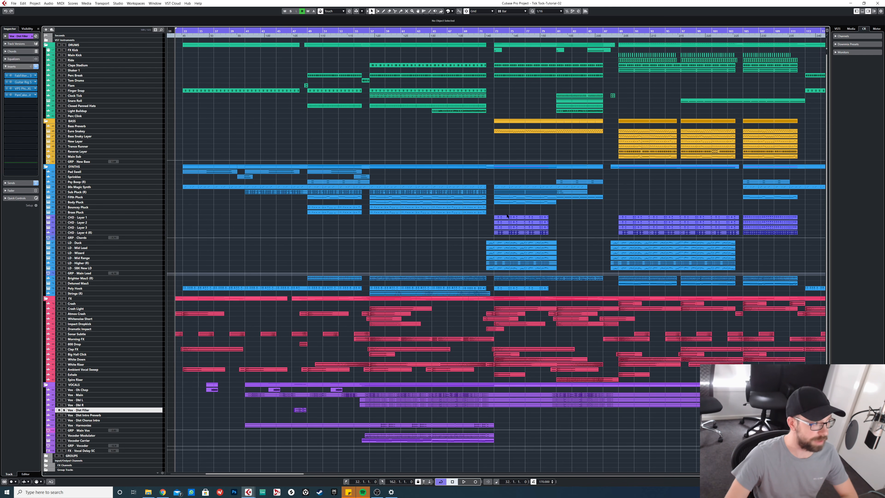
# Step: Play through the whole arrangement, stop playback and return the cursor to the start of the song
pyautogui.scroll(-2, 496, 216)
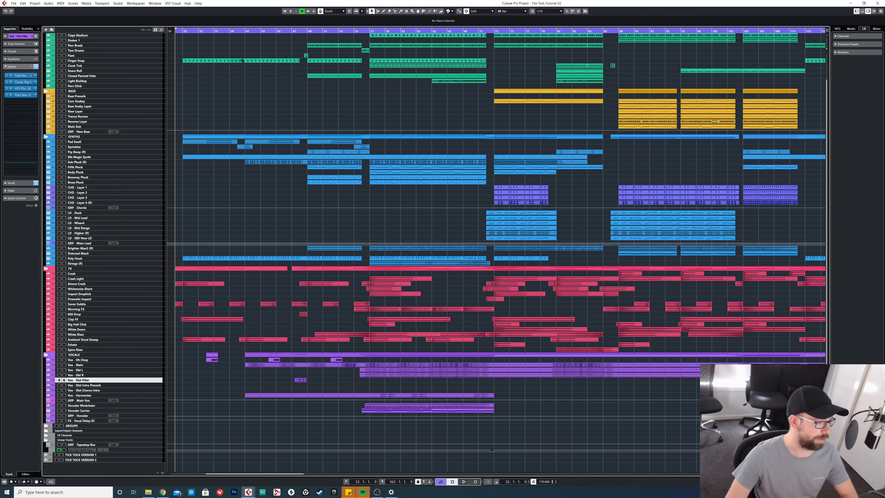
pyautogui.press('space')
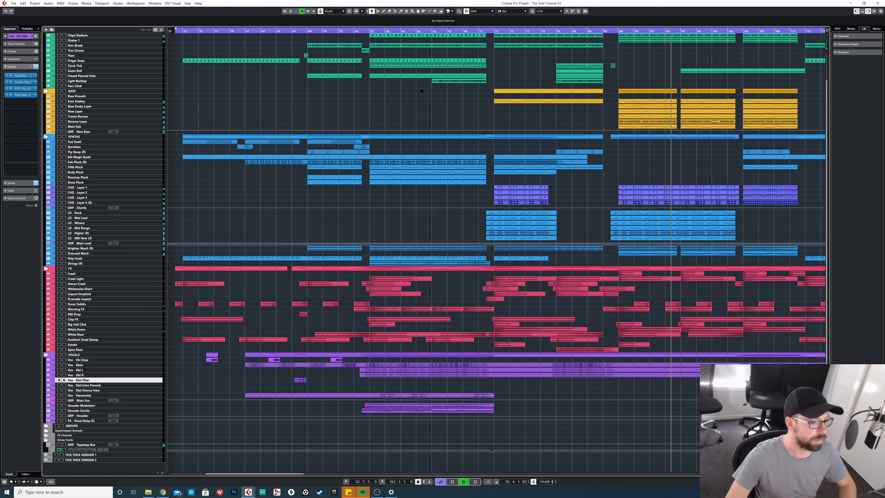
pyautogui.press('space')
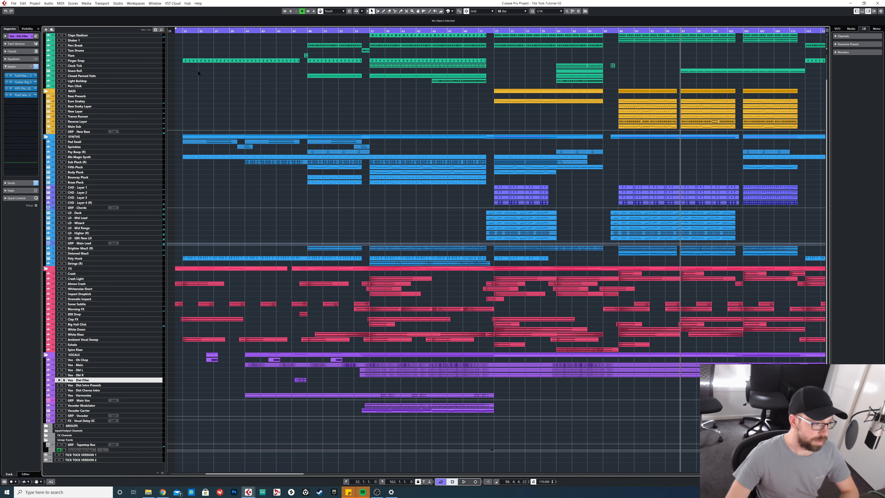
pyautogui.click(177, 33)
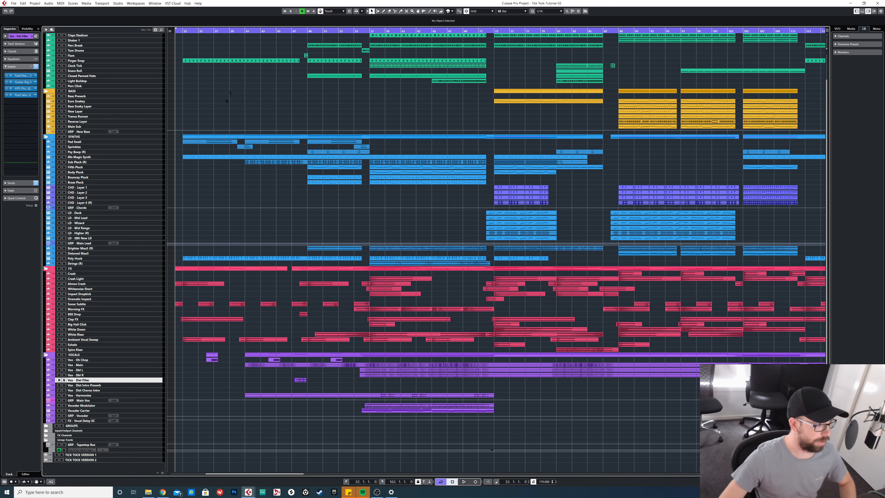
pyautogui.scroll(1, 230, 108)
pyautogui.scroll(-1, 229, 109)
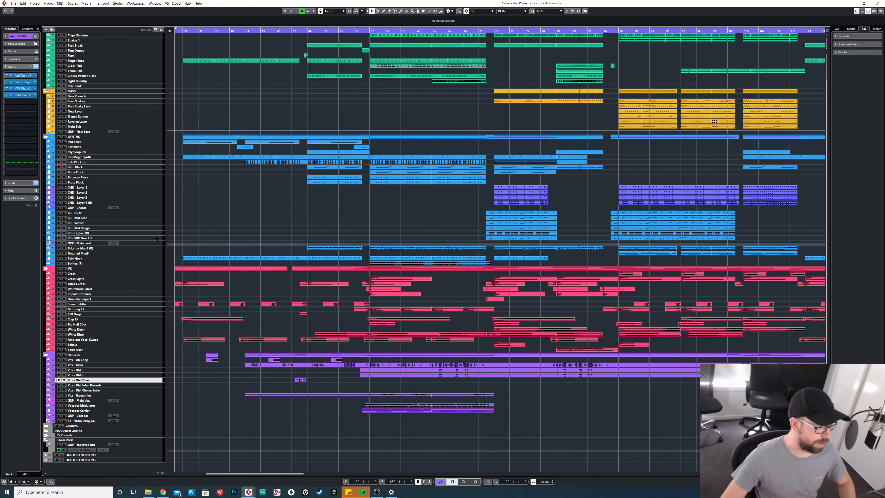
# Step: Solo the Poly Hook track and enlarge its height so the notes in its clips can be read
pyautogui.click(113, 258)
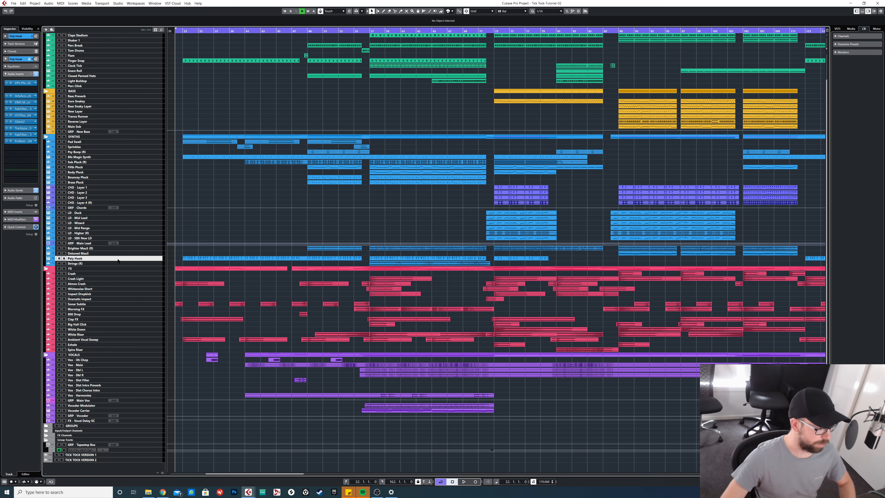
pyautogui.scroll(3, 186, 257)
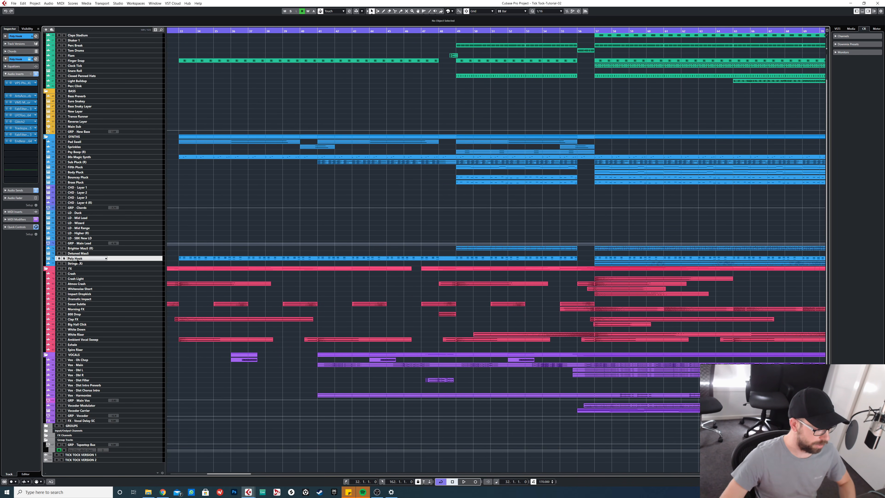
pyautogui.click(65, 258)
pyautogui.moveTo(109, 261); pyautogui.dragTo(109, 293)
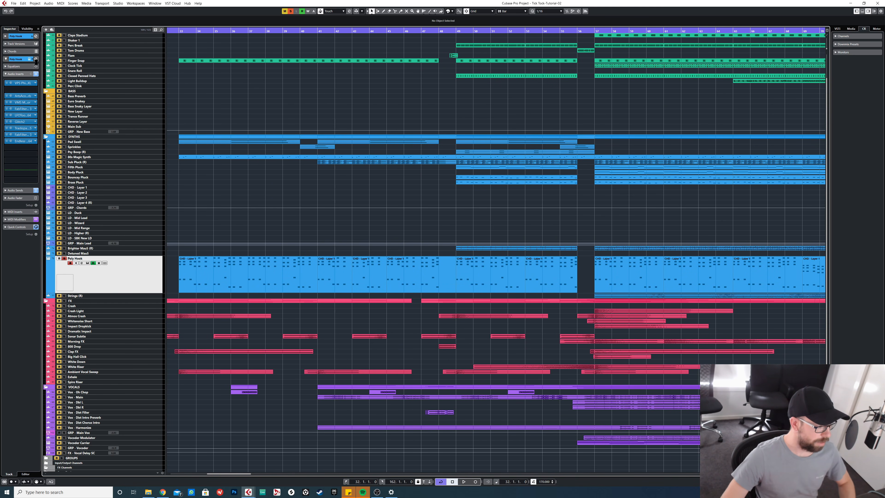
# Step: Open the Poly Hook track's Massive X instrument, cue playback at bar 33 and bypass the track's insert effects
pyautogui.click(29, 59)
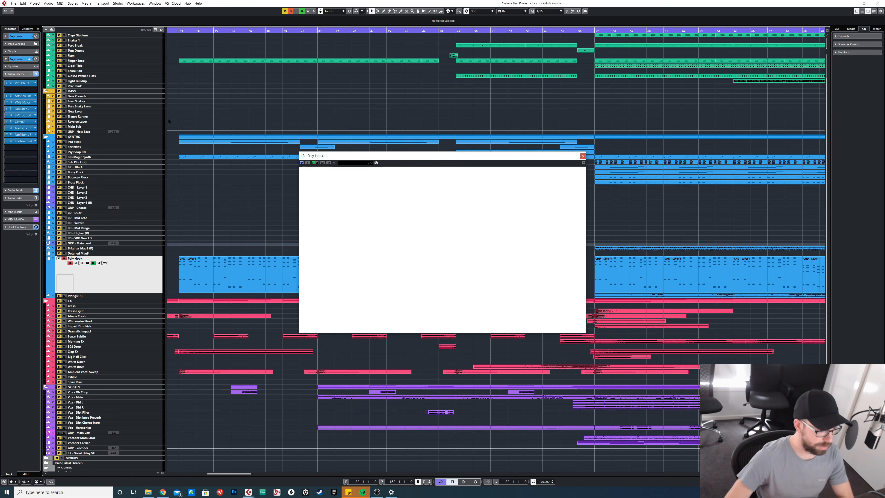
pyautogui.moveTo(351, 158)
pyautogui.mouseDown()
pyautogui.moveTo(335, 146)
pyautogui.moveTo(350, 148)
pyautogui.mouseUp()
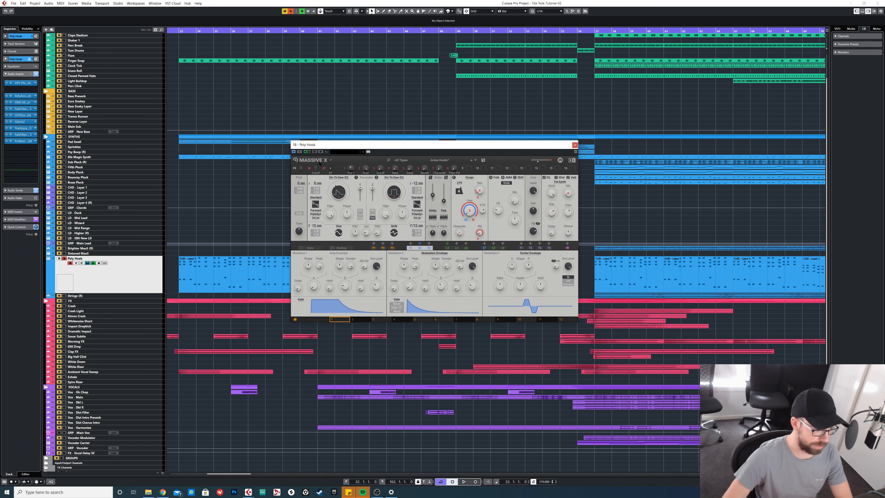
pyautogui.moveTo(350, 147); pyautogui.dragTo(365, 78)
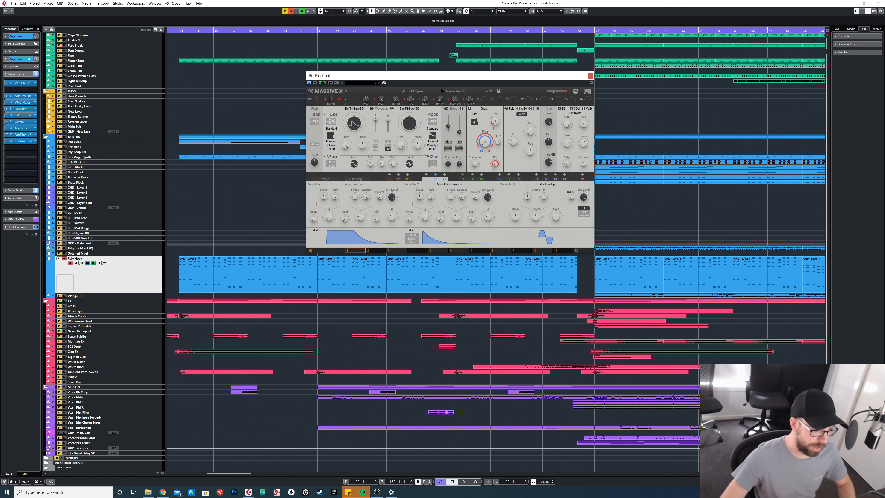
pyautogui.click(180, 32)
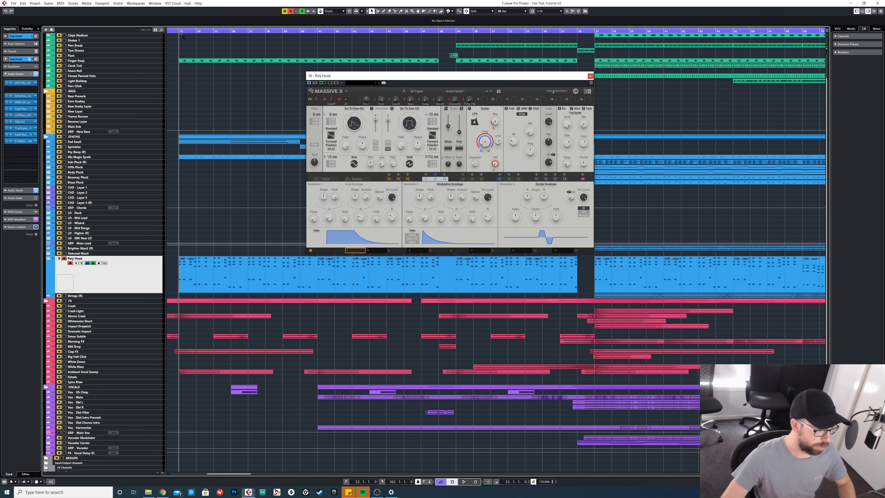
pyautogui.click(6, 141)
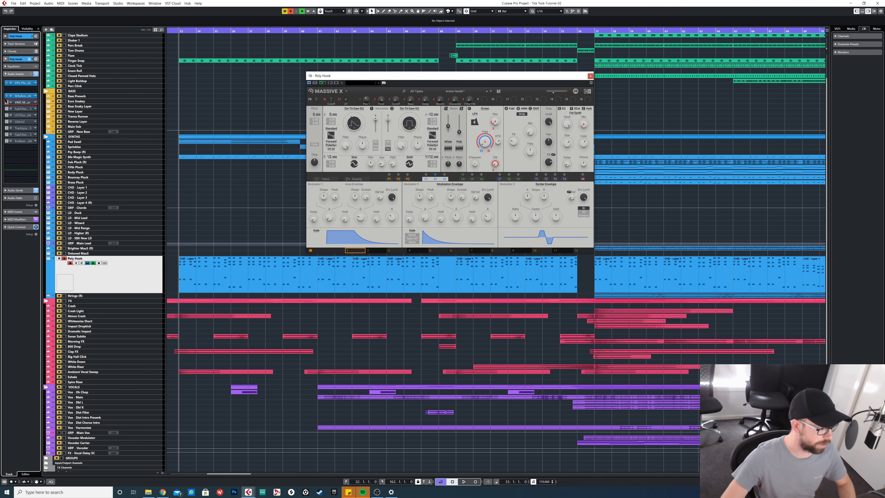
# Step: Examine the first Poly Hook clip's chord notes in the key editor with the synth window moved aside
pyautogui.doubleClick(202, 275)
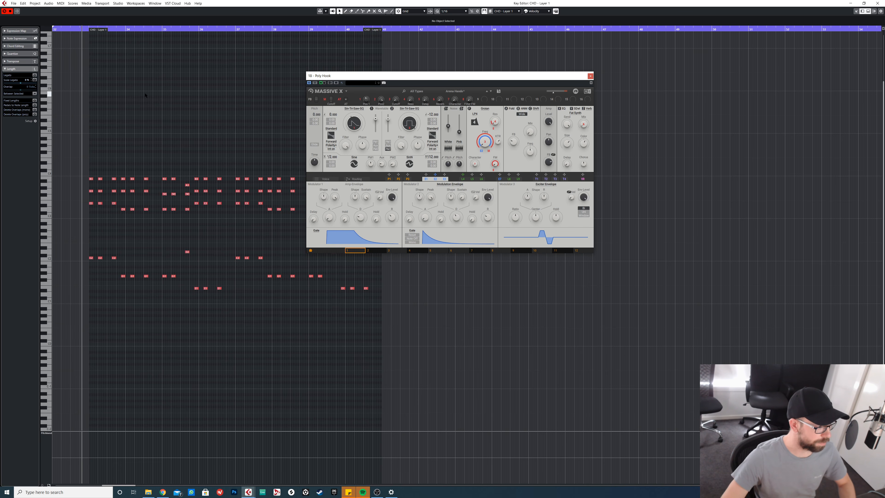
pyautogui.moveTo(524, 76); pyautogui.dragTo(644, 90)
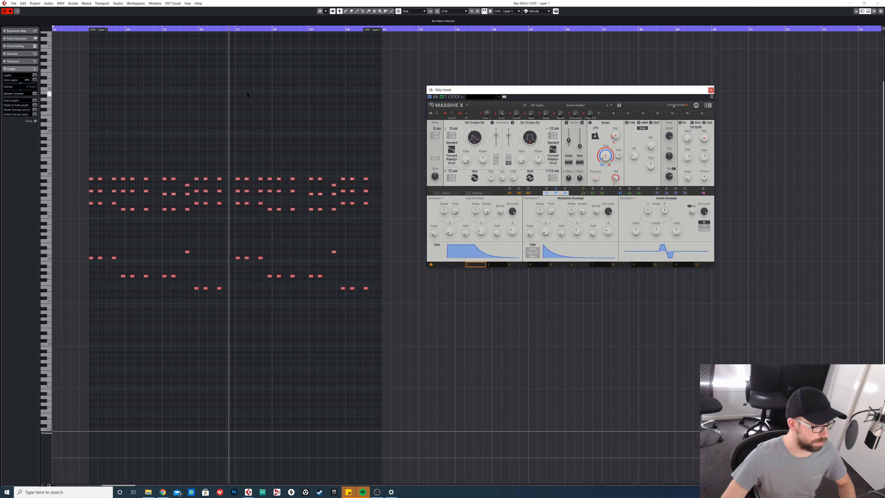
pyautogui.click(877, 4)
# Step: Select the first Poly Hook clip and set the loop range to it, from bar 33 to bar 41
pyautogui.click(275, 175)
pyautogui.click(248, 260)
pyautogui.press('p')
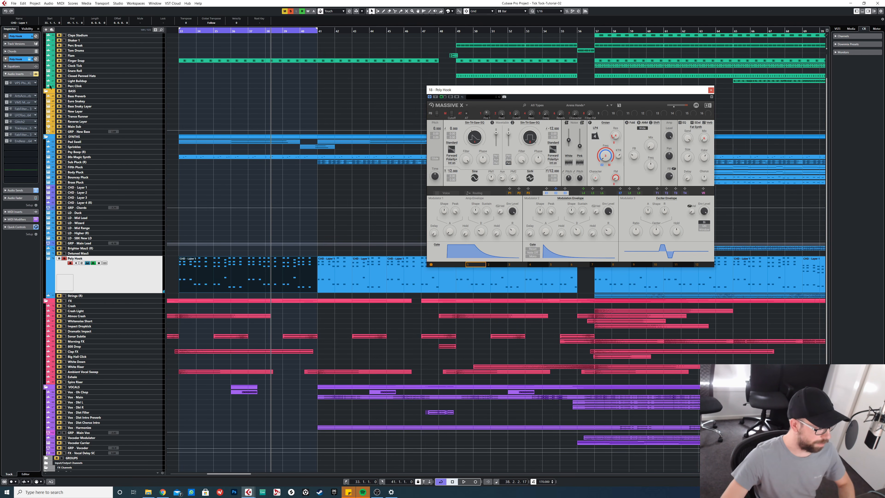
# Step: Enable and open the VPS Philta XL and ArtsAcousticReverb inserts on Poly Hook and audition the sound
pyautogui.click(22, 84)
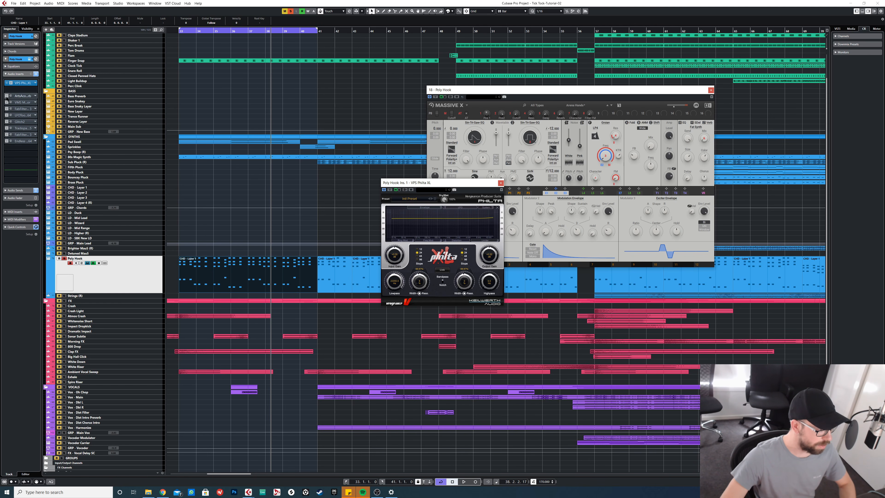
pyautogui.click(23, 95)
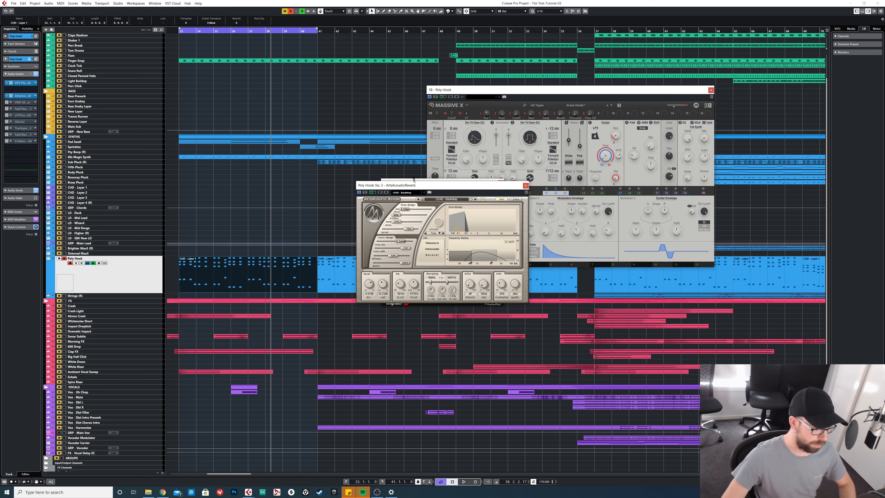
pyautogui.moveTo(433, 186); pyautogui.dragTo(341, 110)
pyautogui.press('space')
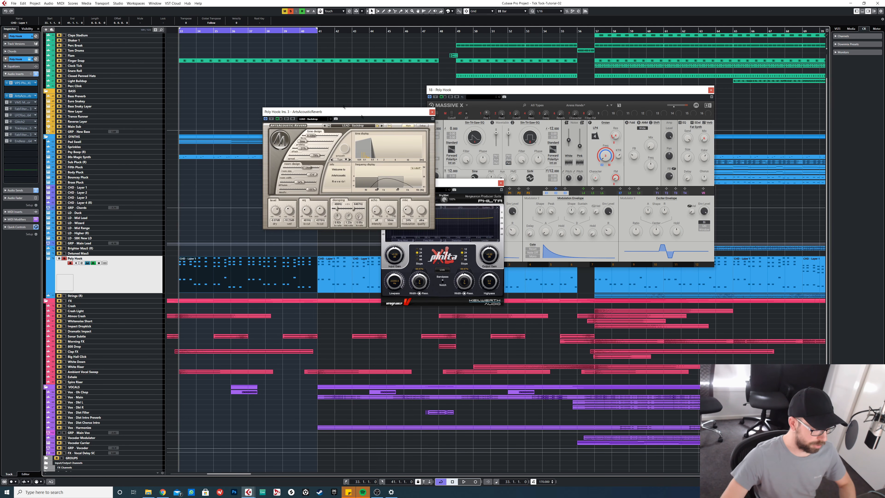
pyautogui.press('space')
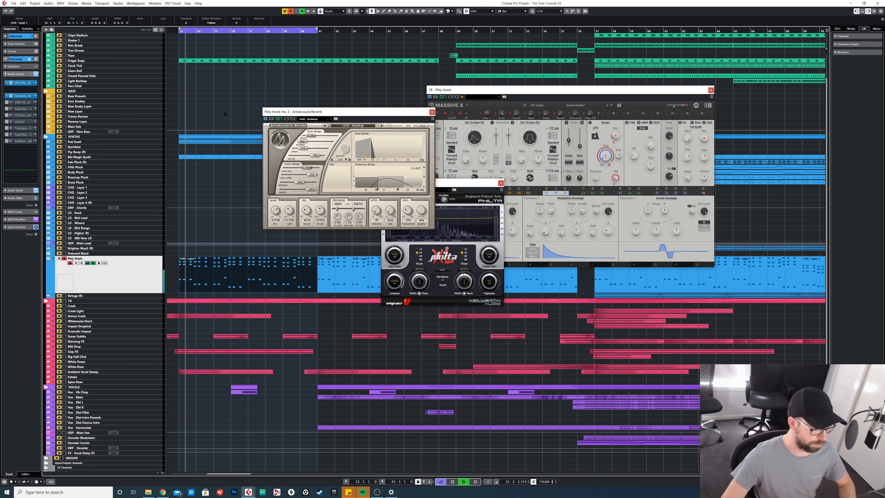
pyautogui.press('space')
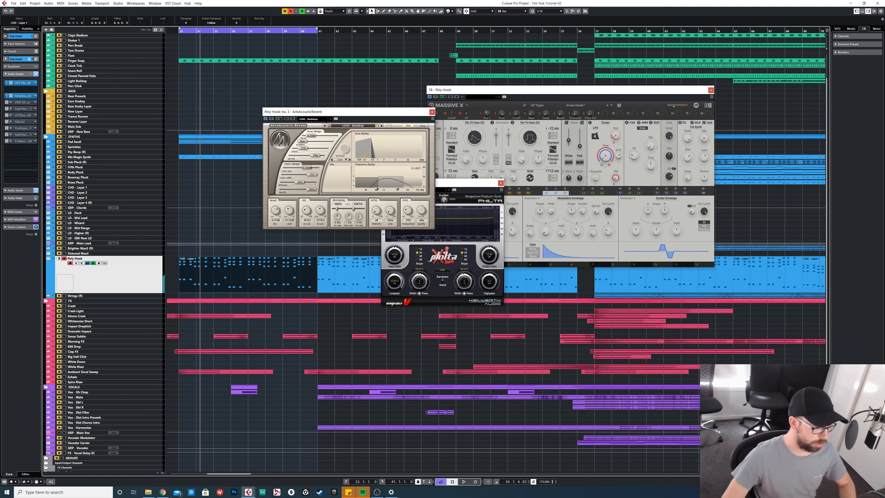
# Step: Enable and open the VMS Multiband Compressor insert on Poly Hook and audition it from bar 33
pyautogui.moveTo(322, 112); pyautogui.dragTo(316, 112)
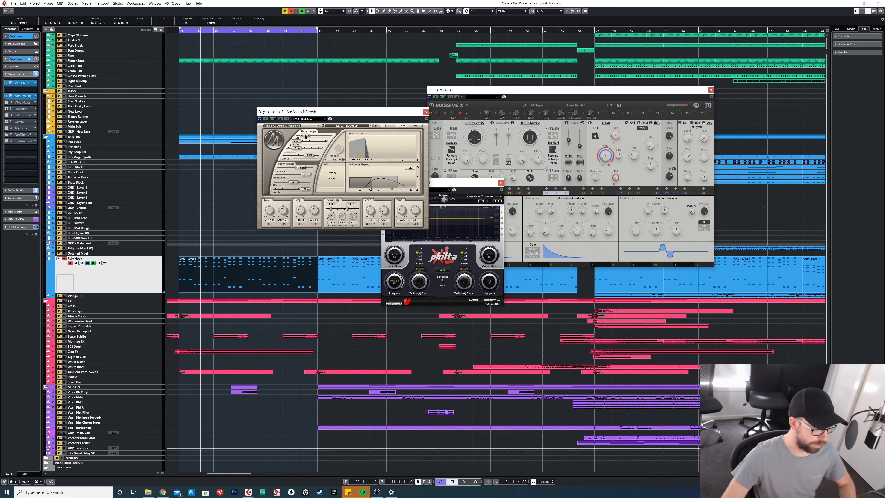
pyautogui.click(25, 103)
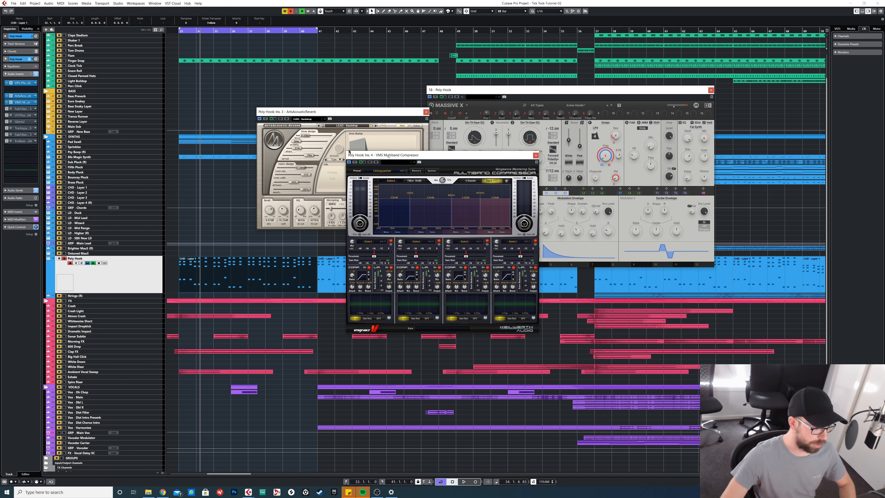
pyautogui.press('space')
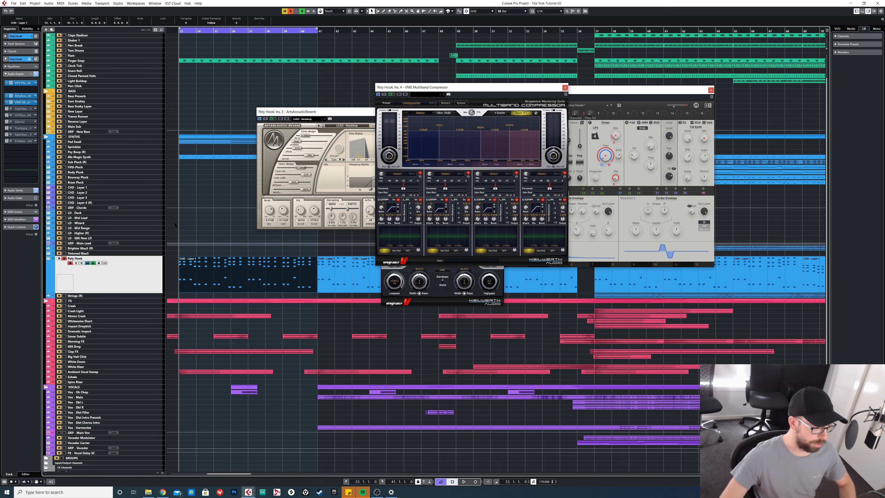
pyautogui.press('space')
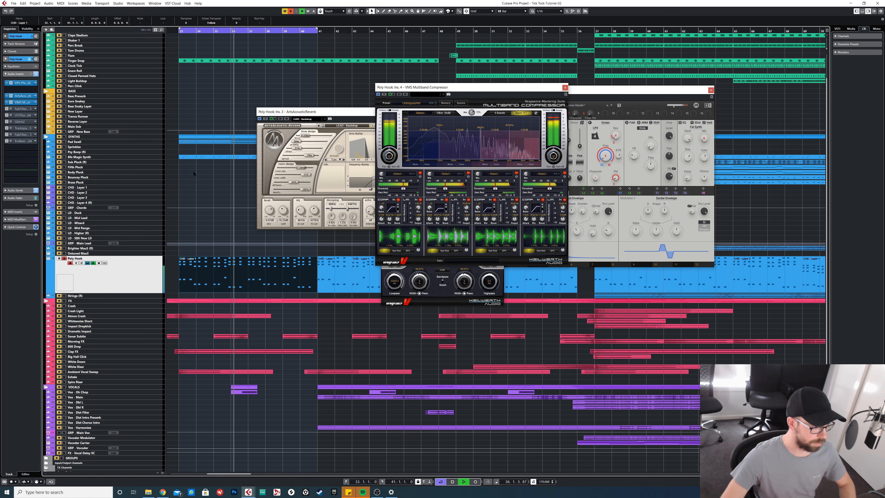
pyautogui.press('space')
# Step: Close the ArtsAcousticReverb window and reposition the multiband compressor window
pyautogui.moveTo(313, 112); pyautogui.dragTo(280, 103)
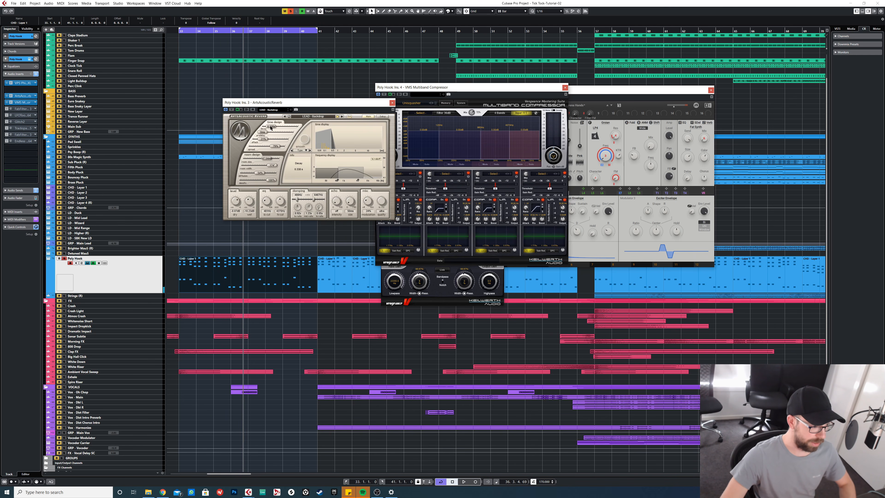
pyautogui.click(392, 102)
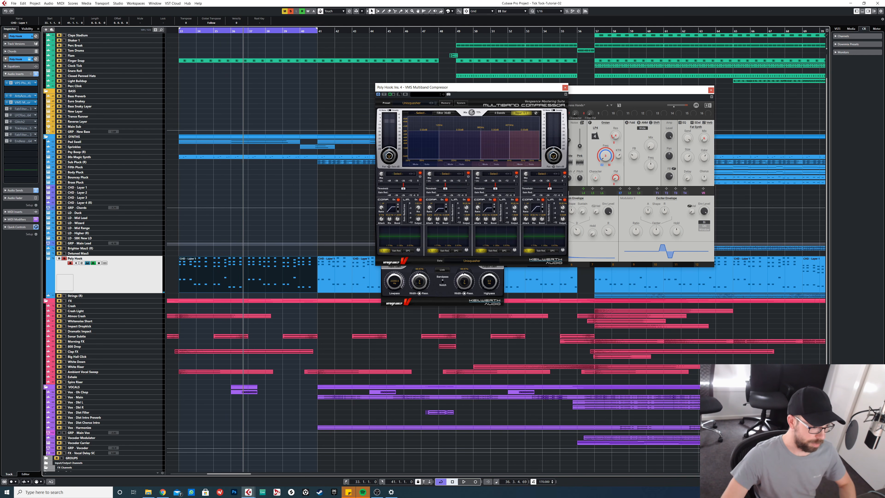
pyautogui.moveTo(412, 89); pyautogui.dragTo(379, 83)
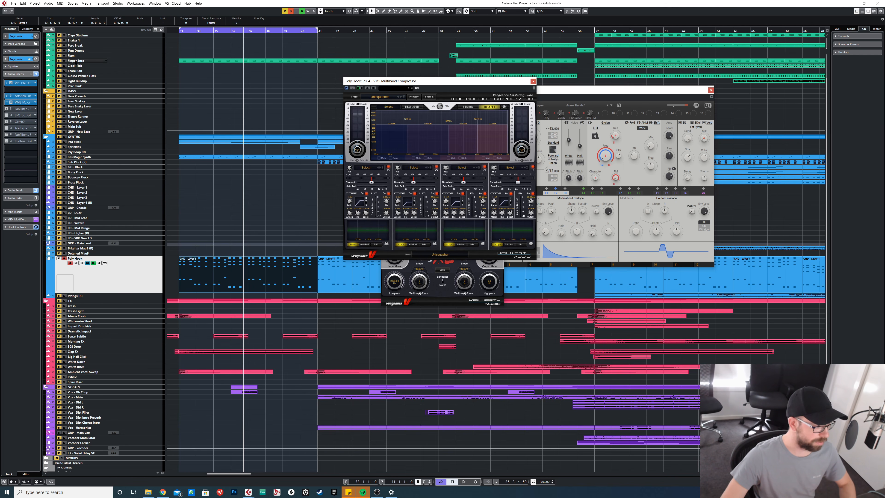
# Step: Enable and open the FabFilter Pro-Q 3 insert on Poly Hook and audition its EQ curve
pyautogui.click(10, 108)
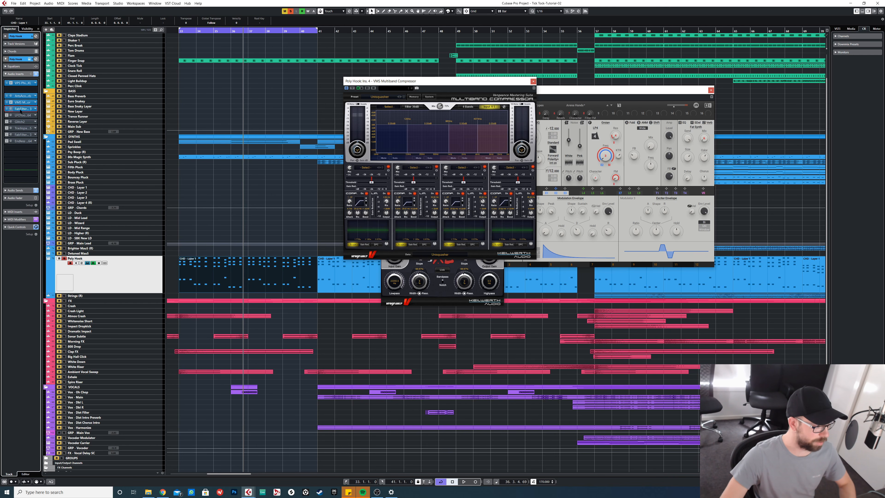
pyautogui.moveTo(603, 157); pyautogui.dragTo(375, 125)
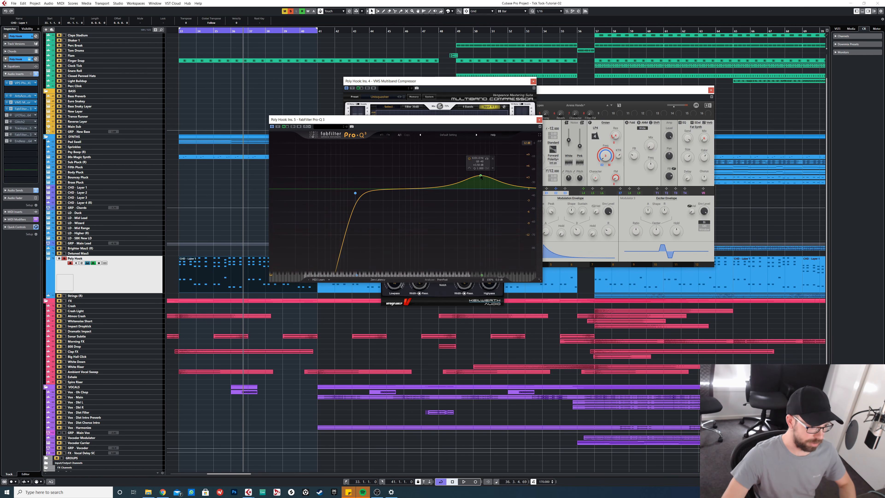
pyautogui.press('space')
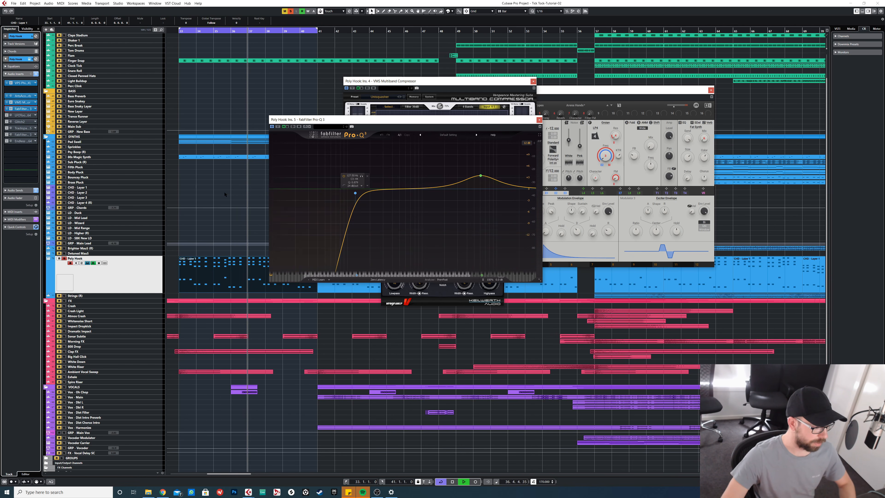
pyautogui.moveTo(320, 119); pyautogui.dragTo(417, 125)
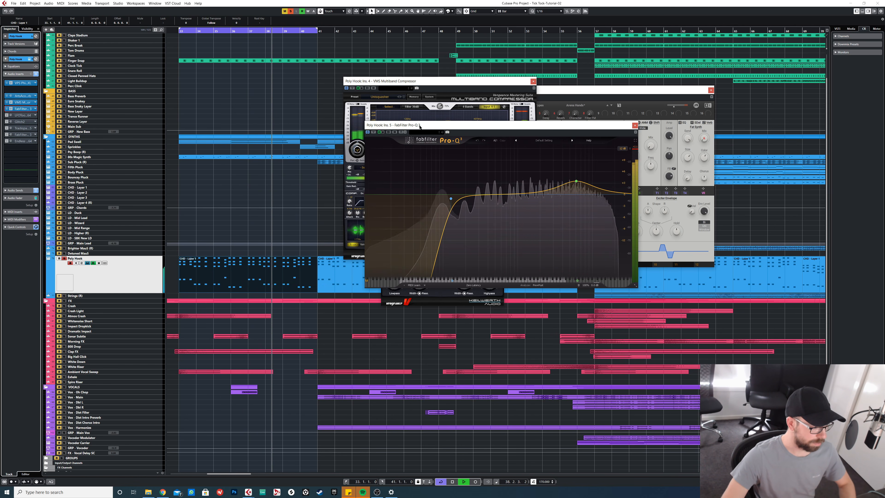
pyautogui.press('space')
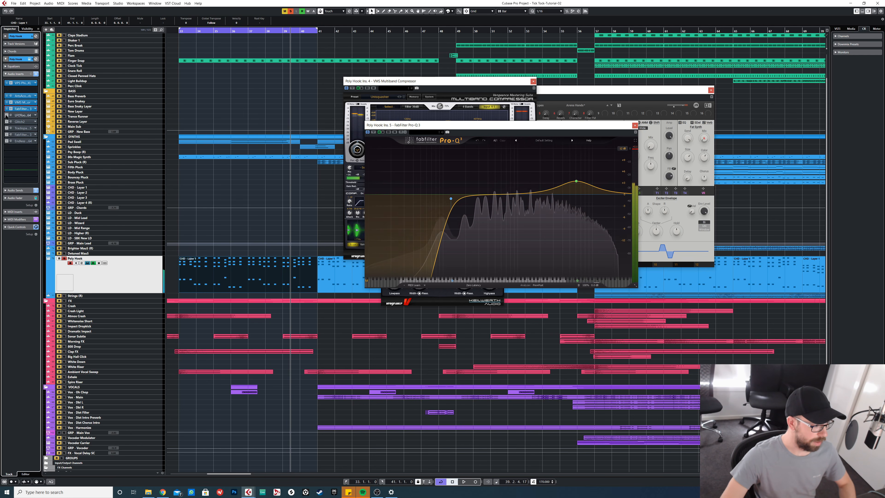
# Step: Enable the LFOTool insert on Poly Hook and open its window to show the LFO curve
pyautogui.click(6, 115)
pyautogui.click(11, 115)
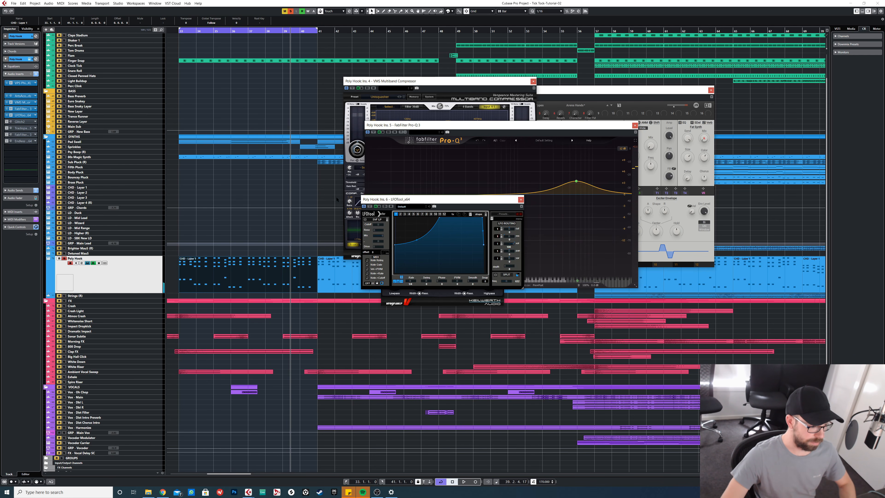
pyautogui.scroll(3, 261, 214)
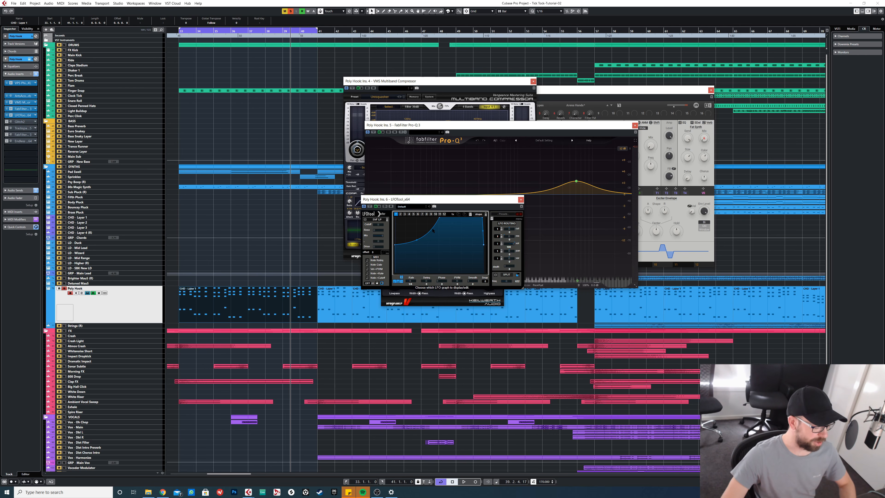
# Step: Audition Poly Hook with the LFOTool insert active, and enable and open its Glitch2 insert
pyautogui.press('space')
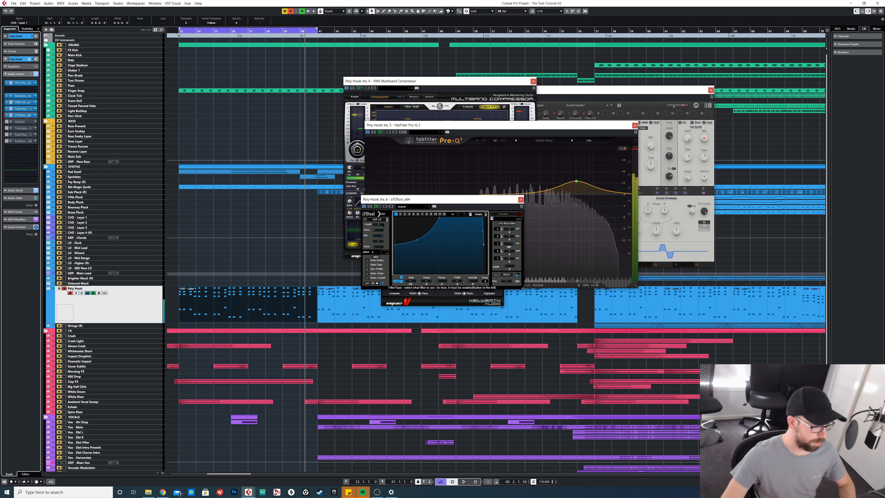
pyautogui.press('space')
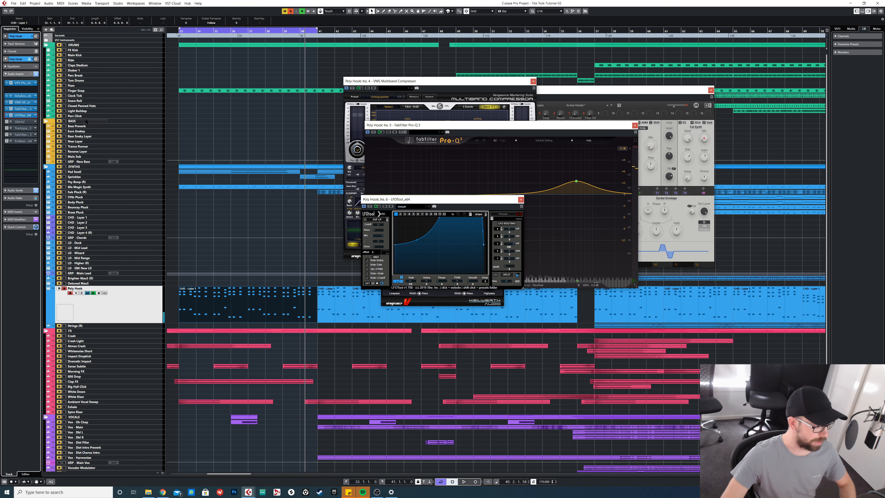
pyautogui.click(23, 122)
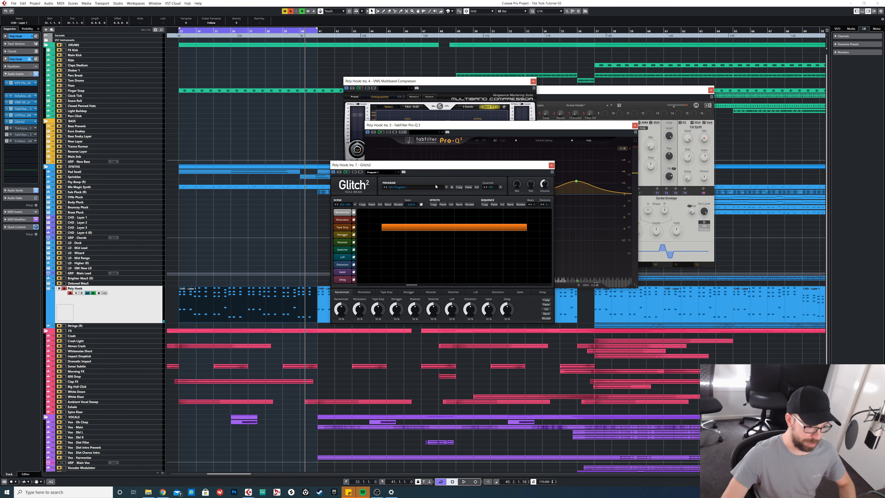
# Step: Close the Pro-Q 3, multiband compressor and Massive X windows, and close Glitch2 after bringing it into clear view
pyautogui.click(635, 126)
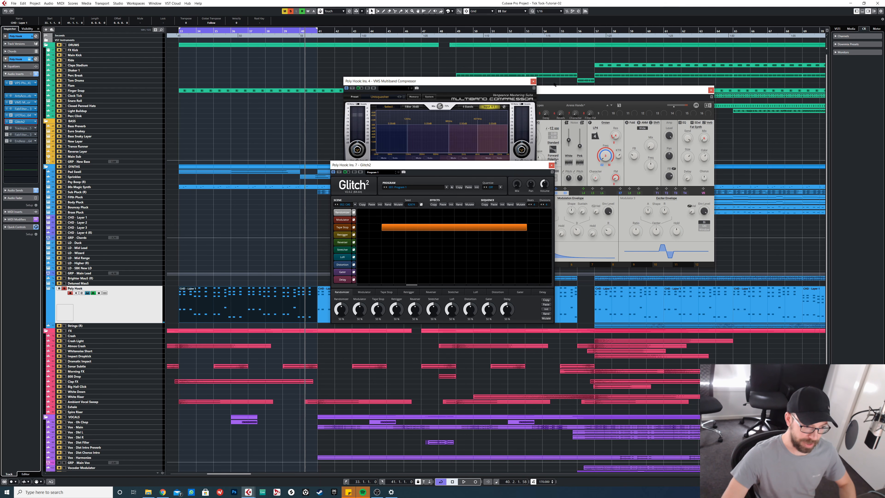
pyautogui.click(533, 82)
pyautogui.click(711, 89)
pyautogui.moveTo(506, 167); pyautogui.dragTo(493, 117)
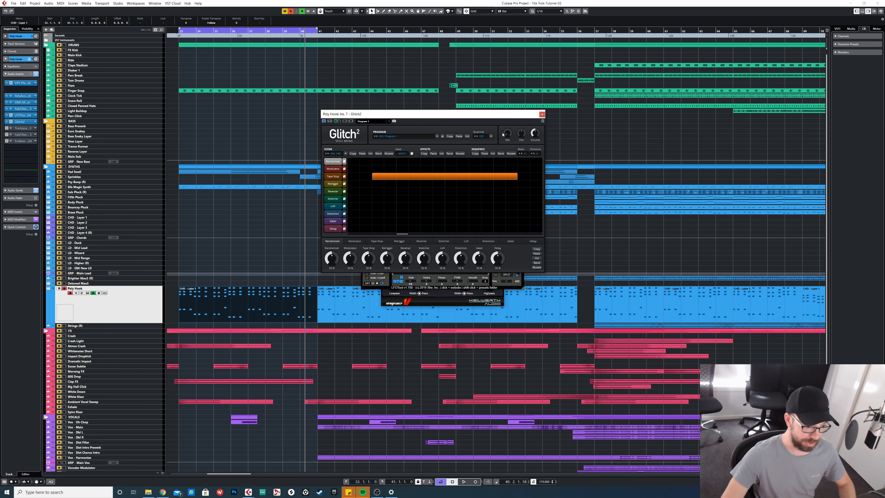
pyautogui.click(542, 115)
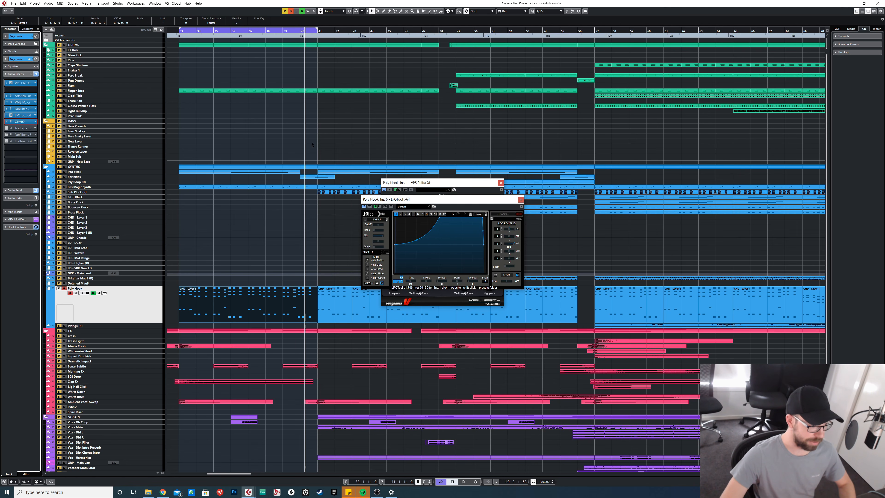
# Step: Enable the Trackspacer 2.5 insert on Poly Hook and view its window beside the track's clips before closing it
pyautogui.click(8, 128)
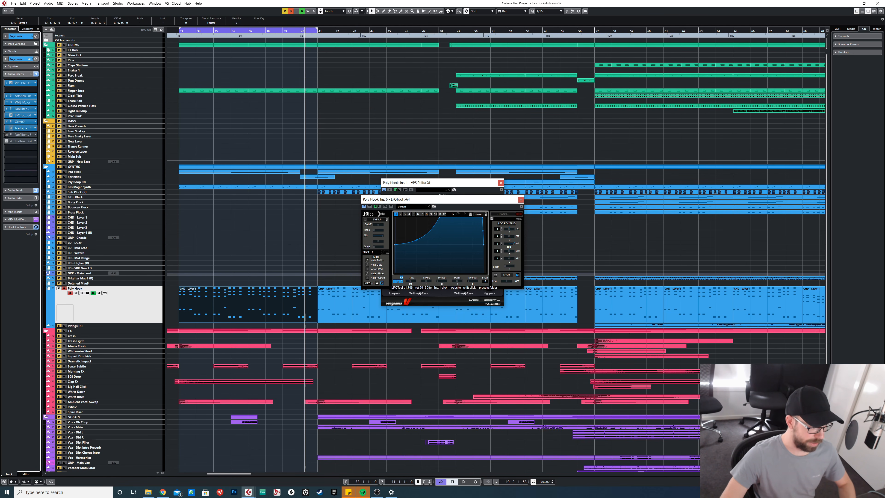
pyautogui.click(25, 128)
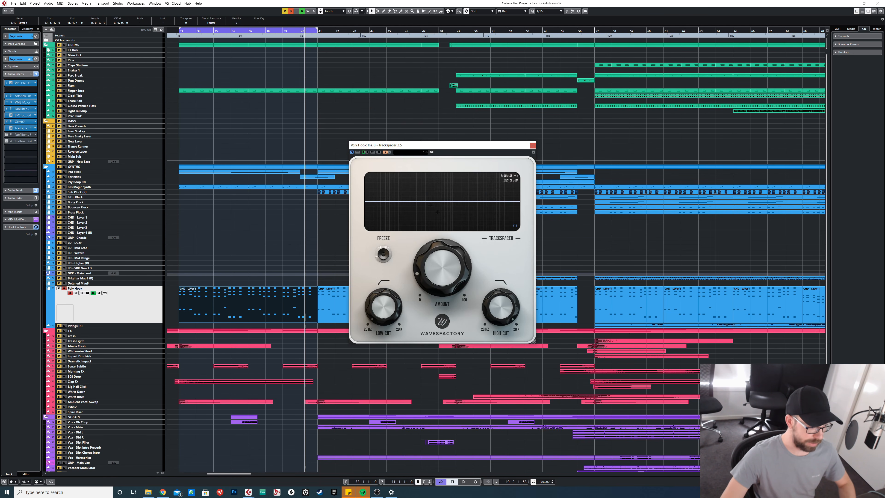
pyautogui.click(276, 257)
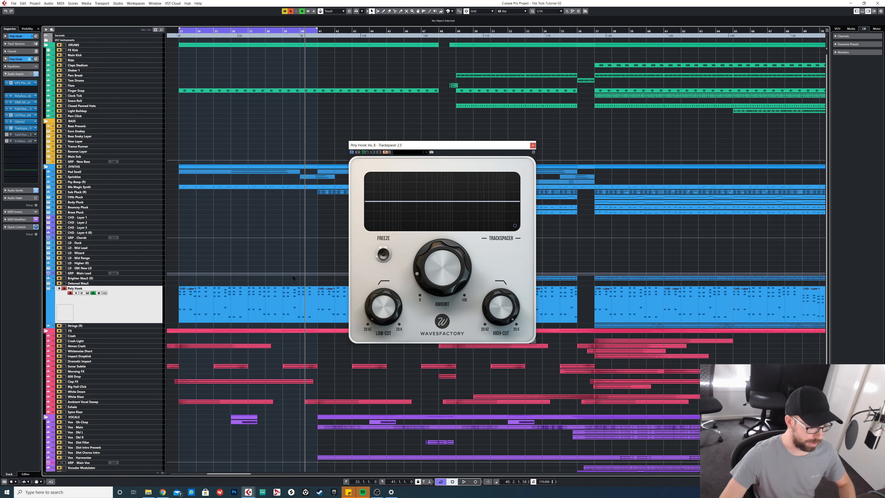
pyautogui.moveTo(392, 155); pyautogui.dragTo(395, 129)
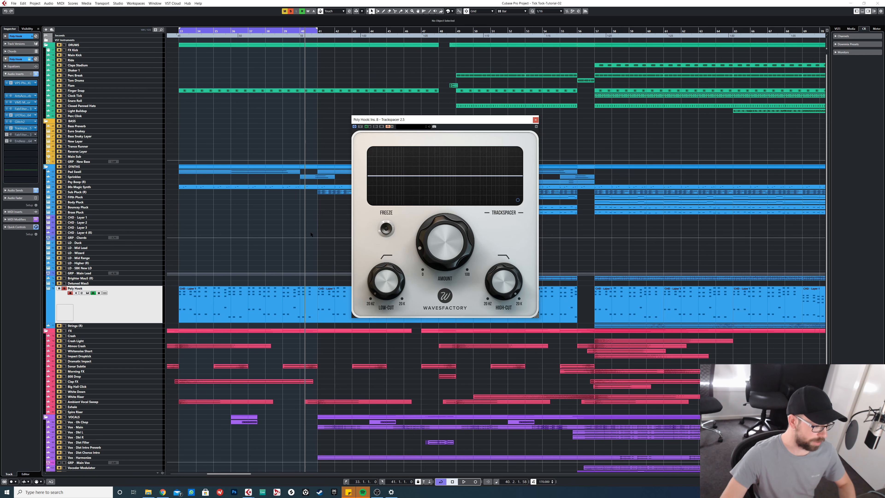
pyautogui.click(213, 303)
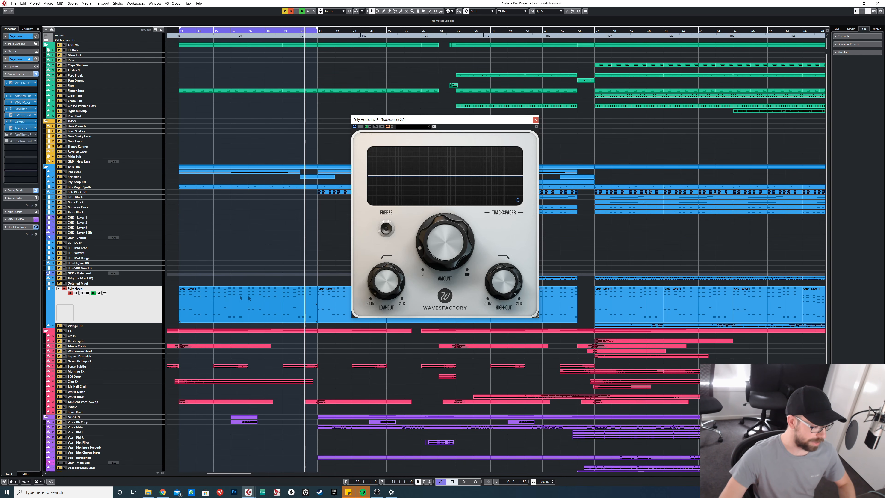
pyautogui.click(536, 120)
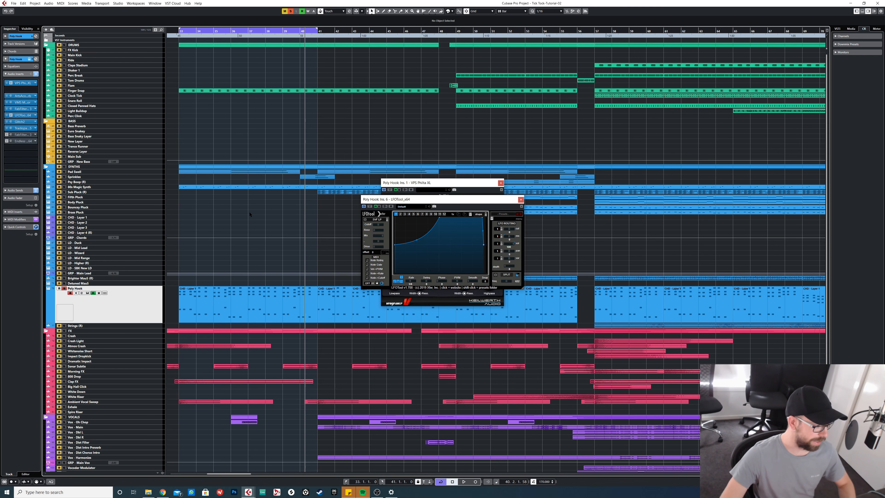
# Step: Enable and open the second FabFilter Pro-Q 3 insert on Poly Hook and reposition its window
pyautogui.click(23, 134)
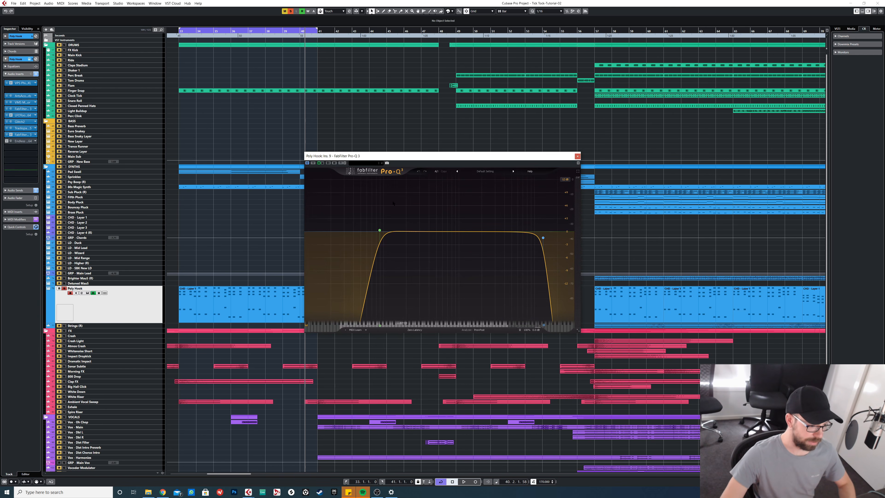
pyautogui.moveTo(489, 152); pyautogui.dragTo(444, 134)
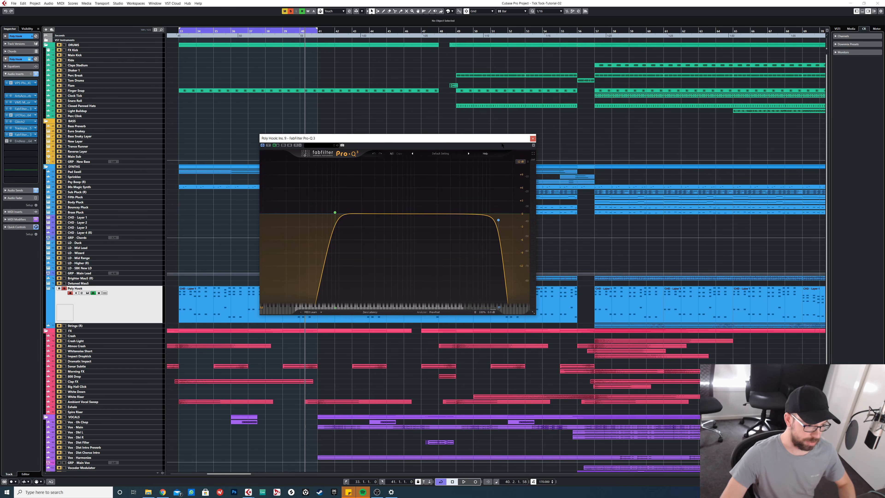
pyautogui.moveTo(502, 145); pyautogui.dragTo(553, 120)
# Step: Audition Poly Hook with the Pro-Q 3 high-cut band on and off, re-enable the band and close the window
pyautogui.press('space')
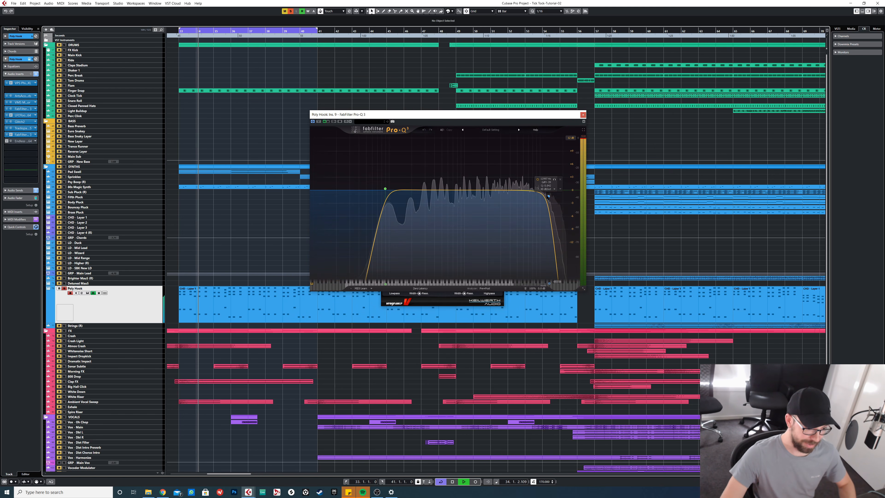
pyautogui.rightClick(549, 197)
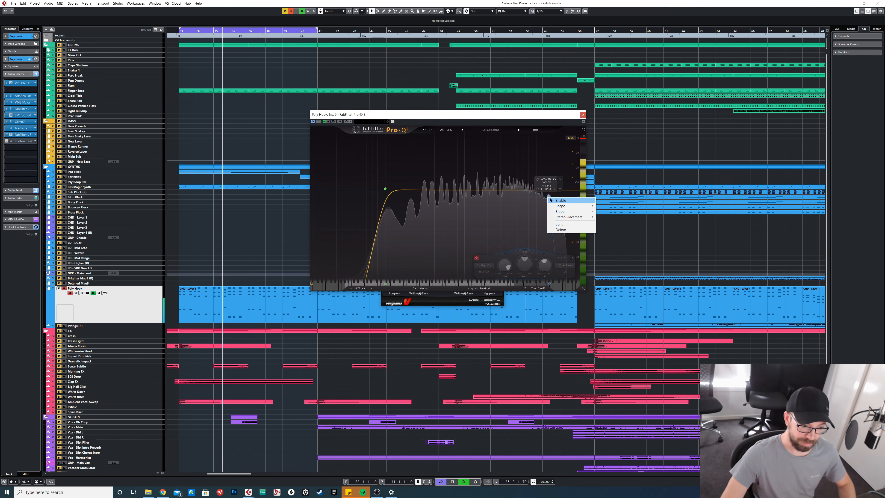
pyautogui.click(549, 197)
pyautogui.press('space')
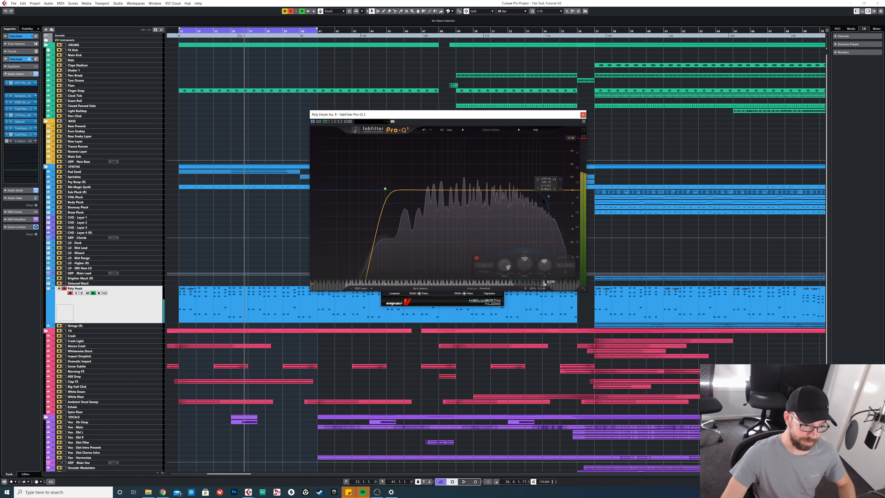
pyautogui.rightClick(549, 197)
pyautogui.click(559, 201)
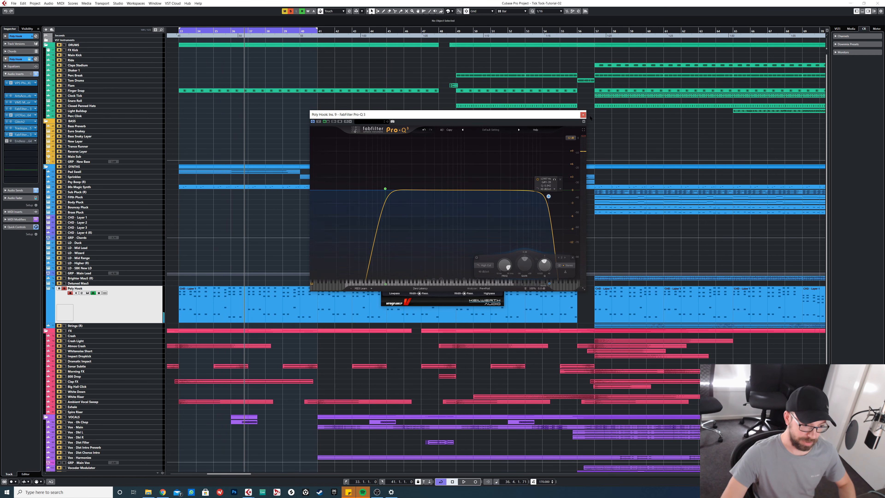
pyautogui.click(583, 114)
# Step: Enable the Endless Smile insert on Poly Hook and audition it while adjusting the Intensity knob
pyautogui.click(7, 141)
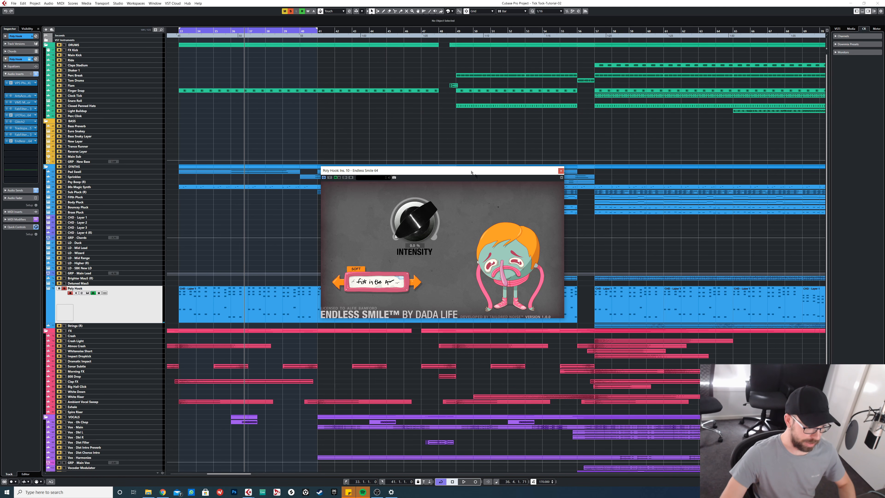
pyautogui.moveTo(471, 172); pyautogui.dragTo(480, 165)
pyautogui.moveTo(426, 217); pyautogui.dragTo(437, 195)
pyautogui.press('space')
pyautogui.press('space')
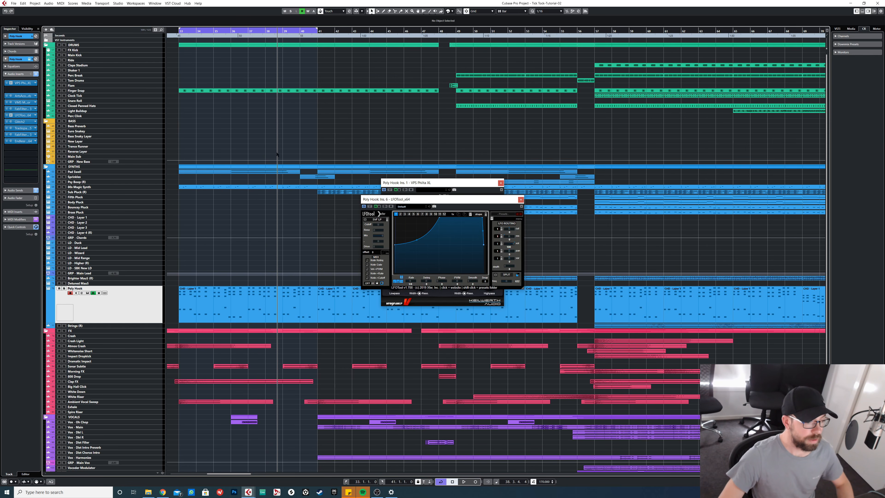
# Step: Close the remaining LFOTool and VPS Philta XL windows
pyautogui.click(520, 199)
pyautogui.click(500, 183)
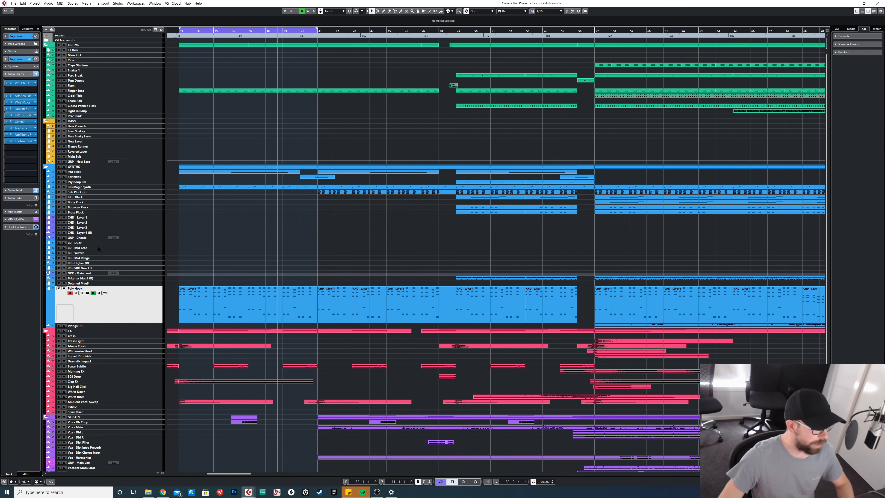
# Step: Collapse the Poly Hook track, and enlarge and solo the 80s Magic Synth track
pyautogui.click(79, 187)
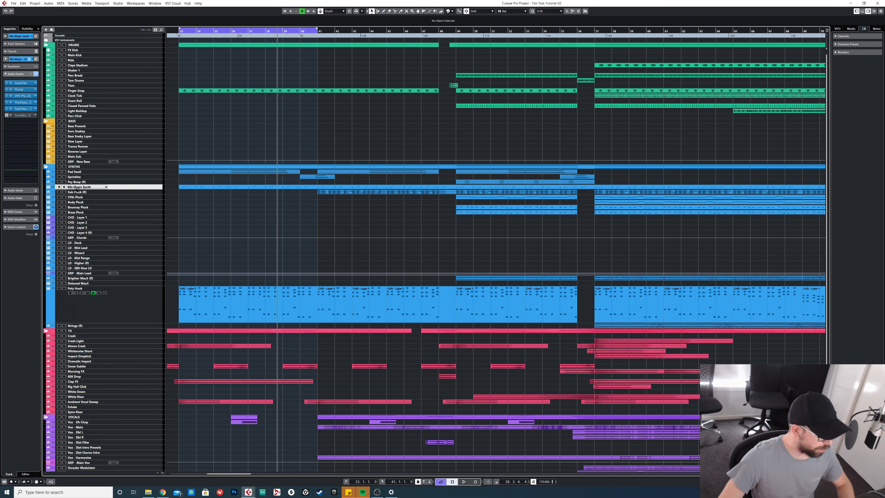
pyautogui.click(91, 299)
pyautogui.press('z')
pyautogui.click(92, 188)
pyautogui.press('z')
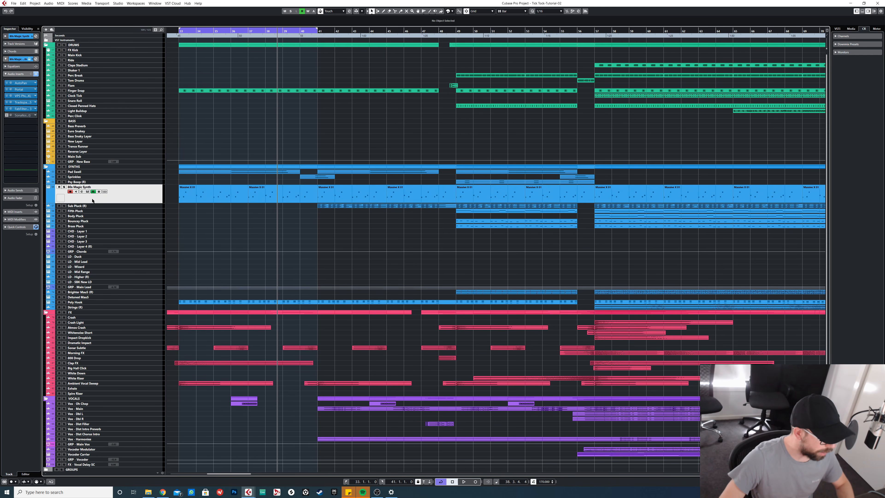
pyautogui.click(64, 187)
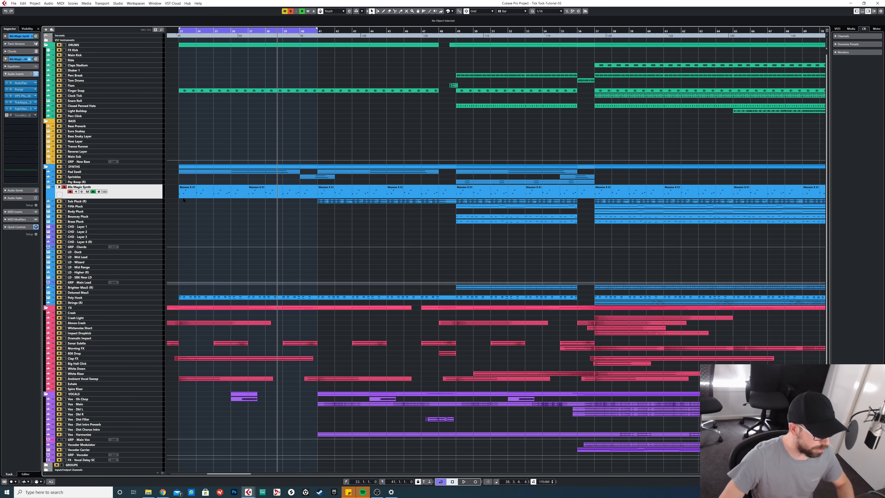
# Step: Return the playhead to bar 33 and switch off the five active inserts on 80s Magic Synth
pyautogui.click(182, 32)
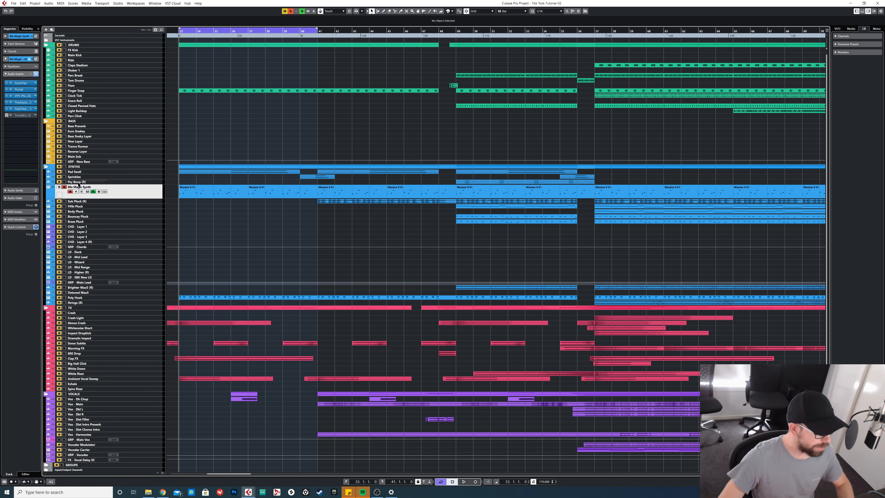
pyautogui.click(7, 109)
pyautogui.click(7, 102)
pyautogui.click(6, 95)
pyautogui.click(7, 89)
pyautogui.click(7, 82)
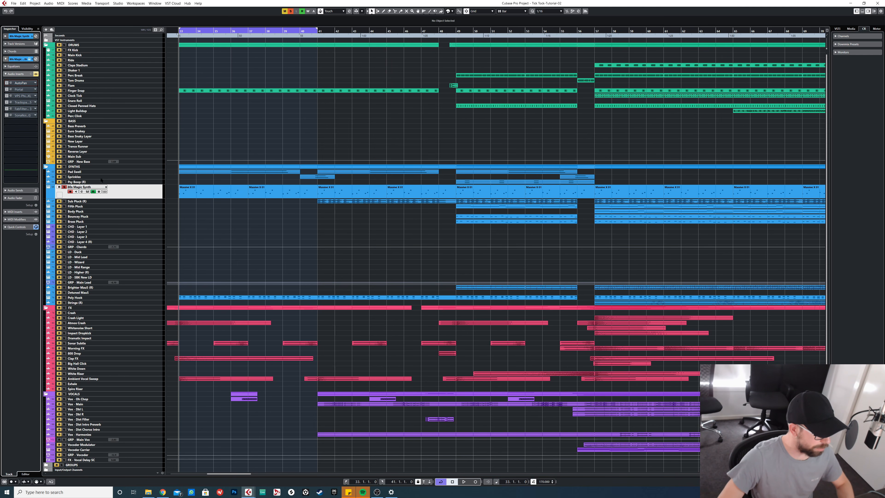
# Step: Set the loop range to the first 80s Magic Synth clip and view the track's Massive X patch before closing it
pyautogui.click(209, 192)
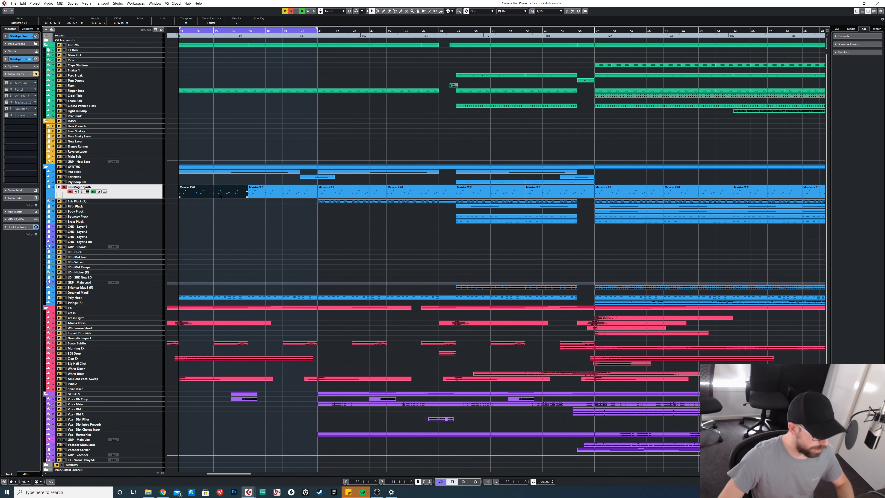
pyautogui.press('p')
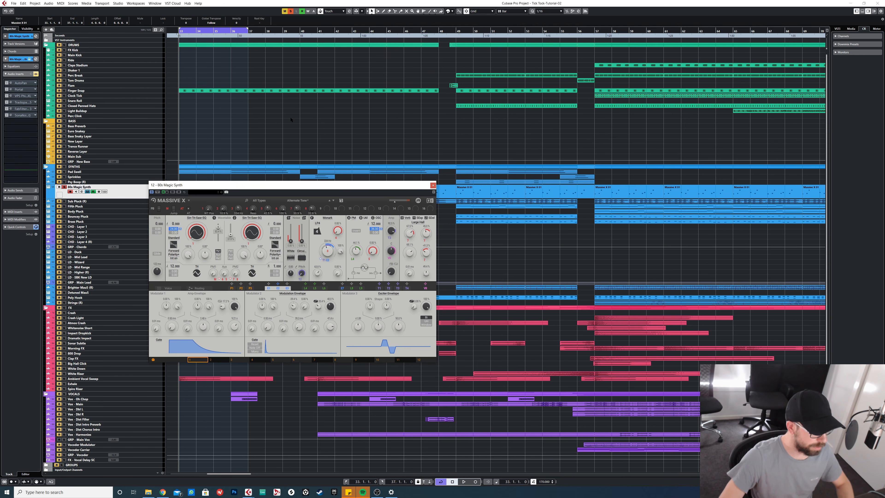
pyautogui.moveTo(363, 186); pyautogui.dragTo(410, 139)
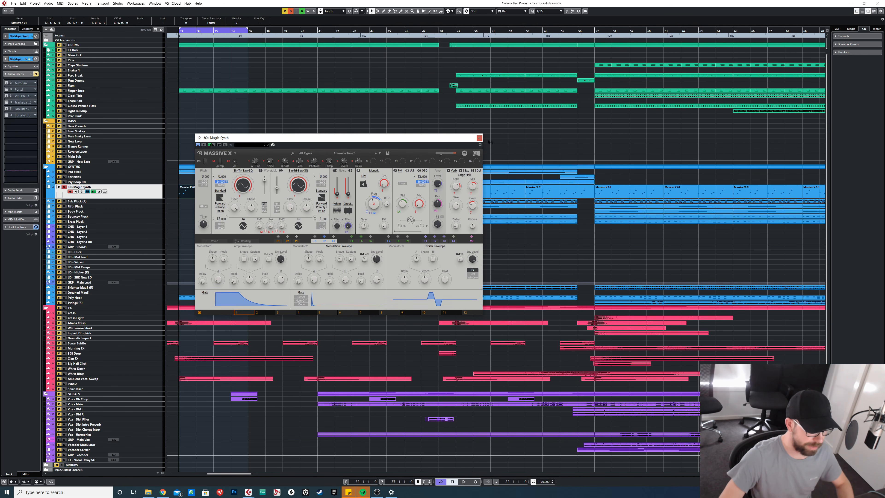
pyautogui.click(479, 138)
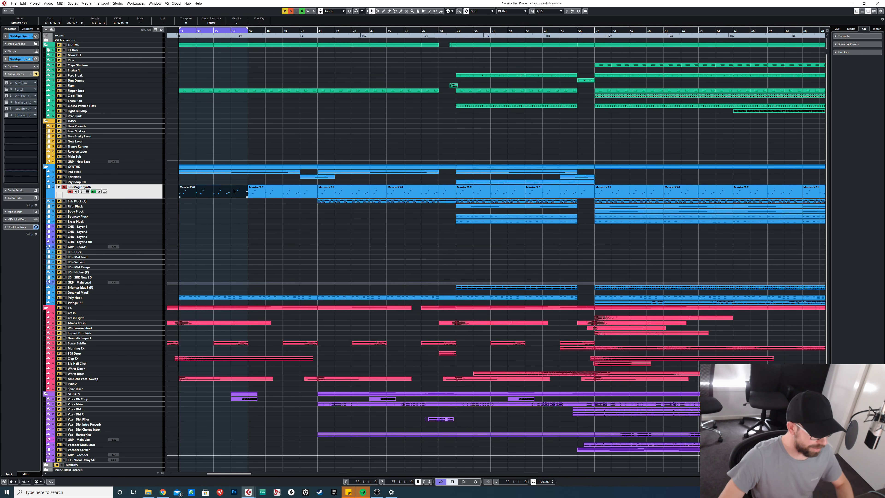
# Step: Open the first 80s Magic Synth clip in the Key Editor, audition its notes and close the editor
pyautogui.doubleClick(206, 197)
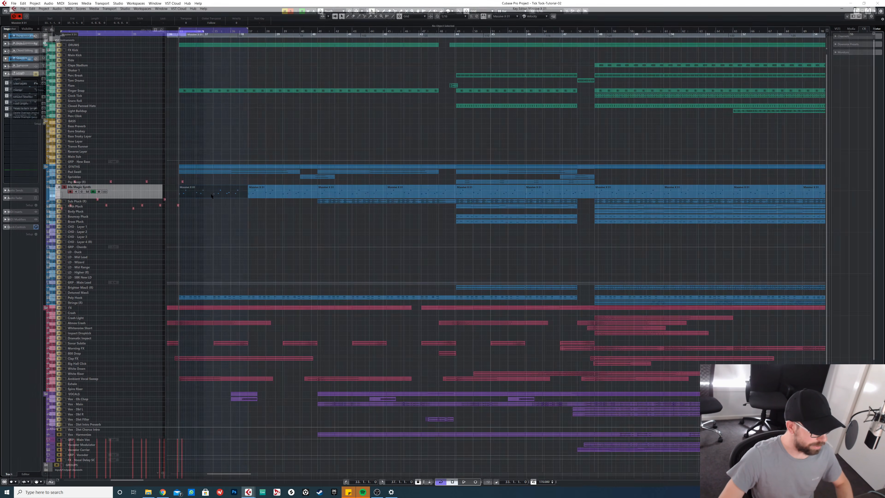
pyautogui.press('space')
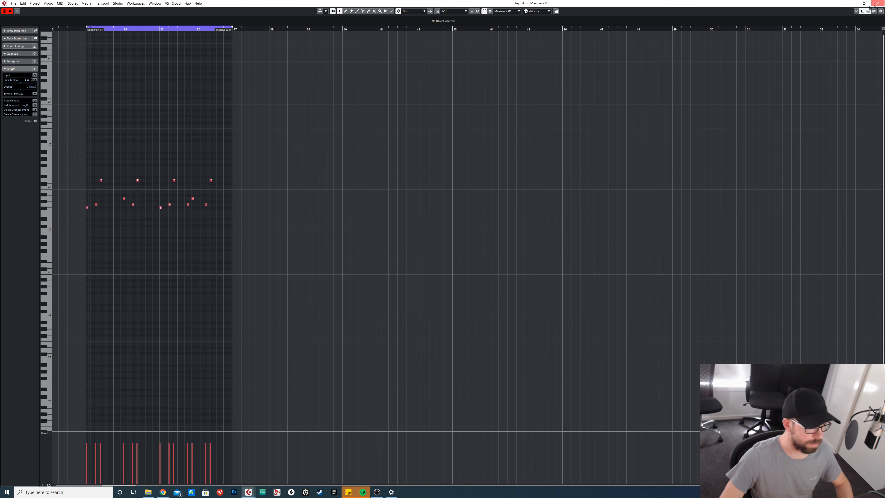
pyautogui.press('Escape')
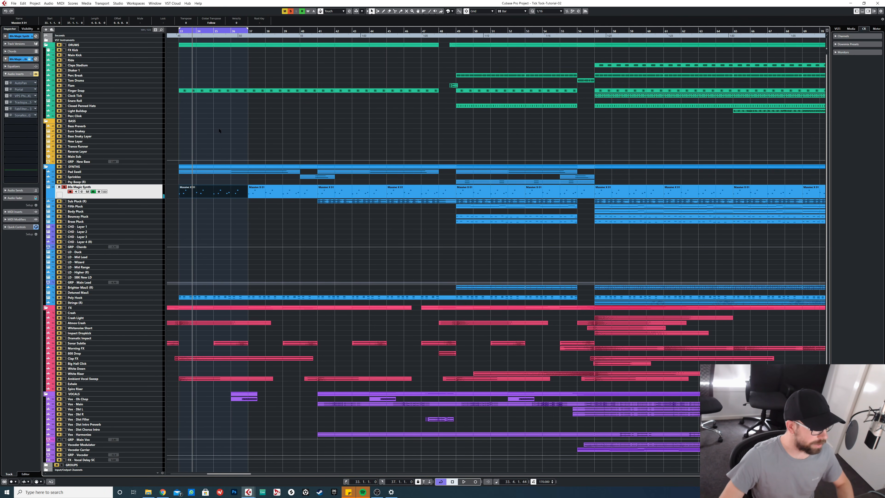
# Step: Clear the clip selection and return the playhead to bar 33 in a closer view of the looped section
pyautogui.click(219, 130)
pyautogui.scroll(3, 216, 129)
pyautogui.hscroll(-1, 210, 130)
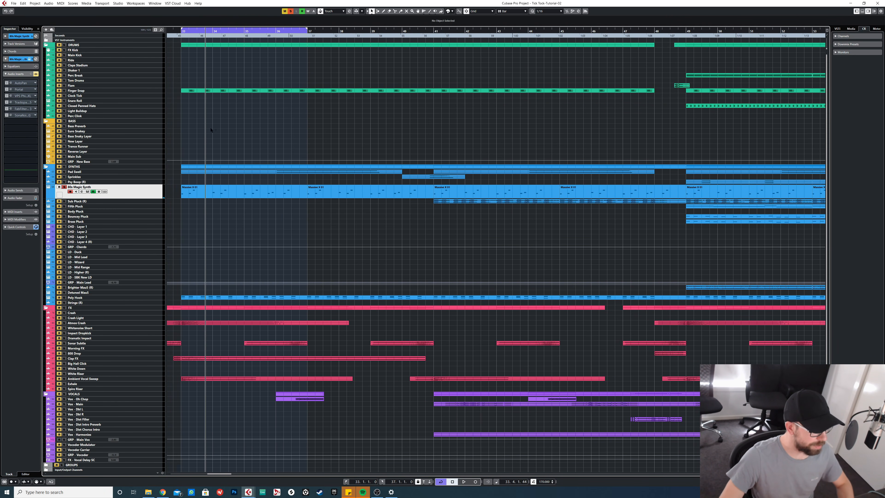
pyautogui.click(190, 33)
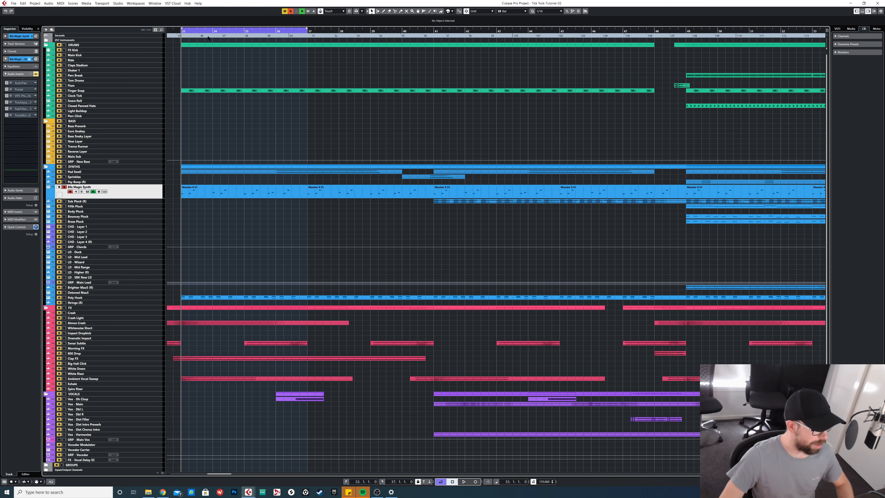
# Step: Switch on the AutoPan insert on 80s Magic Synth and audition the looped section through it
pyautogui.click(21, 82)
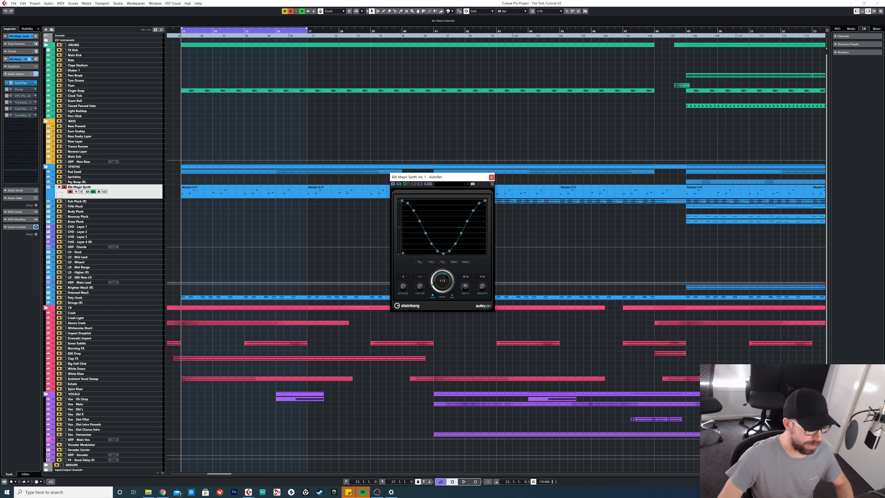
pyautogui.press('space')
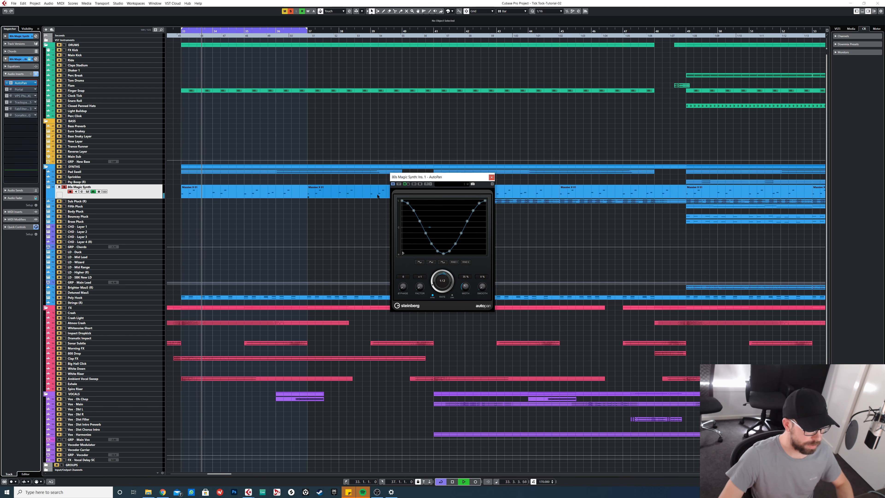
pyautogui.press('space')
# Step: Switch on the Portal insert on 80s Magic Synth, view its grain controls and return to its main XY display
pyautogui.click(21, 90)
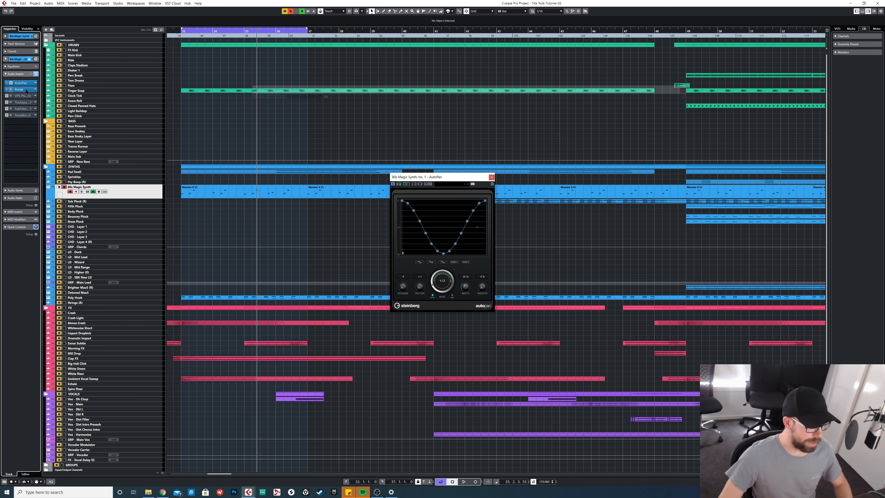
pyautogui.moveTo(337, 93)
pyautogui.mouseDown()
pyautogui.moveTo(311, 86)
pyautogui.moveTo(346, 89)
pyautogui.mouseUp()
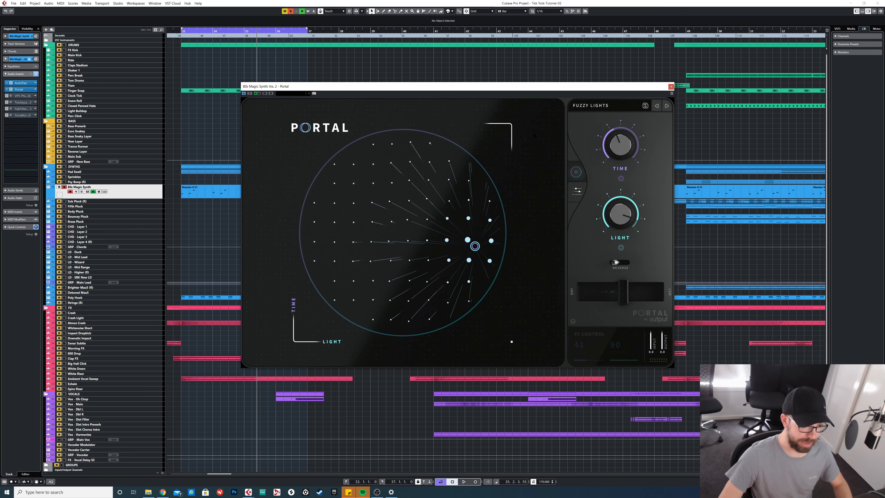
pyautogui.click(577, 191)
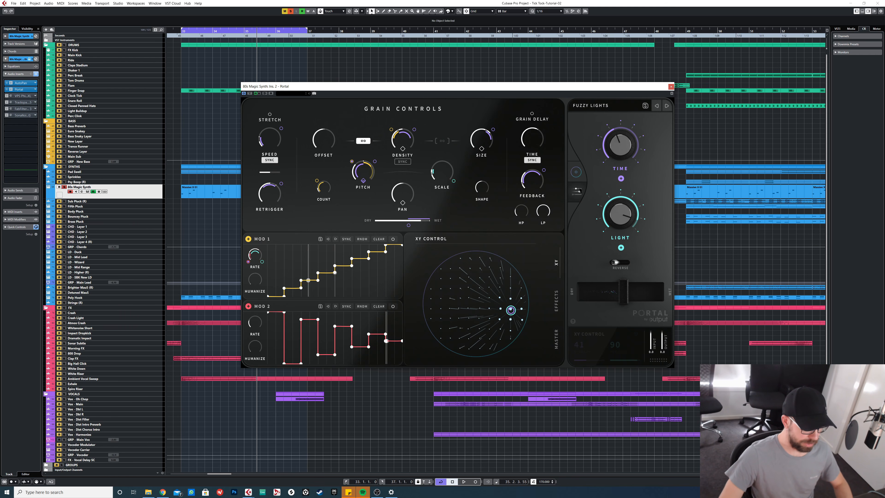
pyautogui.click(577, 172)
pyautogui.moveTo(516, 94); pyautogui.dragTo(582, 93)
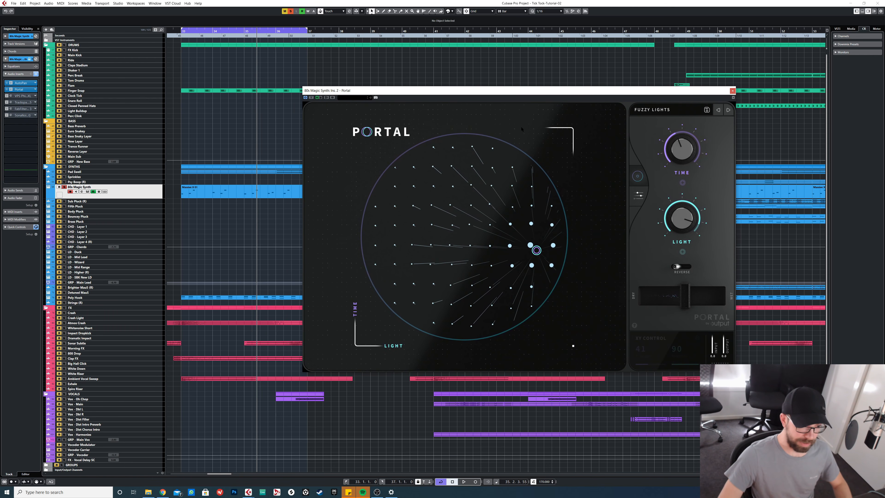
# Step: Play the loop from bar 33 to audition 80s Magic Synth through Portal, keeping the plug-in window clear of the clip
pyautogui.click(183, 33)
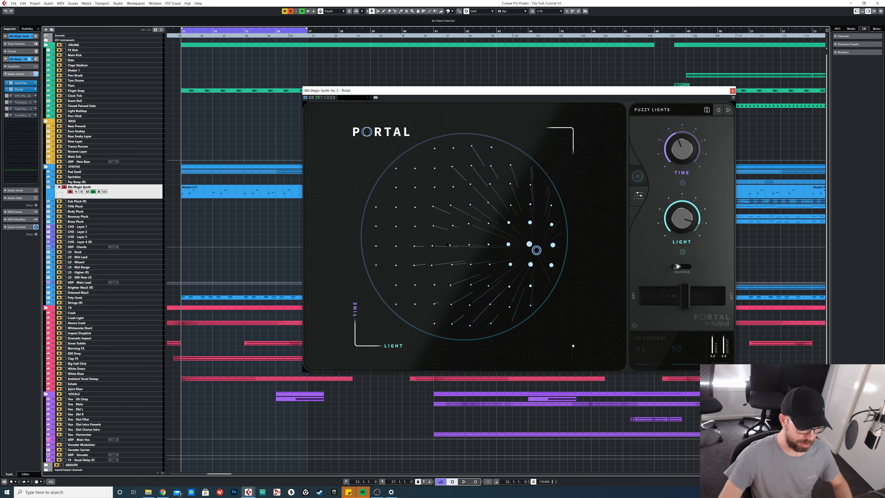
pyautogui.press('space')
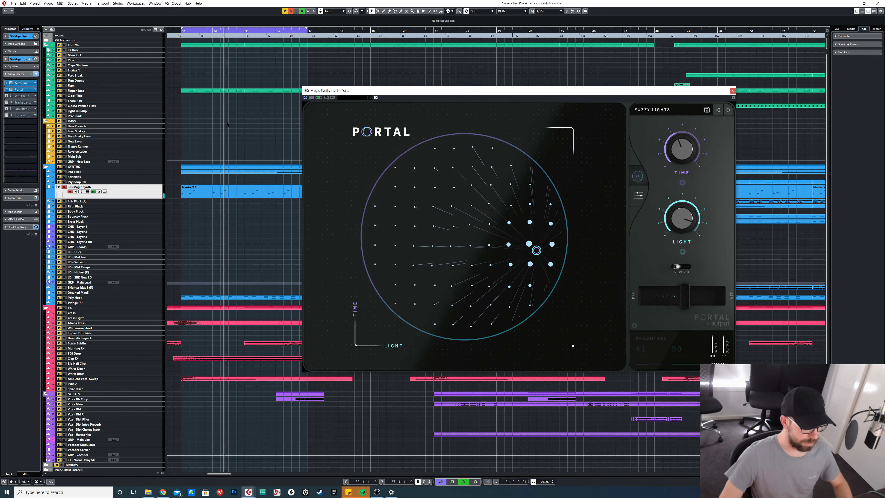
pyautogui.moveTo(330, 87); pyautogui.dragTo(367, 80)
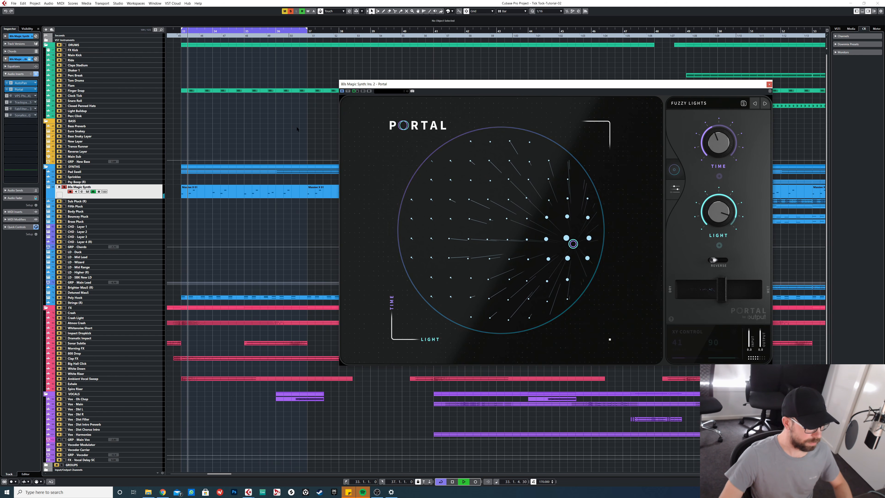
pyautogui.press('space')
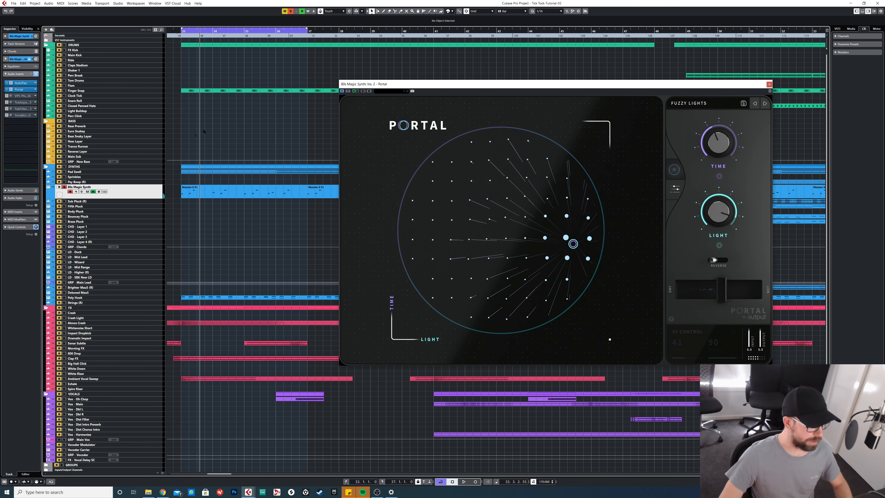
# Step: Switch on the VPS Philta XL, Trackspacer and FabFilter Pro-Q 3 inserts, audition the loop and return the playhead to bar 33
pyautogui.click(10, 95)
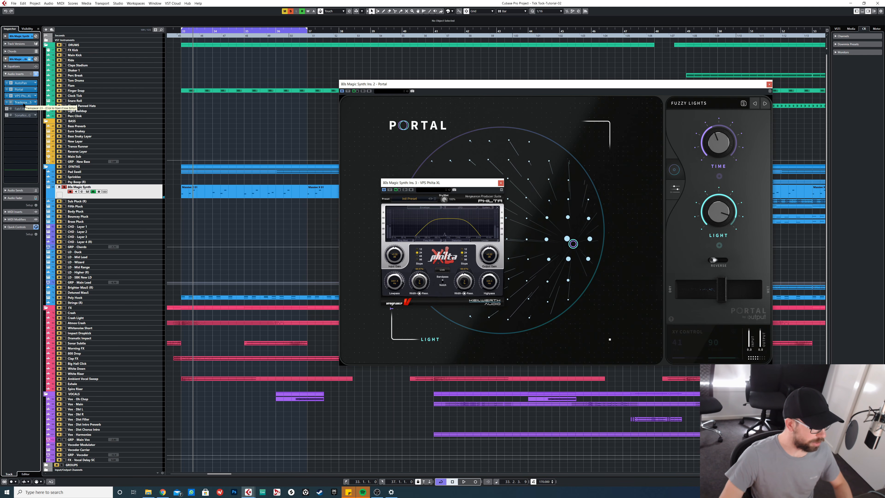
pyautogui.click(7, 109)
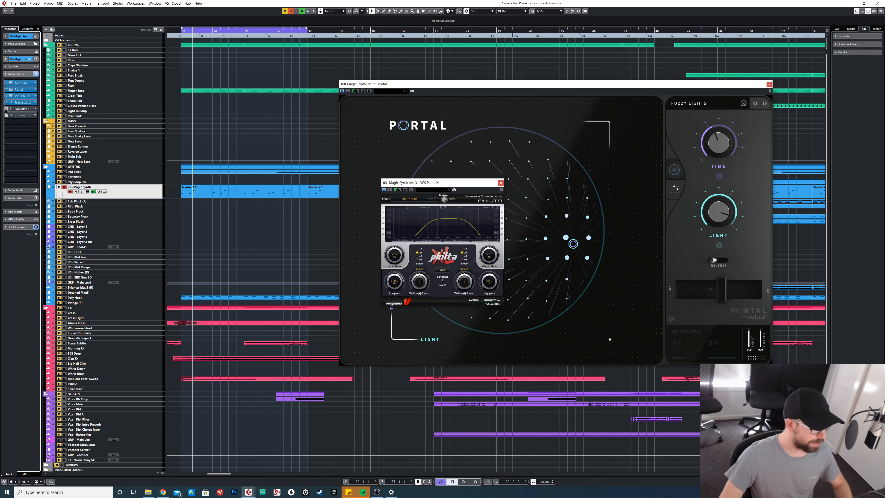
pyautogui.click(21, 108)
pyautogui.press('space')
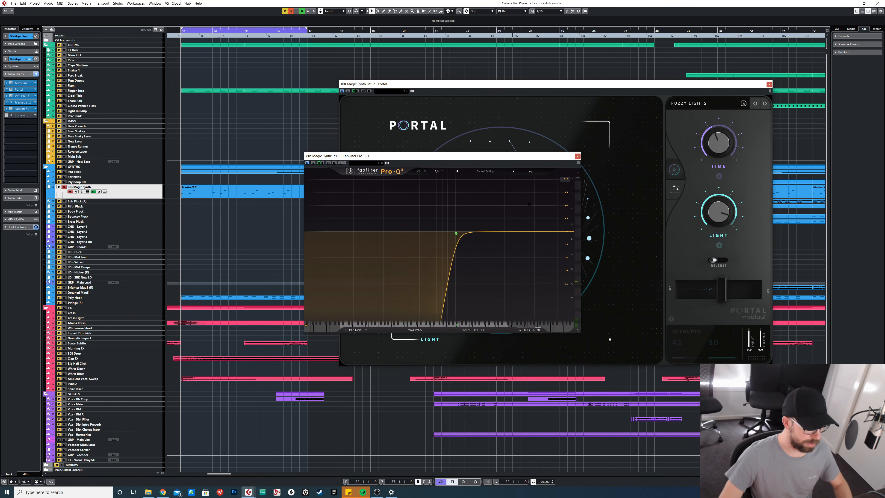
pyautogui.press('space')
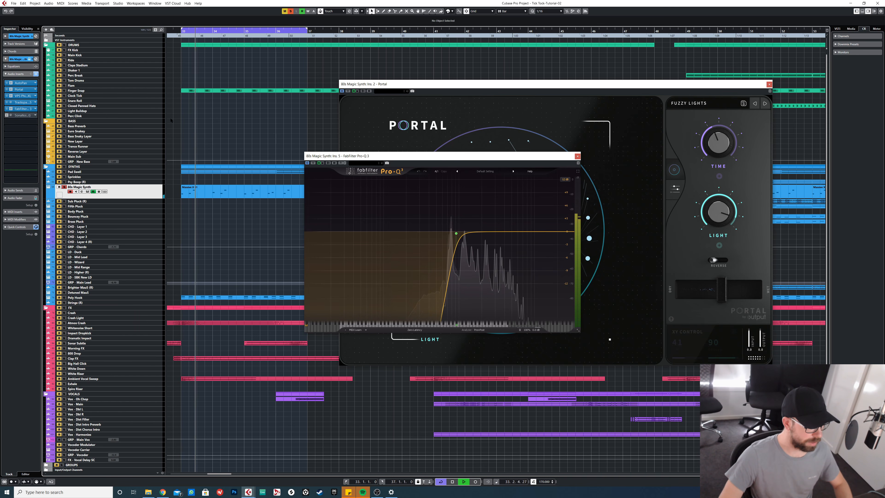
pyautogui.press('space')
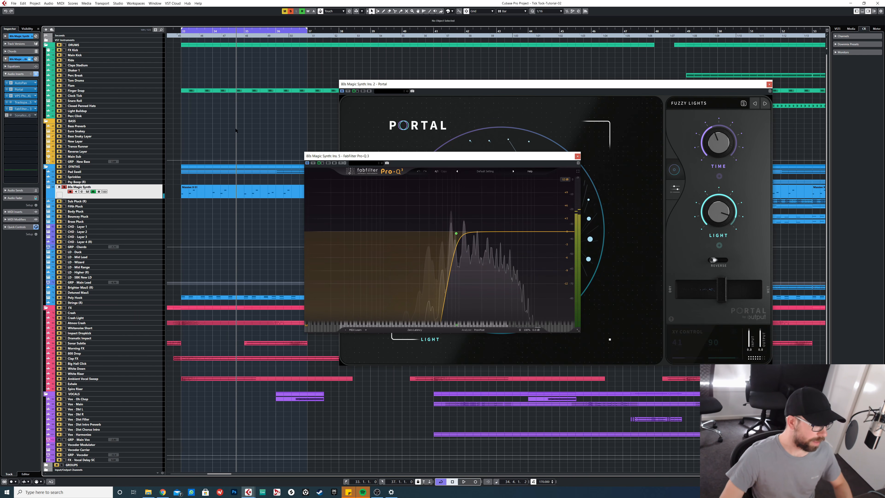
pyautogui.click(183, 31)
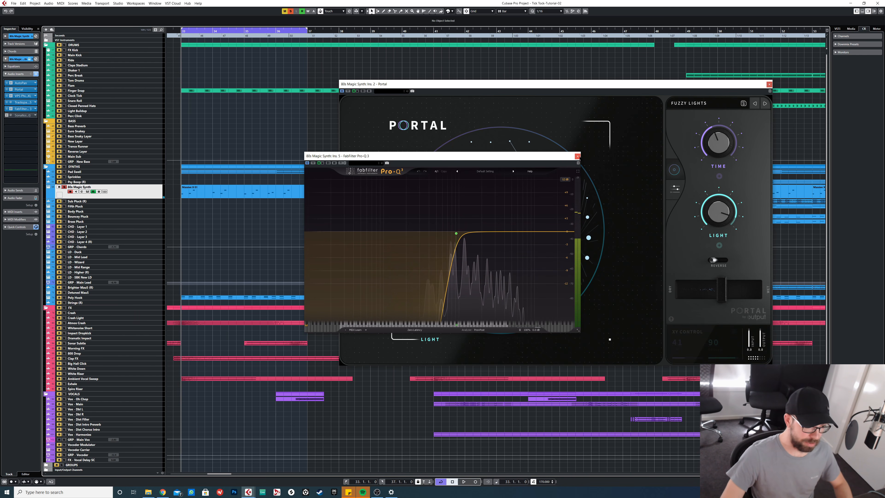
# Step: Close the Pro-Q 3, Philta XL, Portal and AutoPan plug-in windows
pyautogui.click(577, 156)
pyautogui.click(504, 183)
pyautogui.click(768, 85)
pyautogui.click(507, 179)
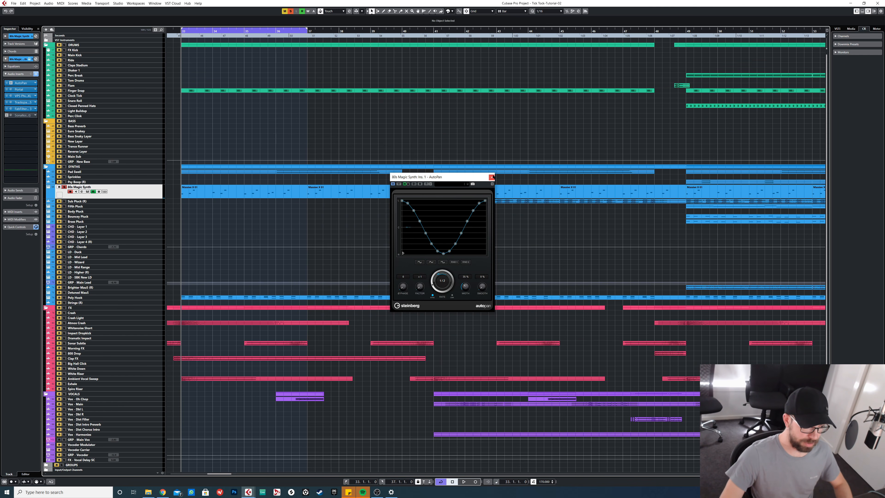
pyautogui.click(492, 177)
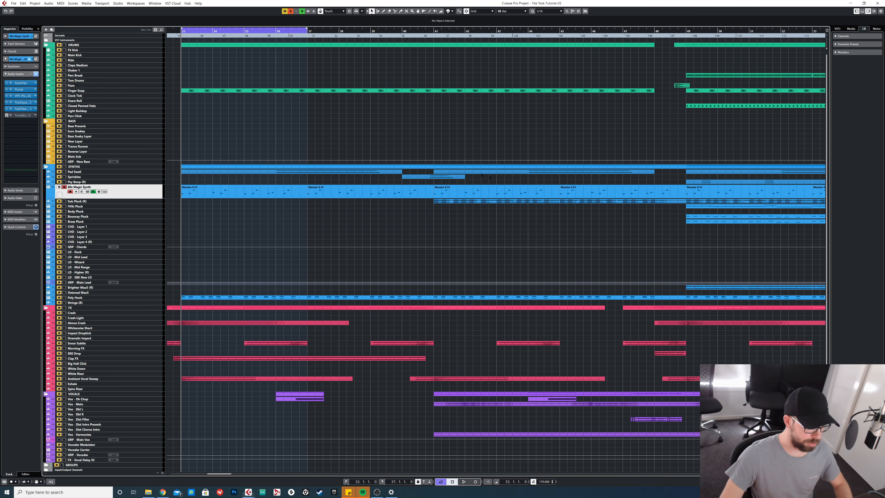
# Step: Unsolo 80s Magic Synth and play the full mix, muting and unmuting the track to compare its contribution
pyautogui.click(64, 187)
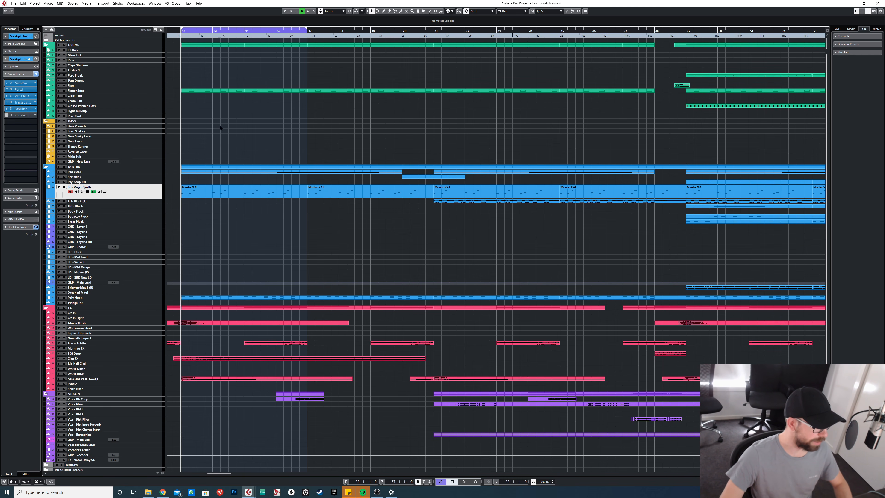
pyautogui.press('space')
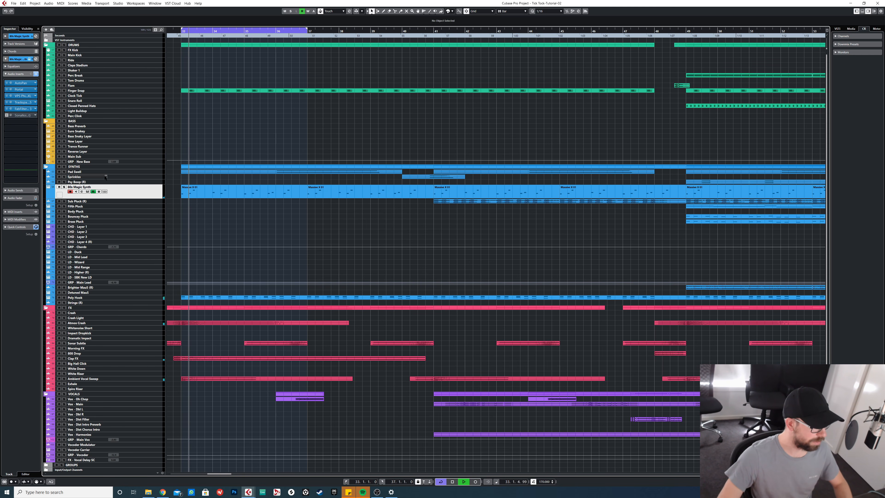
pyautogui.click(59, 188)
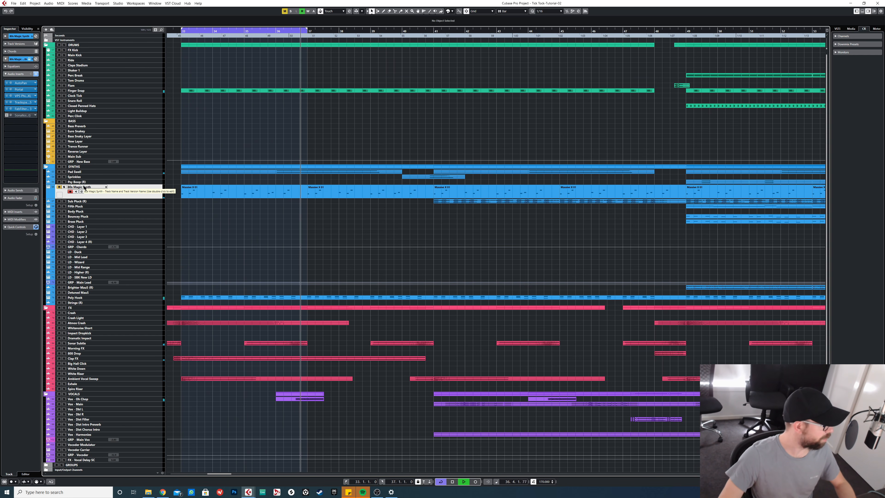
pyautogui.click(59, 188)
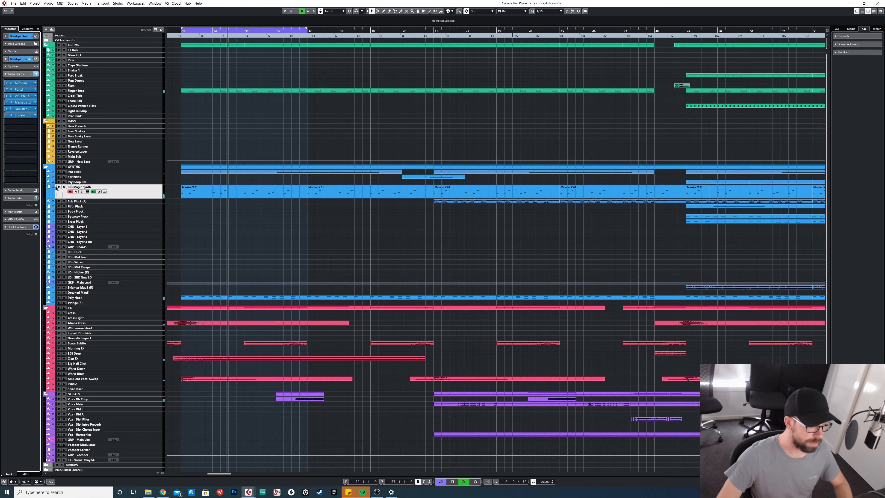
pyautogui.press('space')
# Step: Select the Sub Pluck track and set the loop range to its first clip, bars 41 to 45, moving the playhead there
pyautogui.press('g')
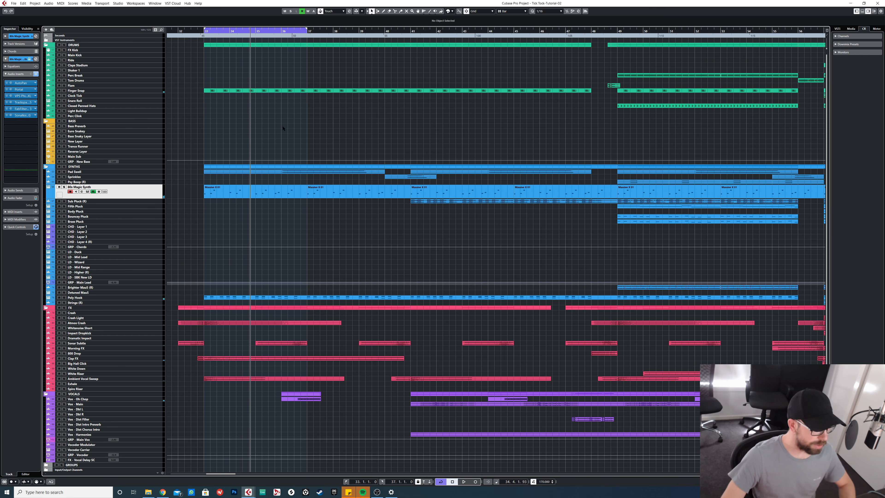
pyautogui.click(416, 202)
pyautogui.scroll(2, 433, 216)
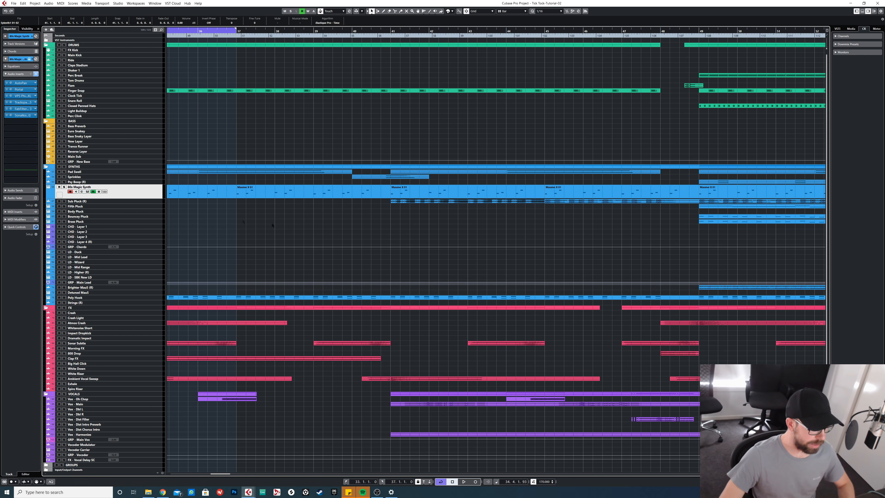
pyautogui.click(99, 203)
pyautogui.scroll(-2, 436, 214)
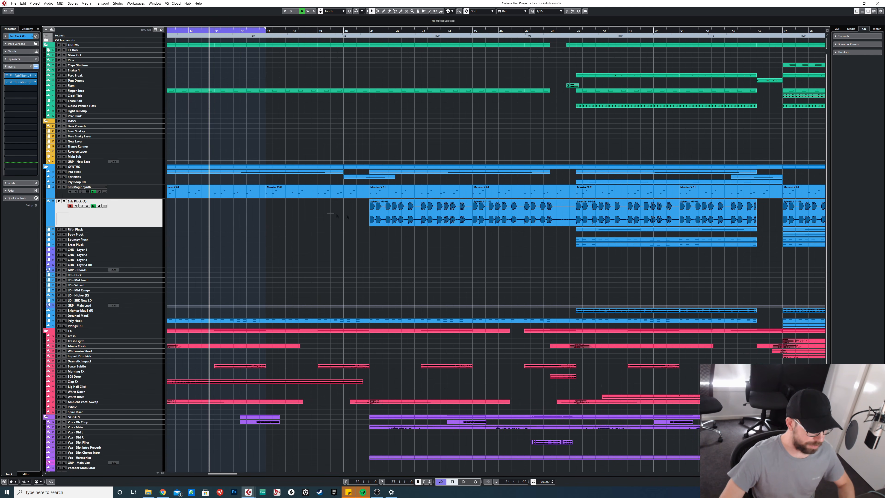
pyautogui.press('p')
pyautogui.click(370, 37)
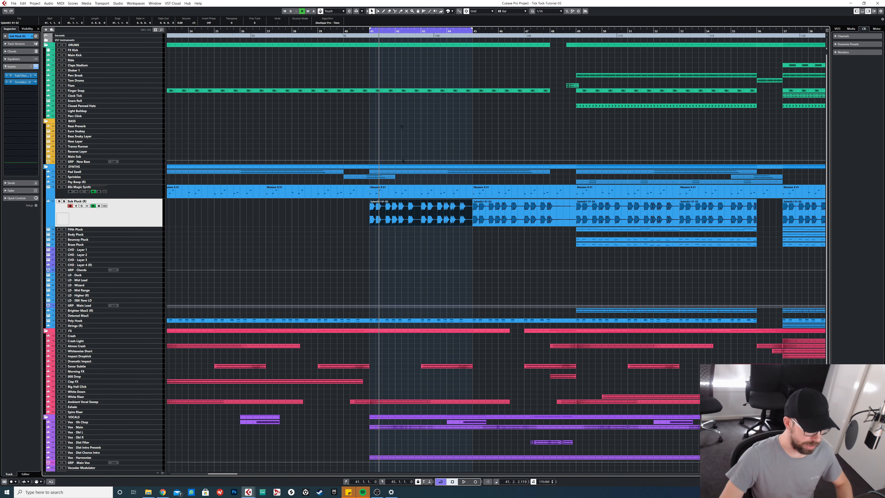
# Step: Solo Sub Pluck and audition its first clip from bar 41
pyautogui.click(65, 201)
pyautogui.scroll(3, 394, 214)
pyautogui.scroll(2, 393, 213)
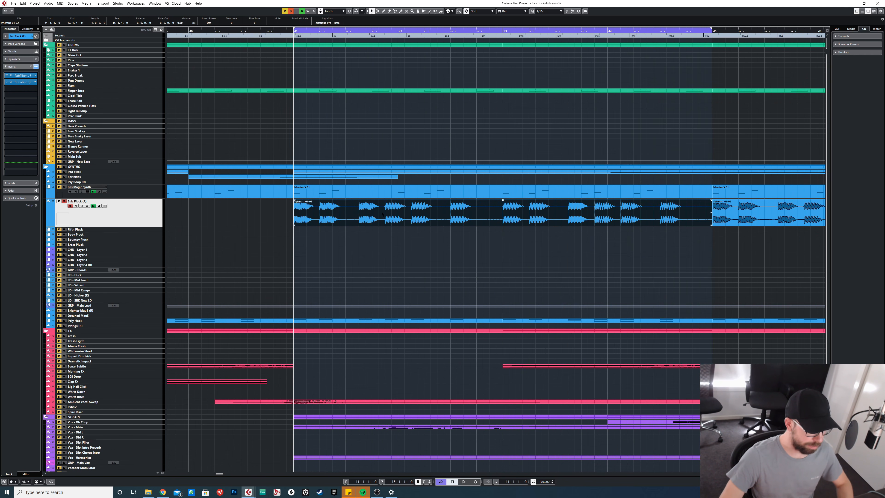
pyautogui.scroll(-1, 444, 213)
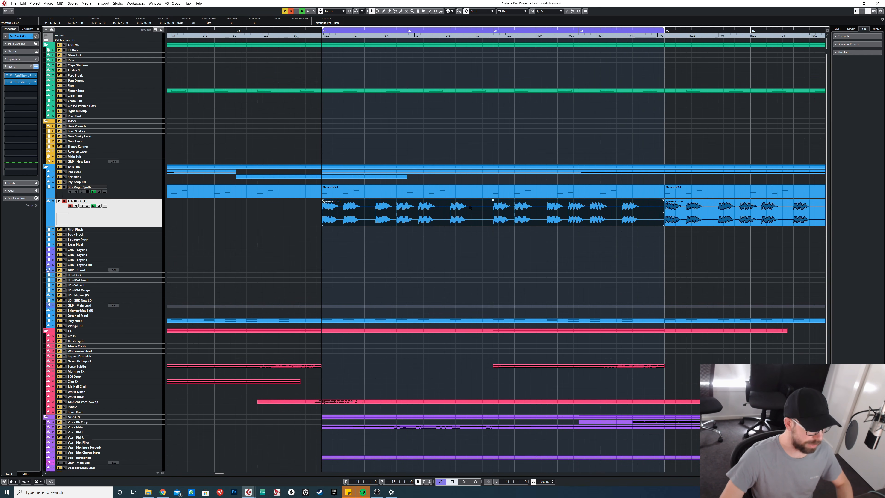
pyautogui.press('space')
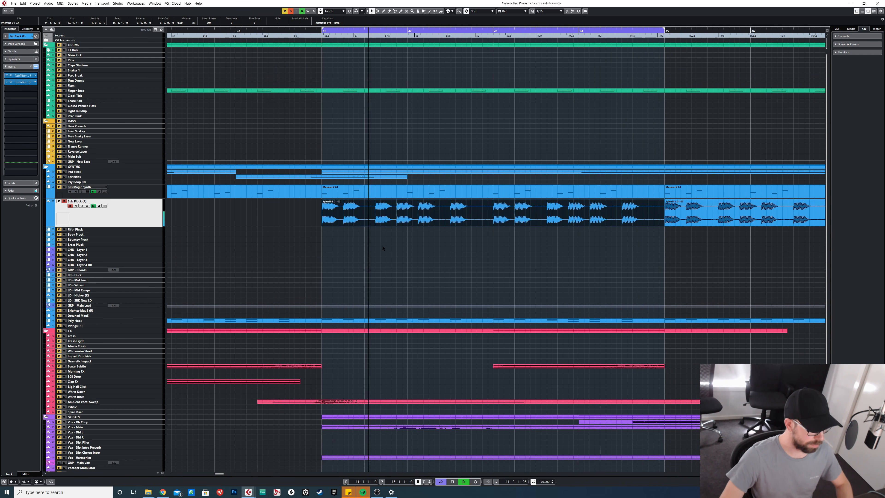
pyautogui.press('space')
# Step: Examine the waveform and note rhythm of the first Sub Pluck clip up close against the neighbouring 80s Magic Synth clip
pyautogui.click(440, 218)
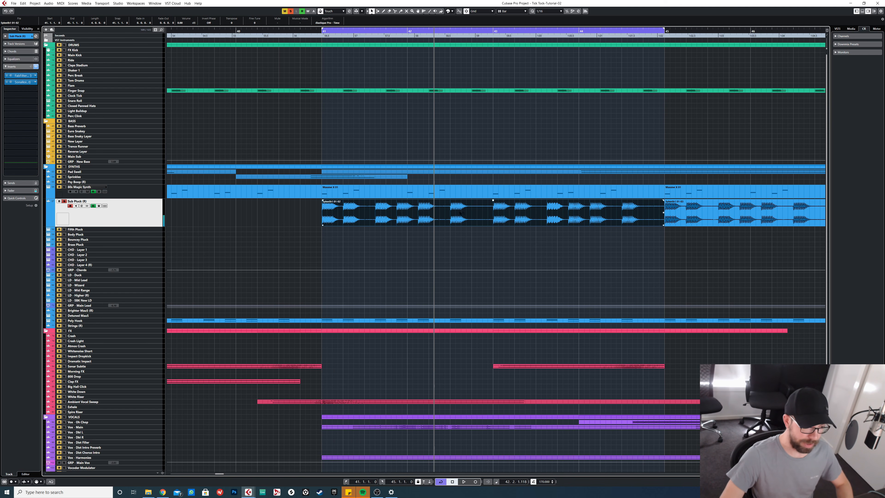
pyautogui.scroll(5, 459, 212)
pyautogui.scroll(-4, 453, 215)
pyautogui.scroll(-1, 451, 216)
pyautogui.scroll(4, 449, 216)
pyautogui.click(432, 246)
pyautogui.hscroll(-3, 418, 240)
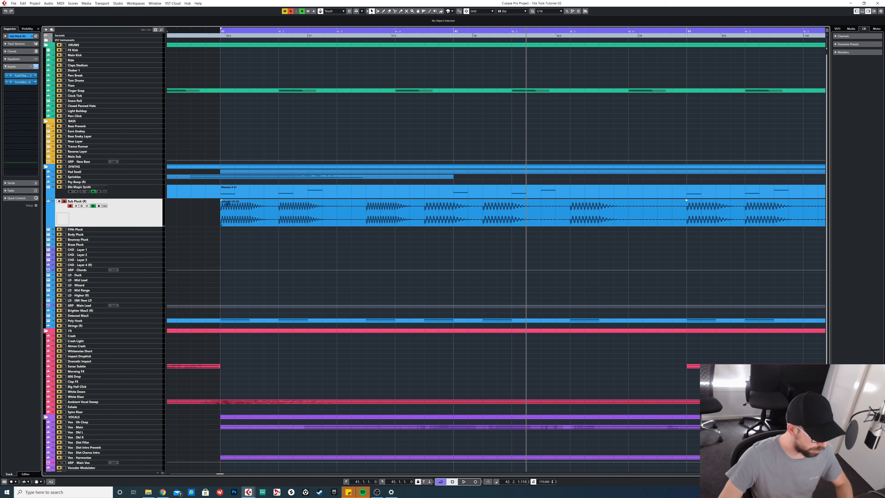
pyautogui.scroll(-4, 240, 206)
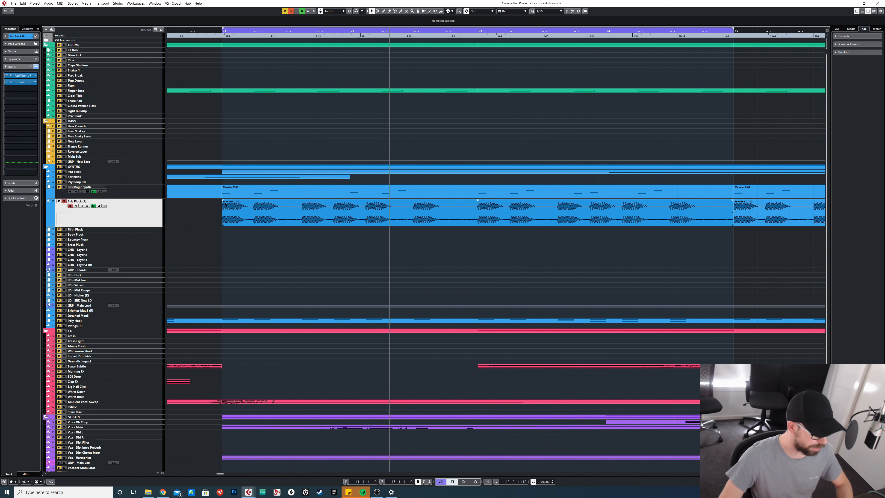
# Step: Solo Poly Hook together with Sub Pluck and return the playhead to bar 41
pyautogui.scroll(-1, 247, 208)
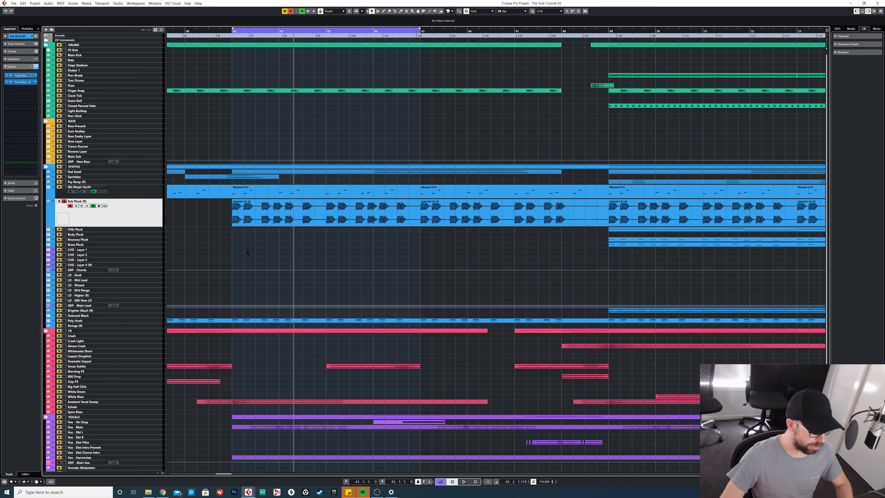
pyautogui.click(65, 321)
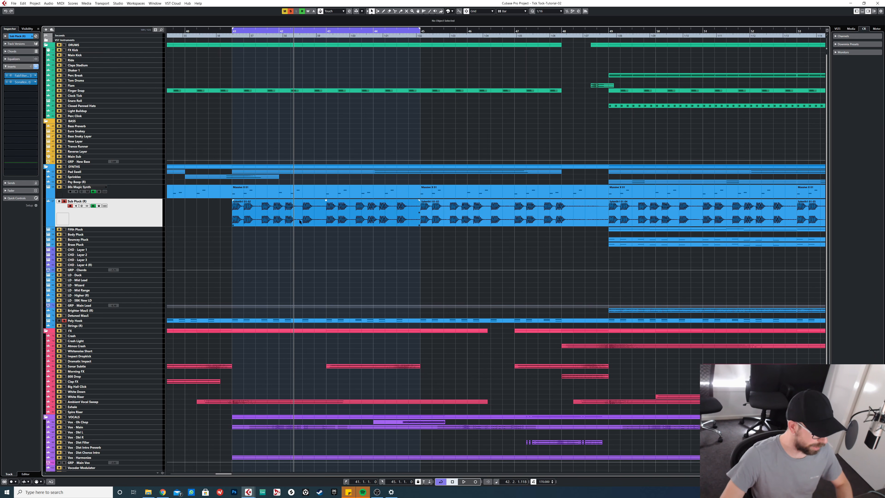
pyautogui.click(240, 36)
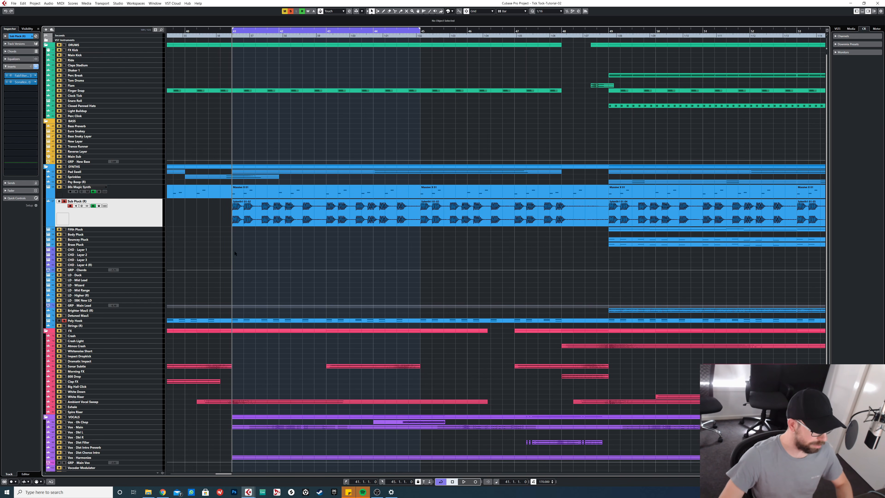
# Step: Audition Sub Pluck and Poly Hook together from bar 41, toggling Sub Pluck's solo to compare
pyautogui.press('space')
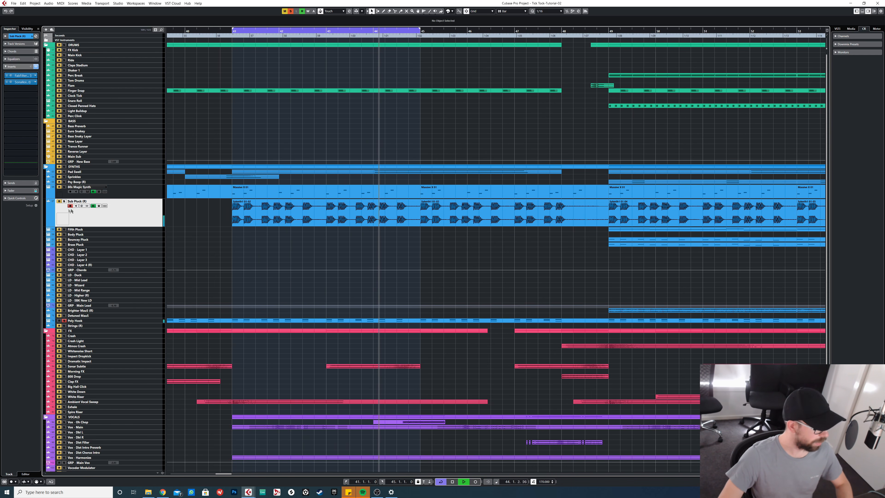
pyautogui.click(65, 201)
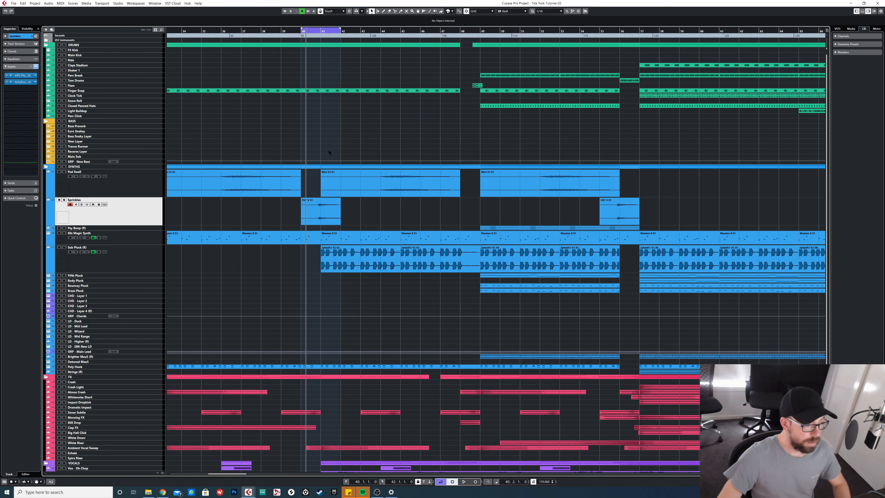
# Step: Extend the loop range to bars 40 to 46 and solo the Sprinkles track
pyautogui.scroll(2, 346, 144)
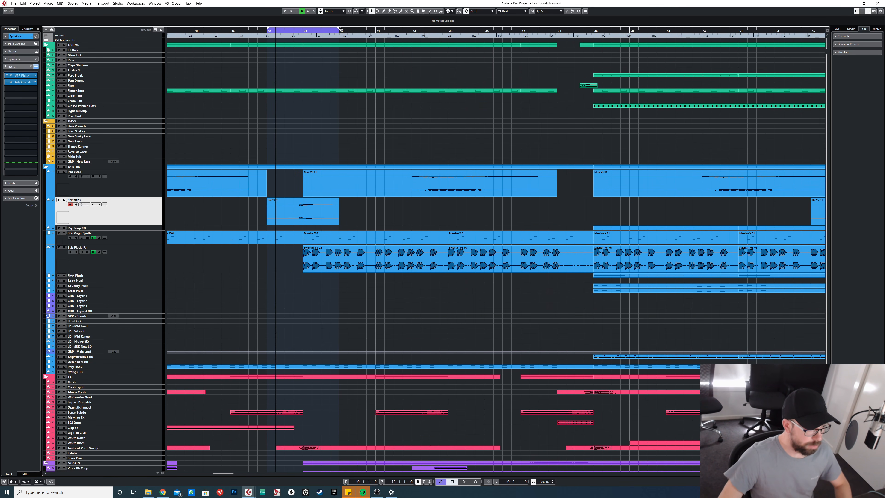
pyautogui.moveTo(341, 30); pyautogui.dragTo(457, 36)
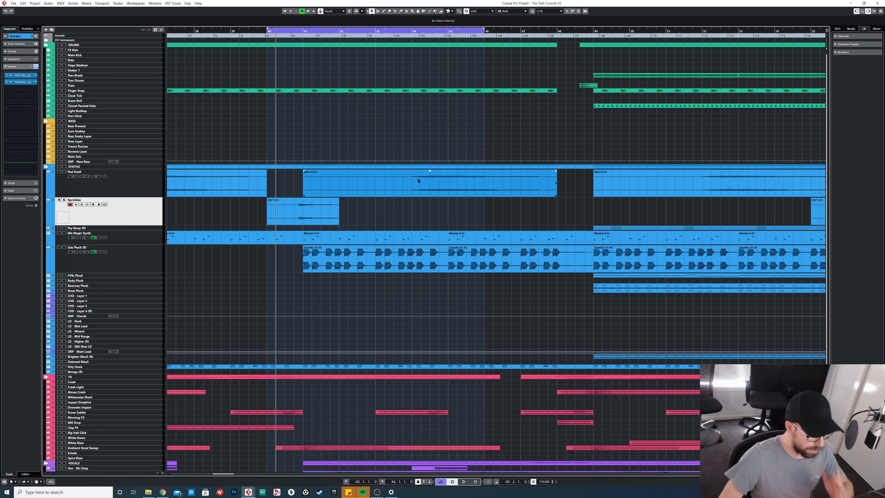
pyautogui.click(64, 200)
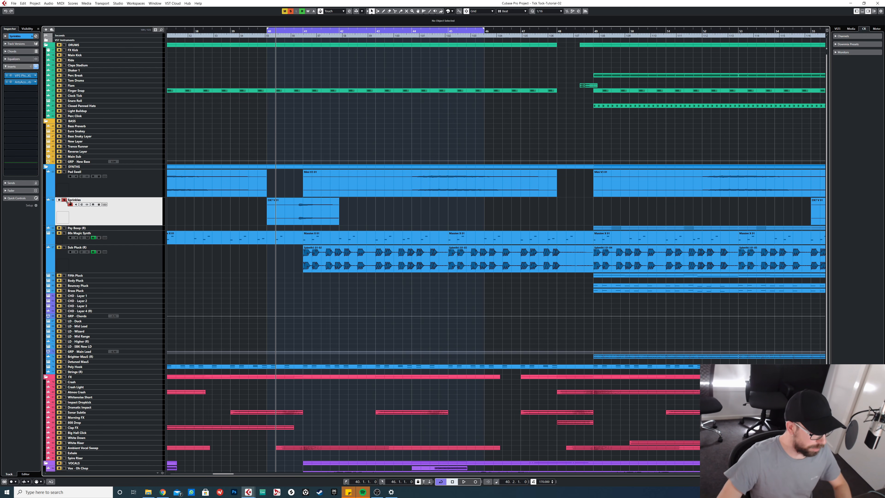
# Step: Set the grid type to Use Quantize and audition the first Sprinkles clip from late in bar 40
pyautogui.scroll(2, 296, 198)
pyautogui.click(273, 35)
pyautogui.click(511, 10)
pyautogui.click(521, 30)
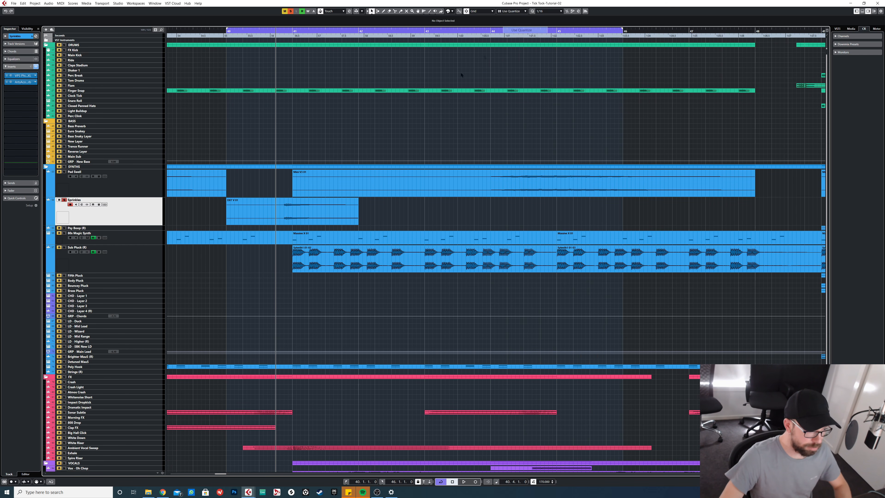
pyautogui.scroll(3, 301, 143)
pyautogui.press('space')
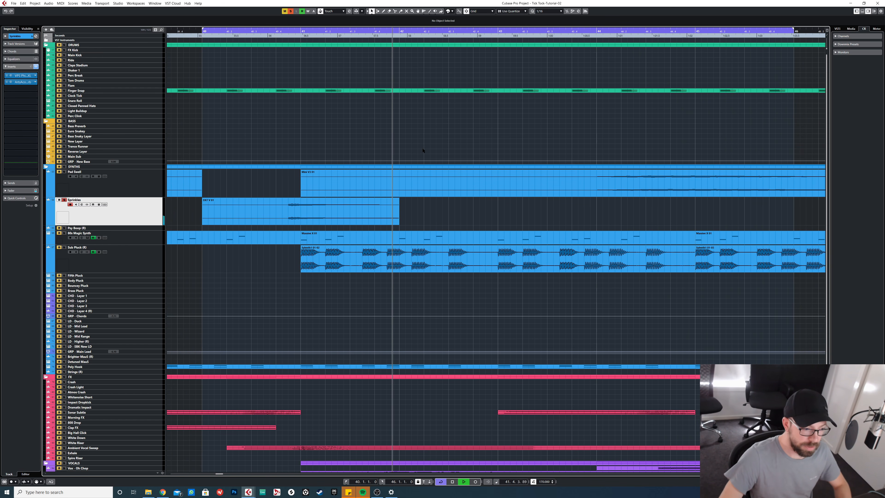
pyautogui.scroll(-2, 421, 151)
pyautogui.press('space')
# Step: Unsolo Sprinkles and audition it within the full mix
pyautogui.scroll(-1, 422, 150)
pyautogui.scroll(-4, 180, 132)
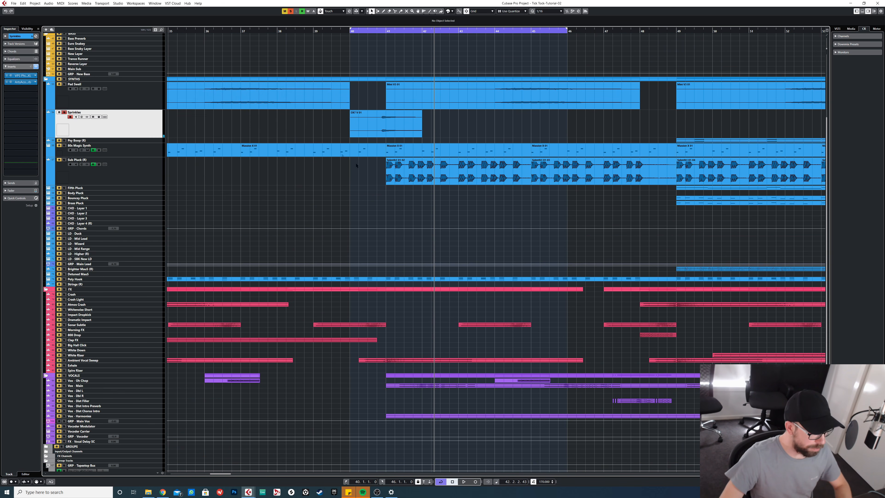
pyautogui.click(66, 112)
pyautogui.press('space')
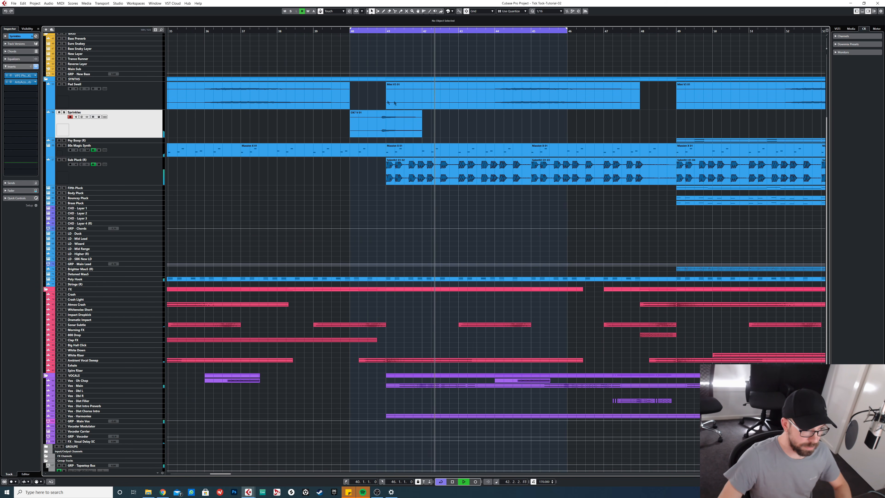
pyautogui.press('space')
# Step: Examine where the Sprinkles clips sit across the whole arrangement relative to the Pad Swell clips
pyautogui.press('g')
pyautogui.press('g')
pyautogui.press('g')
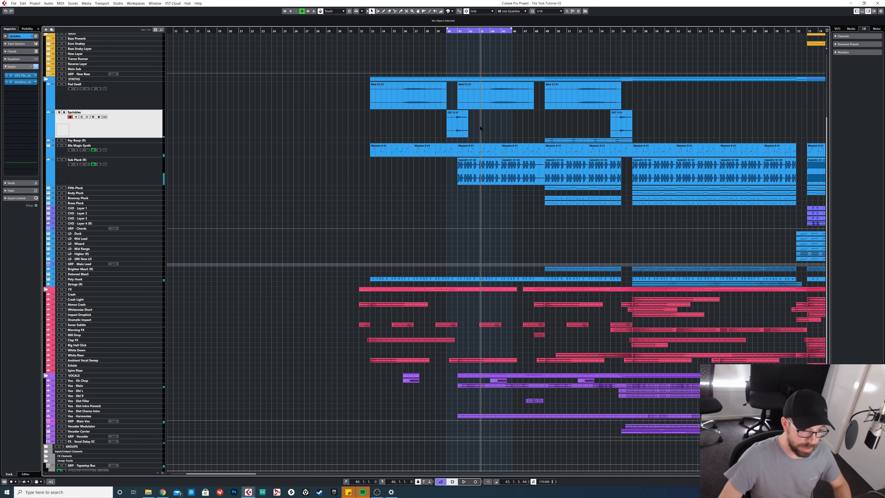
pyautogui.scroll(-2, 541, 113)
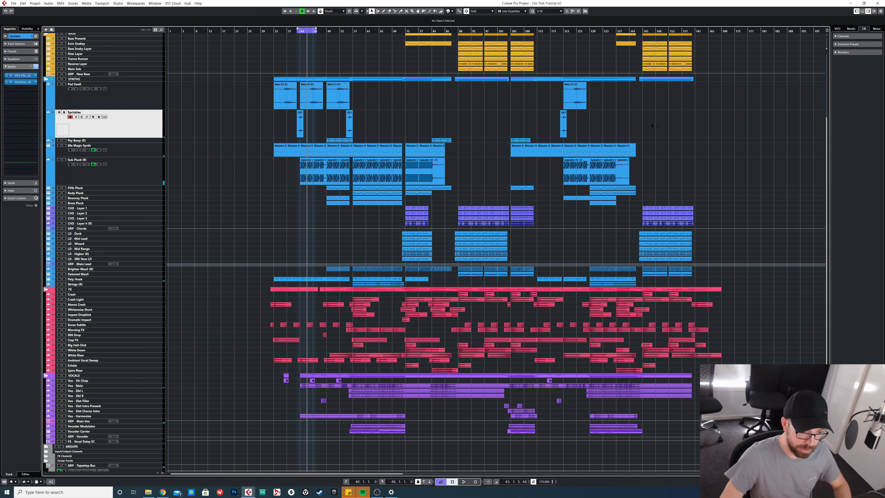
pyautogui.scroll(2, 541, 112)
pyautogui.click(179, 121)
pyautogui.scroll(3, 190, 119)
pyautogui.press('h')
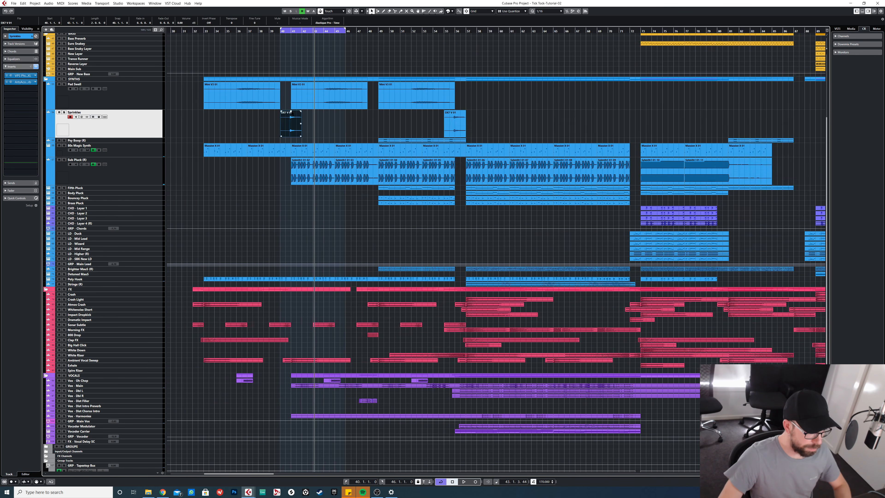
pyautogui.click(175, 116)
# Step: Solo Pad Swell and set the loop range to its second clip, bars 41 to 48
pyautogui.click(64, 84)
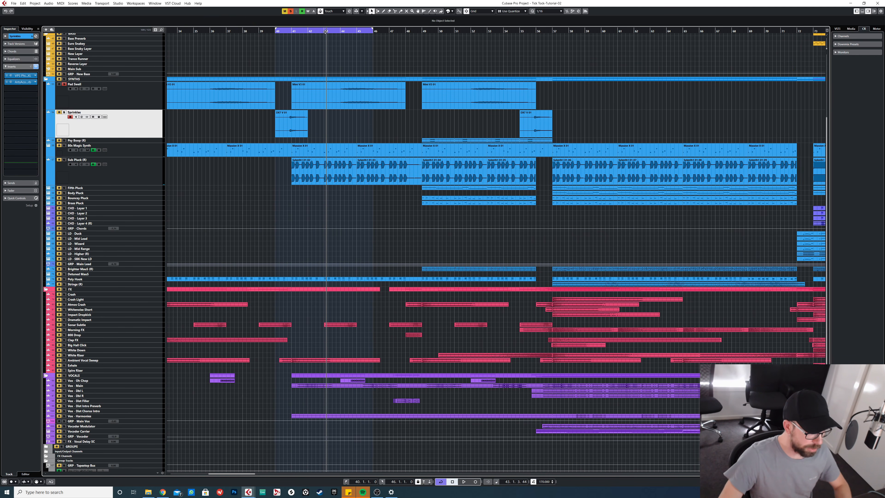
pyautogui.click(360, 83)
pyautogui.press('p')
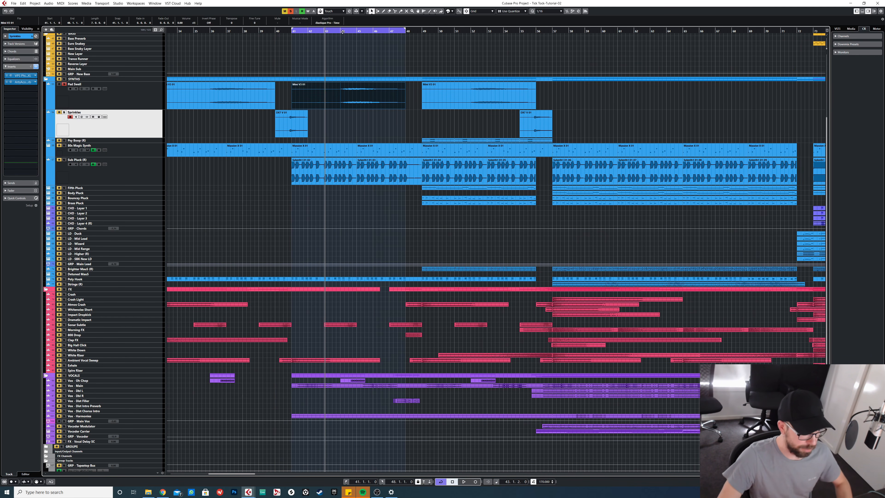
pyautogui.click(340, 127)
# Step: Audition the swell in the second Pad Swell clip from the end of bar 43
pyautogui.scroll(4, 361, 130)
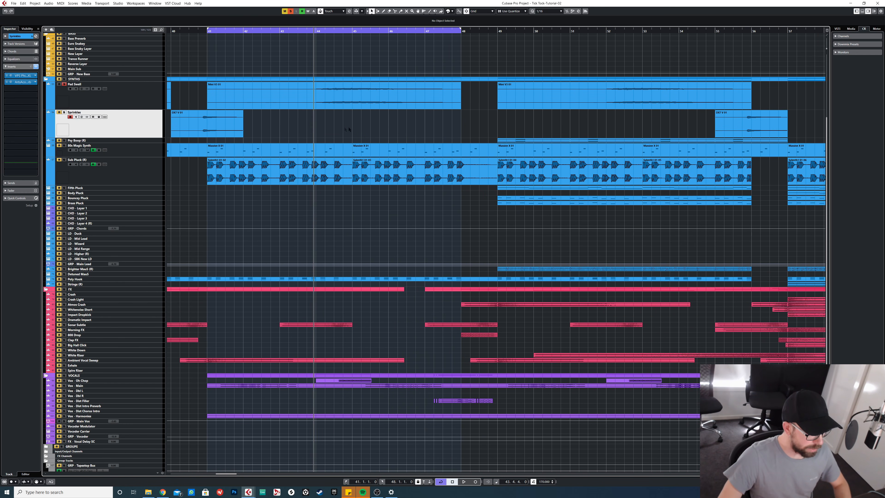
pyautogui.scroll(-2, 343, 128)
pyautogui.press('space')
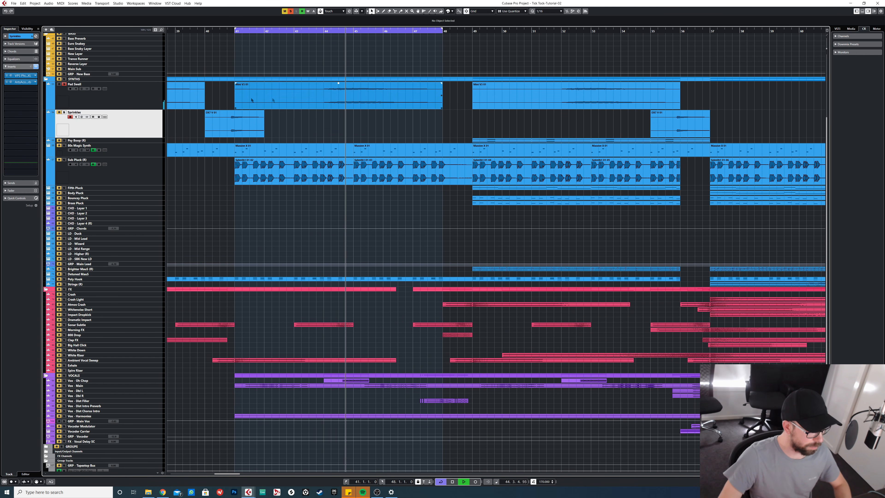
pyautogui.press('space')
# Step: Unsolo Pad Swell to audition it within the full mix, and set the grid type to Bar
pyautogui.click(64, 84)
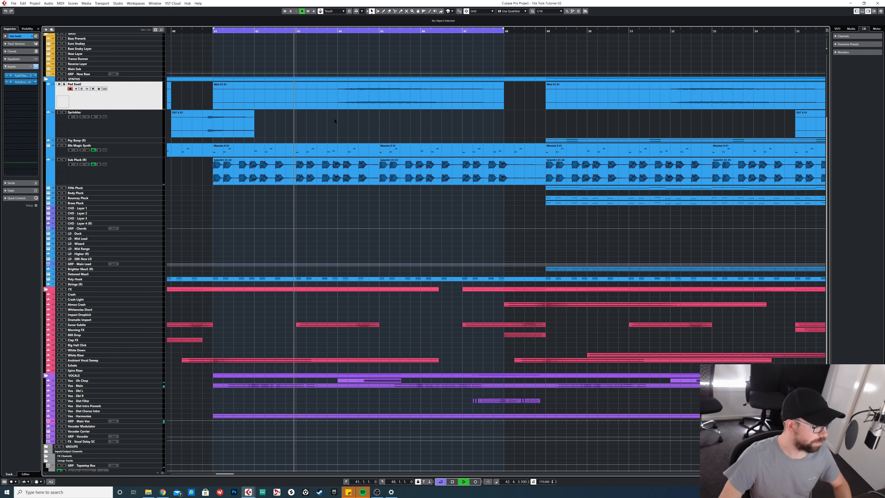
pyautogui.click(355, 96)
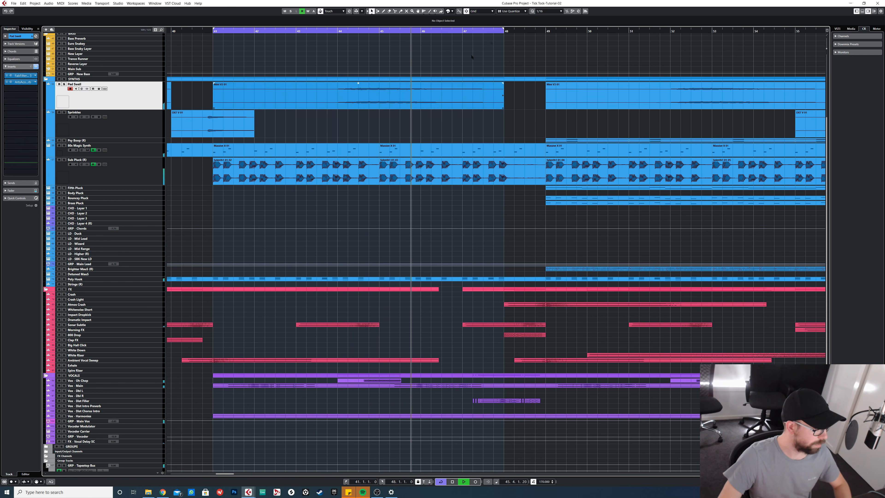
pyautogui.press('space')
pyautogui.click(512, 11)
pyautogui.click(513, 17)
# Step: Enlarge the Ambient Vocal Sweep track's height to show its waveforms and solo the track
pyautogui.scroll(-2, 404, 188)
pyautogui.scroll(-1, 349, 223)
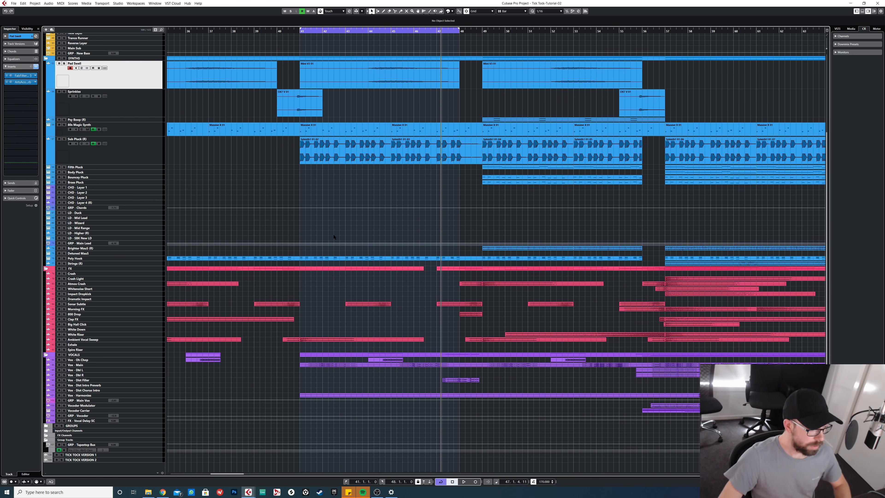
pyautogui.scroll(-2, 331, 226)
pyautogui.scroll(2, 244, 306)
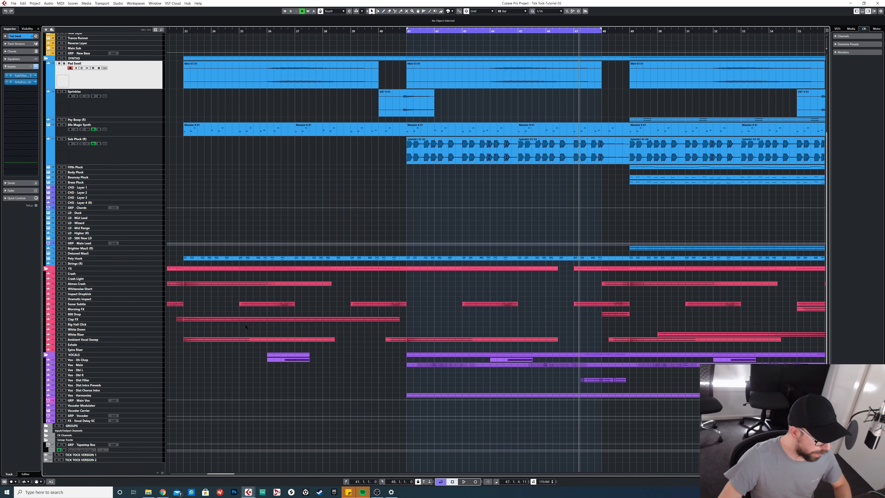
pyautogui.moveTo(96, 342); pyautogui.dragTo(94, 359)
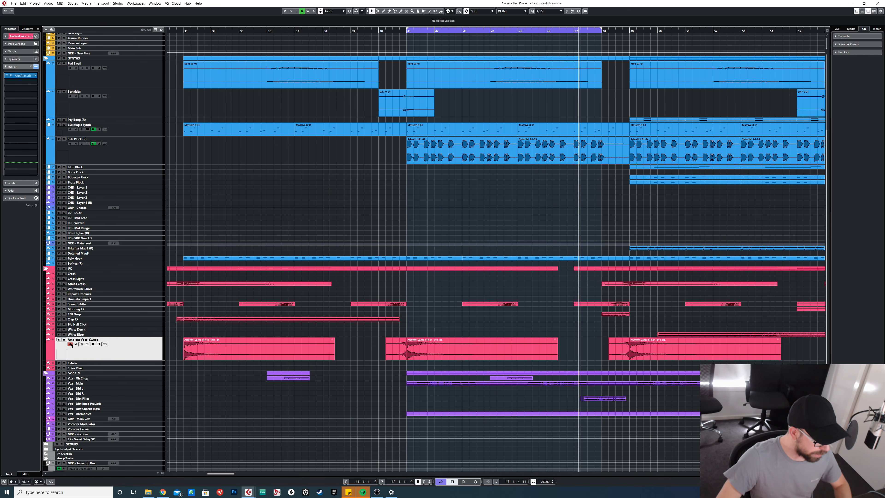
pyautogui.click(64, 340)
# Step: Audition the first Ambient Vocal Sweep clip from bar 33
pyautogui.scroll(3, 195, 223)
pyautogui.scroll(-2, 195, 223)
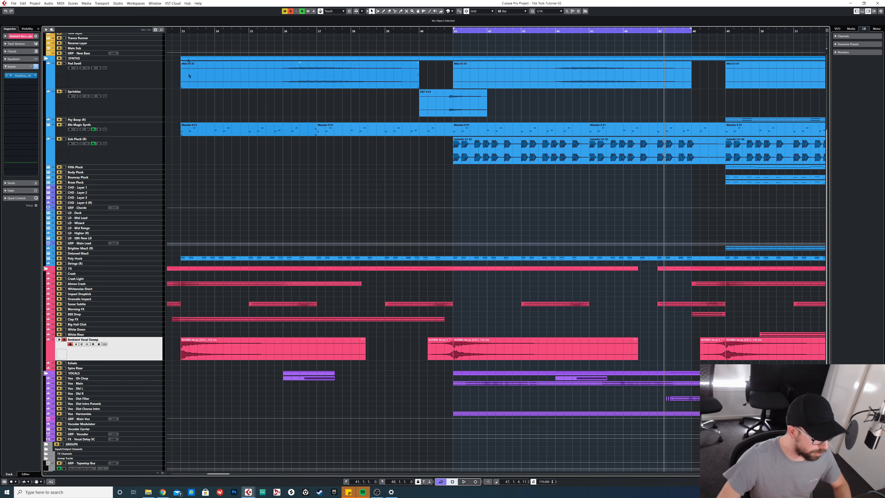
pyautogui.click(259, 348)
pyautogui.press('space')
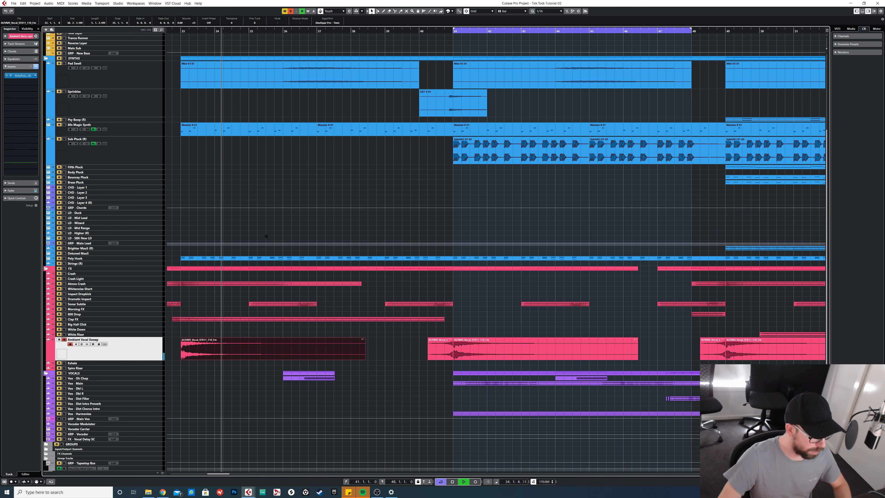
pyautogui.click(261, 175)
pyautogui.press('space')
# Step: Audition the reversed build-up into the second Ambient Vocal Sweep clip from bar 40
pyautogui.click(422, 31)
pyautogui.press('space')
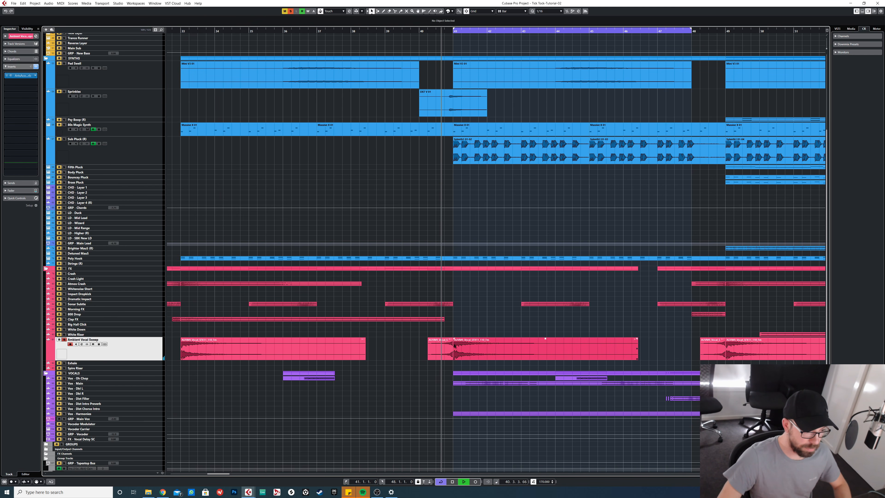
pyautogui.press('space')
# Step: Unsolo Ambient Vocal Sweep and hear it in the full mix from bar 33, jumping ahead to bar 40
pyautogui.press('s')
pyautogui.click(175, 30)
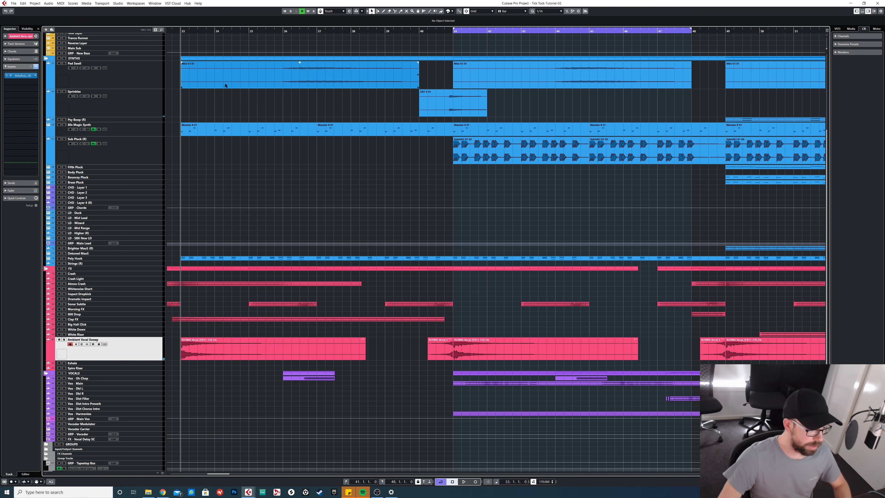
pyautogui.press('g')
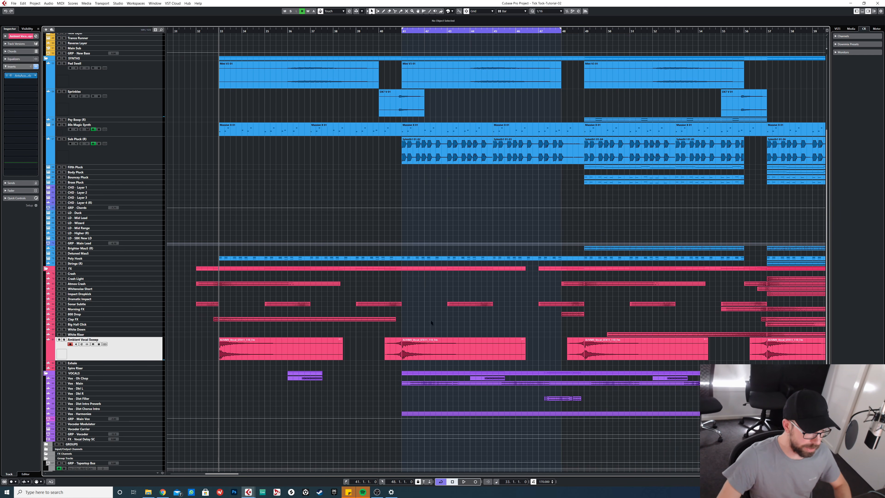
pyautogui.press('space')
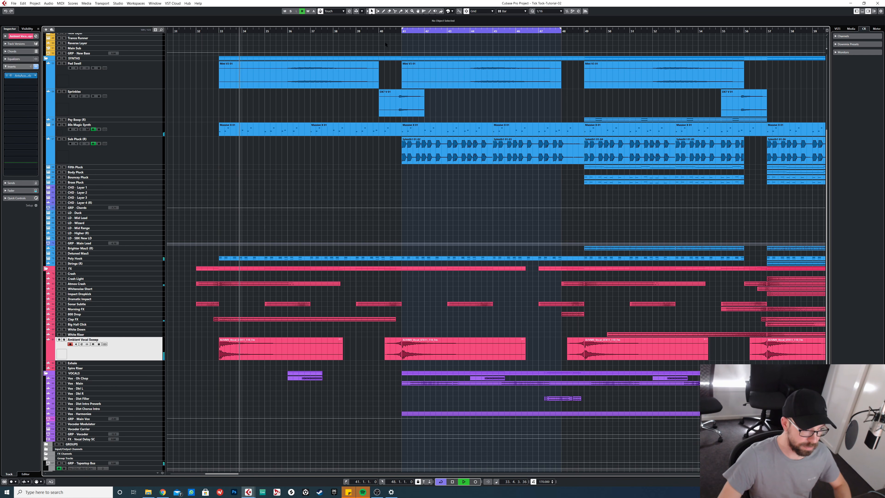
pyautogui.click(381, 32)
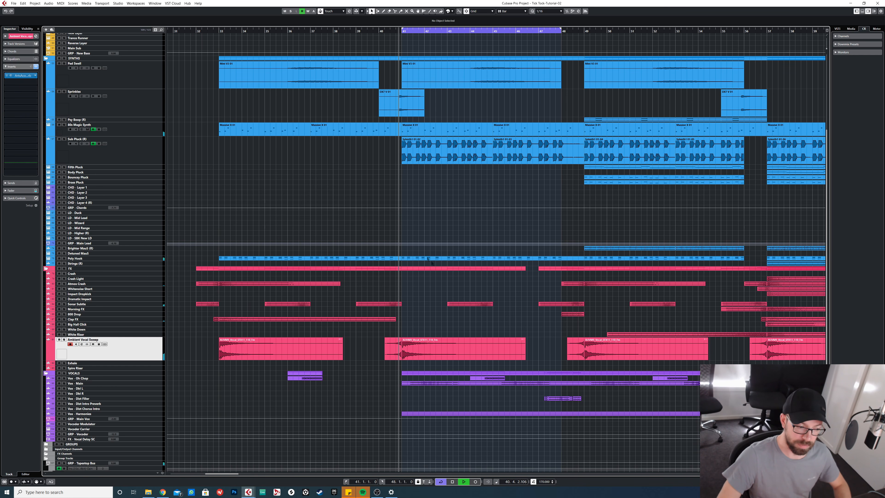
pyautogui.press('space')
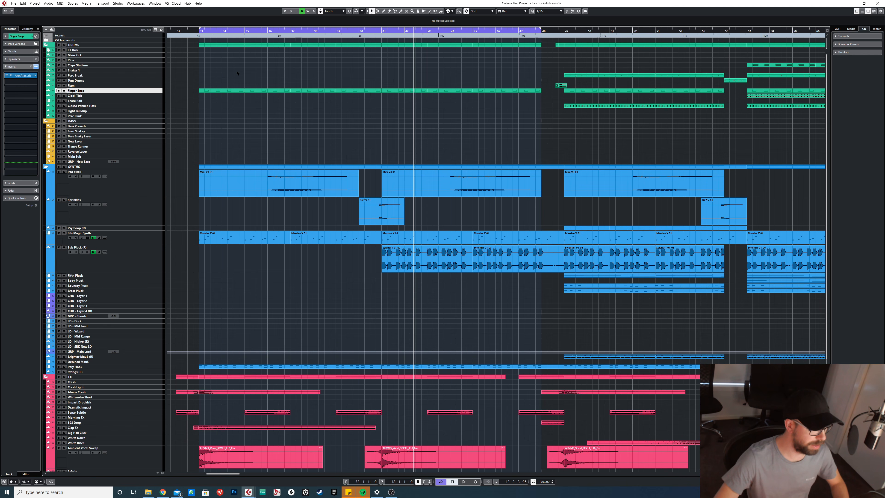
# Step: Return the playhead to bar 33, solo the Finger Snap track and audition it
pyautogui.click(201, 30)
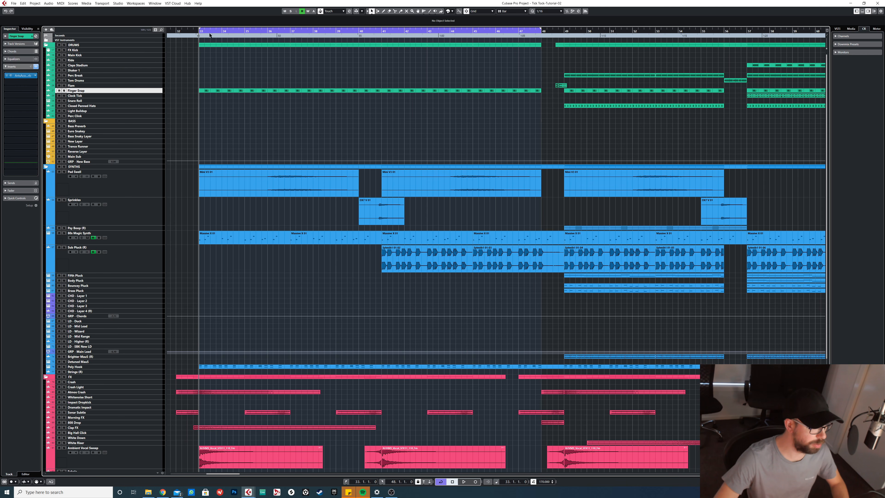
pyautogui.click(64, 91)
pyautogui.press('space')
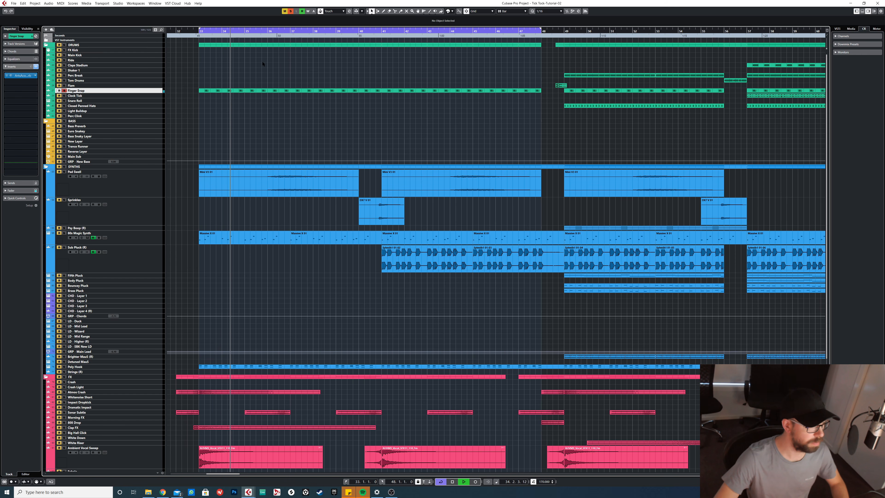
pyautogui.press('space')
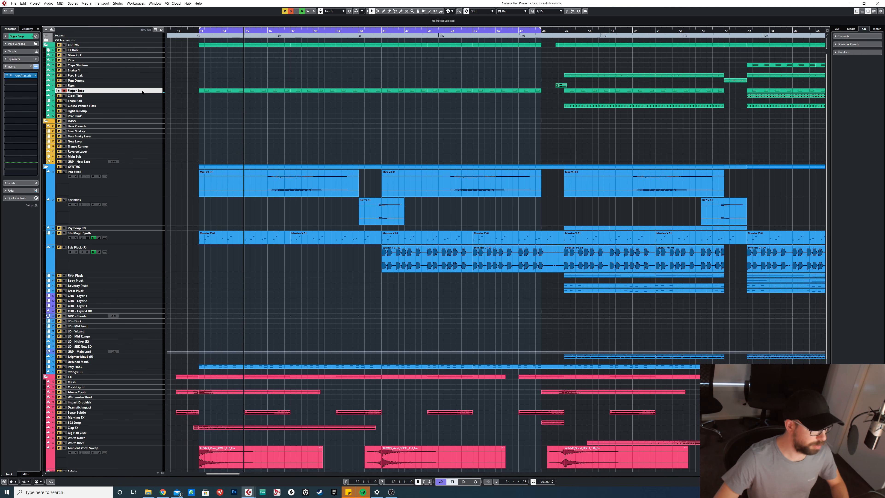
# Step: Inspect the ArtsAcousticReverb insert on Finger Snap, toggling its bypass during playback to compare, and close it
pyautogui.click(25, 76)
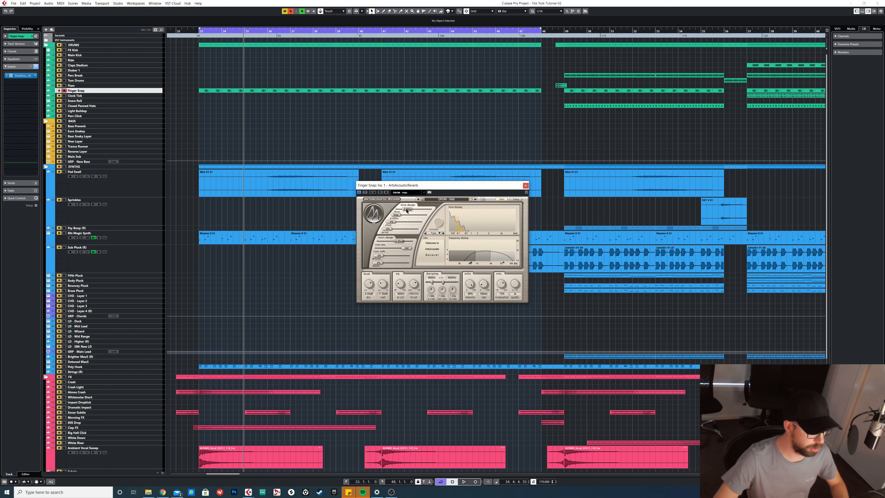
pyautogui.press('space')
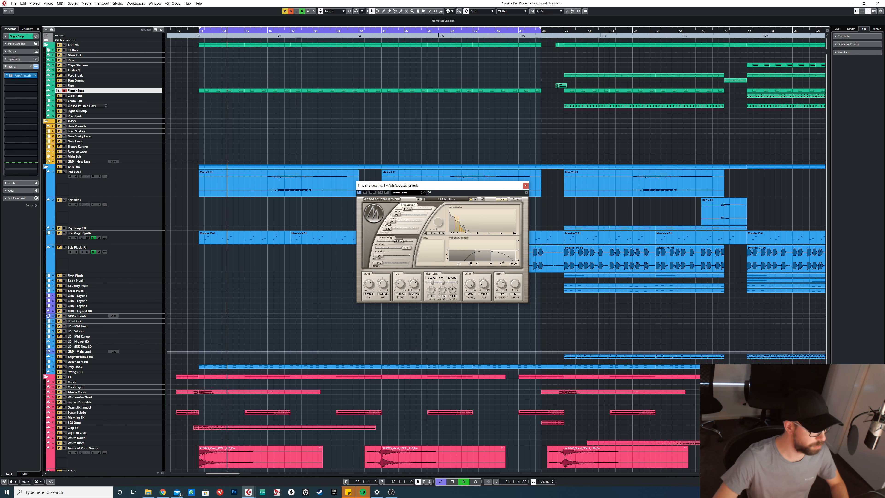
pyautogui.click(7, 76)
pyautogui.click(221, 74)
pyautogui.press('space')
pyautogui.click(526, 185)
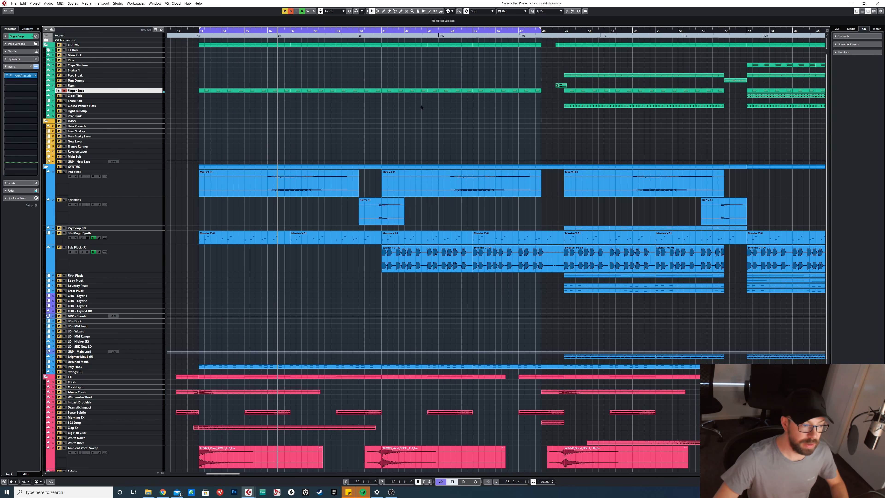
# Step: Clear all solos and audition the mix from bar 33, muting and unmuting Finger Snap to compare
pyautogui.click(290, 10)
pyautogui.press('KP_1')
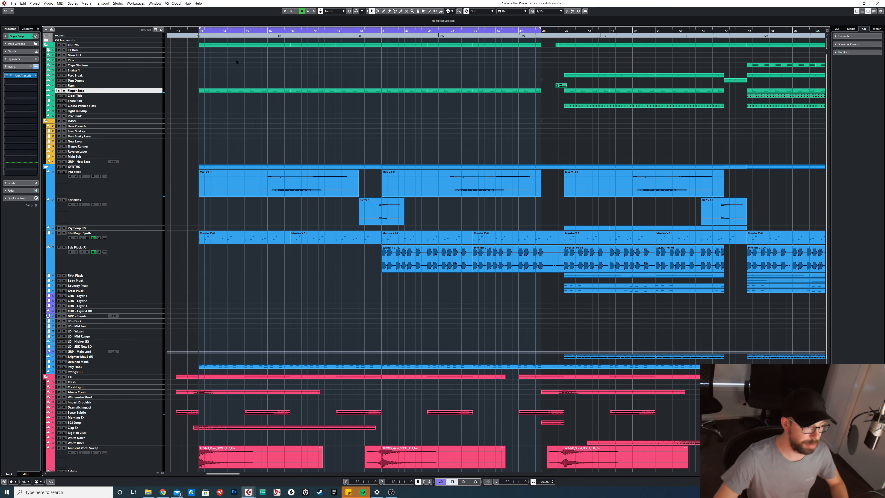
pyautogui.press('space')
pyautogui.click(59, 91)
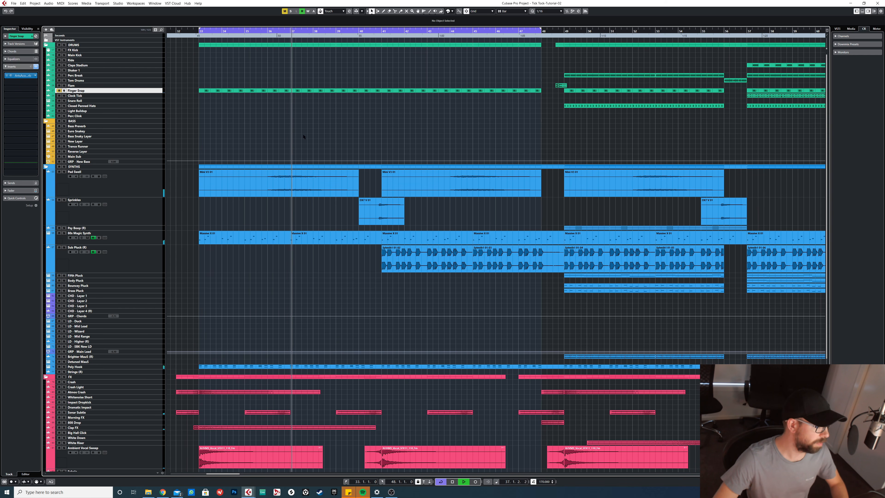
pyautogui.click(59, 90)
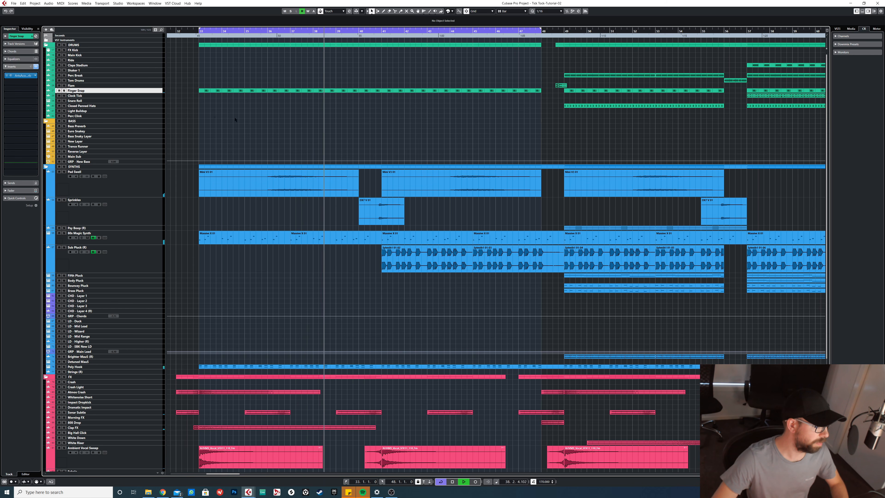
pyautogui.press('space')
# Step: Extend the cycle range to bar 58 and place the playhead at bar 49
pyautogui.scroll(-1, 369, 117)
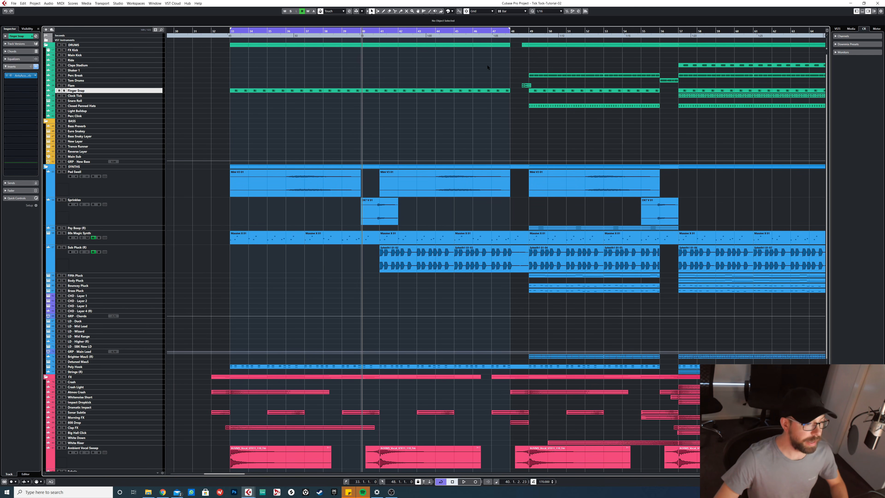
pyautogui.moveTo(512, 27); pyautogui.dragTo(696, 28)
pyautogui.moveTo(660, 119); pyautogui.dragTo(775, 135)
pyautogui.hscroll(3, 803, 128)
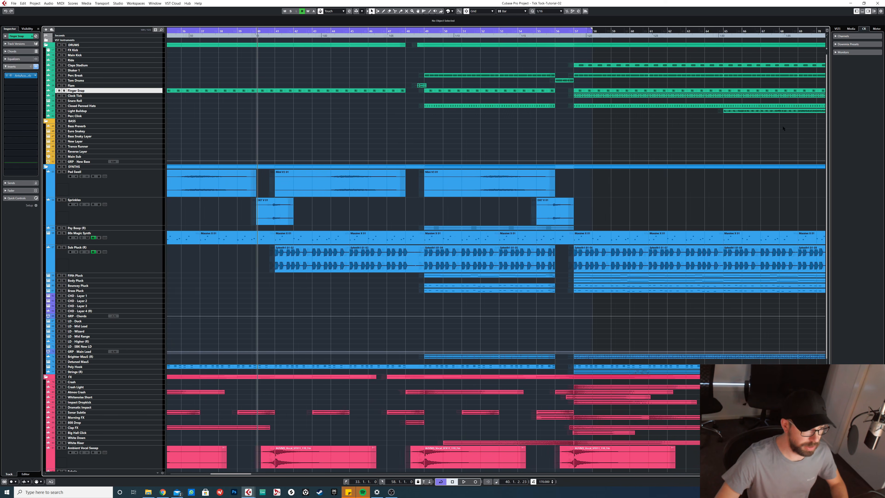
pyautogui.scroll(-3, 542, 119)
pyautogui.click(479, 31)
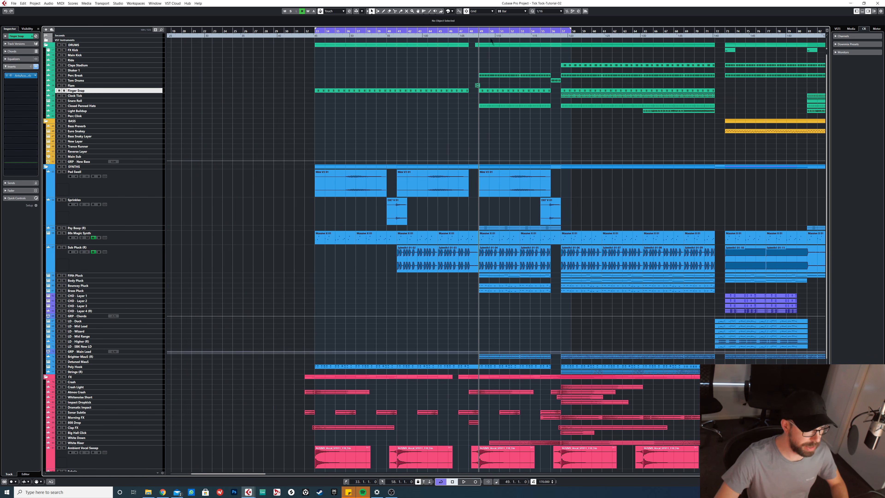
# Step: Solo and enlarge the Perc Break track, audition it, and set the cycle range to its first clip, bars 49 to 53
pyautogui.click(64, 76)
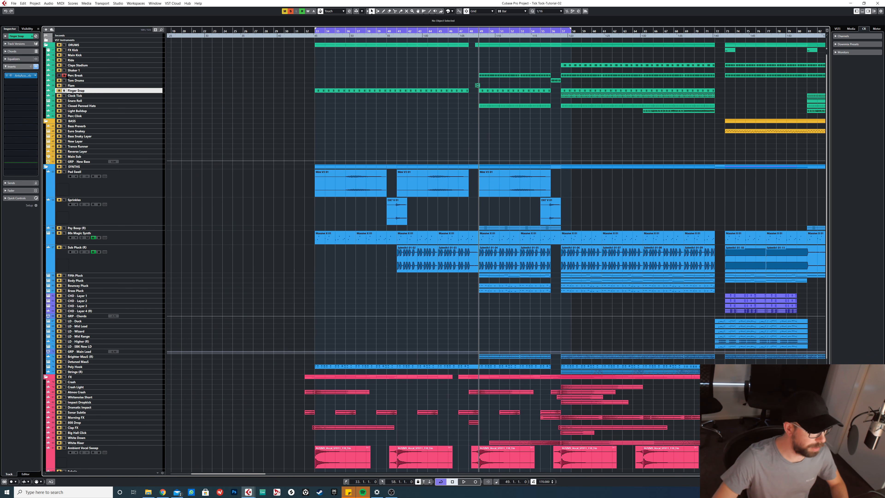
pyautogui.click(83, 75)
pyautogui.moveTo(83, 77); pyautogui.dragTo(85, 92)
pyautogui.scroll(5, 547, 84)
pyautogui.click(406, 80)
pyautogui.press('space')
pyautogui.press('p')
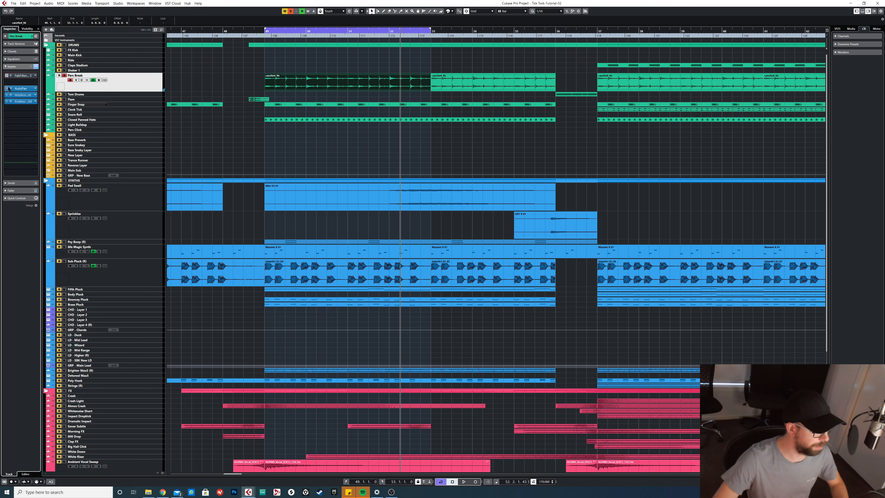
# Step: Audition the soloed Perc Break from bar 49 with all its inserts bypassed
pyautogui.press('space')
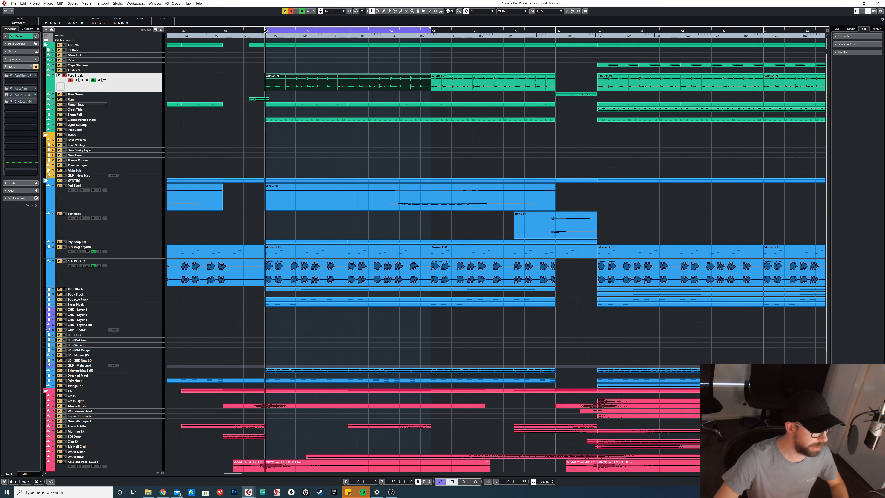
pyautogui.press('space')
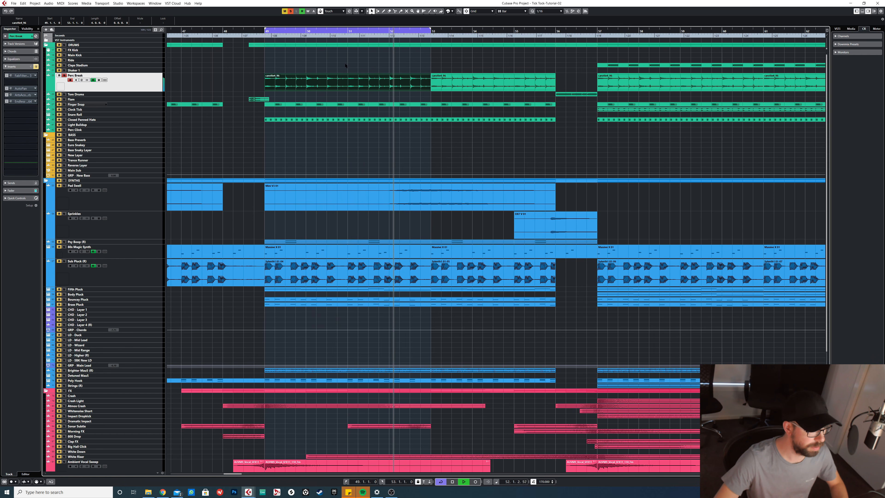
pyautogui.press('space')
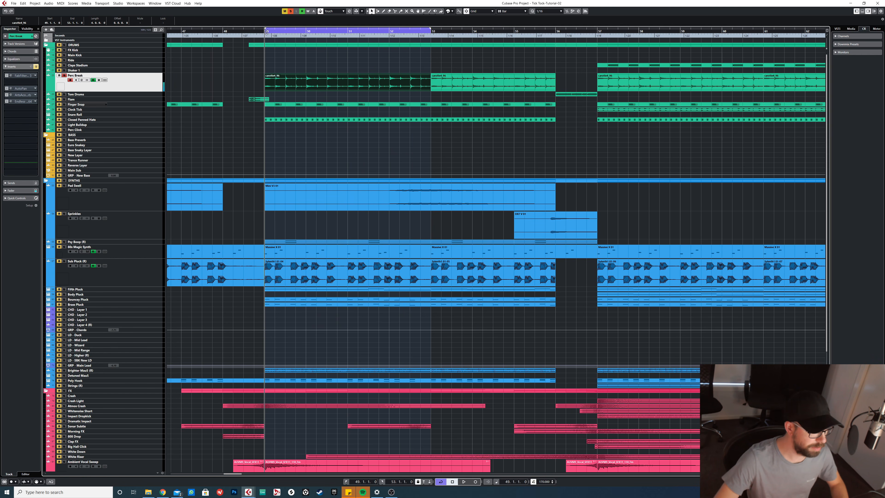
# Step: Reactivate the FabFilter Pro-Q 3 insert on Perc Break, audition its filtering, and switch AutoPan back on
pyautogui.click(12, 76)
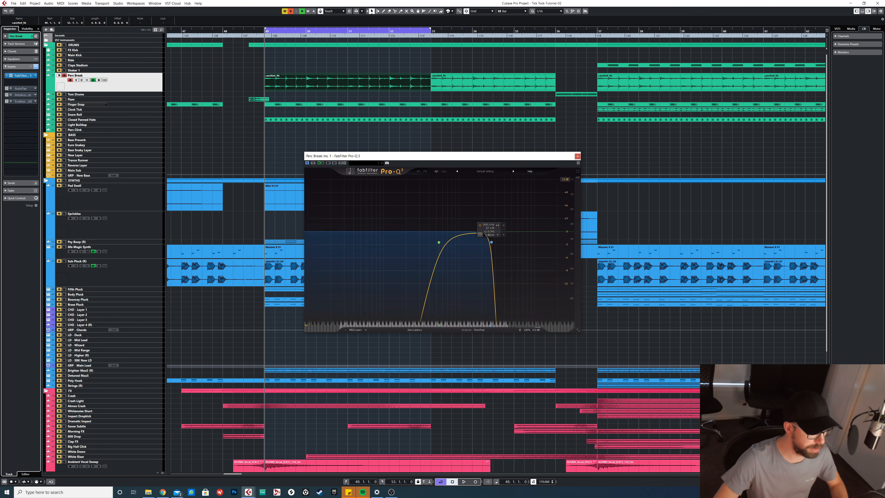
pyautogui.press('space')
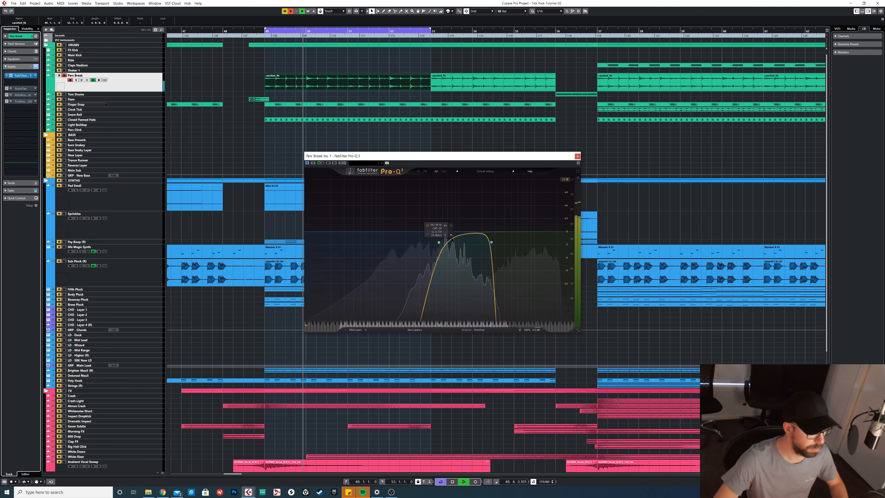
pyautogui.click(11, 88)
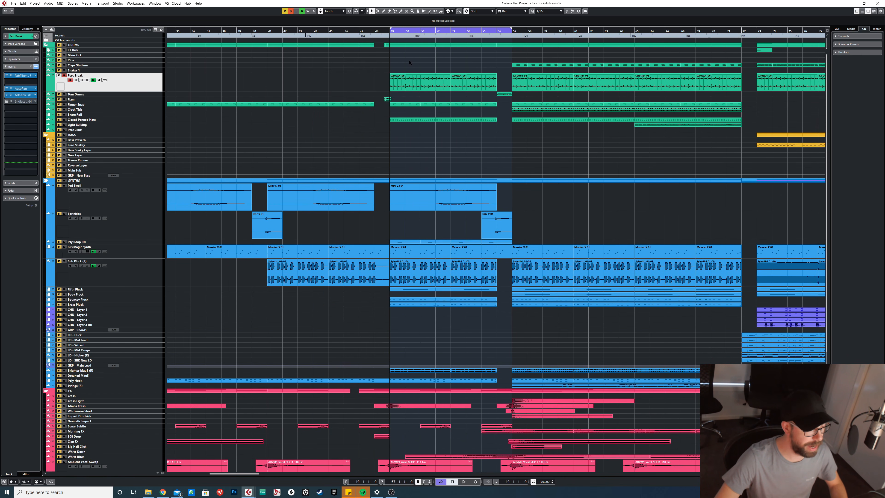
# Step: Clear all solos and audition Perc Break in the full mix from bar 47
pyautogui.click(359, 32)
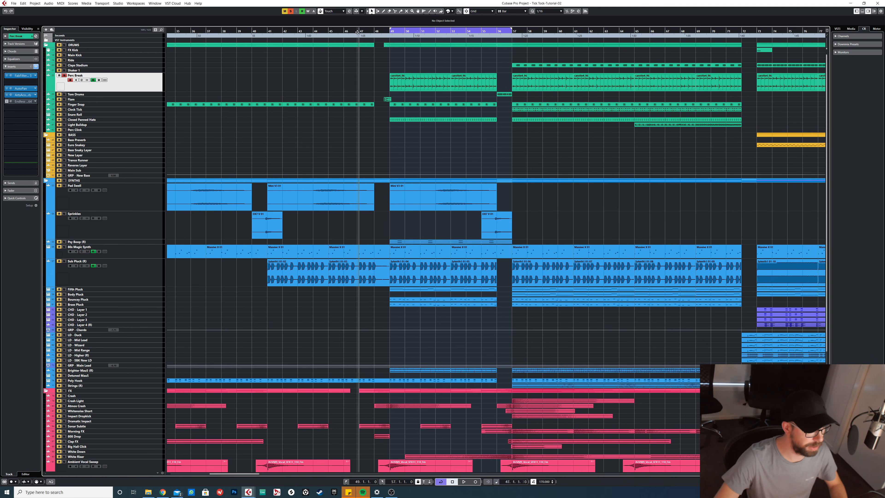
pyautogui.click(289, 11)
pyautogui.press('space')
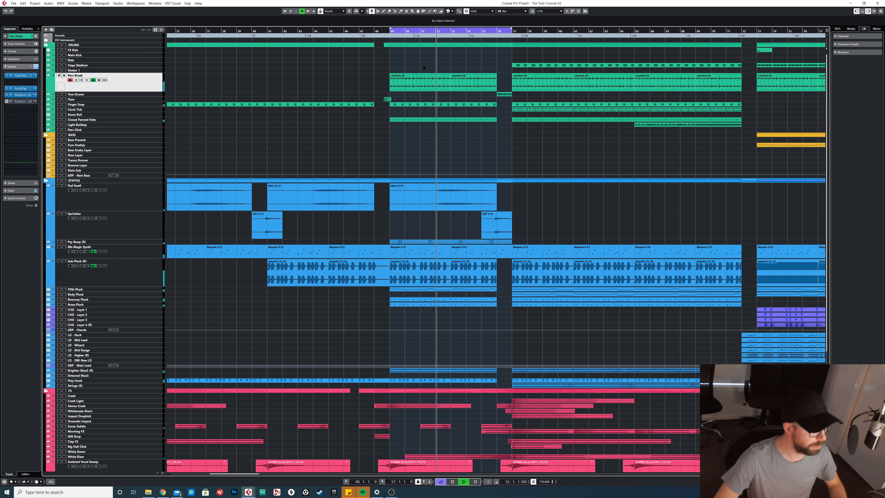
pyautogui.press('space')
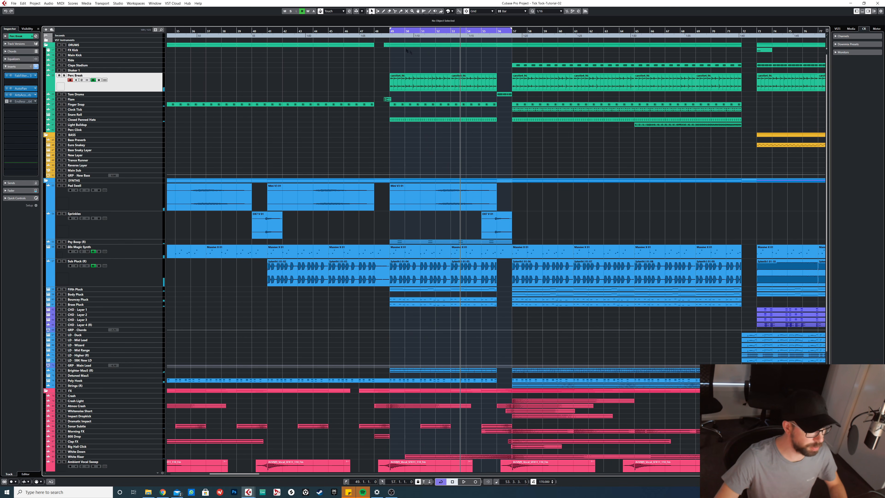
# Step: Solo the Closed Panned Hats track and audition it from bar 49
pyautogui.click(71, 119)
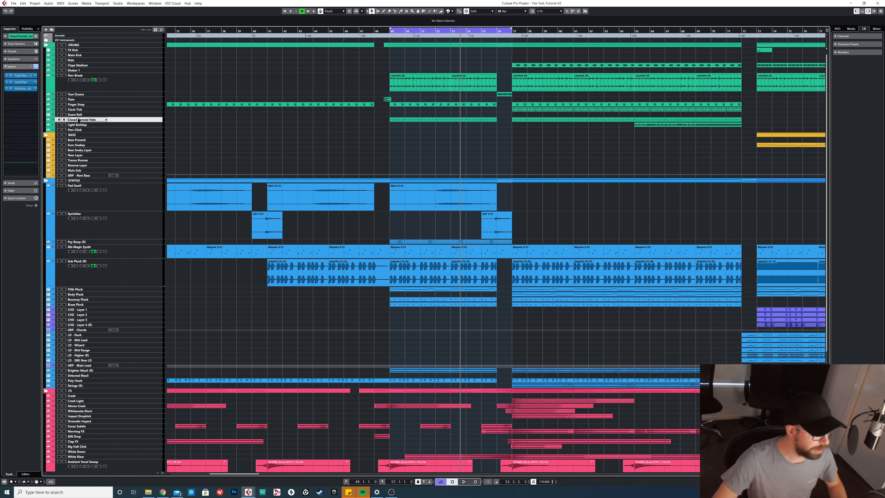
pyautogui.press('s')
pyautogui.press('KP_1')
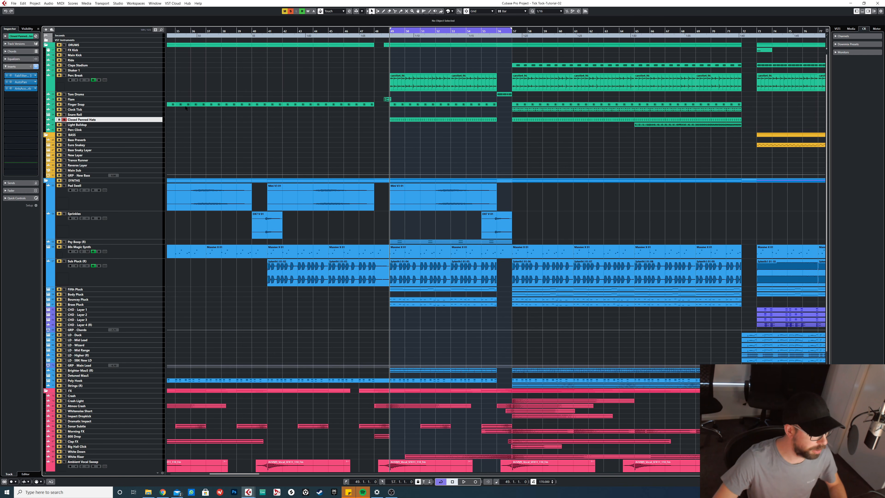
pyautogui.press('space')
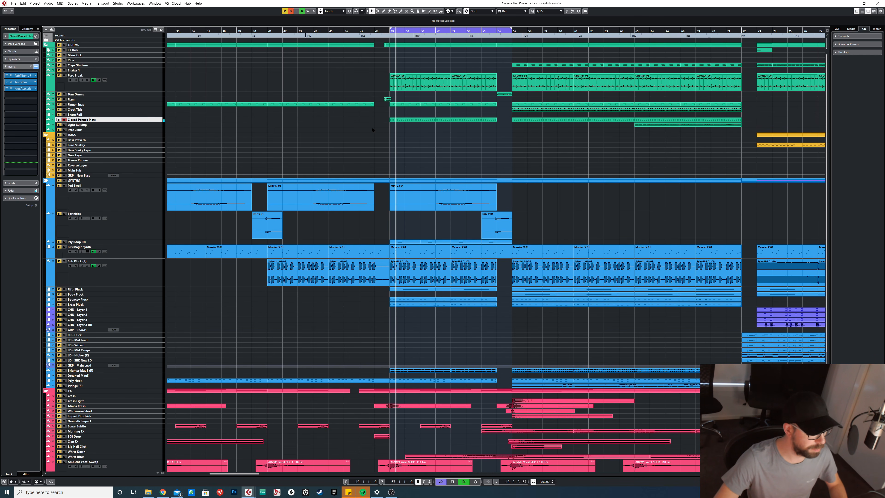
# Step: Inspect the AutoPan insert on Closed Panned Hats during playback, close it, and unsolo the track to hear the full mix
pyautogui.click(22, 83)
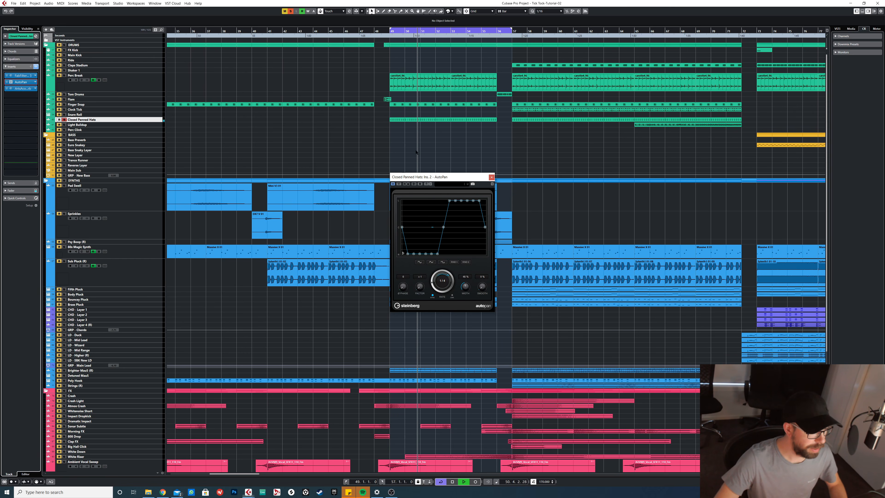
pyautogui.click(493, 178)
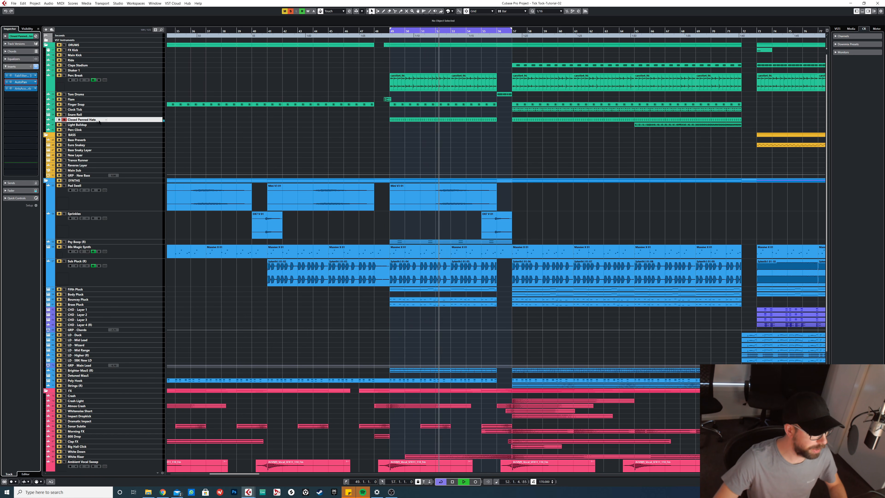
pyautogui.press('s')
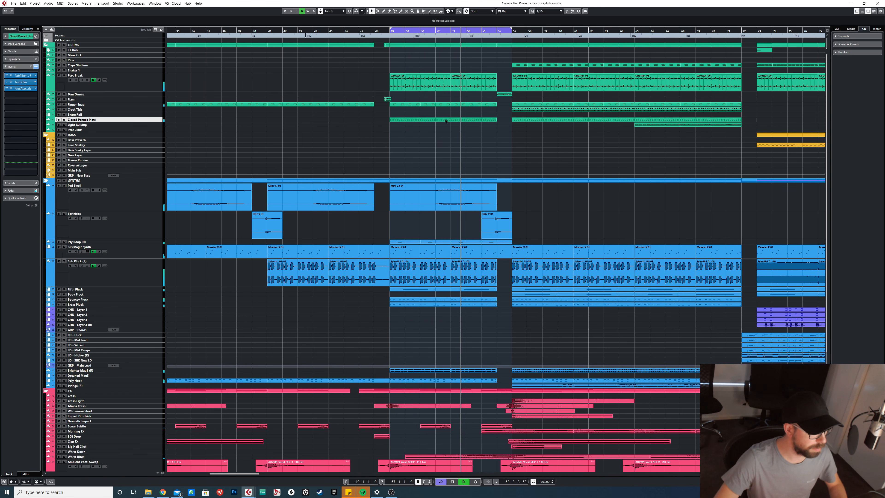
pyautogui.press('space')
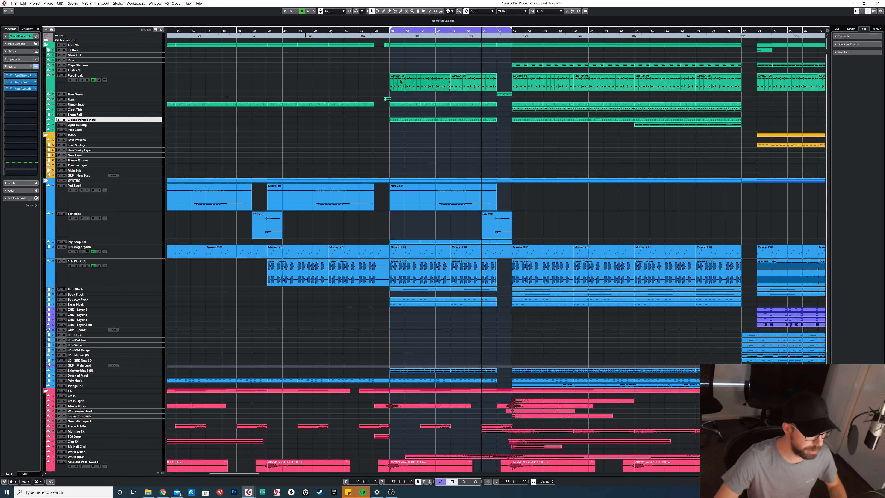
# Step: Solo and enlarge the Bouncy Pluck track, setting the cycle range to its clip from bar 49 to 56
pyautogui.scroll(-5, 488, 109)
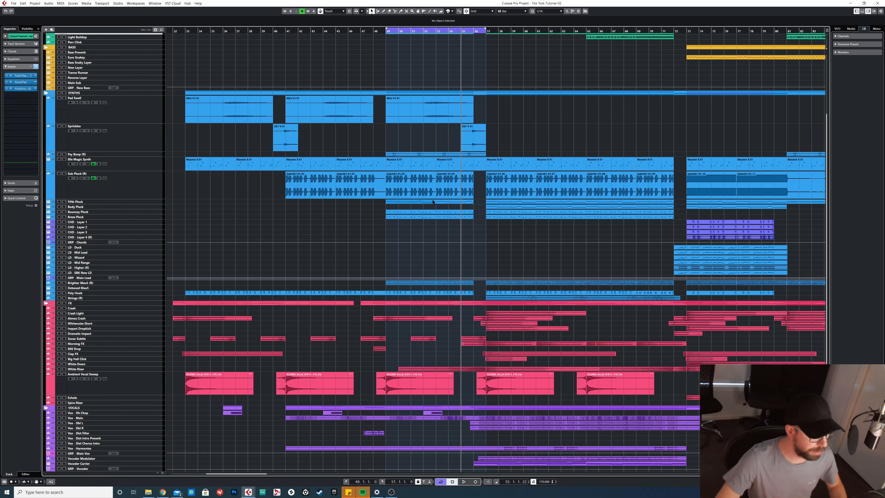
pyautogui.click(100, 212)
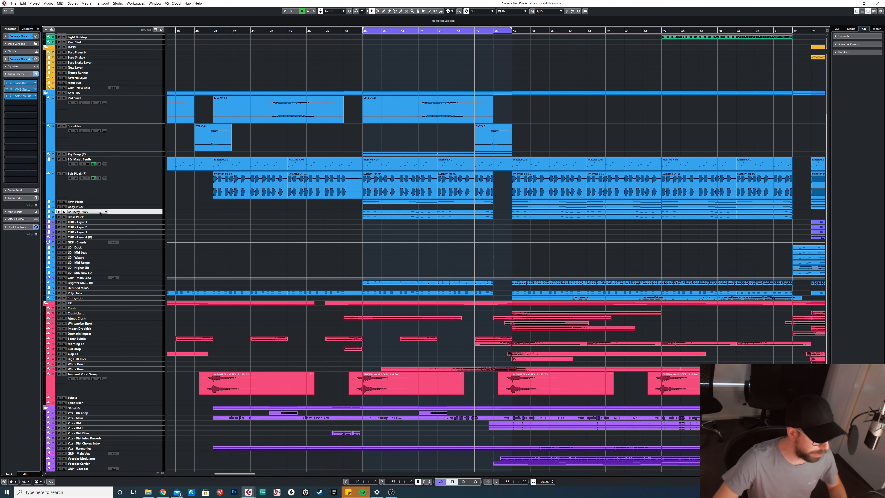
pyautogui.click(80, 217)
pyautogui.click(64, 212)
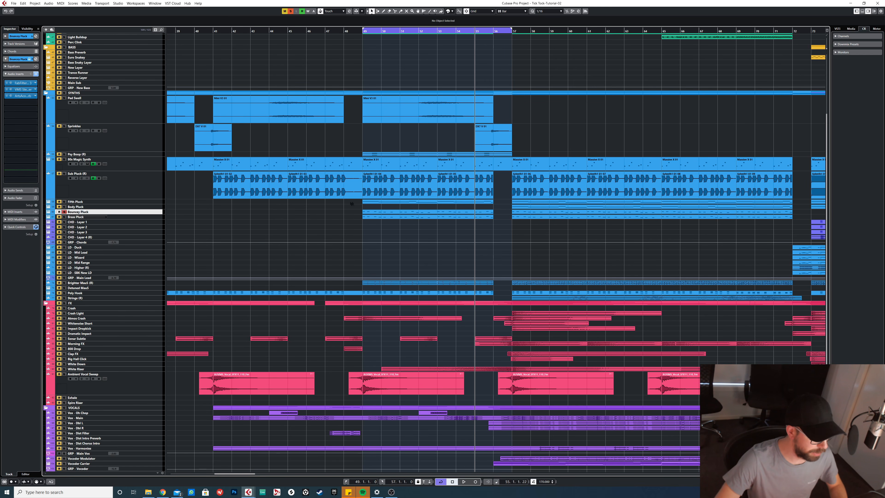
pyautogui.click(492, 212)
pyautogui.press('p')
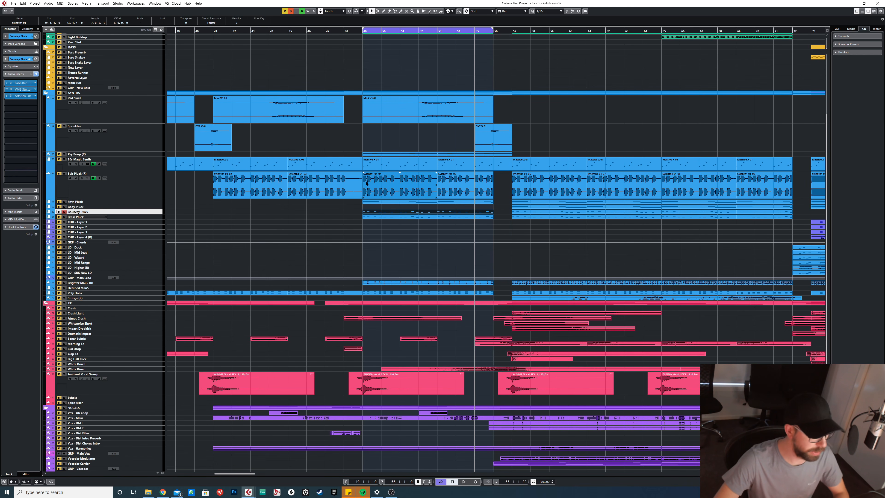
pyautogui.press('l')
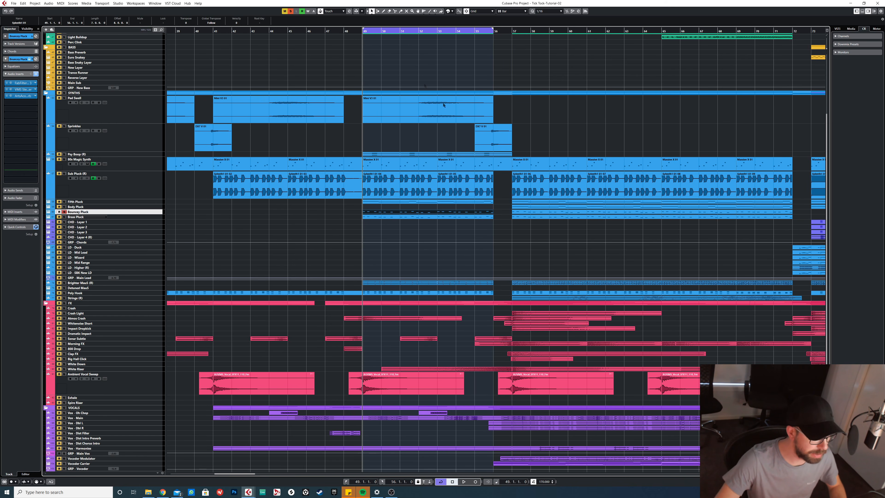
pyautogui.moveTo(122, 212); pyautogui.dragTo(185, 236)
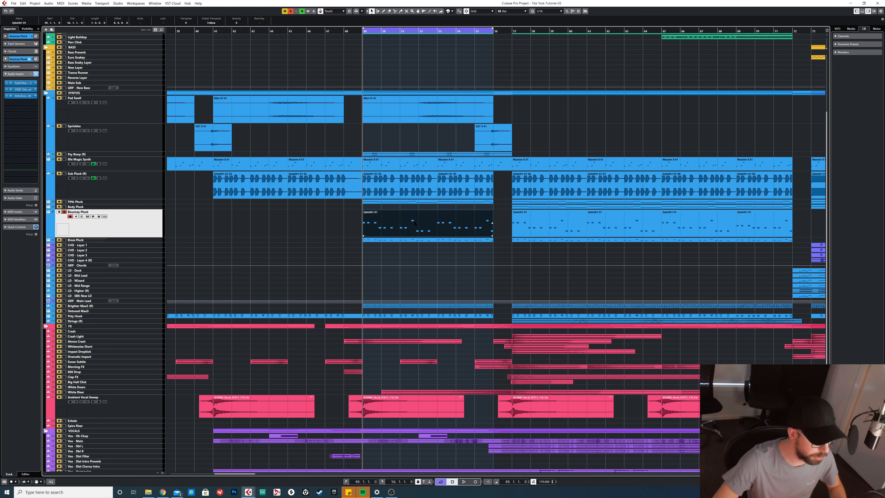
# Step: Examine the note pattern of the Bouncy Pluck clip at bar 49 in the Key Editor and close the editor
pyautogui.doubleClick(415, 223)
pyautogui.press('h')
pyautogui.press('h')
pyautogui.press('h')
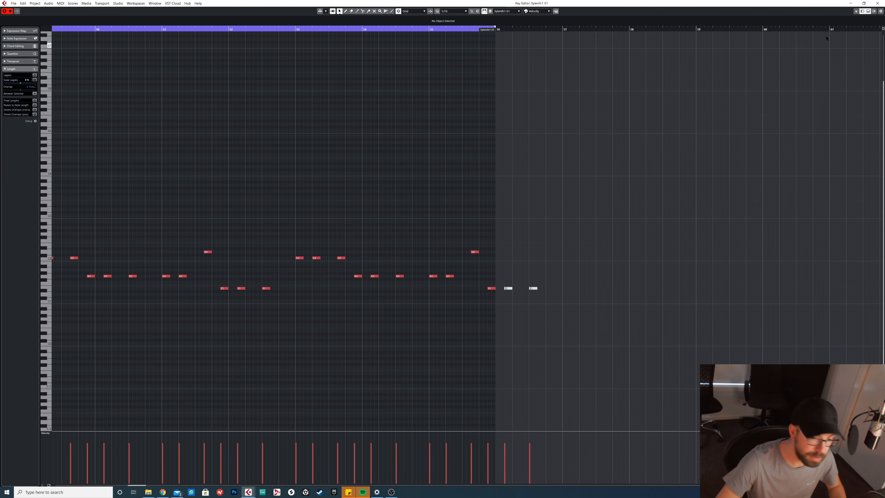
pyautogui.click(881, 3)
# Step: Audition the soloed Bouncy Pluck from bar 49, bringing in the other pluck and Poly Hook layers for comparison
pyautogui.press('space')
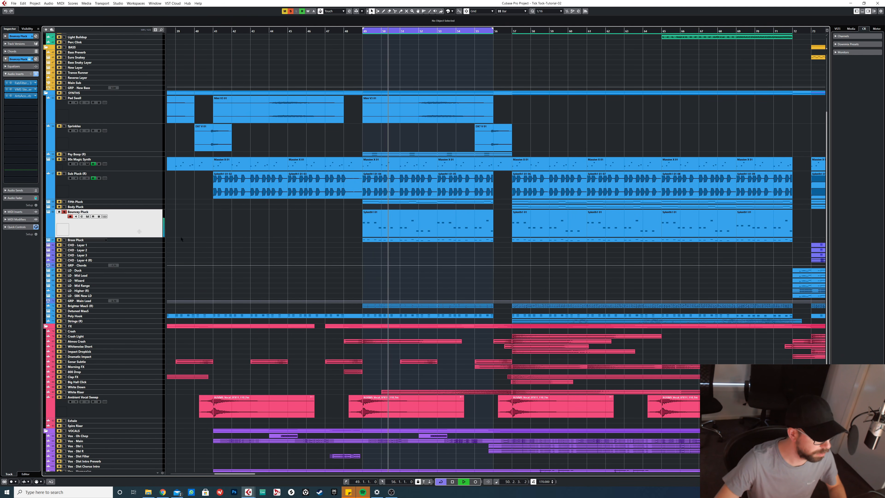
pyautogui.click(64, 240)
pyautogui.press('Down')
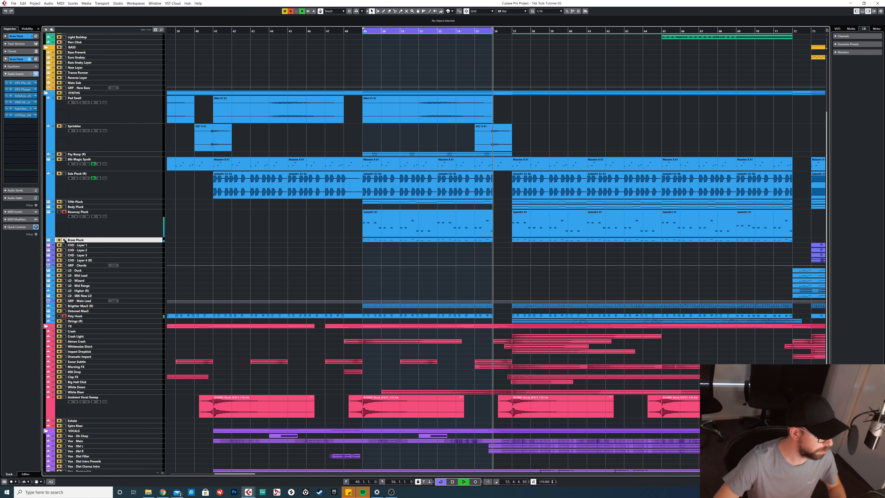
pyautogui.press('space')
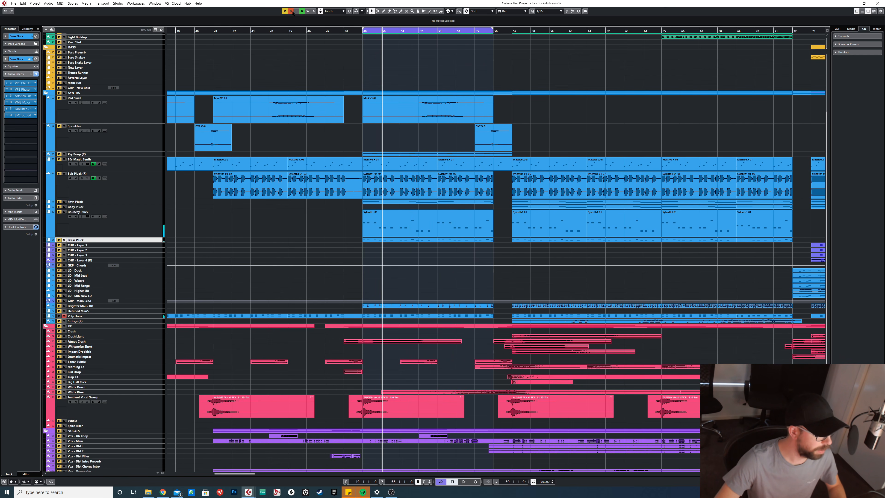
# Step: Clear all solos and play the full mix from bar 47
pyautogui.click(291, 11)
pyautogui.click(327, 31)
pyautogui.press('space')
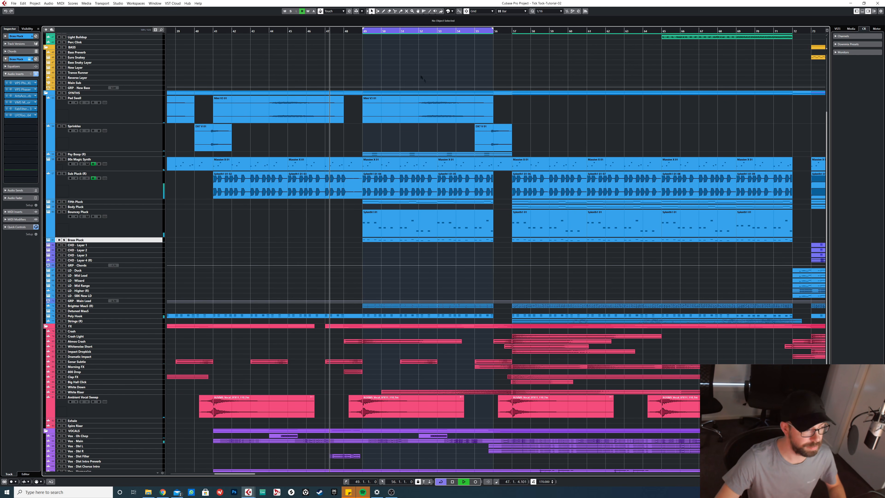
# Step: Solo the Brighter MauS (R) track and audition its clip from bar 49
pyautogui.moveTo(492, 29); pyautogui.dragTo(511, 31)
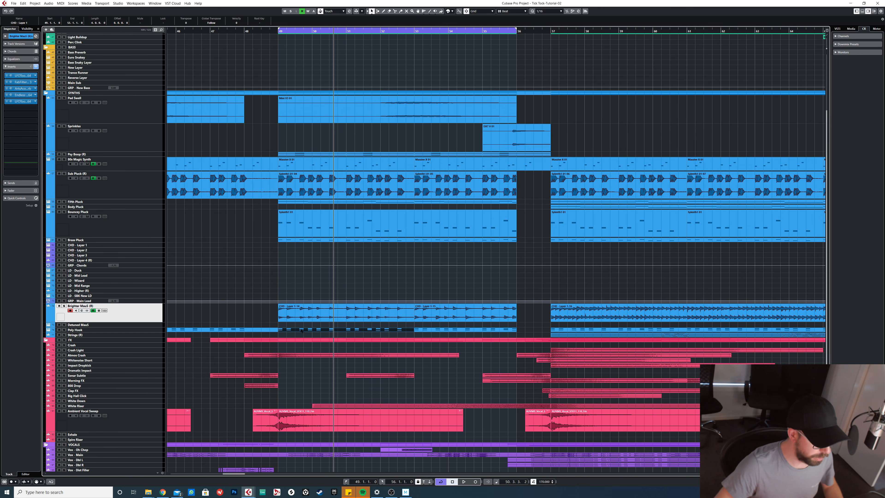
pyautogui.click(298, 317)
pyautogui.click(64, 305)
pyautogui.click(279, 32)
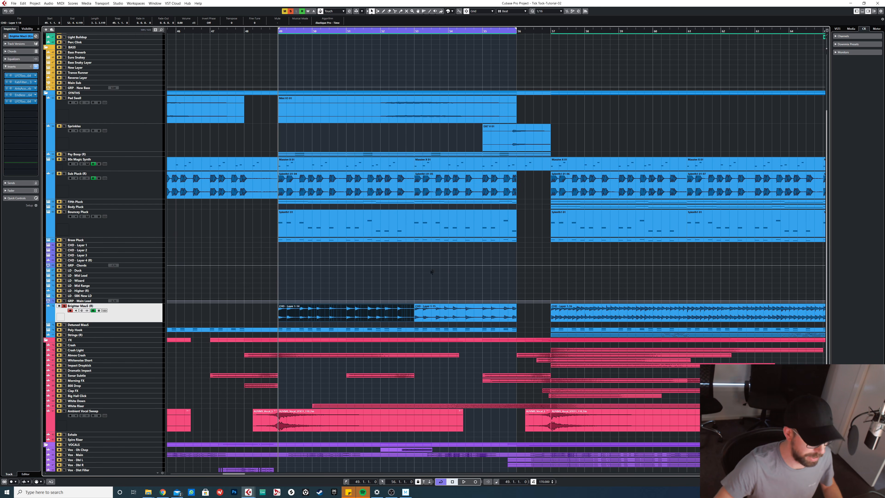
pyautogui.press('space')
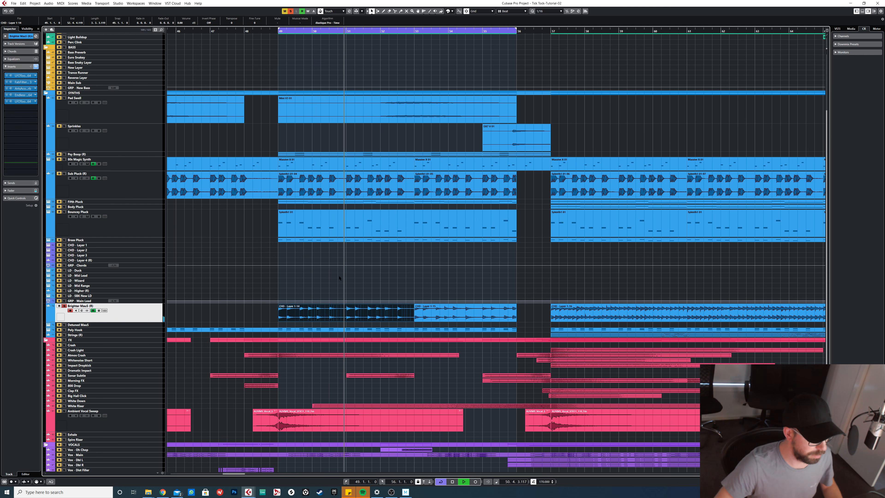
pyautogui.press('space')
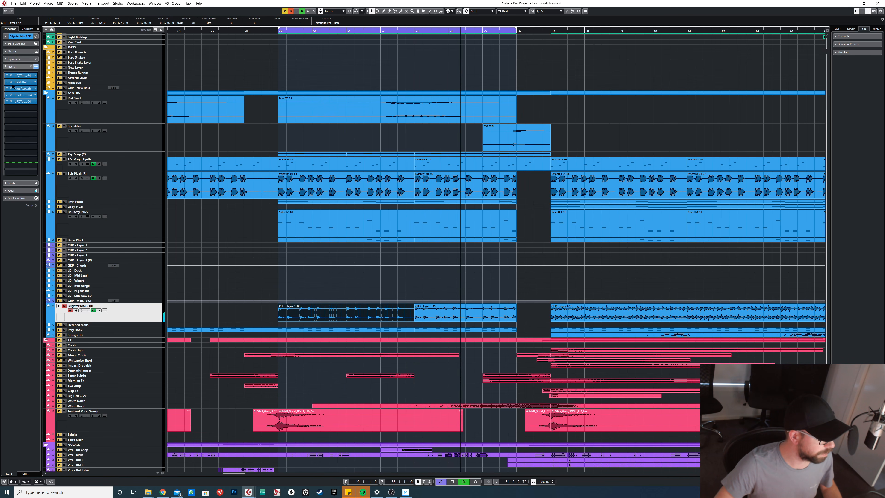
pyautogui.click(369, 171)
# Step: Play the soloed Brighter MauS (R) part from bar 57 to hear its busier section
pyautogui.moveTo(551, 32); pyautogui.dragTo(551, 22)
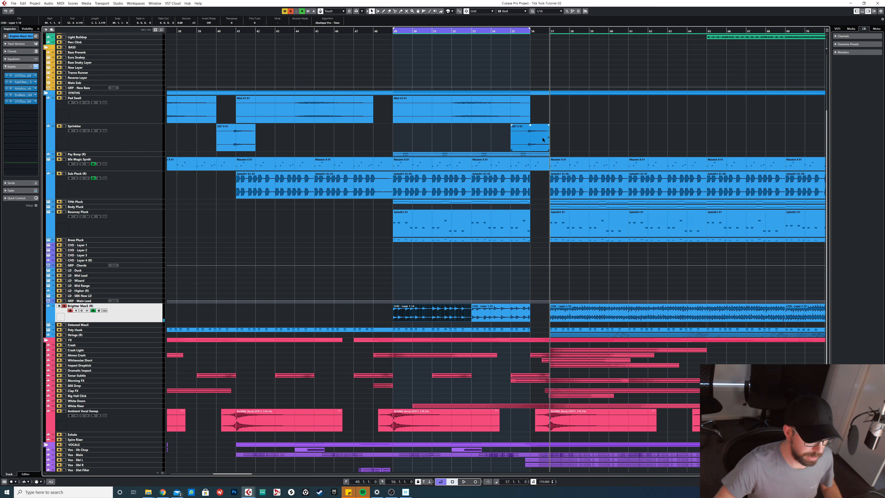
pyautogui.moveTo(657, 259); pyautogui.dragTo(807, 256)
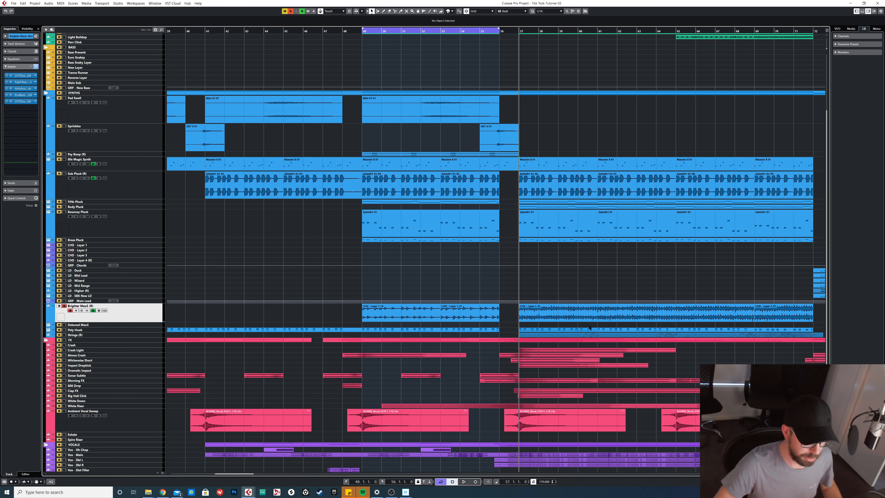
pyautogui.press('space')
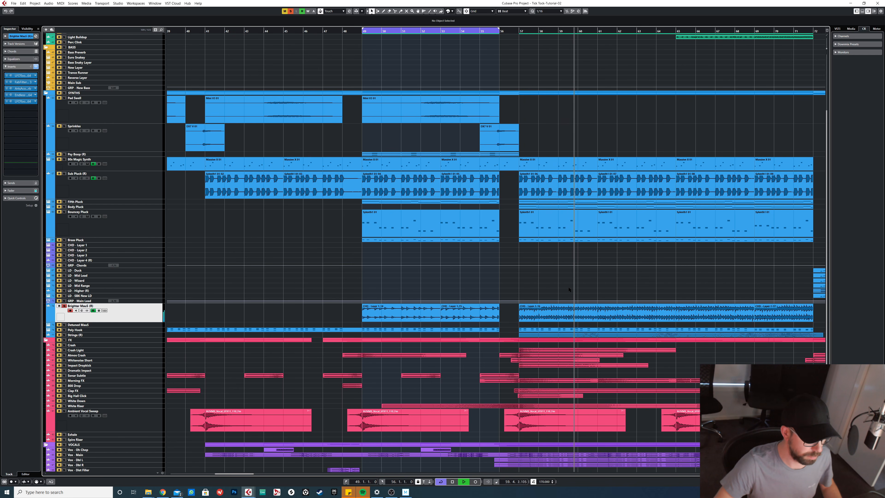
pyautogui.press('space')
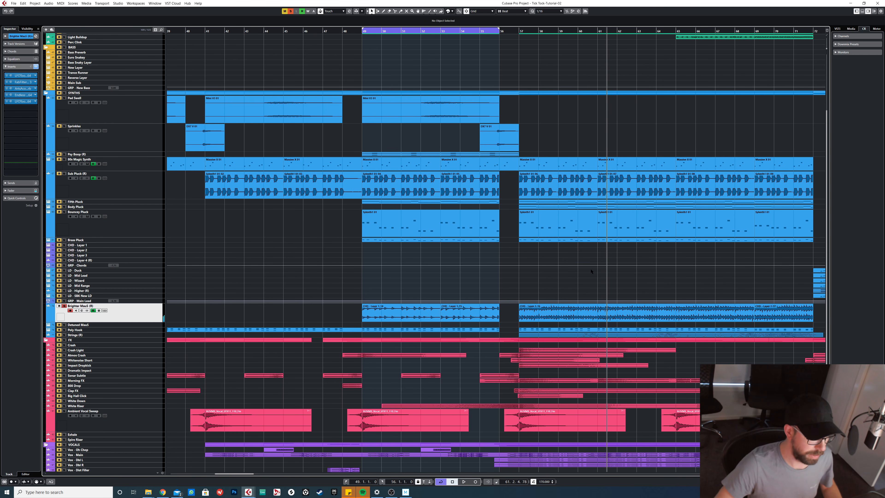
# Step: Clear the Brighter MauS (R) solo and play the full mix from bar 57
pyautogui.scroll(-3, 522, 259)
pyautogui.click(576, 267)
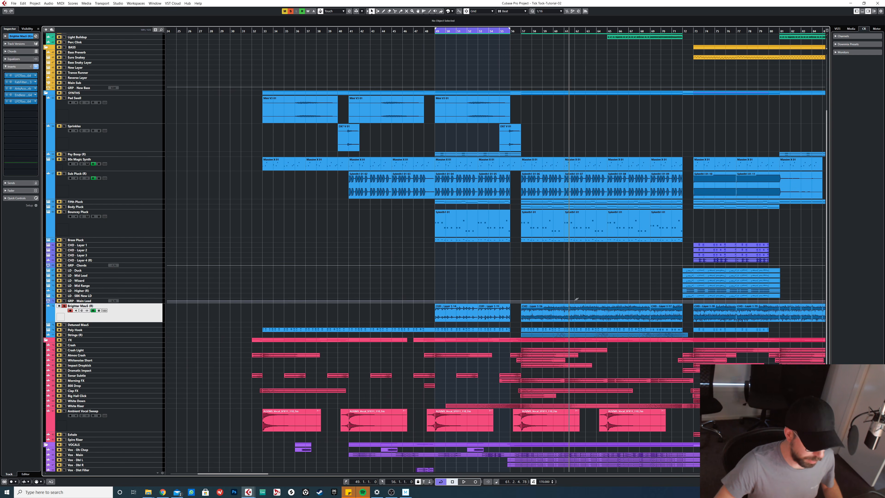
pyautogui.click(64, 306)
pyautogui.moveTo(511, 30); pyautogui.dragTo(516, 31)
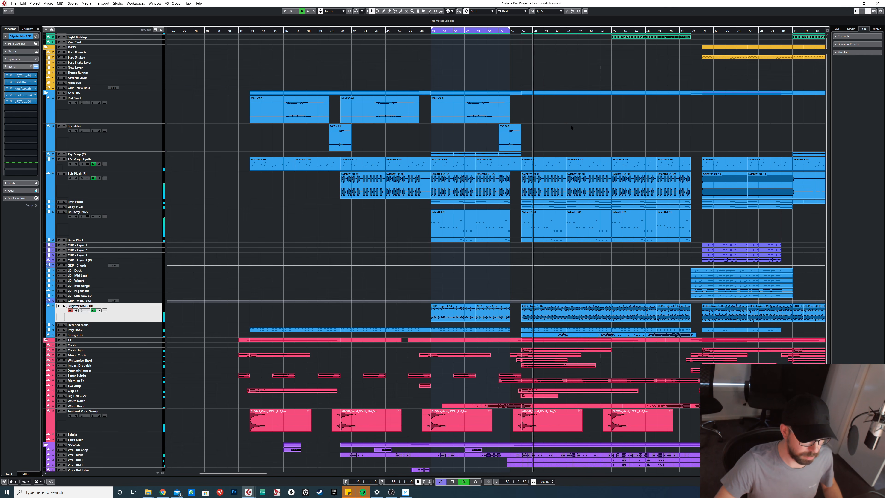
pyautogui.press('space')
# Step: Enlarge and solo the Strings (R) track, and audition it from bar 57
pyautogui.scroll(-3, 527, 289)
pyautogui.scroll(2, 305, 201)
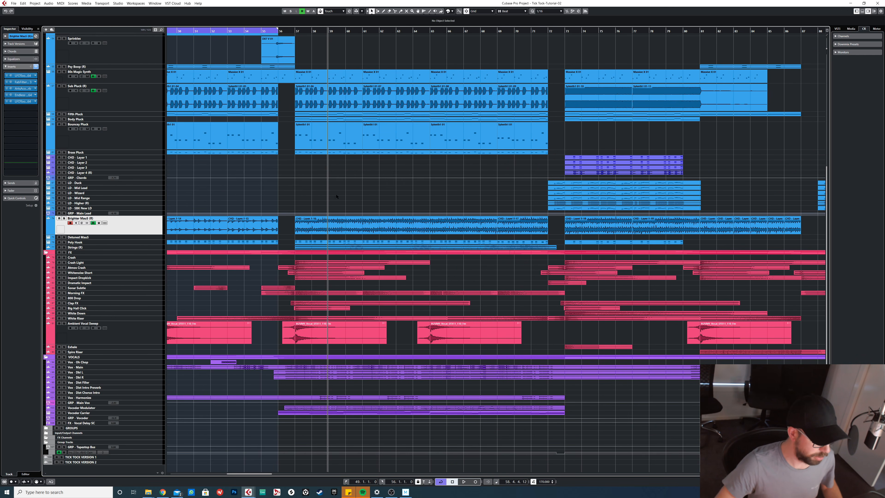
pyautogui.click(97, 247)
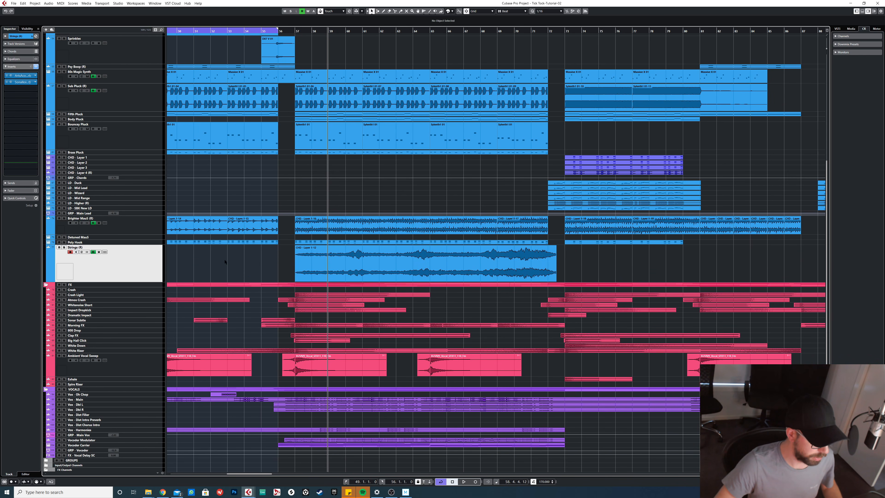
pyautogui.click(64, 247)
pyautogui.click(295, 31)
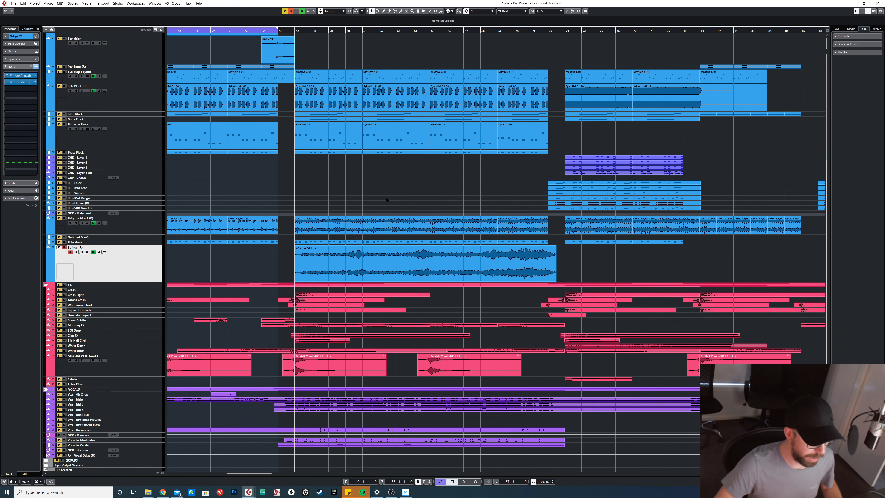
pyautogui.press('space')
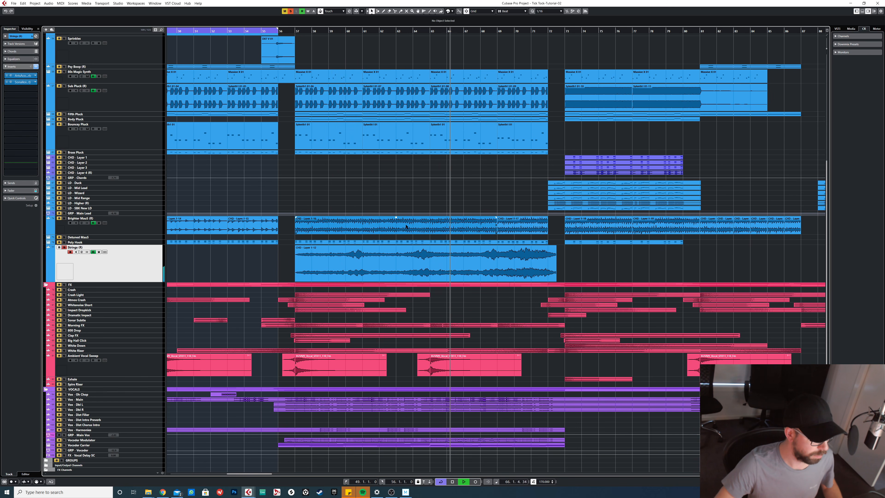
# Step: Set the cycle range to the Strings (R) clip and play it with Poly Hook also soloed
pyautogui.click(479, 263)
pyautogui.press('p')
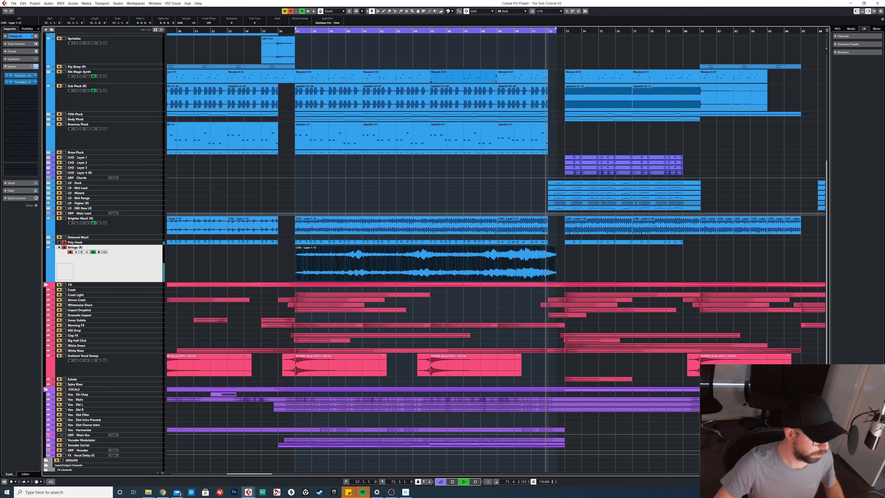
pyautogui.press('space')
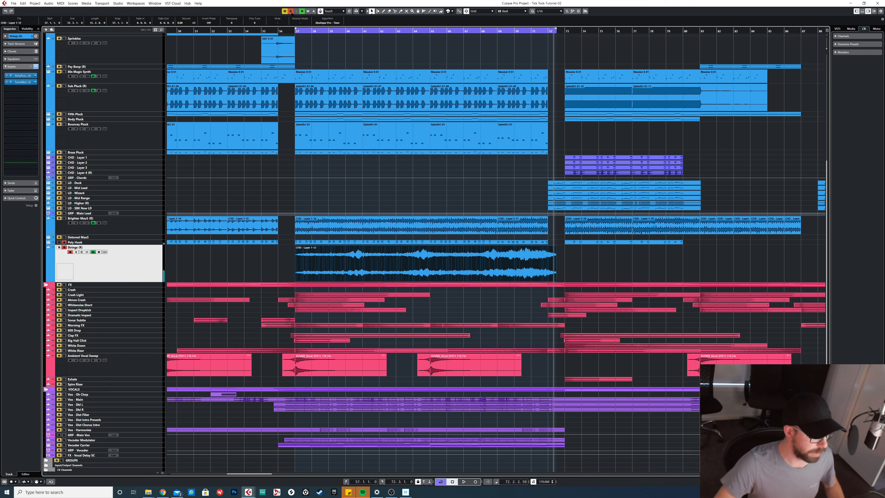
# Step: Clear all solos and examine the ArtsAcousticReverb insert on the Strings (R) track, closing its window
pyautogui.click(291, 11)
pyautogui.click(393, 176)
pyautogui.scroll(-2, 392, 176)
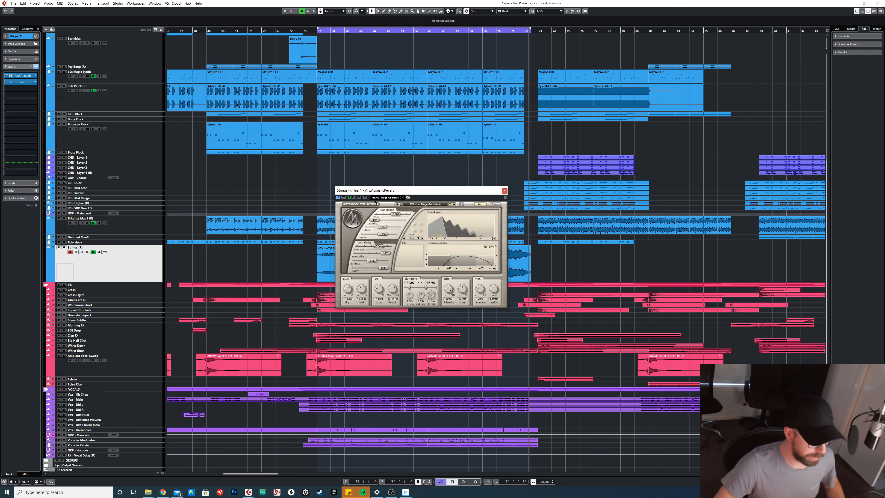
pyautogui.click(504, 191)
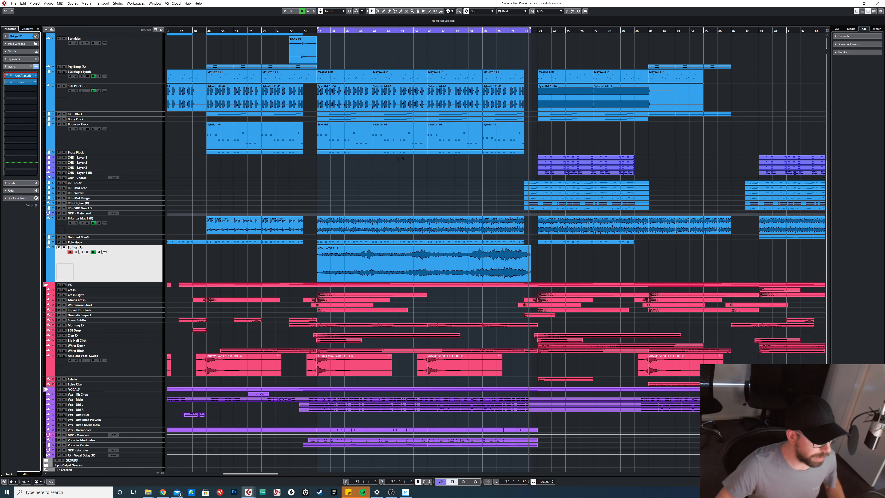
# Step: Solo the Body Pluck and Fifth Pluck tracks and set the cycle range to bars 57 to 65 around their clips
pyautogui.click(64, 119)
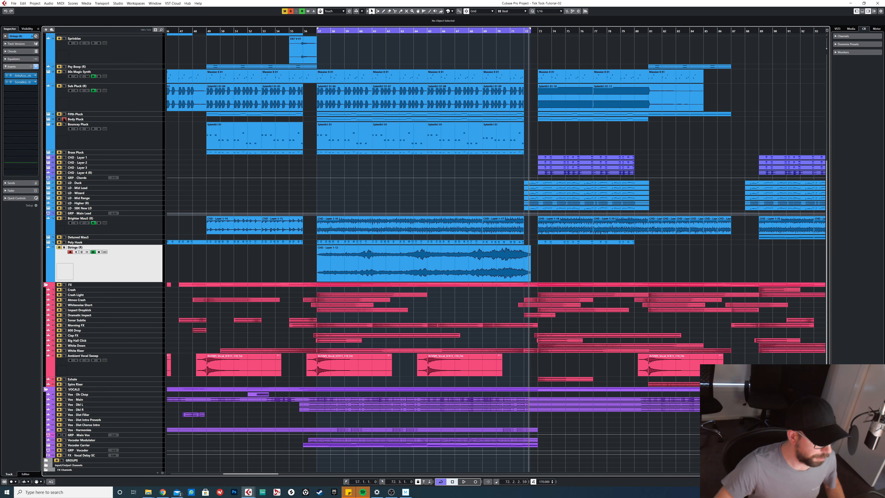
pyautogui.press('space')
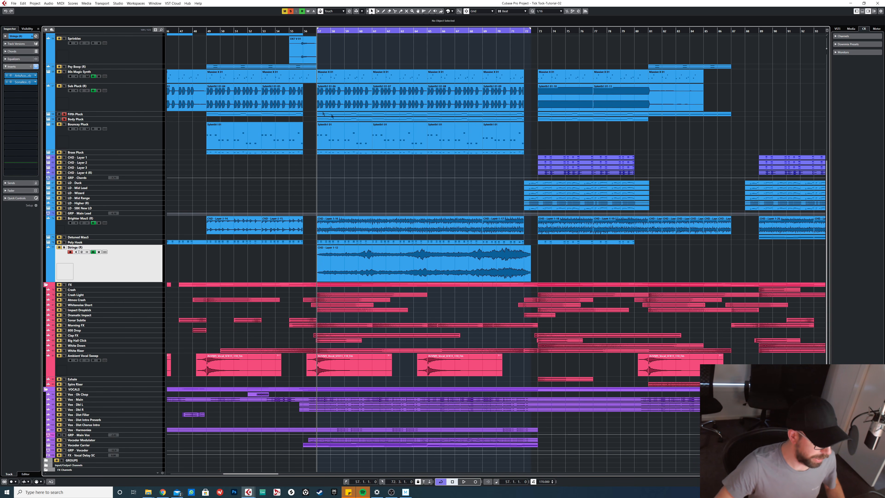
pyautogui.moveTo(312, 114); pyautogui.dragTo(427, 121)
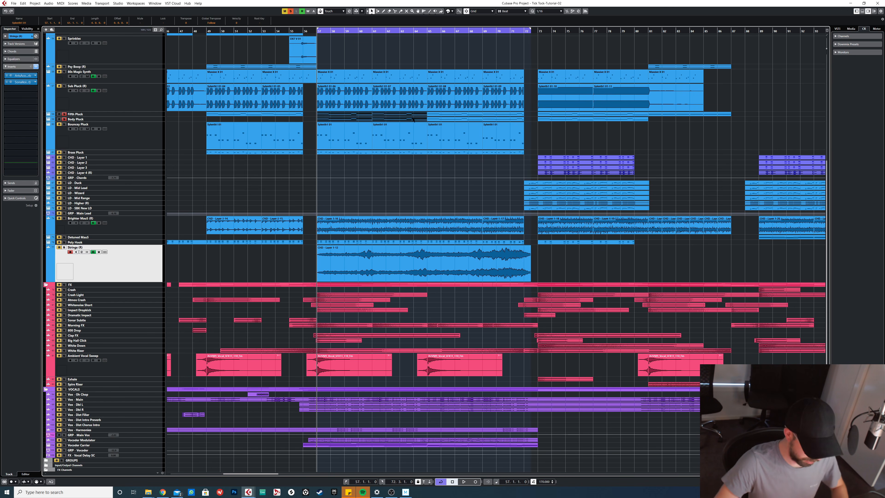
pyautogui.press('p')
pyautogui.scroll(2, 379, 53)
# Step: Compare the note patterns of the Fifth Pluck and Body Pluck clips at bar 57 in the Key Editor
pyautogui.click(290, 114)
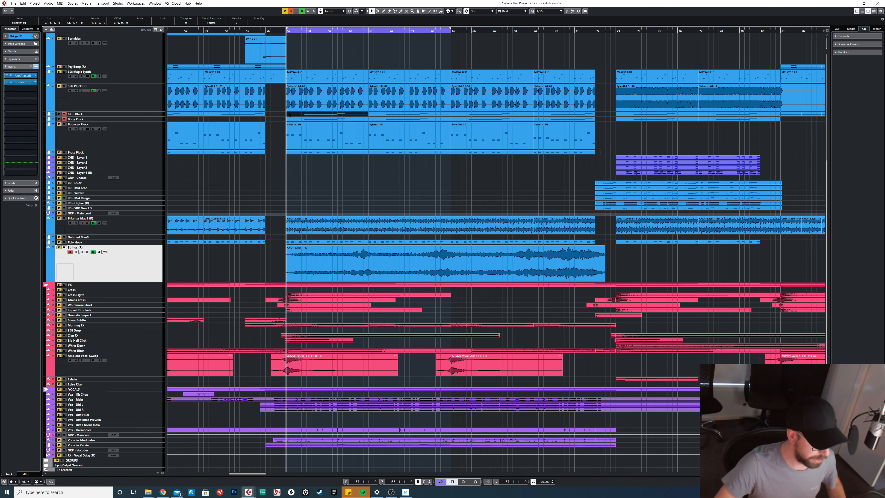
pyautogui.doubleClick(297, 115)
pyautogui.scroll(2, 89, 241)
pyautogui.scroll(-1, 127, 222)
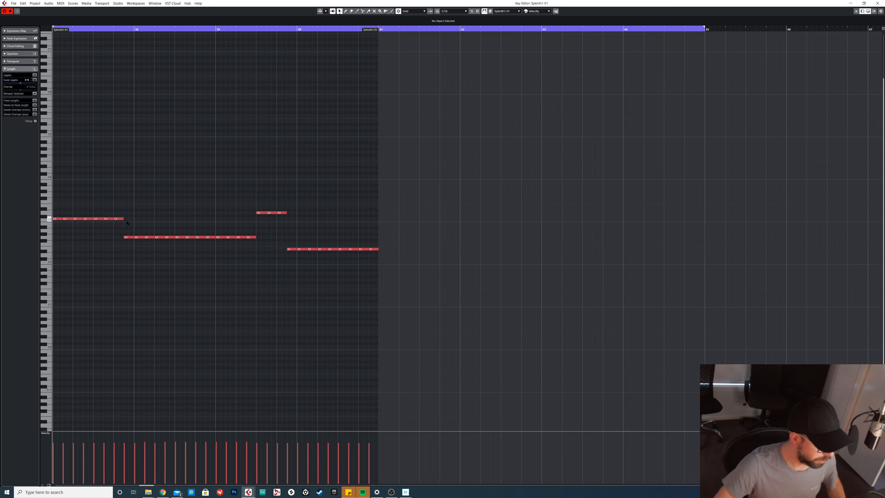
pyautogui.click(878, 3)
pyautogui.doubleClick(307, 124)
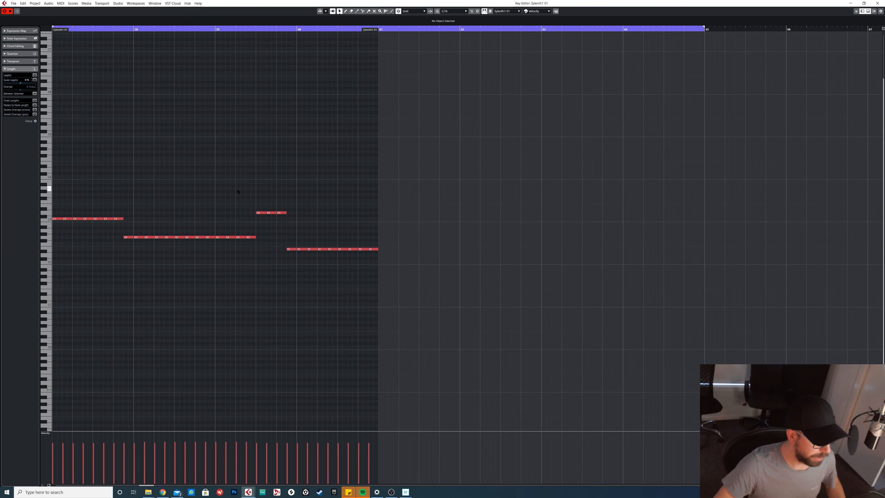
pyautogui.click(877, 3)
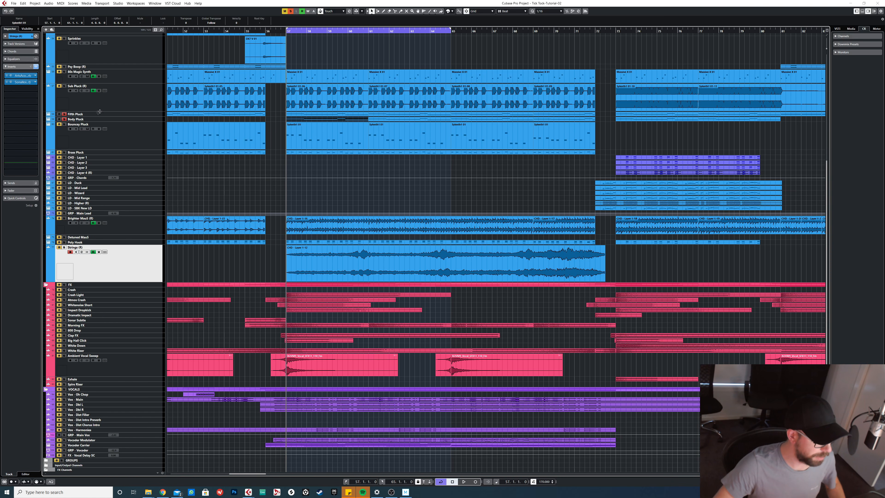
# Step: Examine the oscillator A1 note pitch in Fifth Pluck's Sylenth1 and audition the soloed plucks from bar 57
pyautogui.click(29, 59)
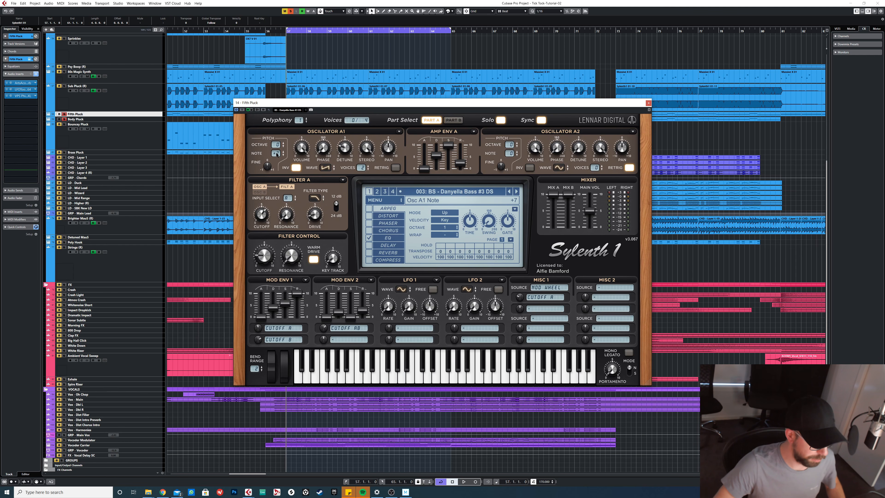
pyautogui.click(648, 103)
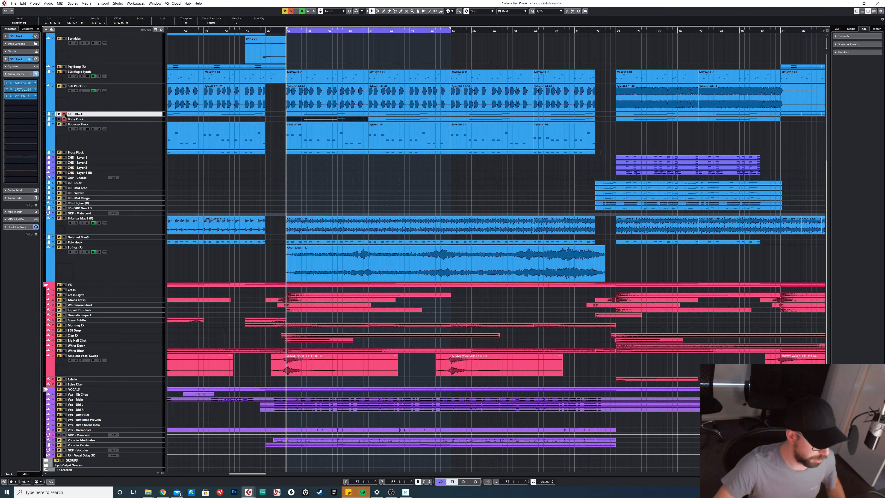
pyautogui.click(315, 63)
pyautogui.press('space')
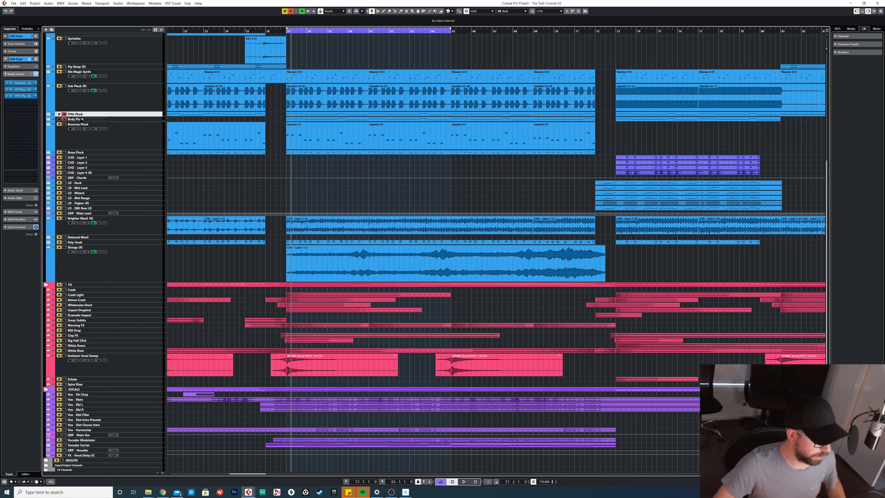
pyautogui.click(29, 59)
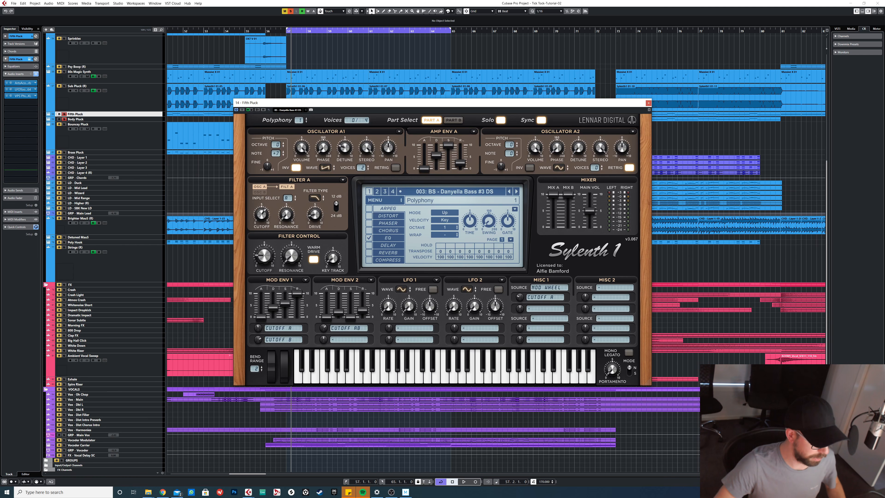
pyautogui.click(648, 103)
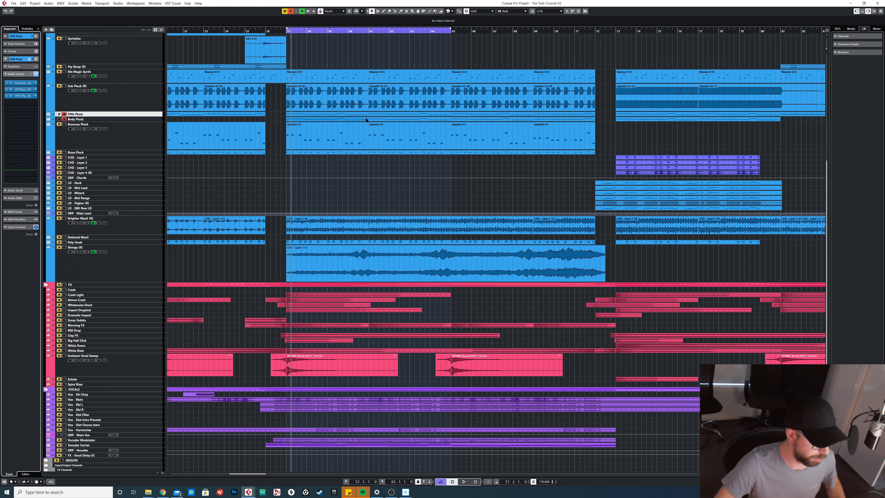
# Step: Extend the cycle range to bar 73 and play the plucks with Brighter MauS (R), clearing all solos to hear the full mix
pyautogui.keyDown('ctrl'); pyautogui.scroll(-2, 365, 119); pyautogui.keyUp('ctrl')
pyautogui.moveTo(412, 31); pyautogui.dragTo(504, 39)
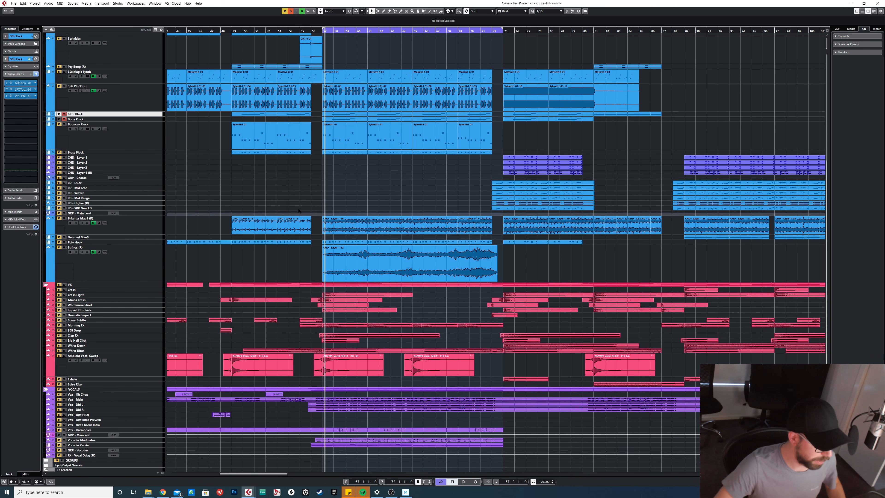
pyautogui.press('space')
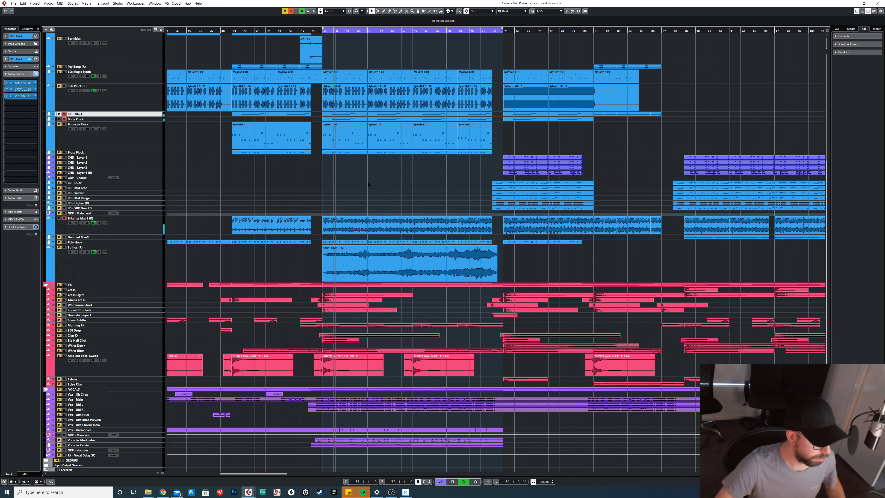
pyautogui.click(291, 11)
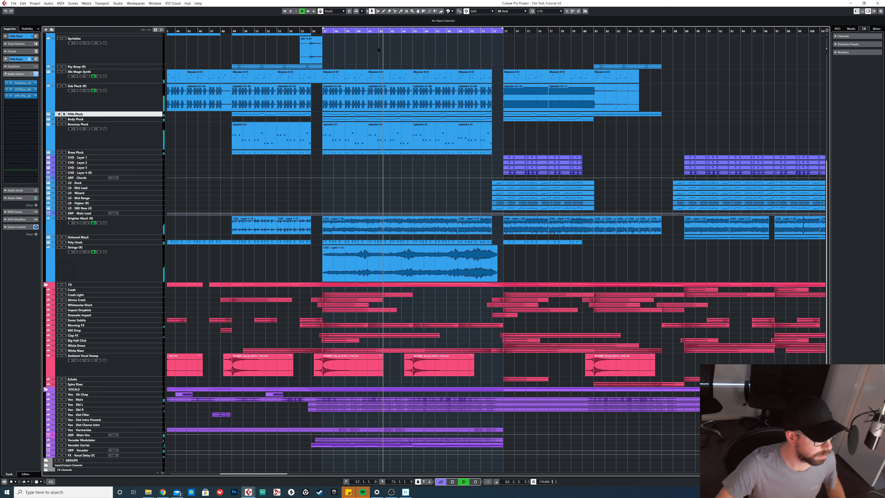
pyautogui.press('space')
# Step: Select the Clock Tick drum track and enlarge it to show its waveform from bar 57
pyautogui.scroll(5, 372, 127)
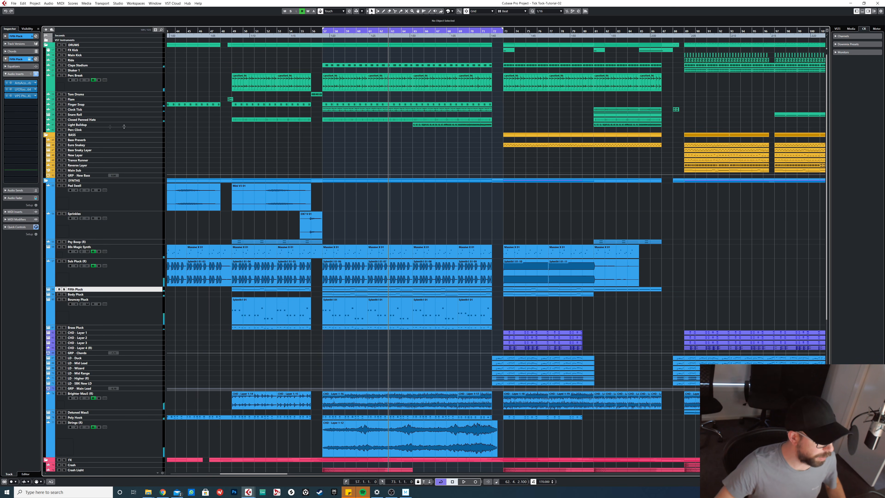
pyautogui.click(114, 109)
pyautogui.moveTo(115, 112); pyautogui.dragTo(115, 135)
pyautogui.scroll(3, 371, 139)
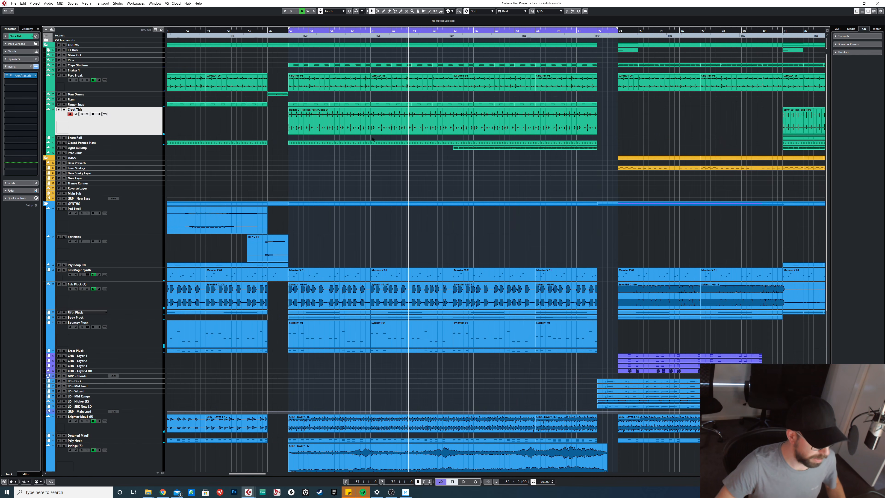
# Step: Solo the Clock Tick track and audition its ticking loop alone from bar 57
pyautogui.click(63, 111)
pyautogui.press('KP_1')
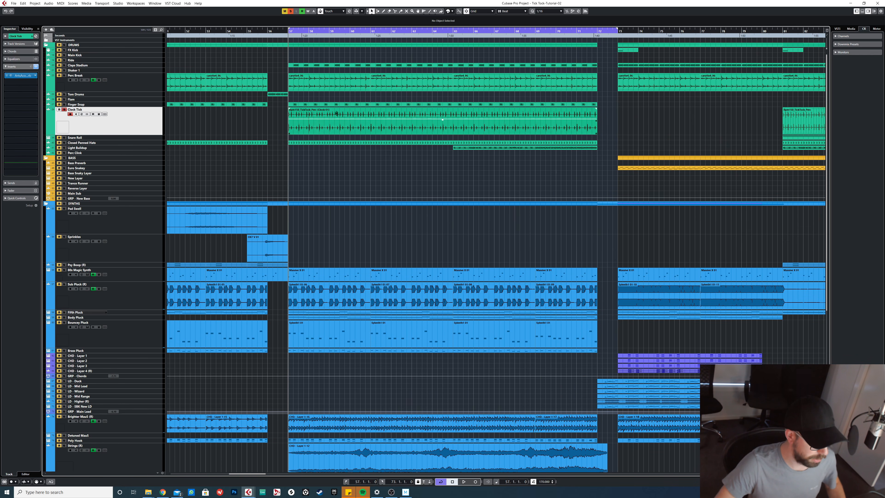
pyautogui.scroll(2, 335, 114)
pyautogui.scroll(-1, 374, 117)
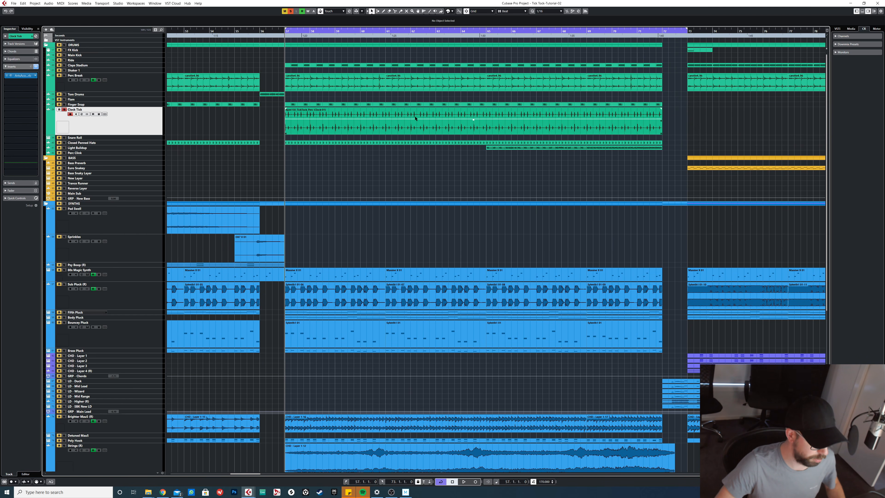
pyautogui.press('space')
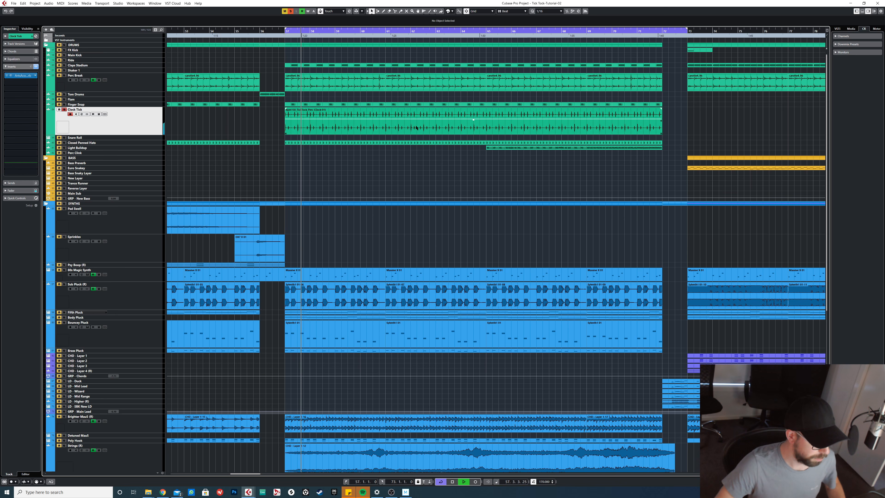
pyautogui.press('space')
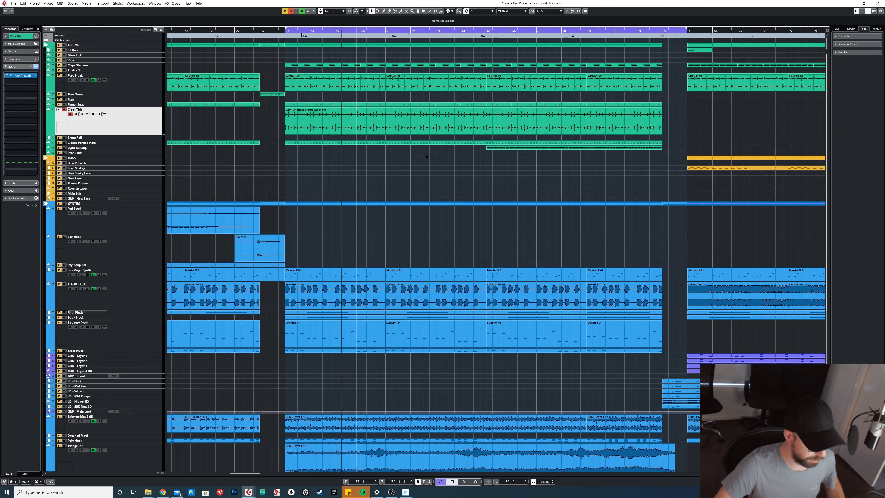
# Step: Solo the Claps Stadium track instead of Clock Tick and audition its claps around bar 74
pyautogui.keyDown('ctrl'); pyautogui.scroll(-1, 430, 155); pyautogui.keyUp('ctrl')
pyautogui.scroll(-3, 430, 154)
pyautogui.scroll(3, 430, 155)
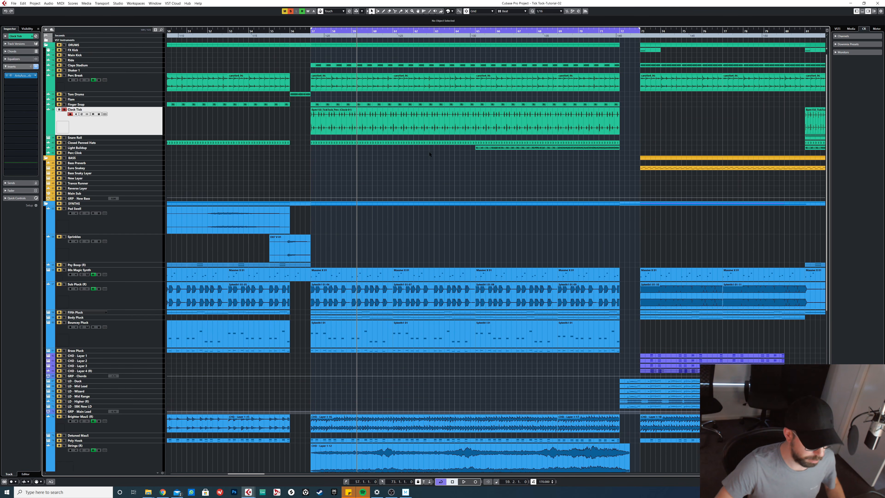
pyautogui.click(287, 11)
pyautogui.click(264, 31)
pyautogui.press('space')
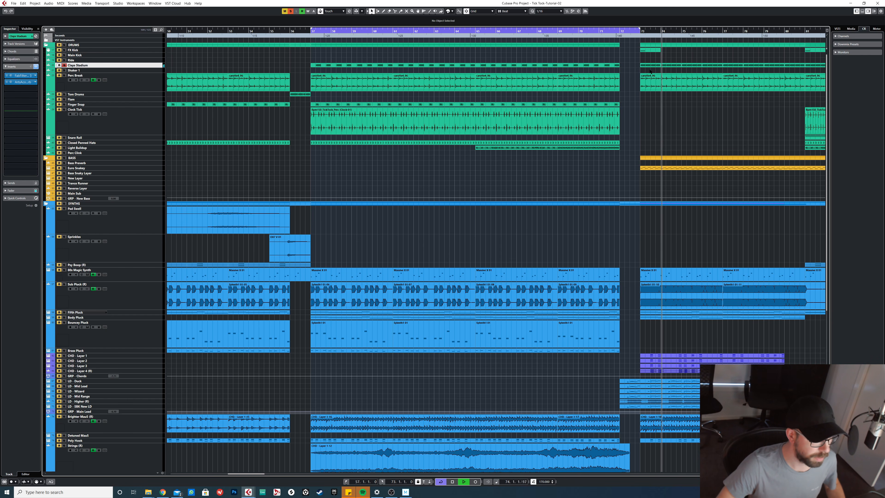
# Step: Enlarge the Claps Stadium track and play it from bar 57, clearing all solos to hear it in the full mix
pyautogui.click(309, 31)
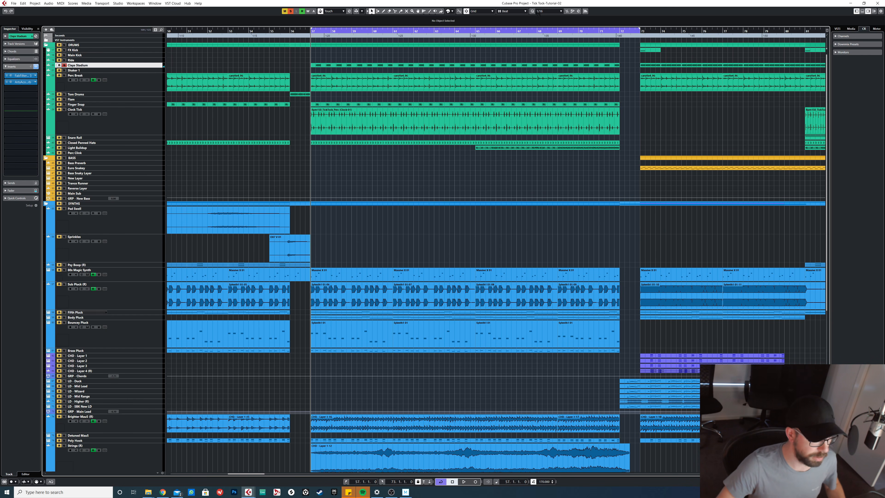
pyautogui.click(515, 11)
pyautogui.click(513, 24)
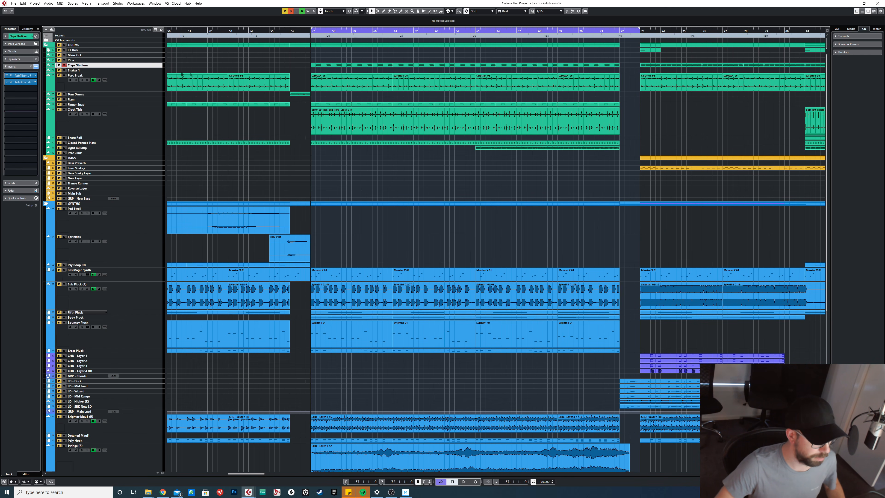
pyautogui.moveTo(125, 67); pyautogui.dragTo(125, 81)
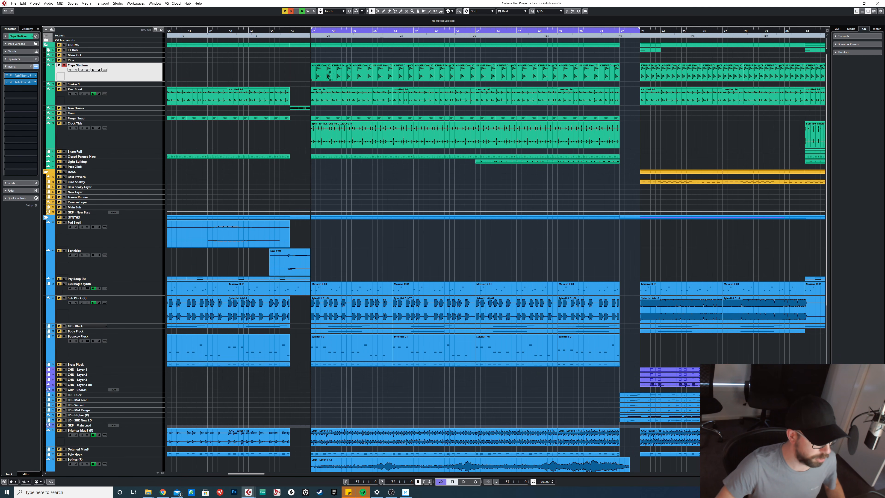
pyautogui.press('space')
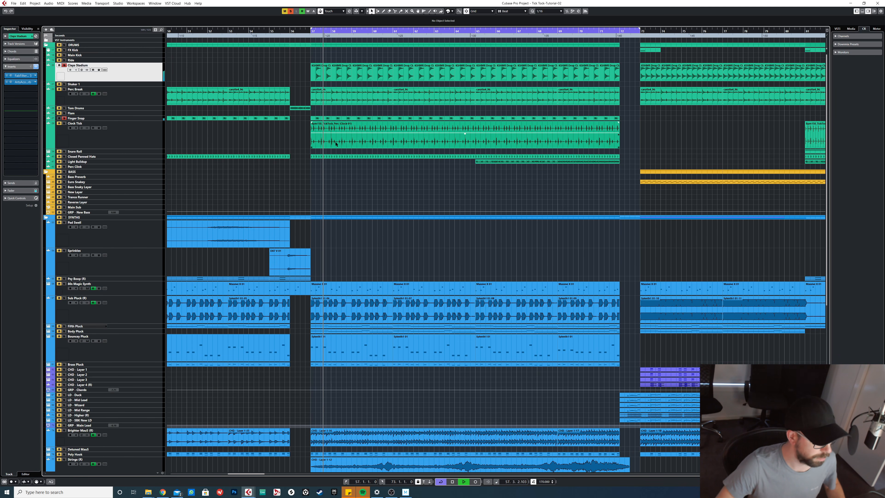
pyautogui.click(290, 12)
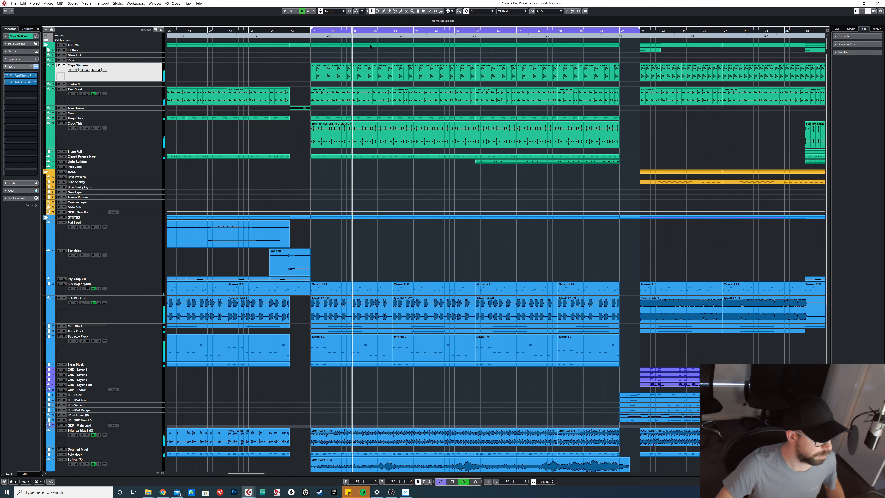
pyautogui.moveTo(690, 129)
pyautogui.mouseDown()
pyautogui.moveTo(881, 133)
pyautogui.moveTo(681, 125)
pyautogui.mouseUp()
pyautogui.press('space')
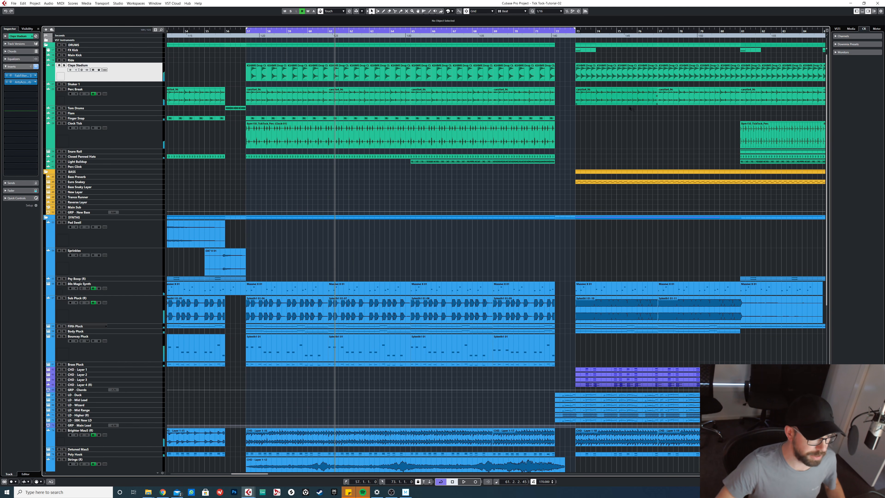
# Step: Look over the arrangement from the drums down to the FX and vocal tracks around bars 57 to 73
pyautogui.scroll(-1, 642, 115)
pyautogui.scroll(-1, 626, 106)
pyautogui.hscroll(5, 707, 120)
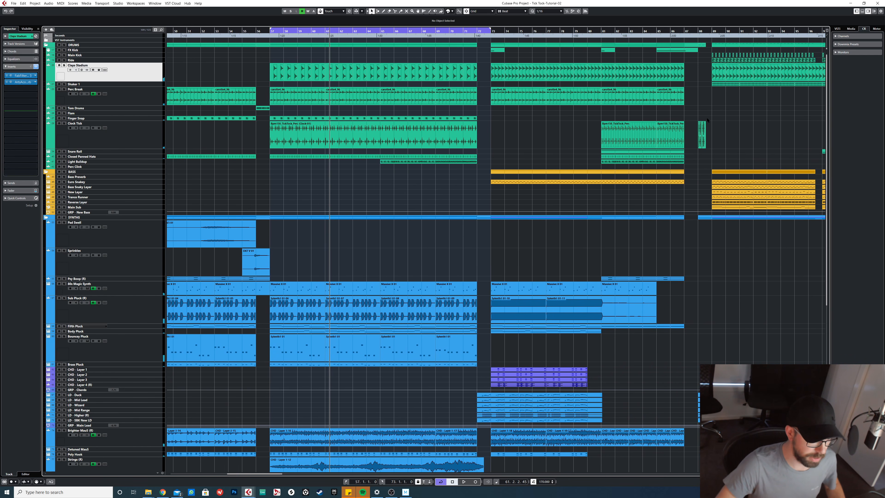
pyautogui.scroll(-3, 515, 135)
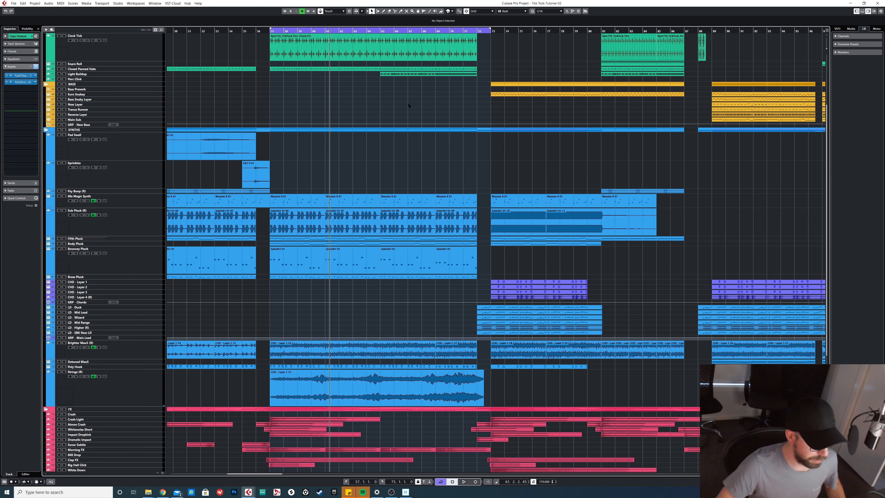
pyautogui.scroll(-5, 408, 105)
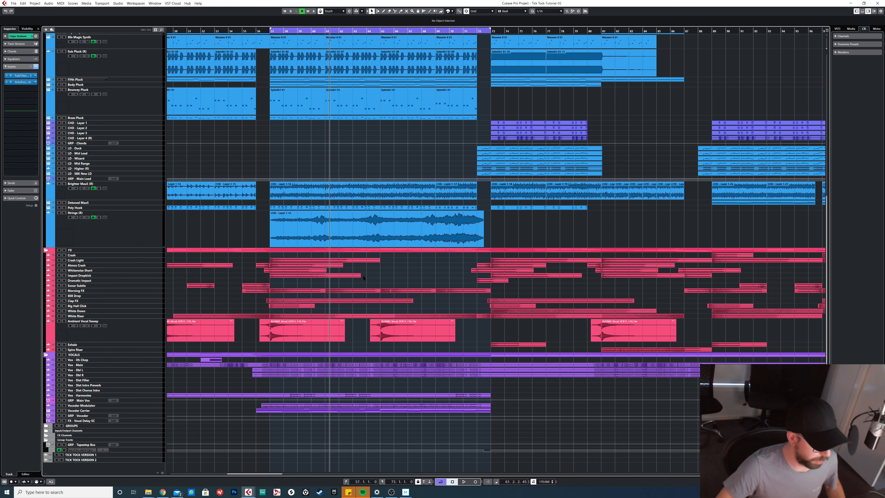
pyautogui.scroll(3, 301, 279)
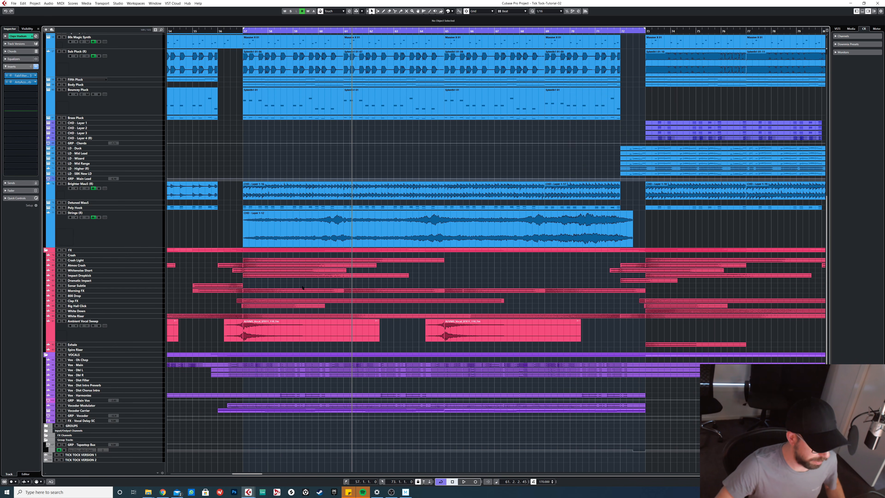
pyautogui.scroll(-1, 302, 279)
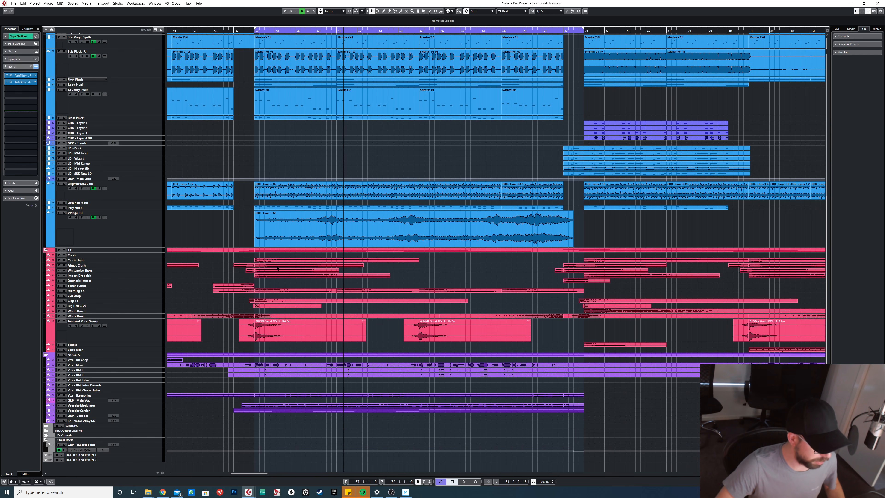
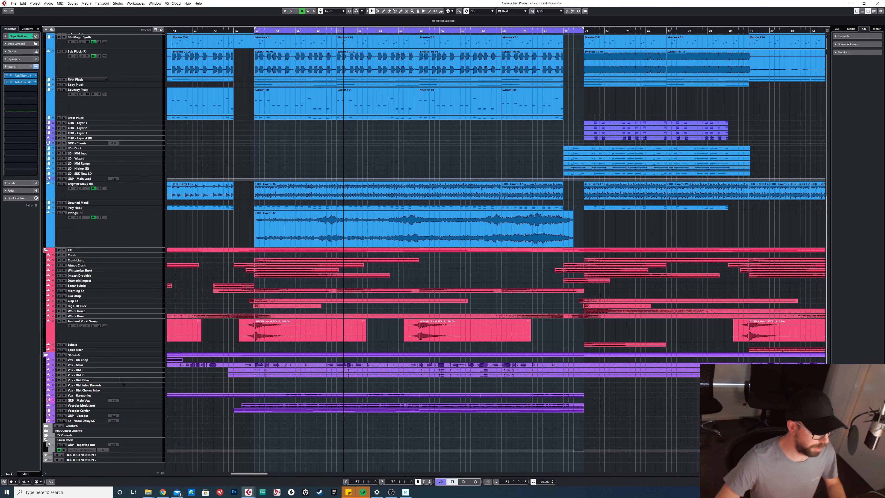
# Step: Solo and enlarge the Vox - Main track, and show the insert effects of its GRP - Main Vox group
pyautogui.click(88, 366)
pyautogui.click(64, 365)
pyautogui.scroll(-1, 247, 320)
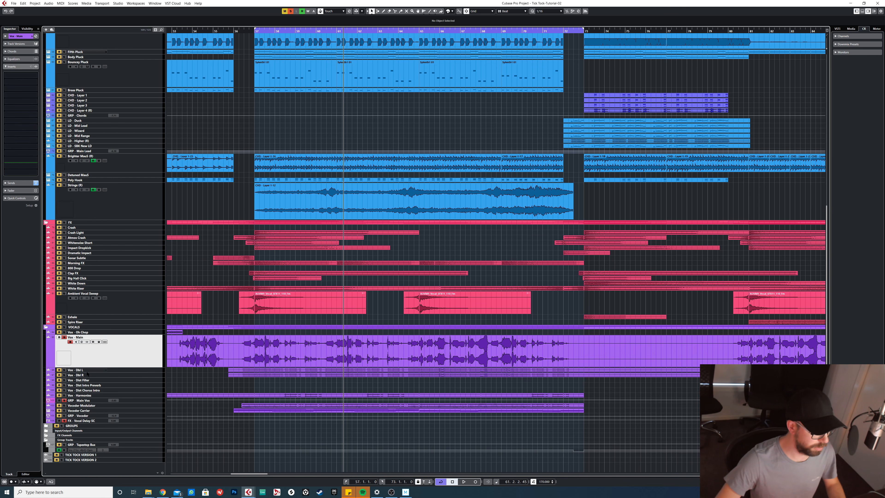
pyautogui.click(84, 401)
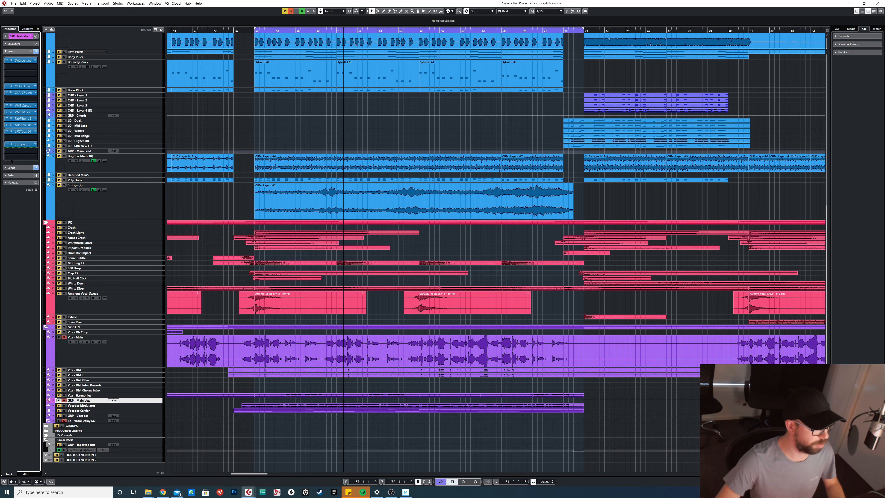
# Step: Enlarge the Vox - Dbl L and Vox - Dbl R tracks to compare the doubled vocal waveforms, toggling their solos
pyautogui.click(94, 356)
pyautogui.click(98, 370)
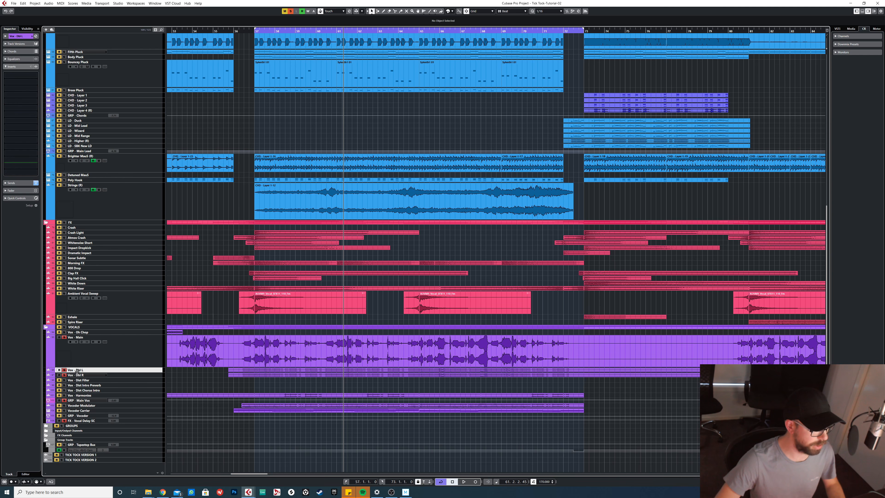
pyautogui.click(102, 361)
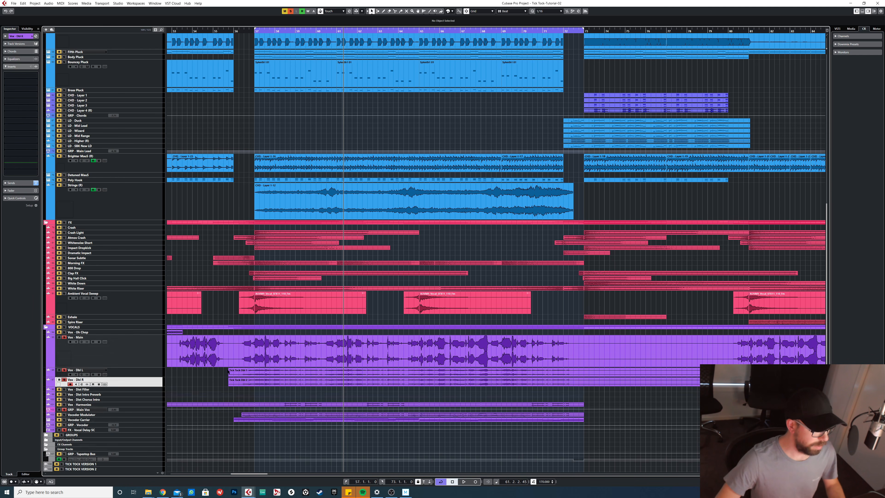
pyautogui.click(231, 372)
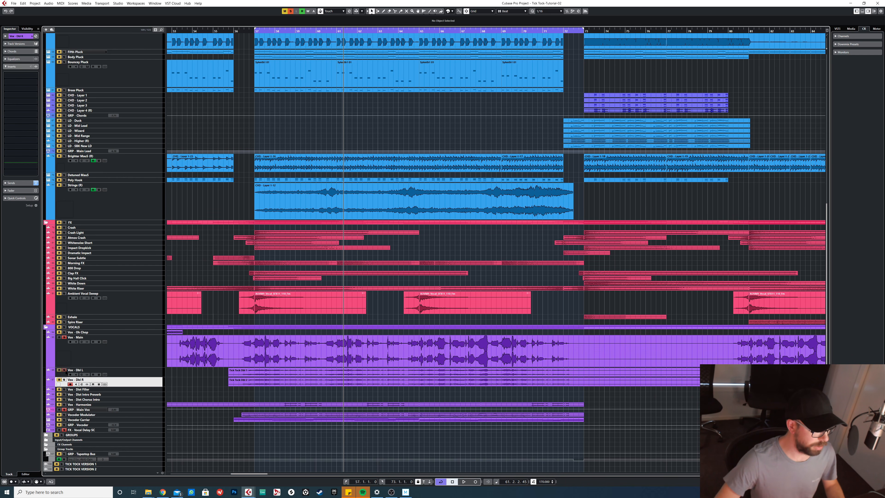
# Step: Bypass every insert effect on the GRP - Main Vox group and audition the dry main vocal
pyautogui.click(86, 408)
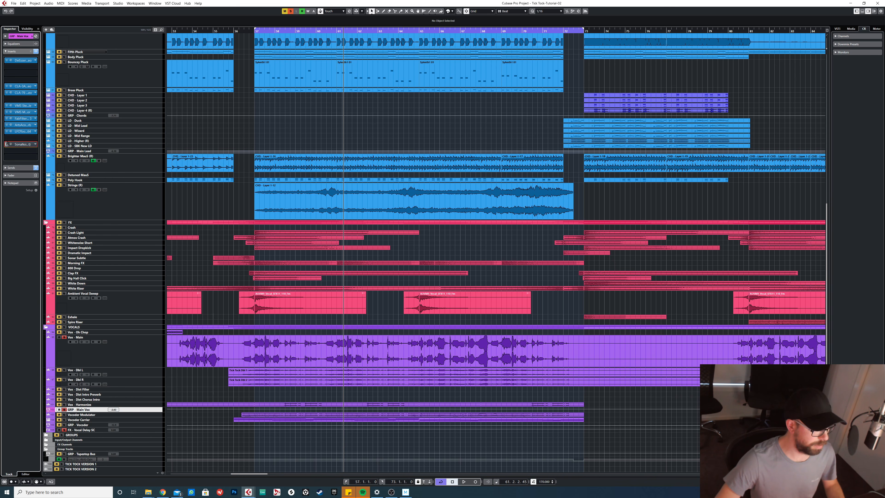
pyautogui.click(7, 125)
pyautogui.click(7, 118)
pyautogui.click(7, 112)
pyautogui.click(6, 106)
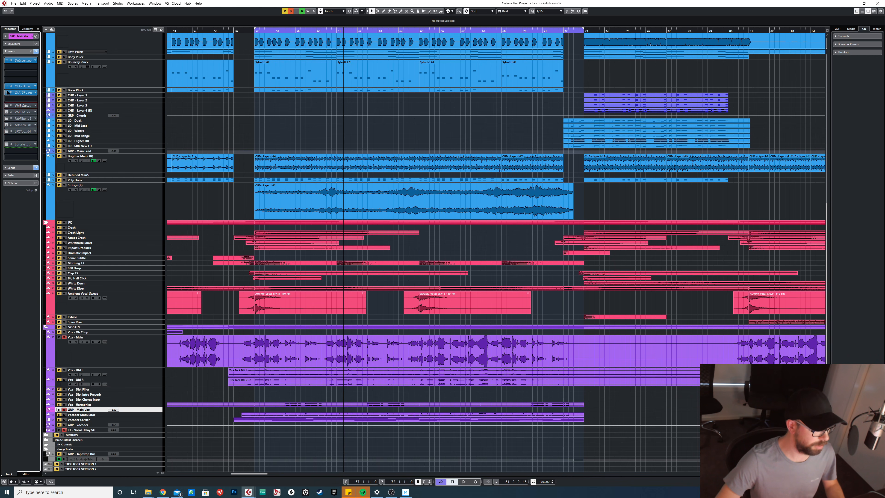
pyautogui.click(7, 93)
pyautogui.click(7, 86)
pyautogui.click(7, 60)
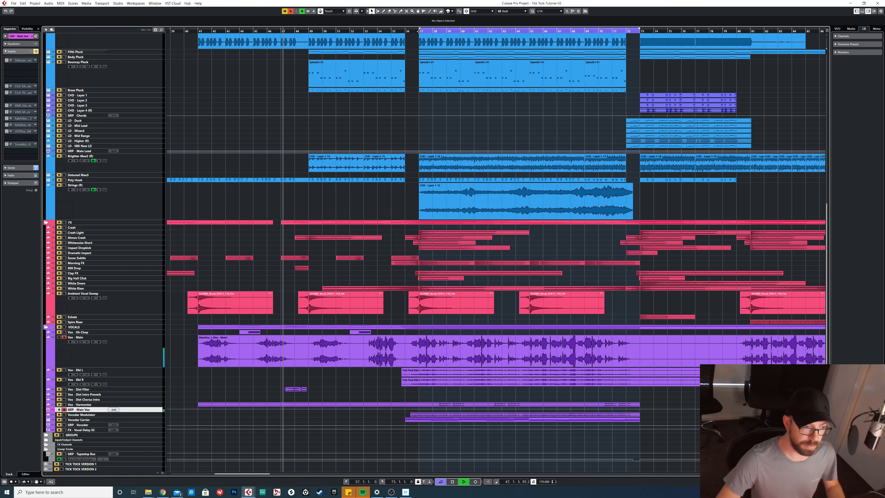
pyautogui.press('space')
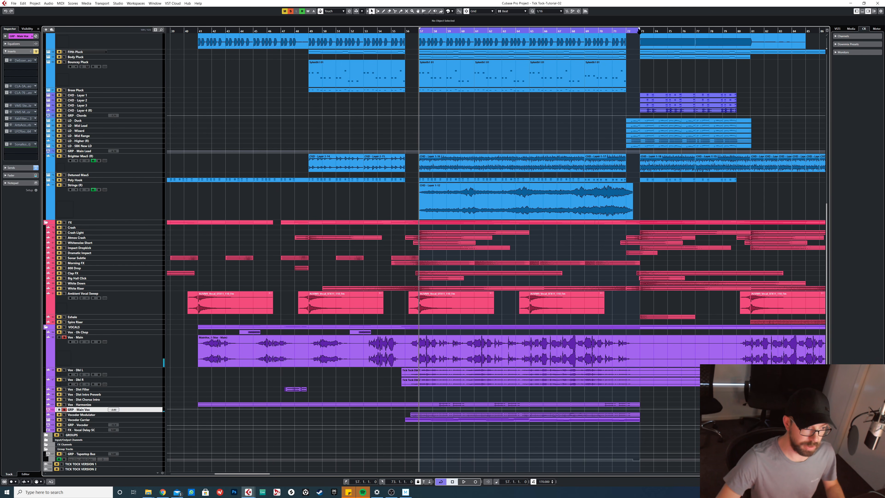
# Step: Shorten the cycle range to bars 57–61 and audition the main vocal with only the DeEsser insert enabled
pyautogui.moveTo(638, 30); pyautogui.dragTo(455, 50)
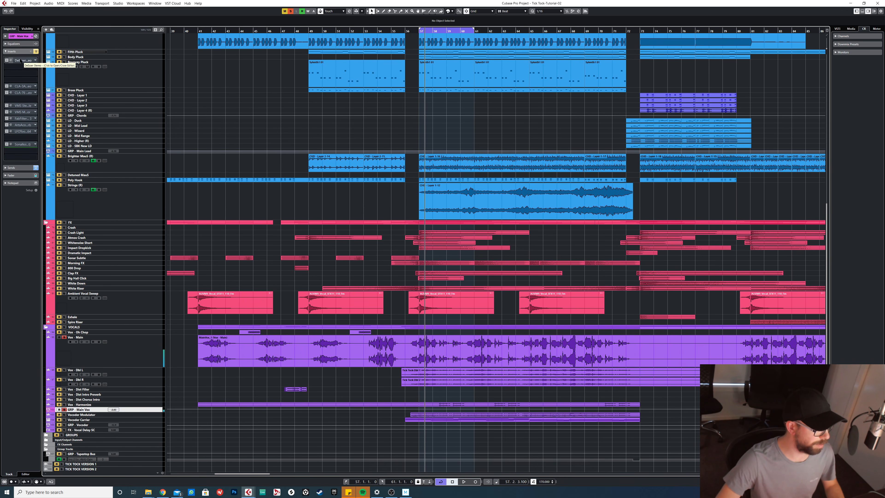
pyautogui.click(13, 61)
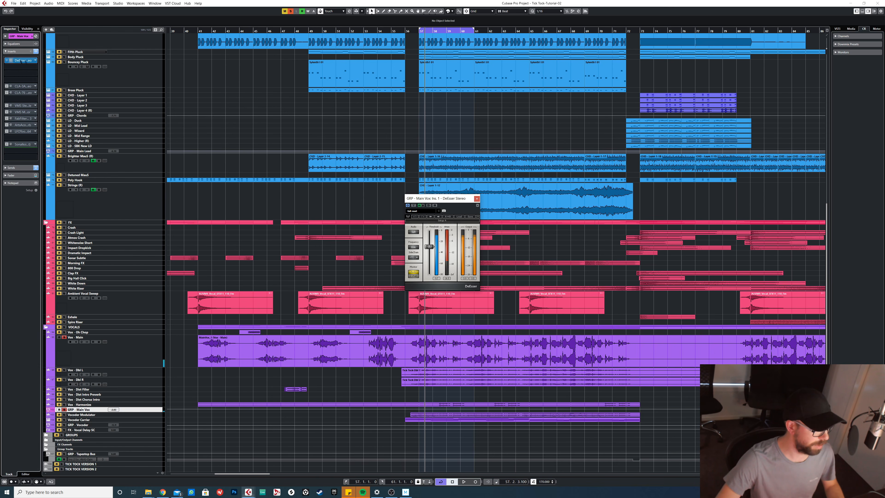
pyautogui.press('space')
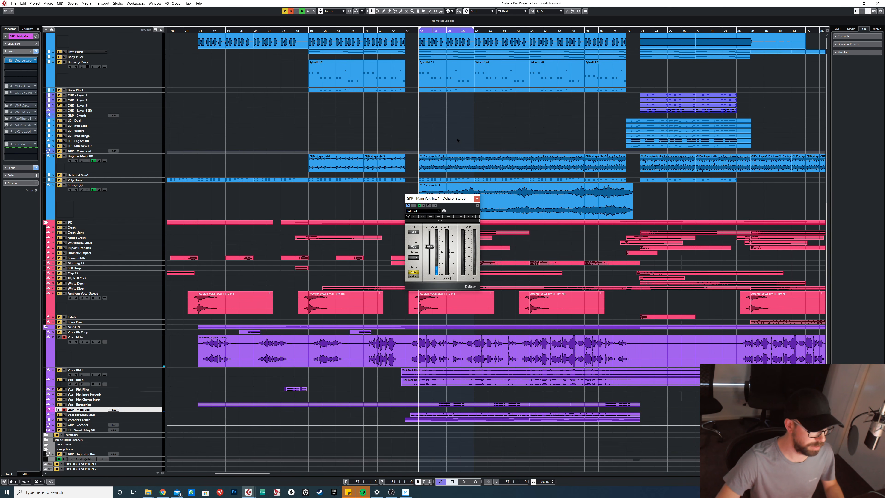
pyautogui.press('space')
pyautogui.moveTo(453, 197); pyautogui.dragTo(497, 183)
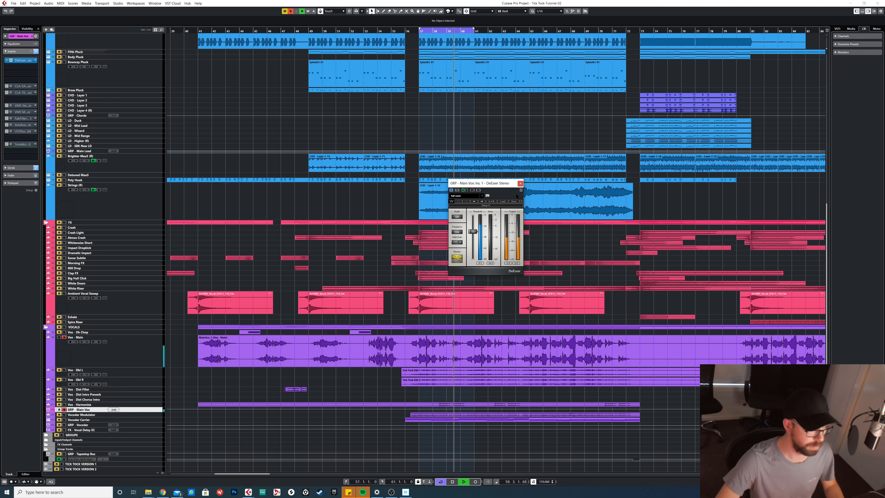
pyautogui.press('space')
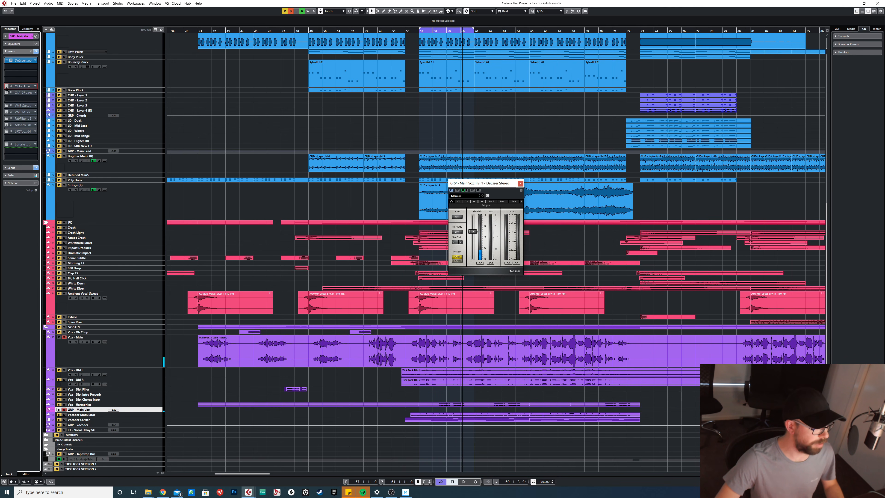
# Step: Activate the CLA-3A insert on GRP - Main Vox in place of the open DeEsser window and audition the vocal
pyautogui.click(21, 87)
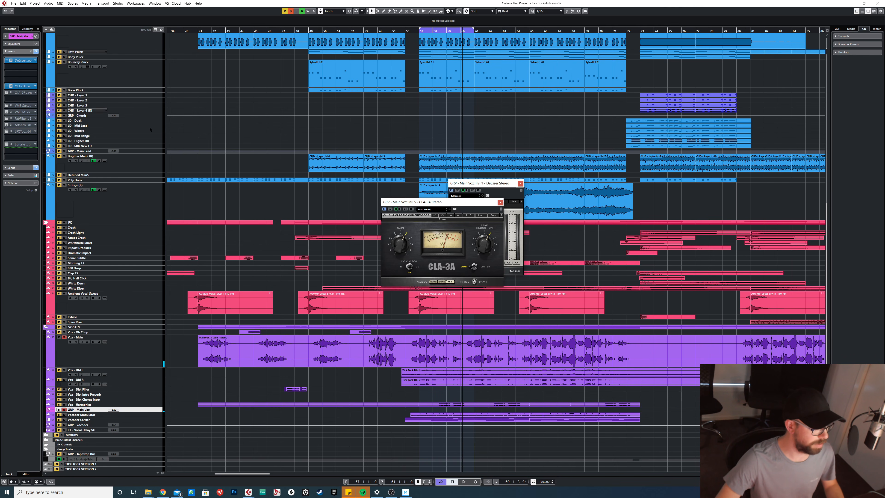
pyautogui.click(519, 183)
pyautogui.moveTo(486, 203); pyautogui.dragTo(409, 162)
pyautogui.press('space')
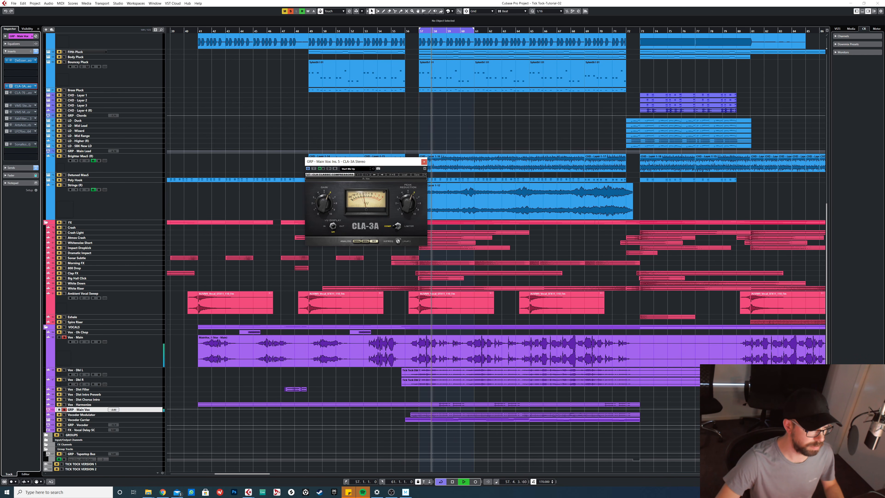
pyautogui.press('space')
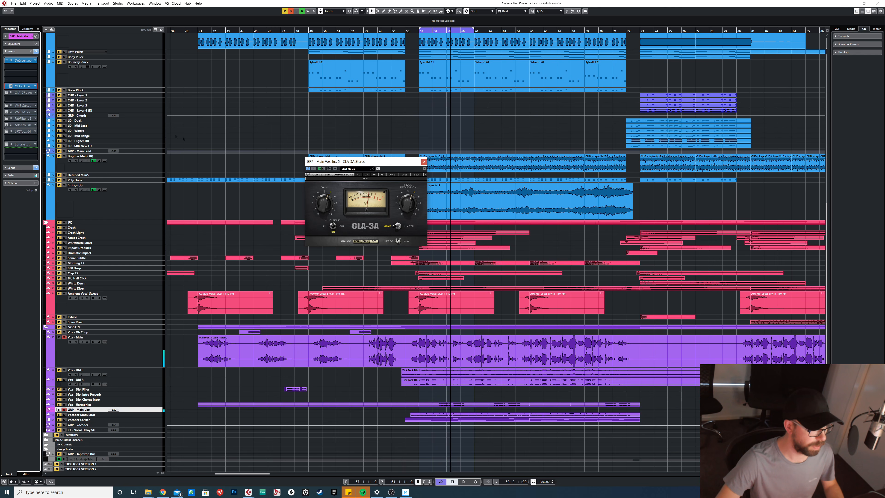
# Step: Activate the CLA-76 insert, arrange its window beside the CLA-3A, and audition the vocal through both compressors
pyautogui.click(10, 93)
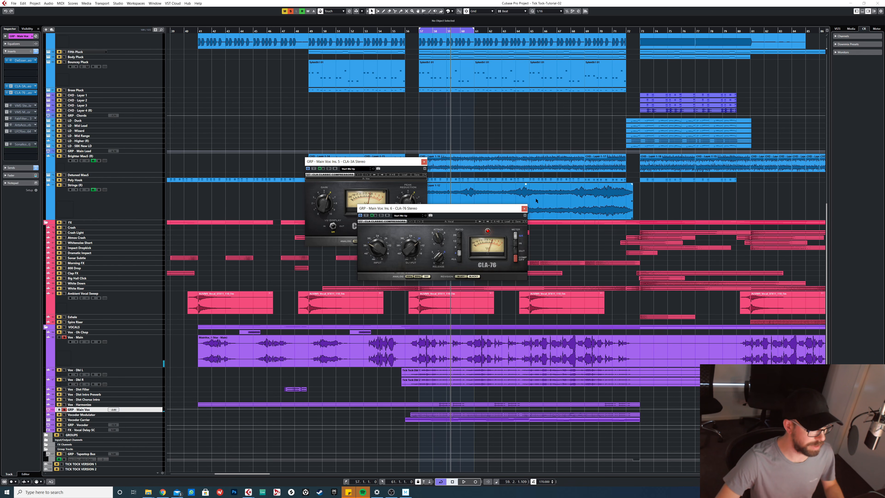
pyautogui.moveTo(445, 208); pyautogui.dragTo(471, 174)
pyautogui.moveTo(369, 161); pyautogui.dragTo(293, 158)
pyautogui.moveTo(461, 171); pyautogui.dragTo(545, 158)
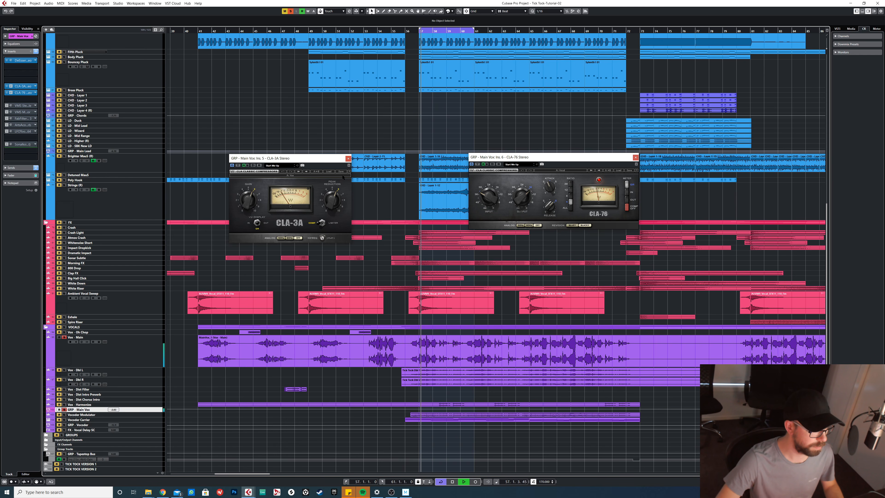
pyautogui.press('space')
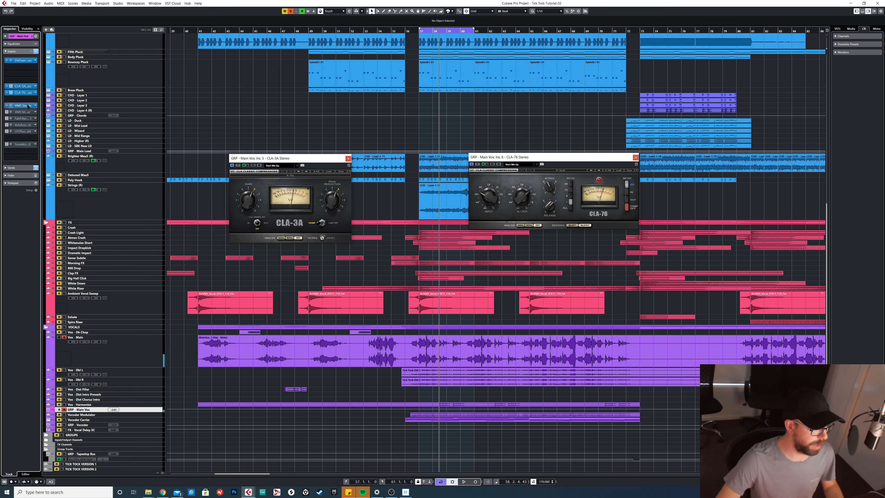
# Step: Activate the VMS Stereo Bundle insert, compare it bypassed and active during playback, and close all open plugin windows
pyautogui.click(19, 106)
pyautogui.moveTo(363, 156); pyautogui.dragTo(387, 140)
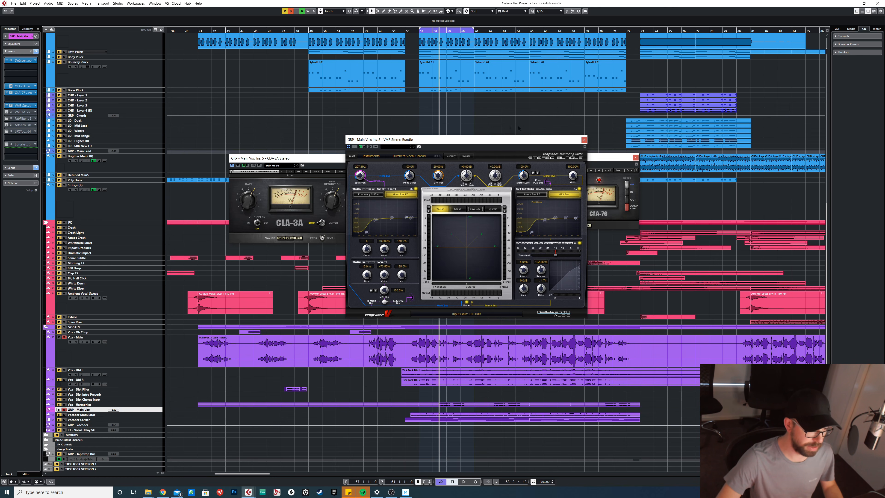
pyautogui.press('space')
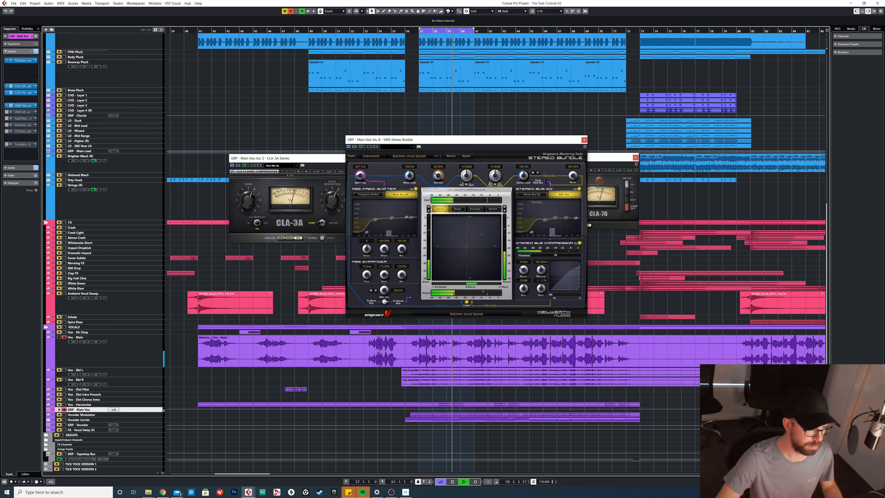
pyautogui.click(355, 147)
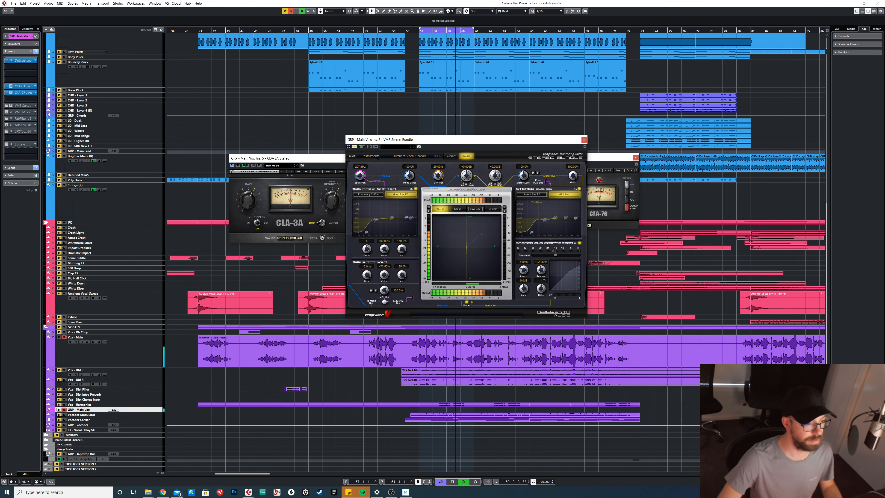
pyautogui.click(354, 146)
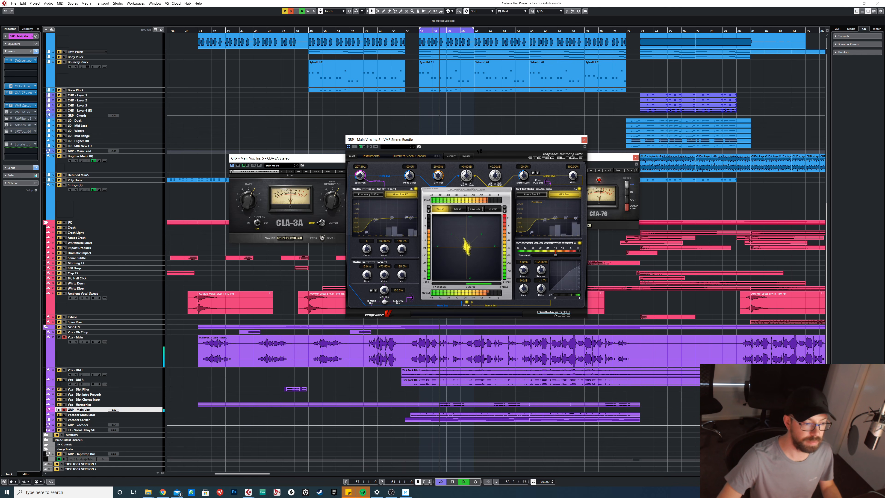
pyautogui.click(583, 139)
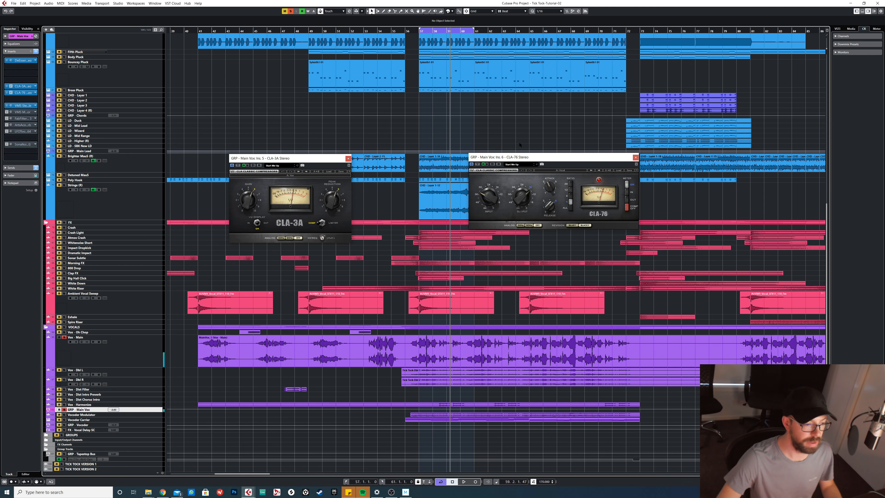
pyautogui.click(636, 157)
pyautogui.click(347, 158)
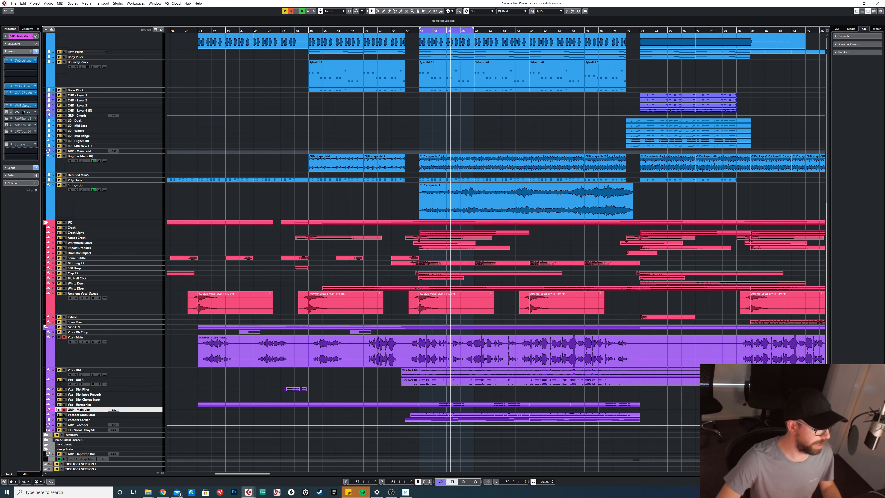
# Step: Activate the VMS Multiband Compressor insert on GRP - Main Vox, audition the vocal through it, and close its window
pyautogui.click(23, 112)
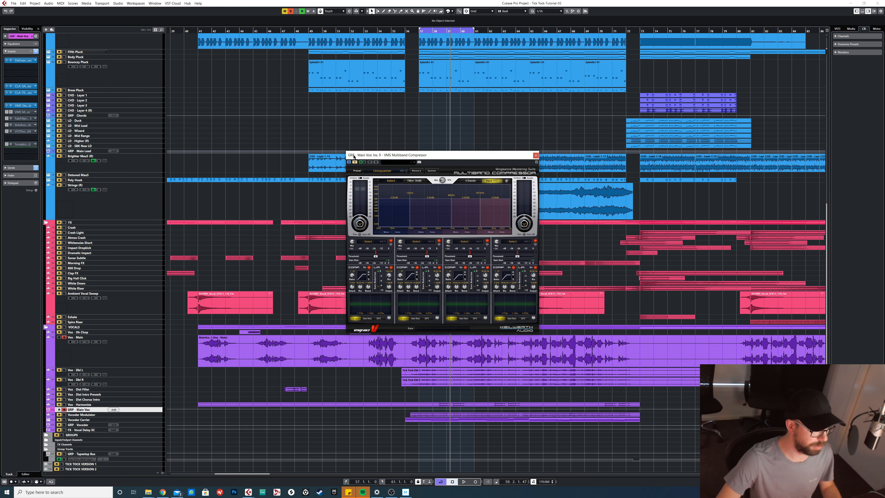
pyautogui.moveTo(404, 155); pyautogui.dragTo(560, 142)
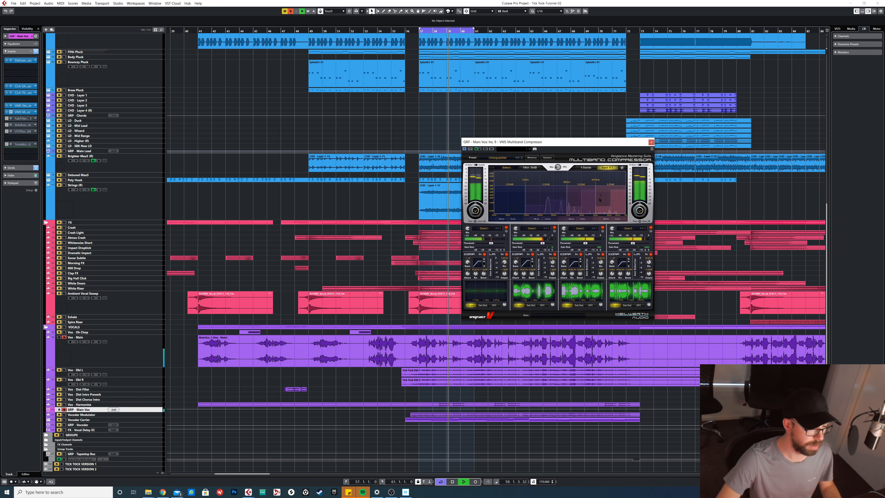
pyautogui.press('space')
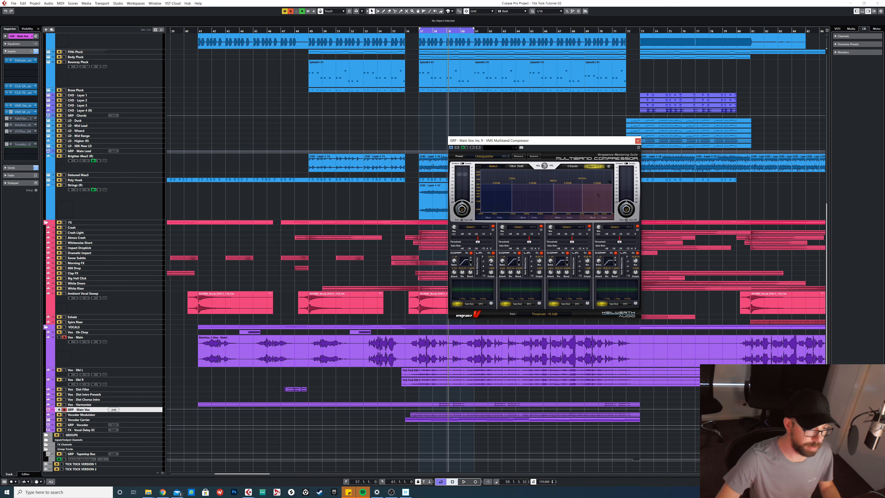
pyautogui.click(637, 141)
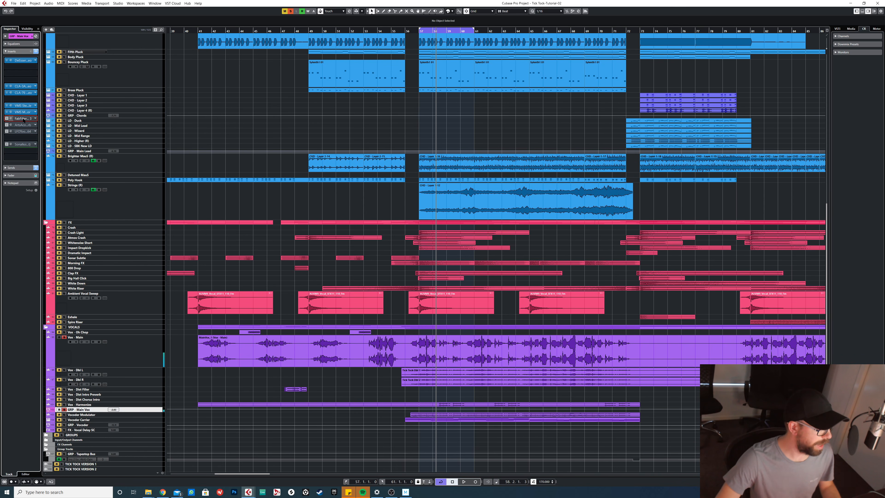
# Step: Activate the FabFilter Pro-Q 3 insert, inspect its low-cut and high-frequency dip bands, and audition the vocal through it
pyautogui.click(7, 118)
pyautogui.moveTo(398, 239)
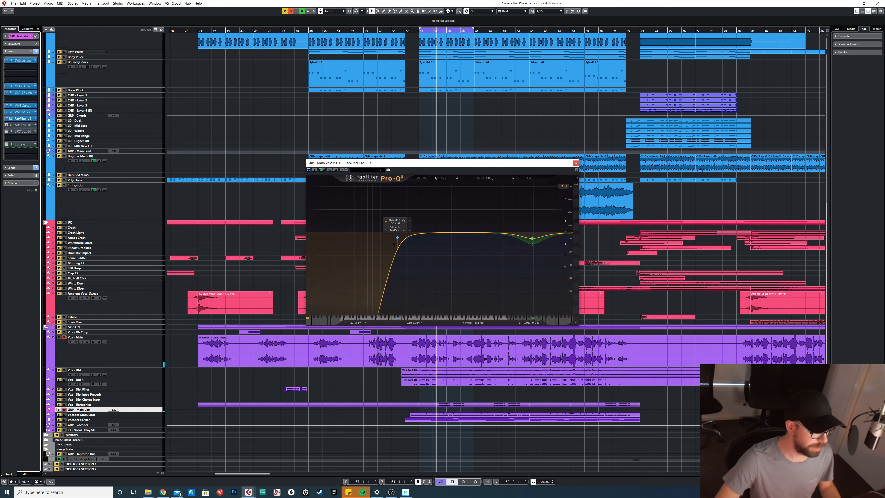
pyautogui.moveTo(530, 238)
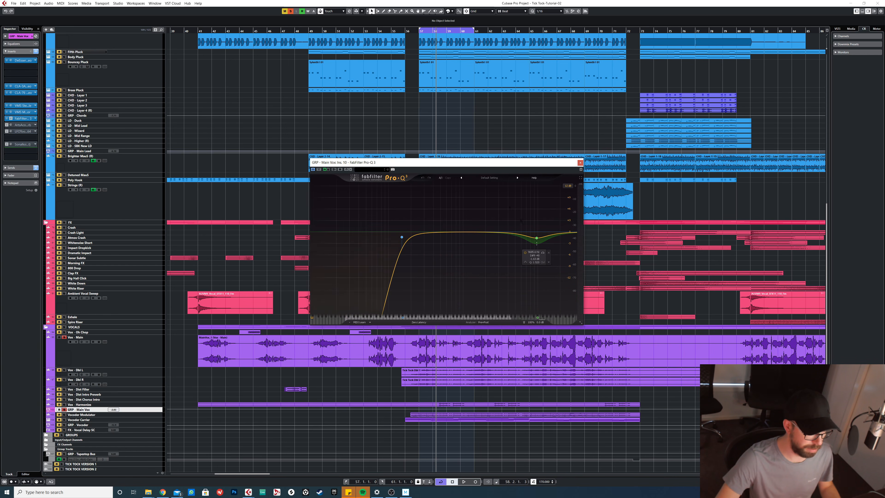
pyautogui.moveTo(475, 163); pyautogui.dragTo(639, 174)
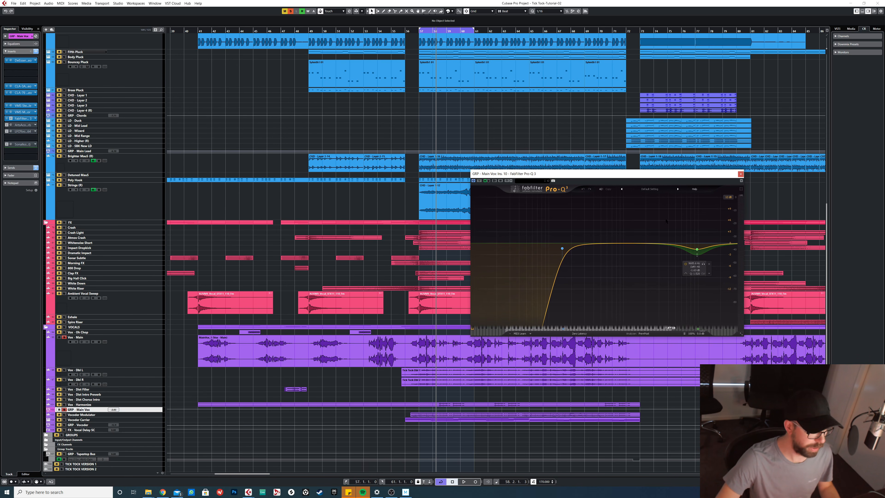
pyautogui.press('space')
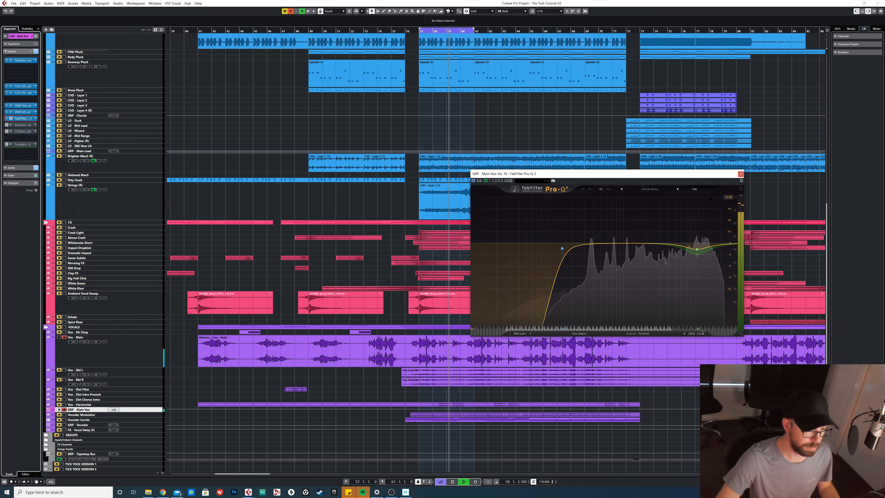
pyautogui.click(741, 174)
pyautogui.press('space')
# Step: Activate the ArtsAcousticReverb insert on GRP - Main Vox, audition the vocal through it, and close its window
pyautogui.click(21, 125)
pyautogui.moveTo(411, 186); pyautogui.dragTo(274, 154)
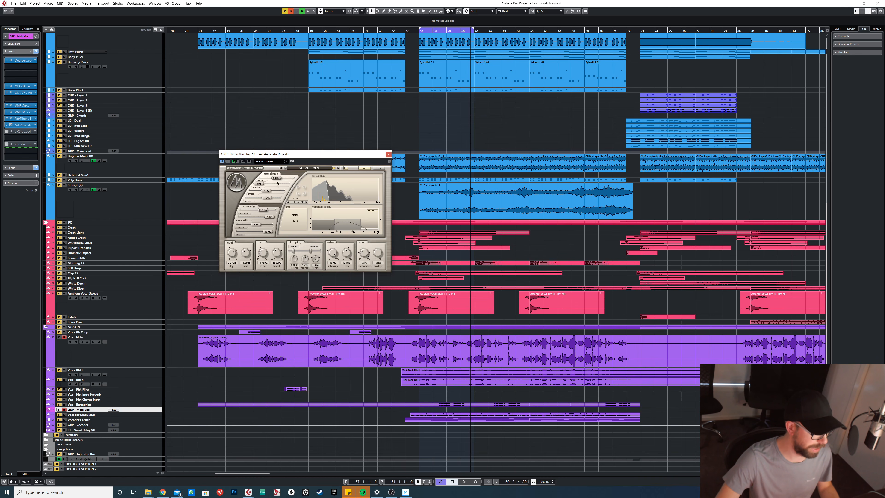
pyautogui.moveTo(281, 157); pyautogui.dragTo(264, 154)
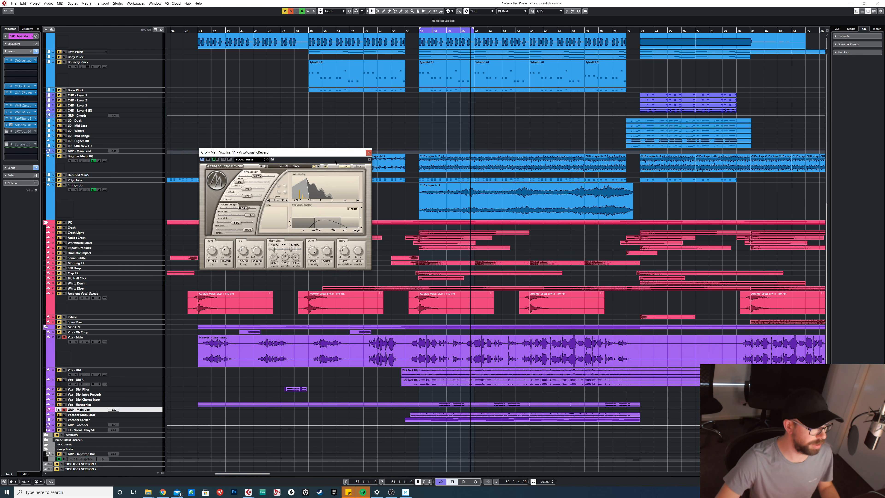
pyautogui.press('space')
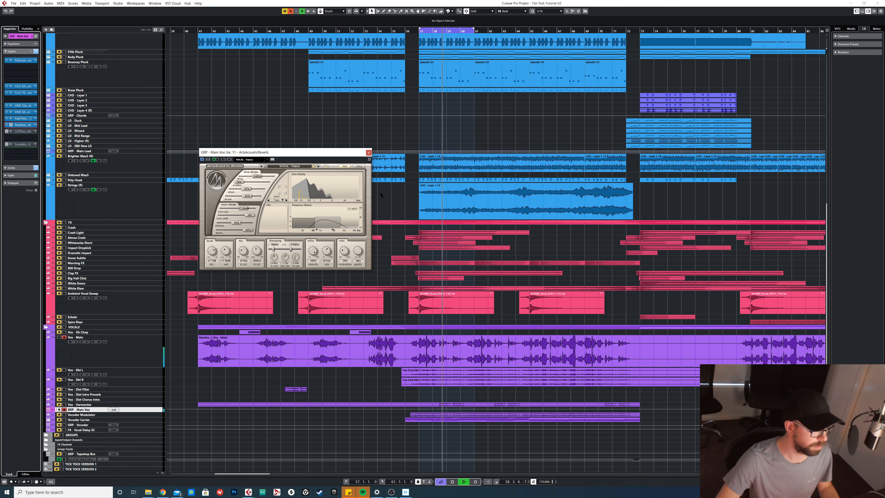
pyautogui.press('space')
pyautogui.click(368, 152)
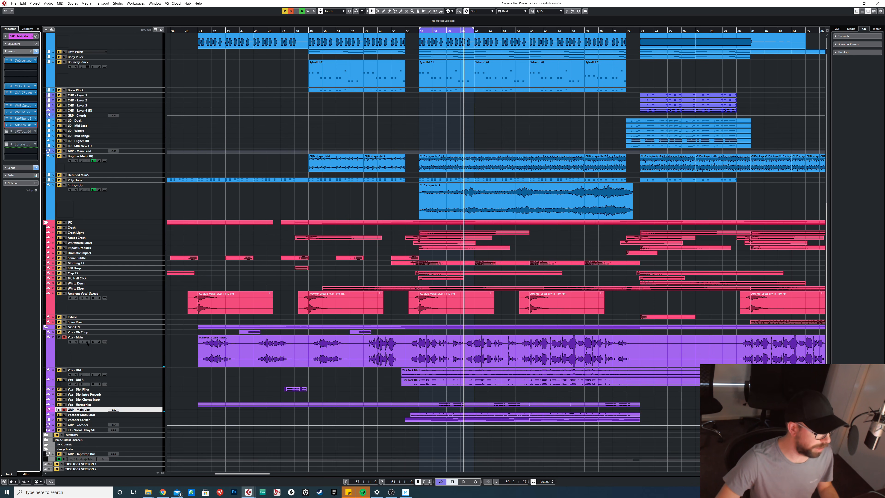
# Step: Solo Vox - Dbl L in place of Vox - Main and deactivate the GRP - Main Vox inserts from VMS Stereo Bundle through ArtsAcousticReverb
pyautogui.click(65, 370)
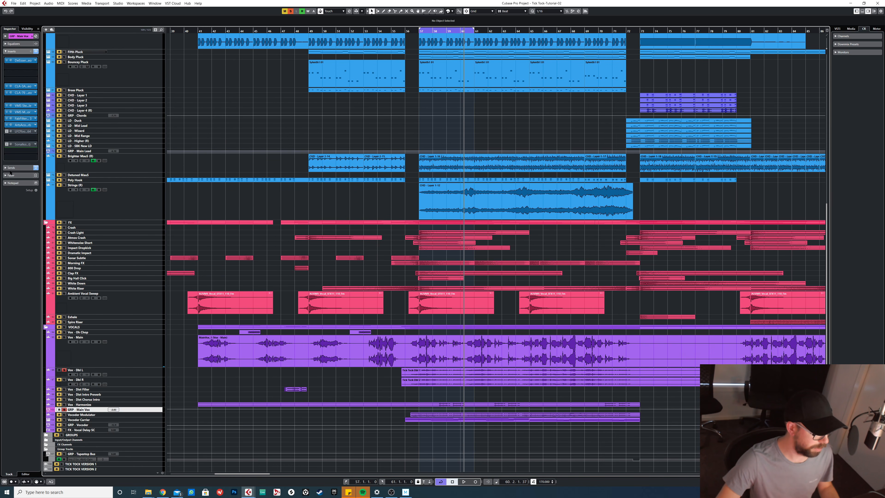
pyautogui.click(6, 124)
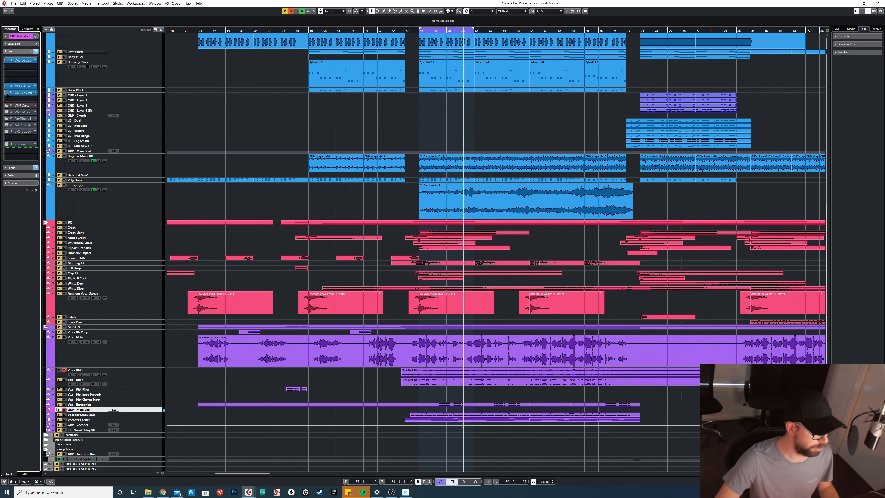
# Step: Show the channel fader and pan of Vox - Dbl L and Vox - Dbl R, and play the soloed doubles from bar 57
pyautogui.click(83, 370)
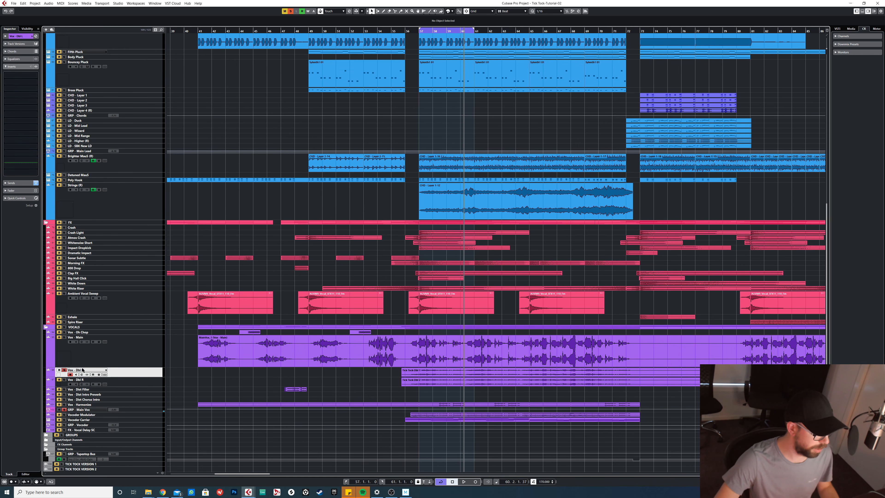
pyautogui.click(16, 190)
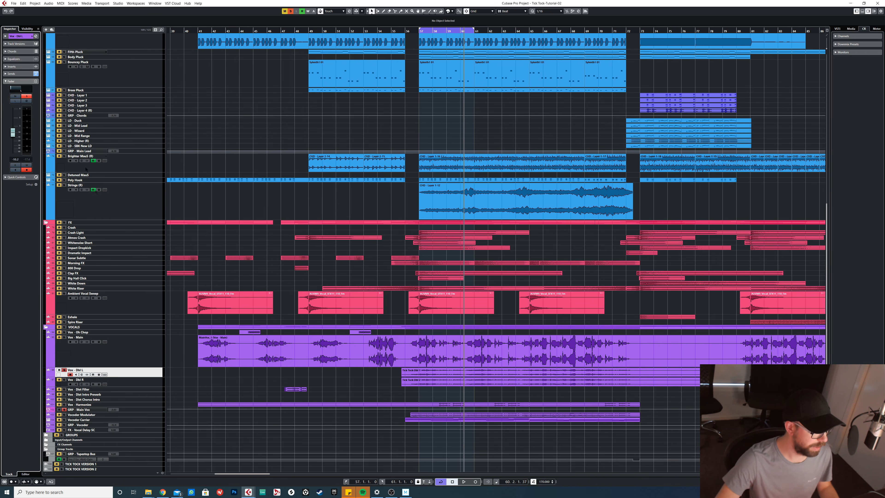
pyautogui.click(88, 380)
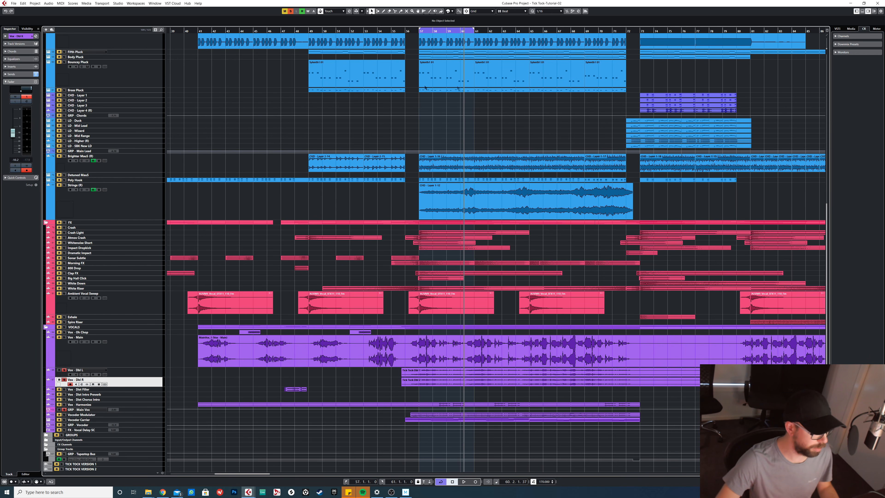
pyautogui.click(420, 32)
pyautogui.press('space')
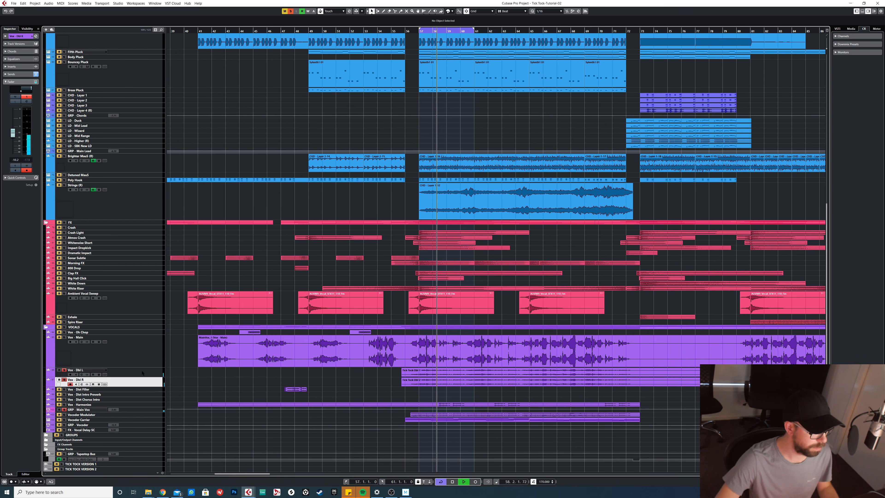
pyautogui.press('space')
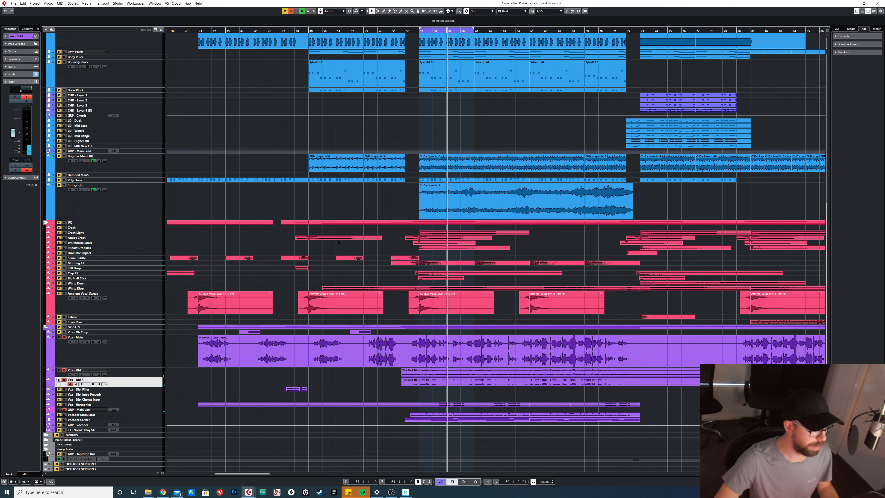
# Step: Play Vox - Main from bar 57 and compare it without and with the soloed left and right doubles
pyautogui.click(420, 32)
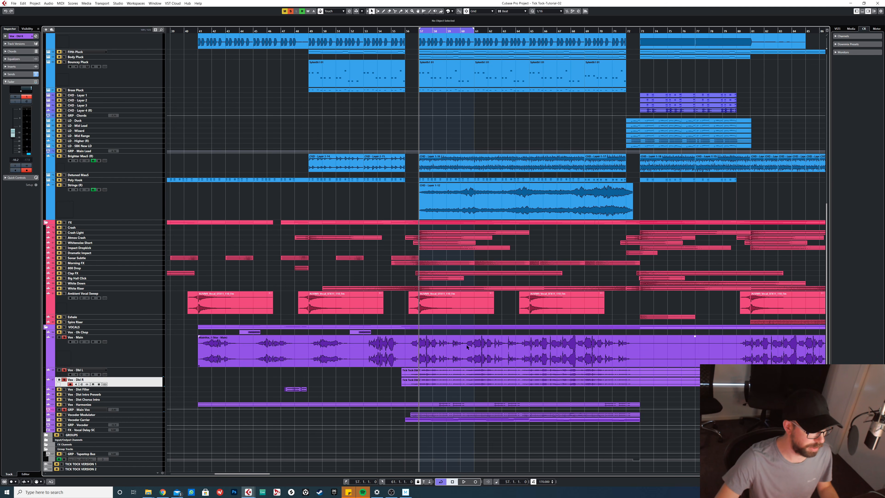
pyautogui.press('space')
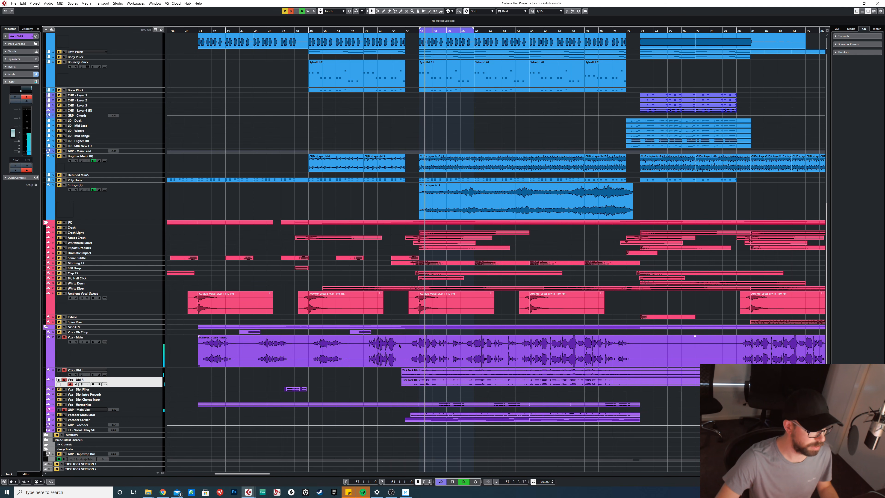
pyautogui.click(64, 380)
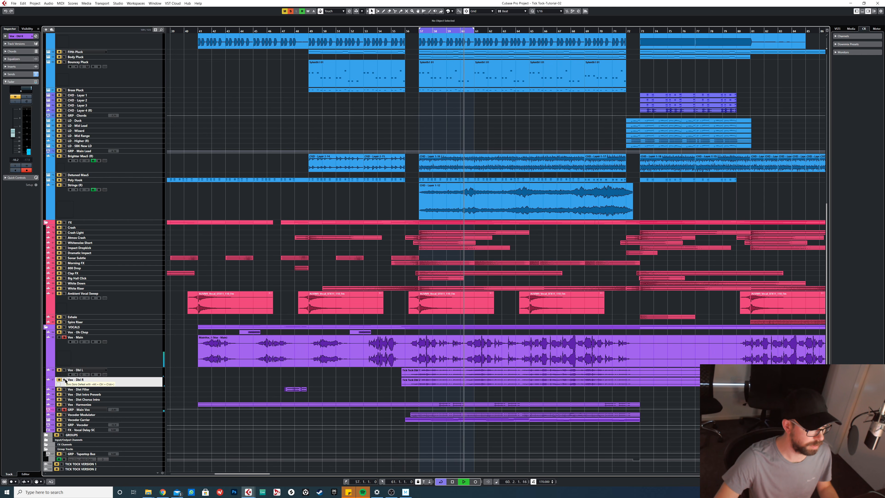
pyautogui.click(65, 380)
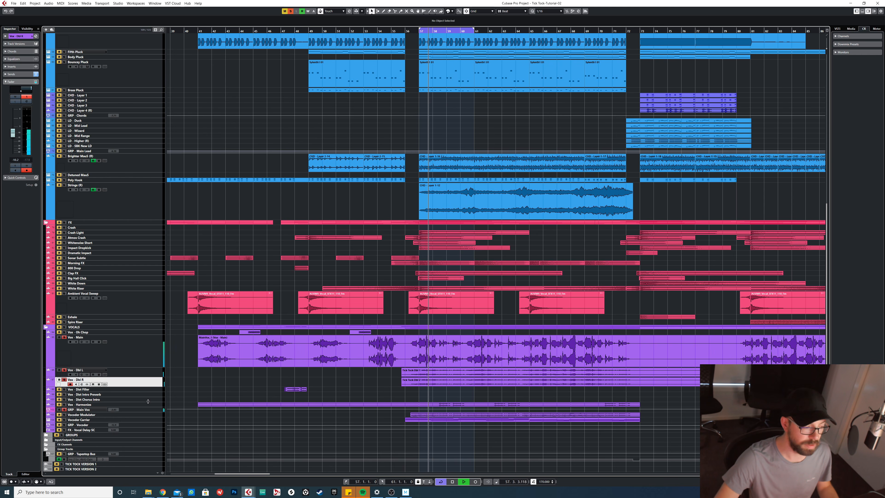
# Step: Reactivate the deactivated inserts on GRP - Main Vox during playback, including ArtsAcousticReverb, and stop the transport
pyautogui.click(143, 410)
pyautogui.click(6, 87)
pyautogui.click(6, 93)
pyautogui.click(7, 106)
pyautogui.click(6, 112)
pyautogui.click(7, 118)
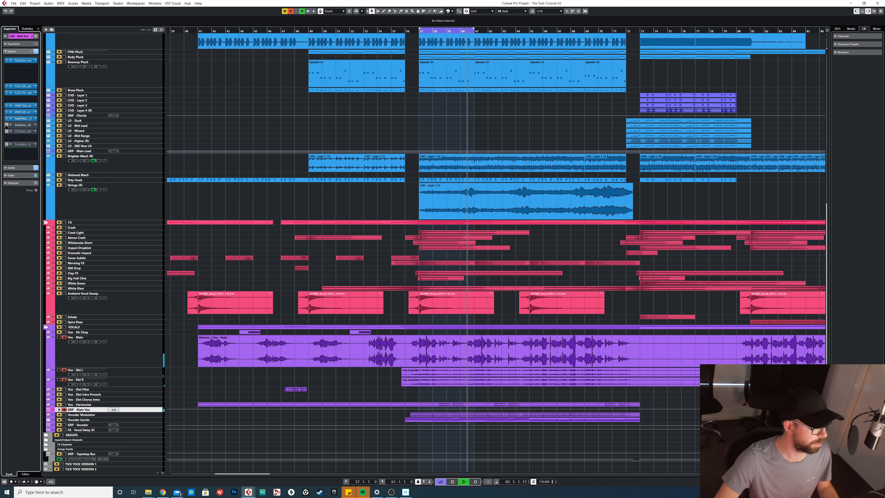
pyautogui.click(6, 124)
pyautogui.click(6, 131)
pyautogui.click(6, 144)
pyautogui.press('space')
pyautogui.press('g')
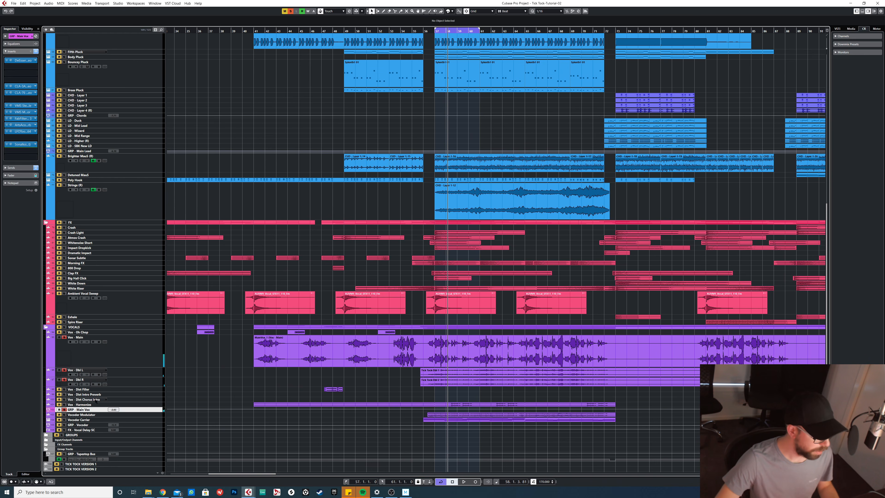
# Step: Play the soloed Vox - Harmonies track from bar 57, stop playback, and clear the solo
pyautogui.click(96, 404)
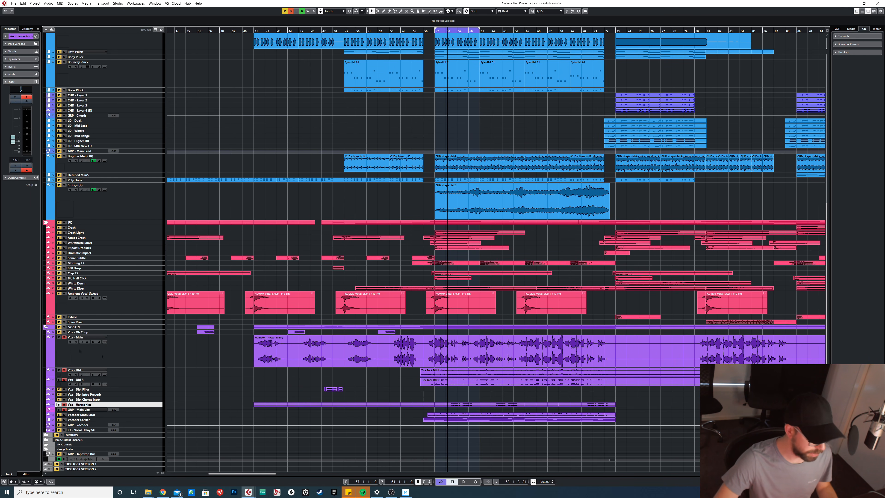
pyautogui.press('space')
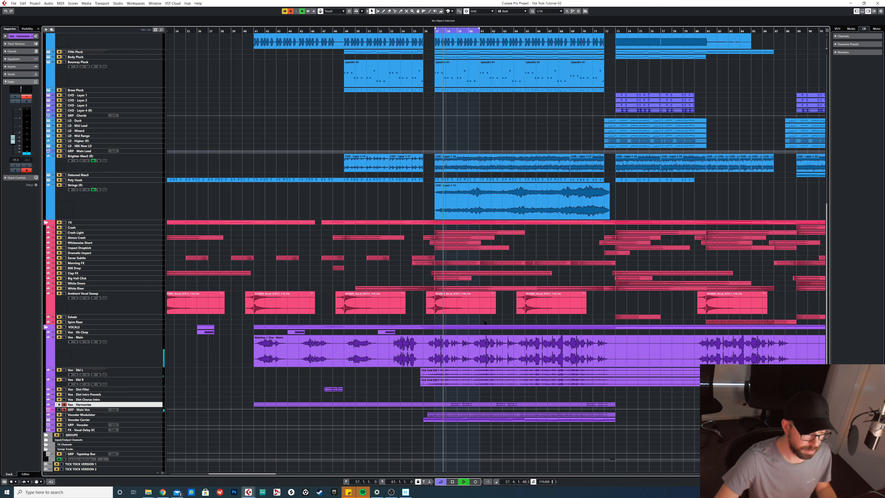
pyautogui.press('h')
pyautogui.press('g')
pyautogui.press('g')
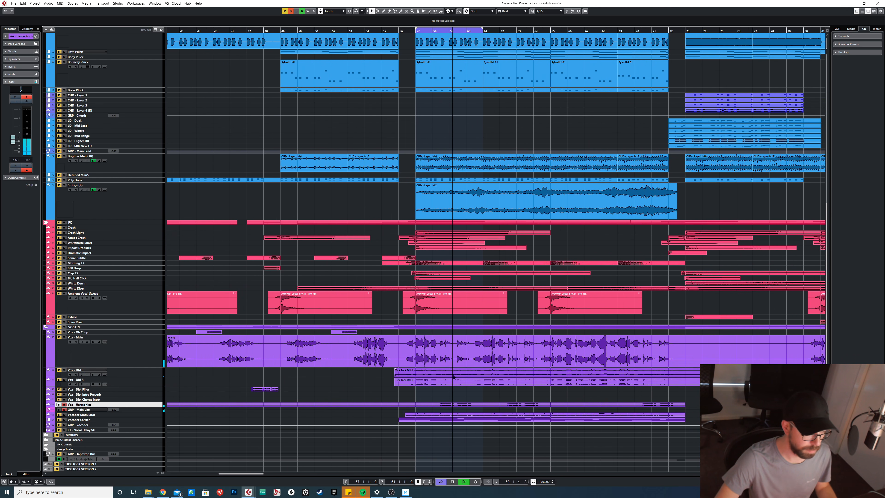
pyautogui.press('space')
pyautogui.press('s')
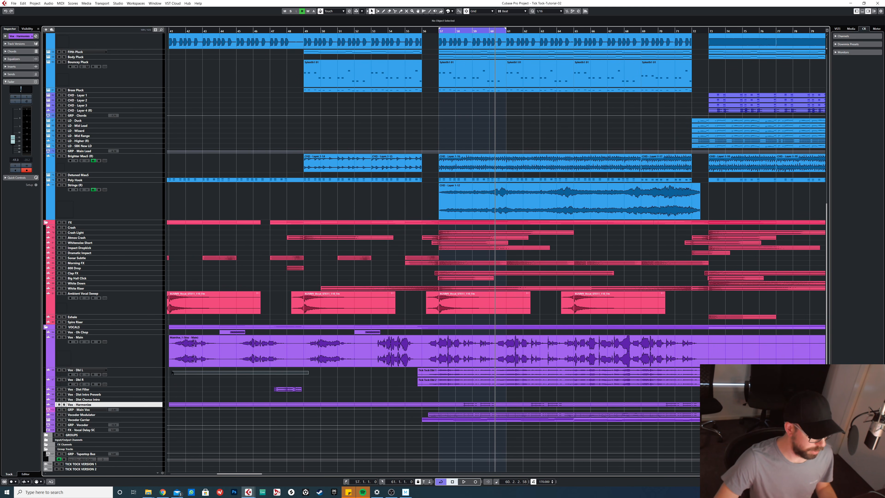
# Step: Solo Vox - Dist Filler and enlarge the track to show its short clip between bars 47 and 49
pyautogui.press('g')
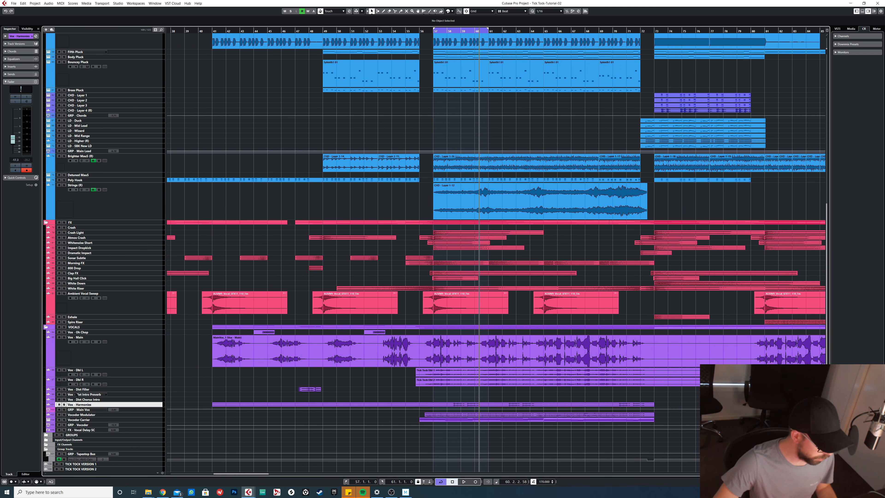
pyautogui.click(81, 389)
pyautogui.click(64, 389)
pyautogui.hscroll(-3, 218, 366)
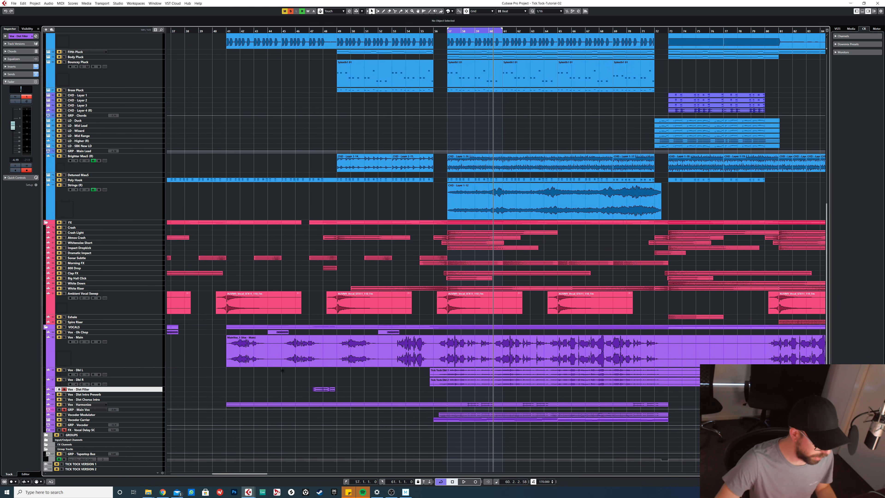
pyautogui.moveTo(81, 392); pyautogui.dragTo(81, 409)
pyautogui.scroll(4, 400, 397)
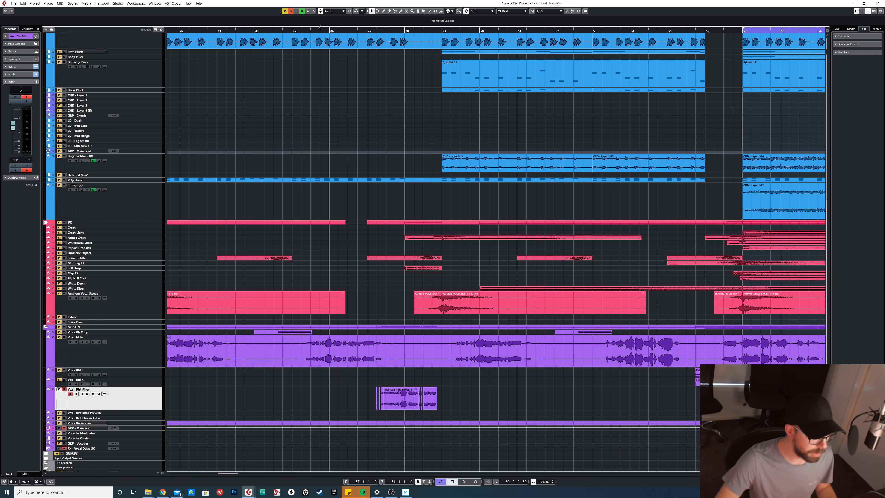
# Step: Show the Vox - Dist Filler inserts and play its clip from just before bar 47 with them switched off
pyautogui.press('i')
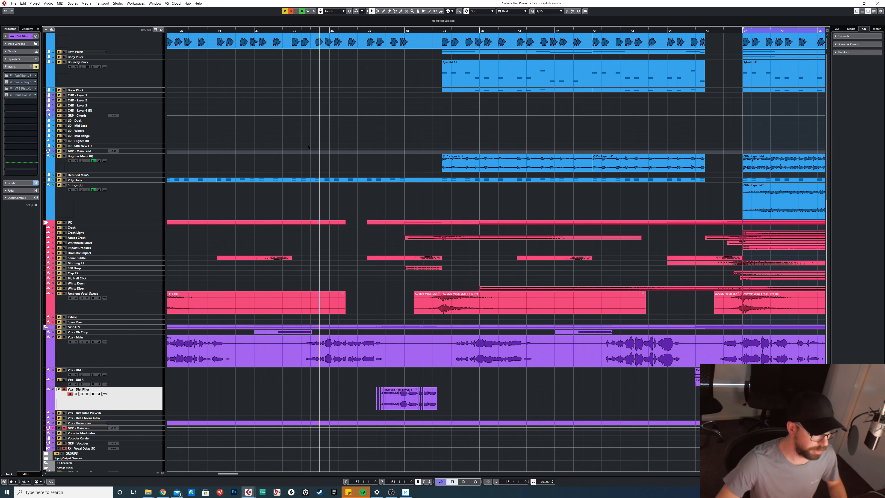
pyautogui.click(361, 33)
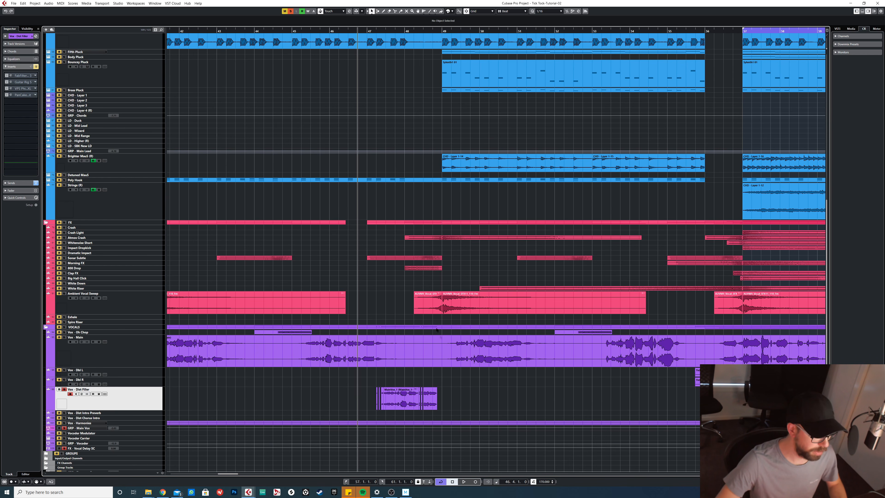
pyautogui.press('space')
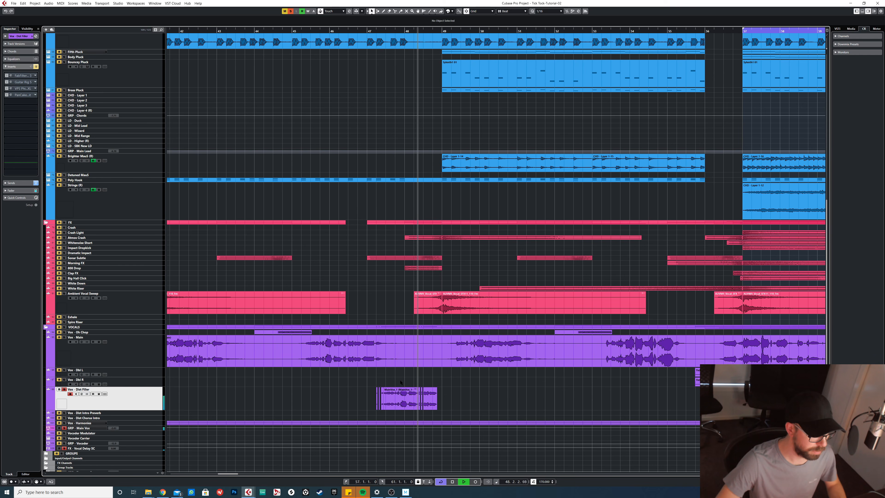
pyautogui.press('space')
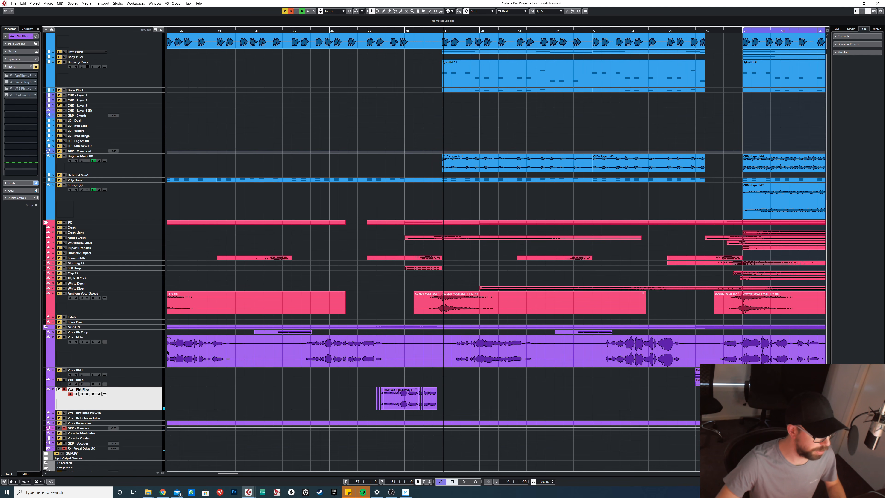
# Step: Activate FabFilter Pro-Q 3 and Guitar Rig on Vox - Dist Filler, show the low-cut curve, and play the clip from bar 47
pyautogui.click(22, 76)
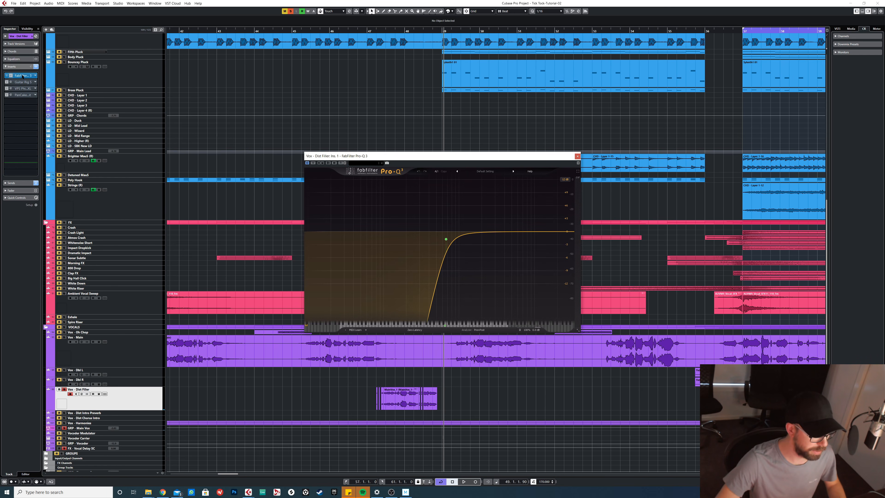
pyautogui.moveTo(431, 156); pyautogui.dragTo(315, 146)
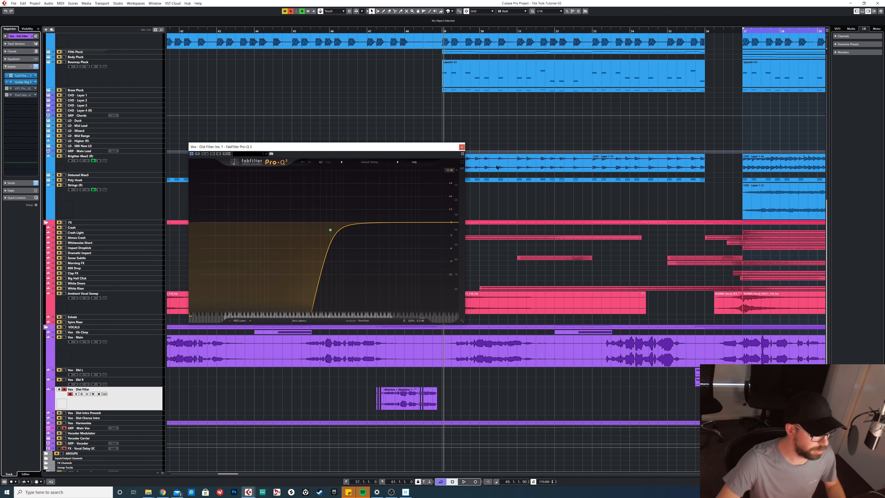
pyautogui.click(462, 146)
pyautogui.click(368, 31)
pyautogui.press('space')
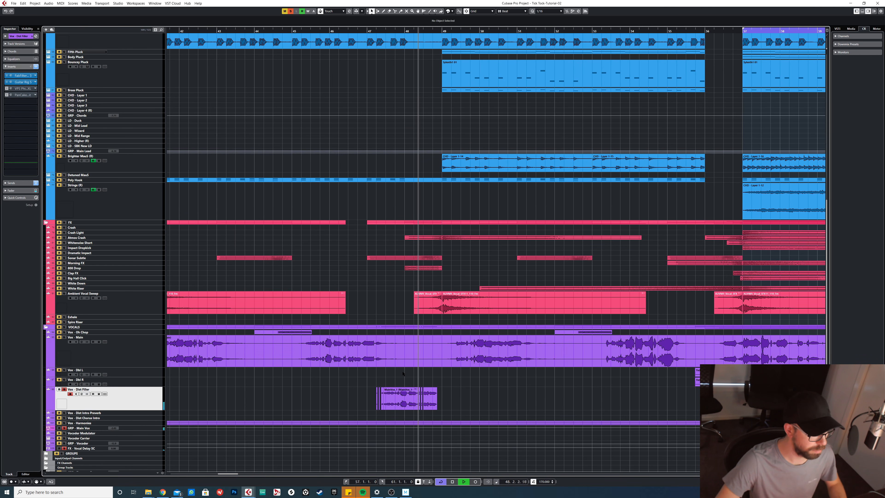
pyautogui.press('space')
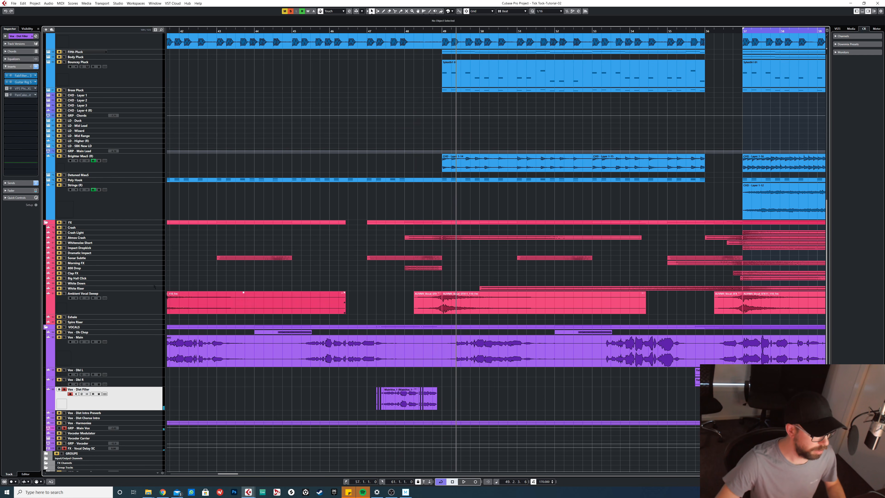
# Step: Play Vox - Dist Filler together with the soloed Vox - Main from around bar 44 to bar 49
pyautogui.click(299, 31)
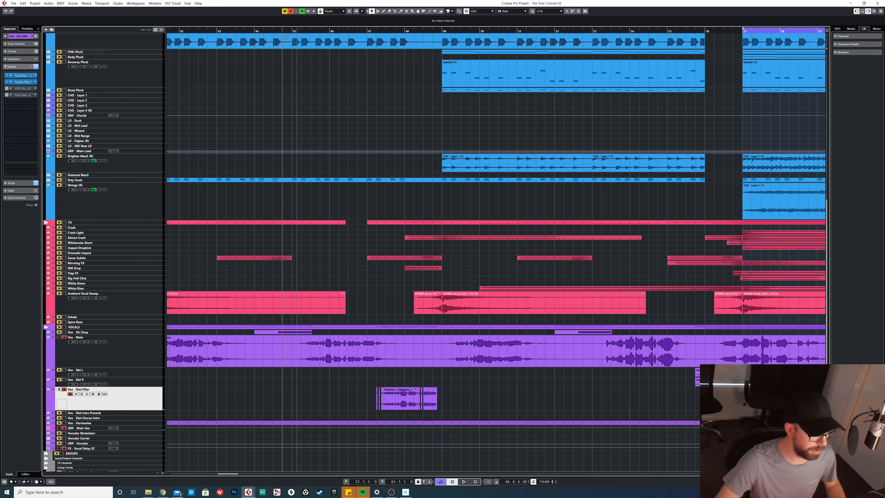
pyautogui.press('space')
pyautogui.scroll(-2, 335, 286)
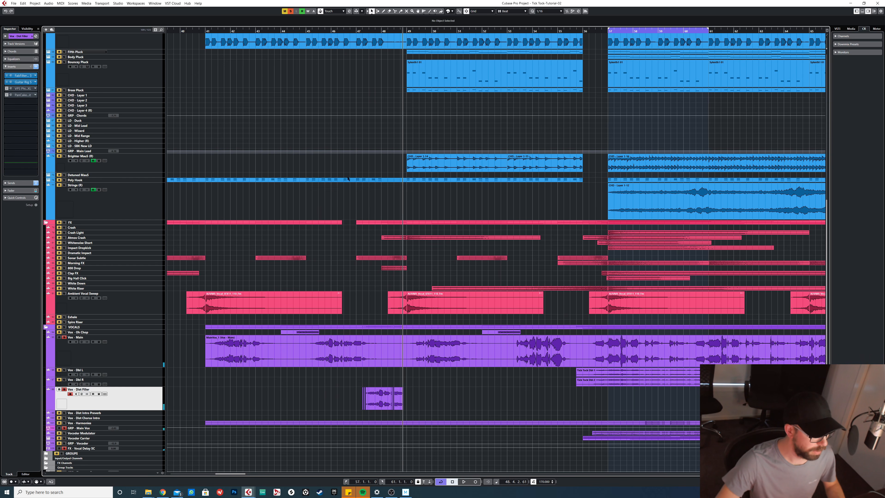
# Step: Activate the PanCake2 auto-pan and third insert on Vox - Dist Filler, play the clip from bar 47, and clear all solos
pyautogui.click(23, 94)
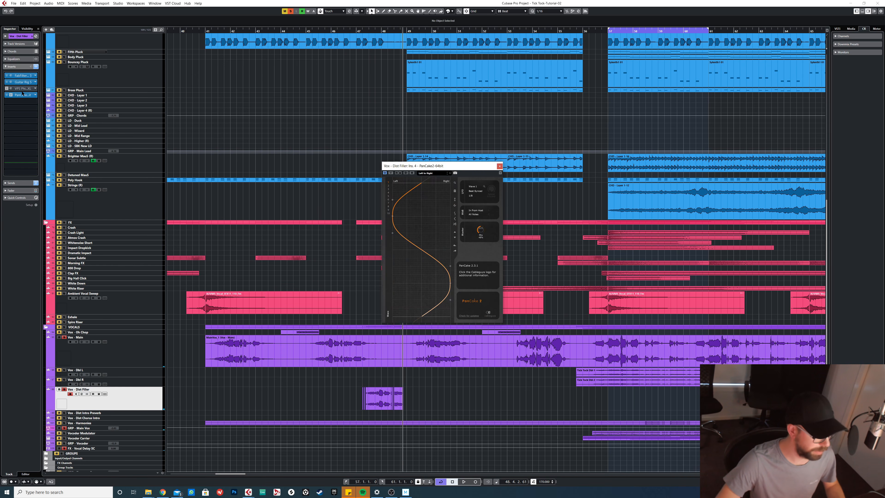
pyautogui.click(362, 31)
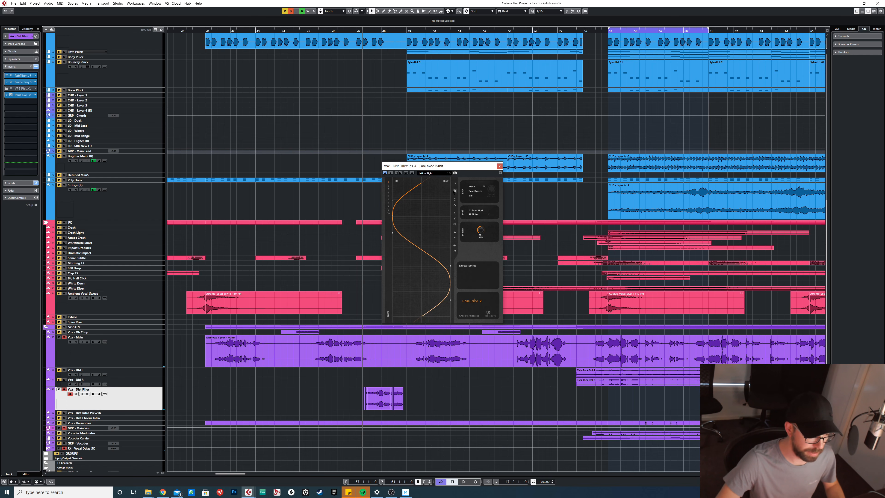
pyautogui.moveTo(451, 166); pyautogui.dragTo(493, 167)
pyautogui.press('space')
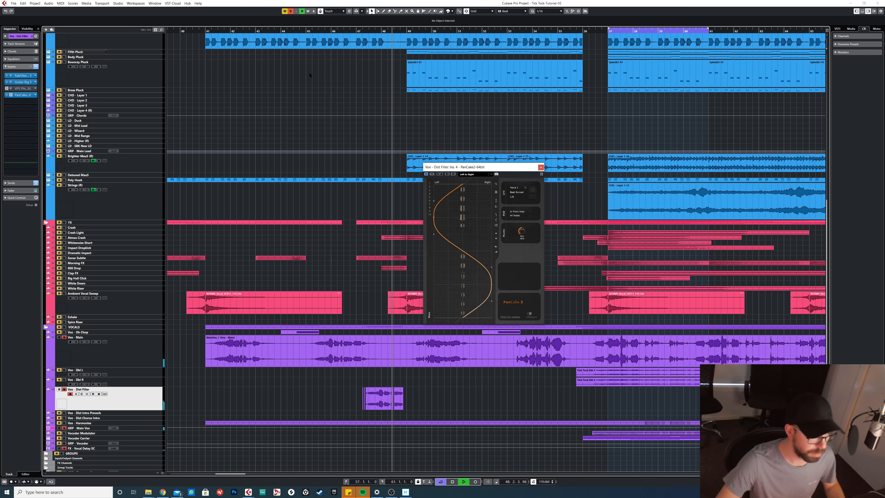
pyautogui.press('space')
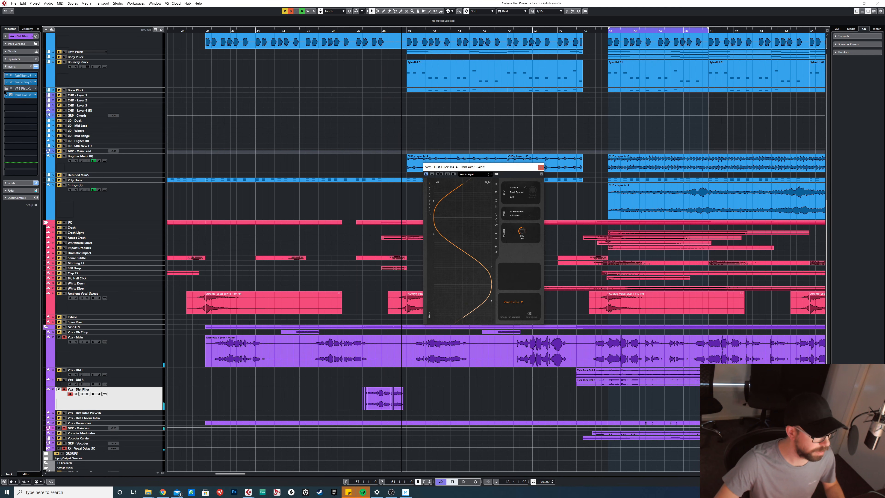
pyautogui.click(291, 12)
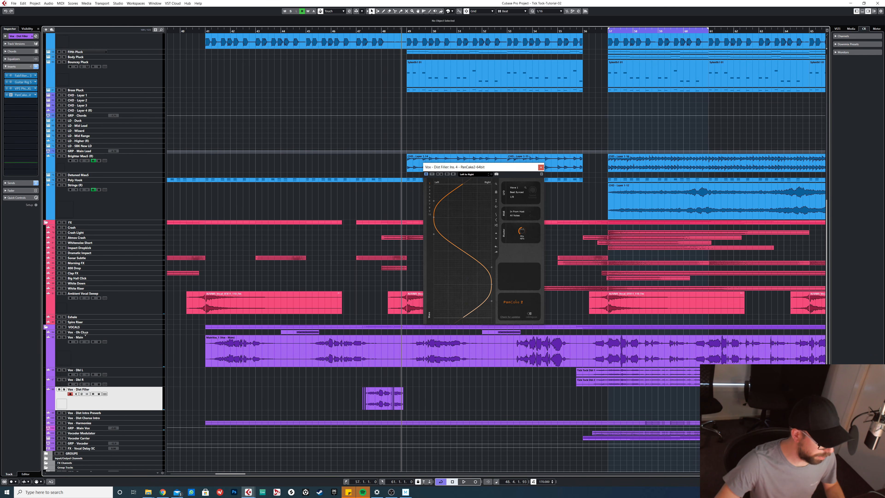
# Step: Solo Vox - Oh Chop, close the PanCake2 window, and play the vocal chop from bar 44
pyautogui.click(85, 333)
pyautogui.click(64, 332)
pyautogui.click(287, 30)
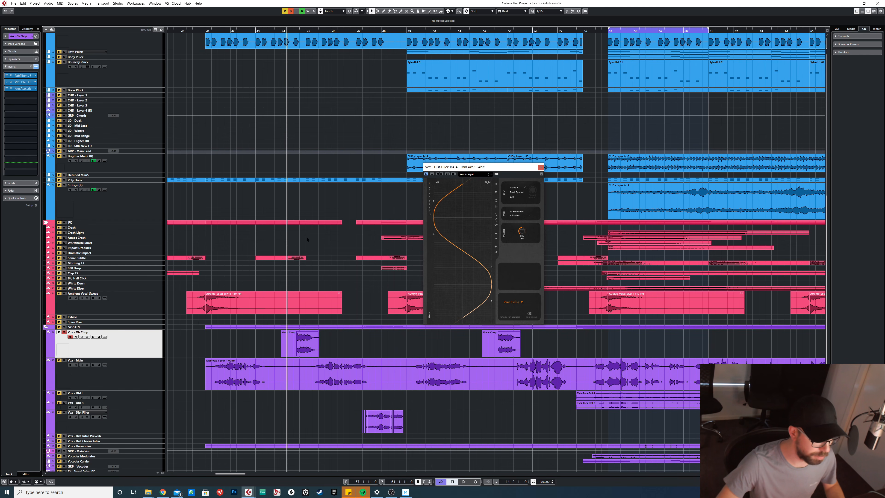
pyautogui.scroll(2, 307, 304)
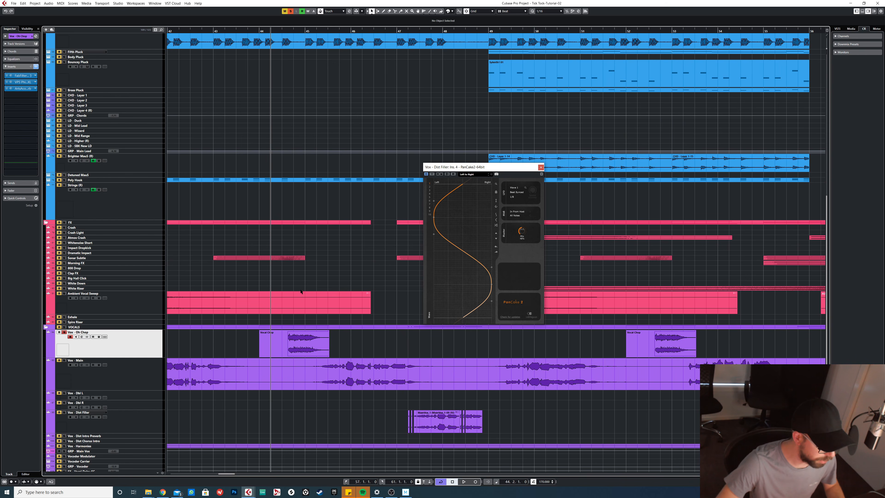
pyautogui.click(541, 168)
pyautogui.press('space')
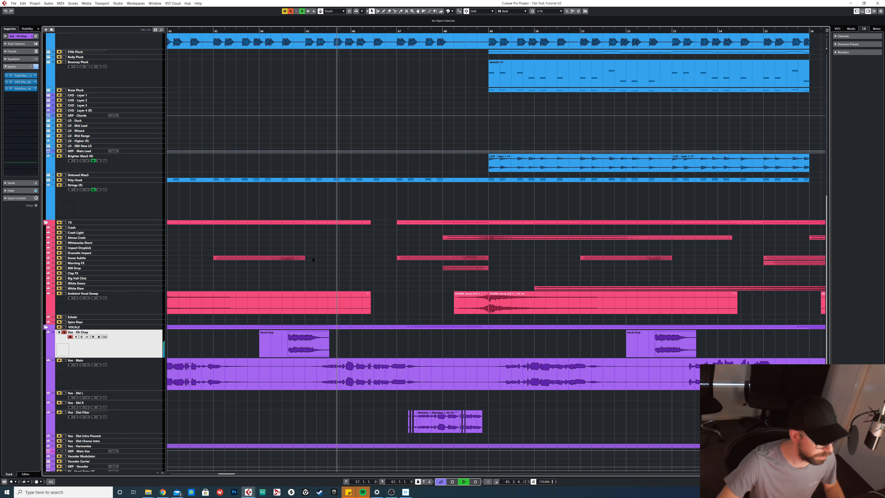
pyautogui.press('space')
pyautogui.scroll(-3, 337, 269)
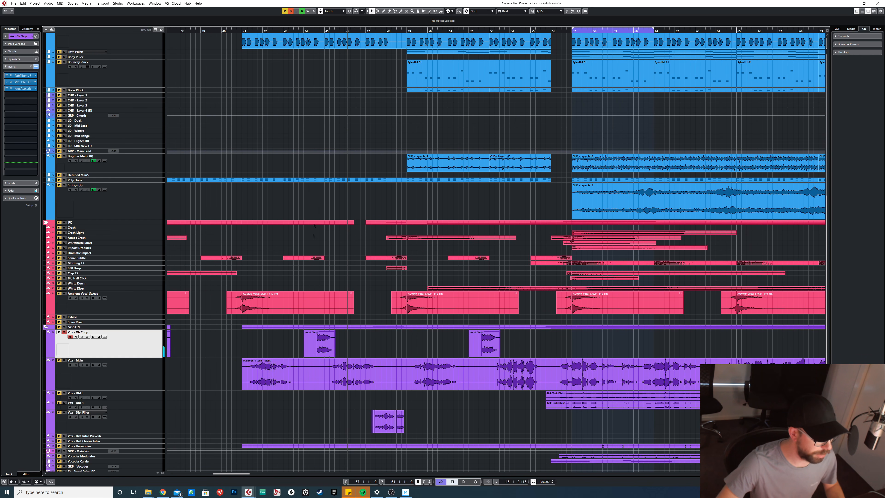
# Step: Clear the solo and play the full mix from bar 41 to hear the chop and filler vocals in context
pyautogui.click(291, 12)
pyautogui.click(242, 31)
pyautogui.press('space')
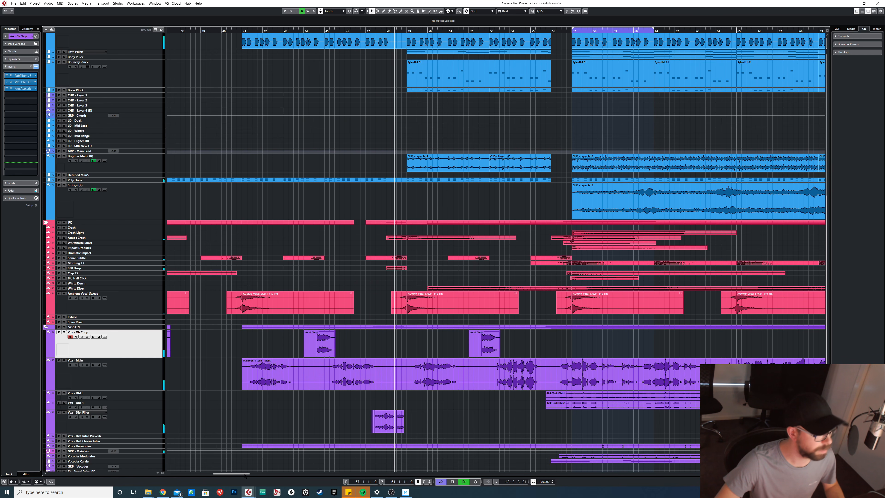
pyautogui.press('space')
# Step: Show the enlarged Vocoder Modulator and Vocoder Carrier tracks, and open the vocoder insert on GRP - Vocoder
pyautogui.moveTo(244, 474); pyautogui.dragTo(250, 474)
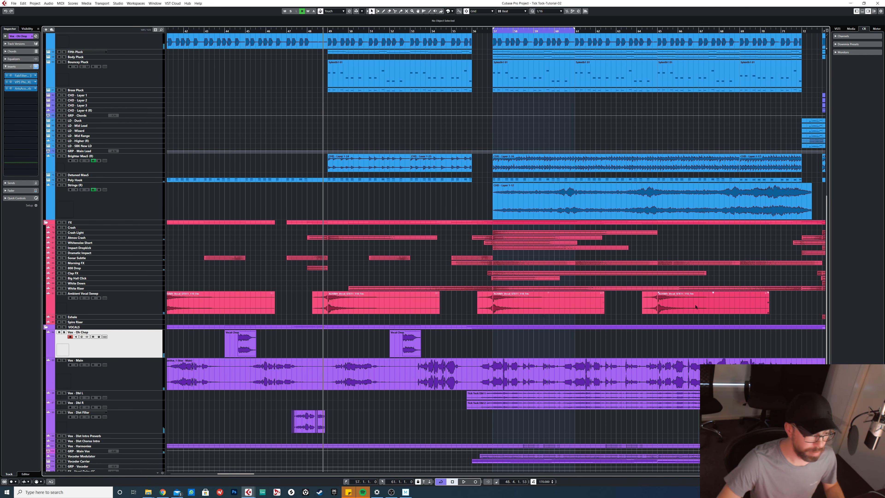
pyautogui.hscroll(4, 475, 331)
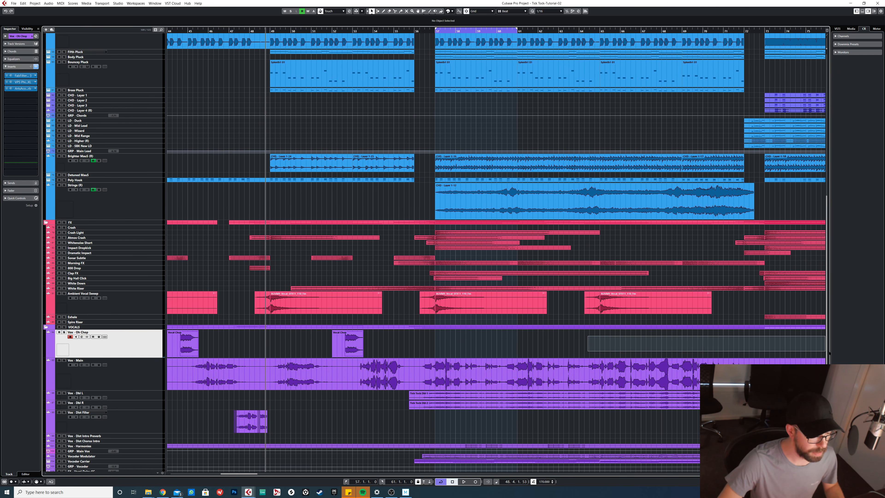
pyautogui.scroll(-3, 475, 331)
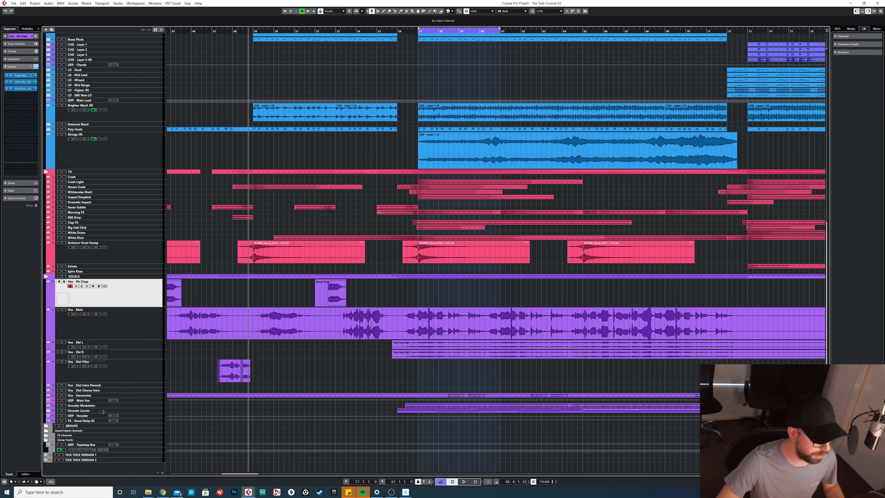
pyautogui.click(96, 406)
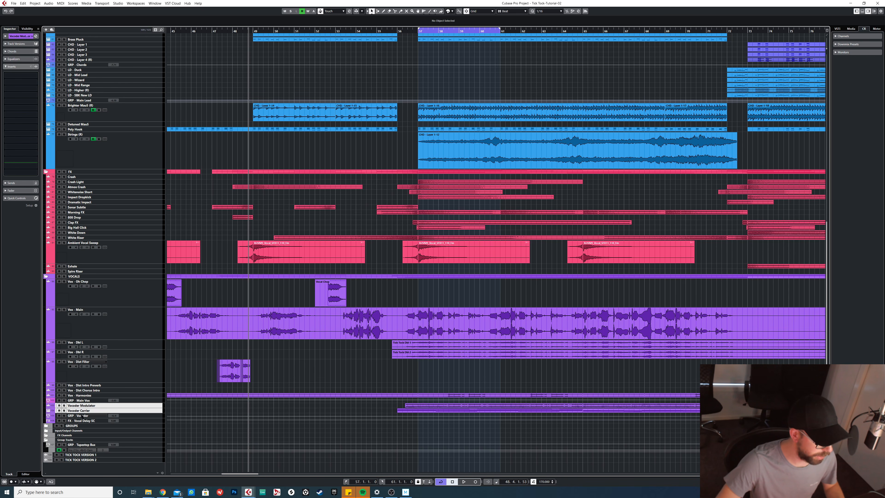
pyautogui.moveTo(83, 413); pyautogui.dragTo(87, 422)
pyautogui.click(86, 434)
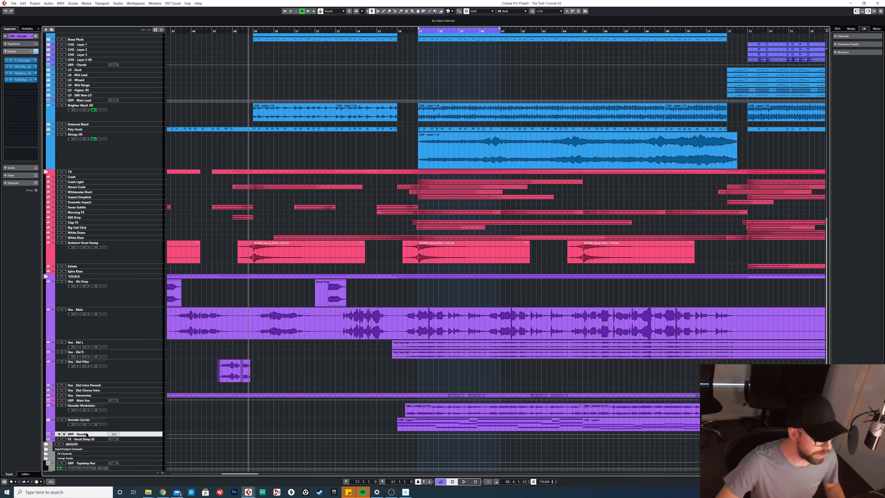
pyautogui.click(21, 60)
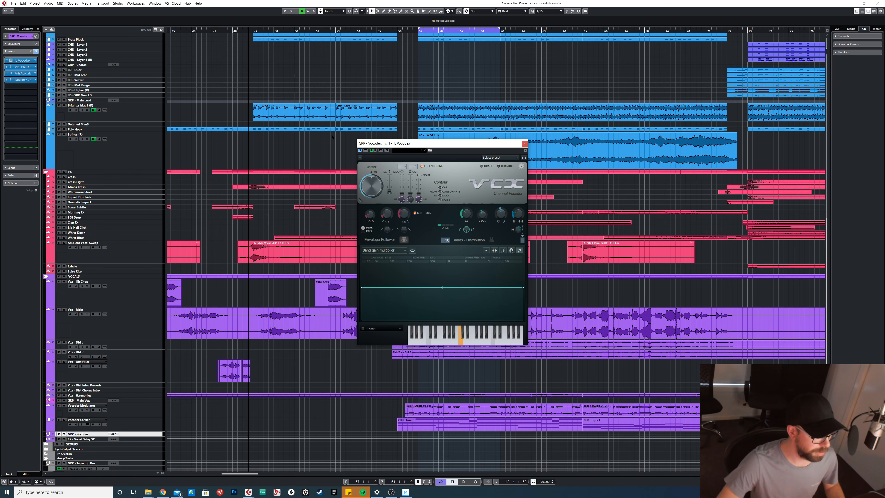
# Step: Select the Vocoder Modulator track and its first clip, and show the track's fader and pan settings
pyautogui.moveTo(418, 143); pyautogui.dragTo(410, 141)
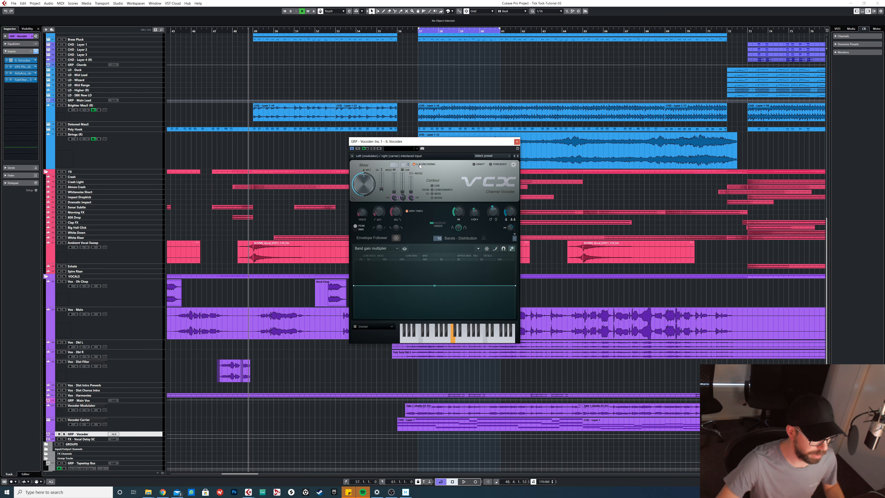
pyautogui.click(95, 404)
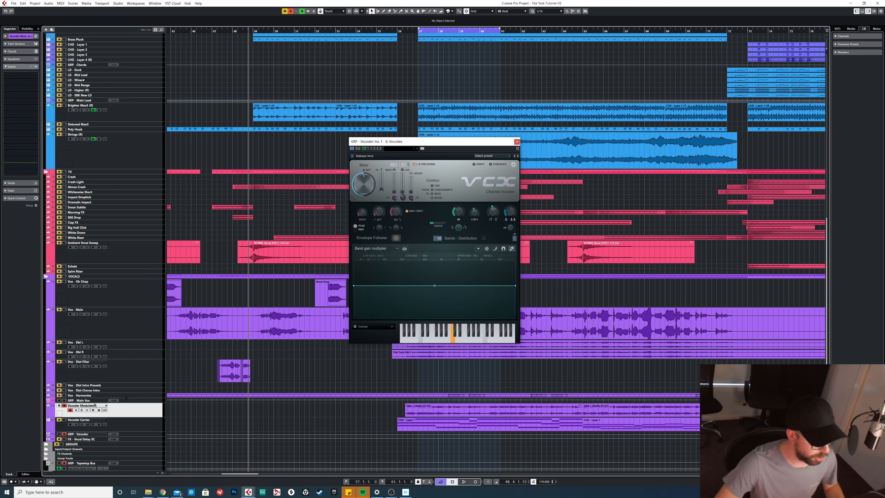
pyautogui.click(488, 404)
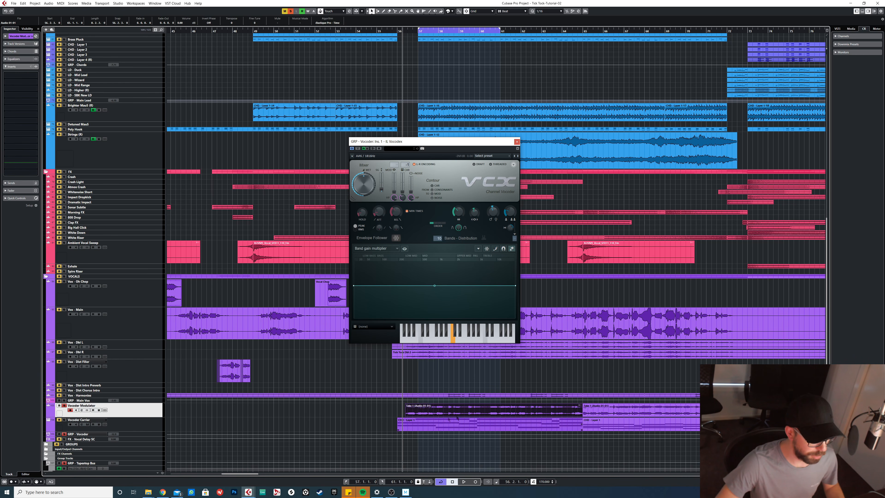
pyautogui.click(13, 190)
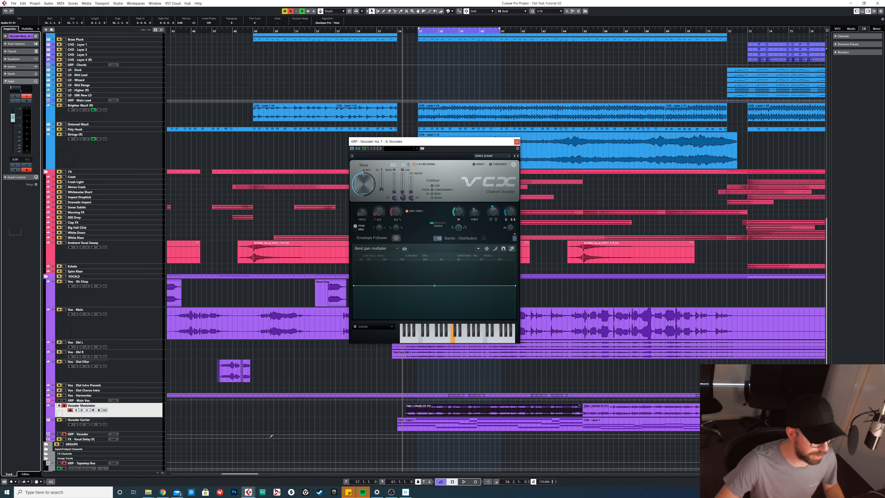
# Step: Select the Vocoder Carrier track and its first clip, and briefly open its Serum instrument
pyautogui.click(79, 418)
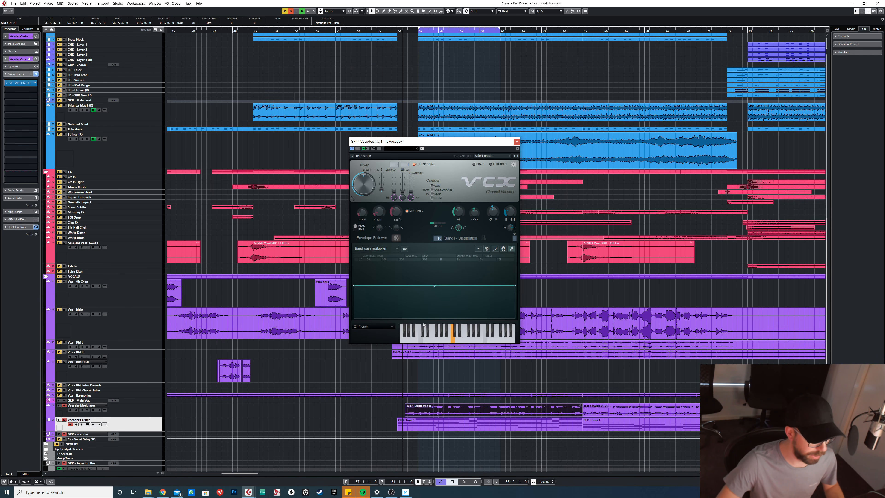
pyautogui.click(418, 425)
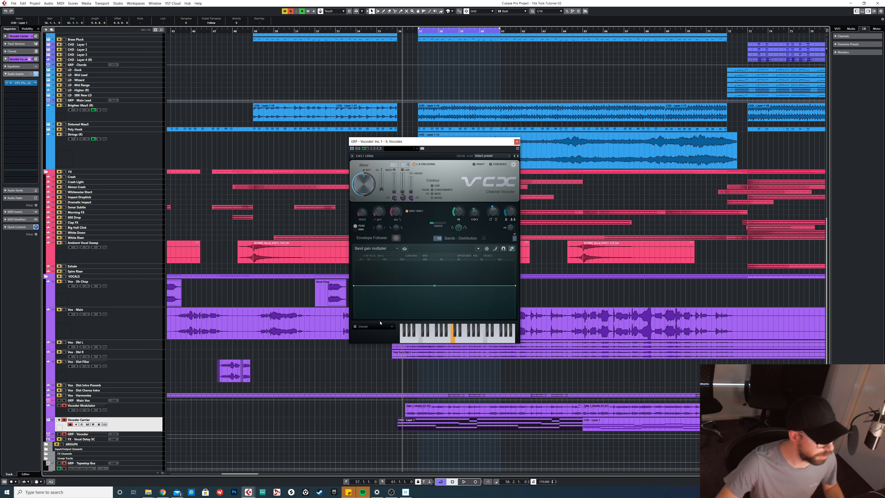
pyautogui.click(29, 60)
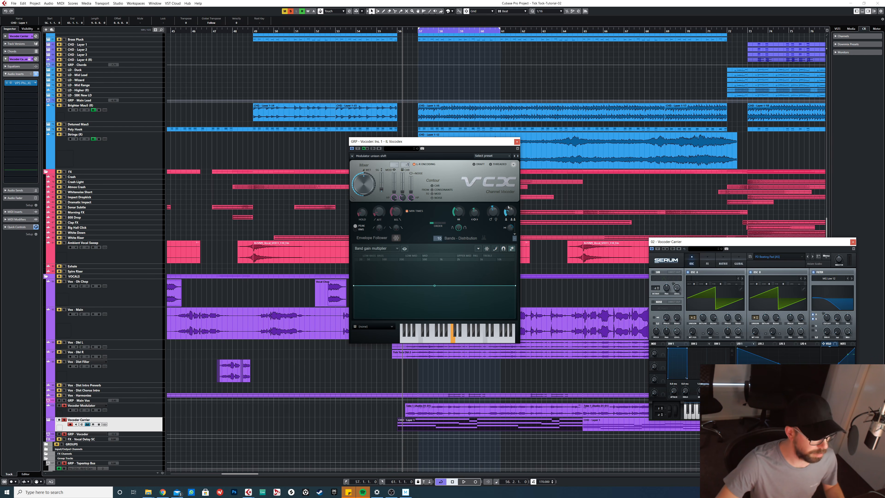
pyautogui.moveTo(775, 244); pyautogui.dragTo(629, 225)
pyautogui.click(707, 223)
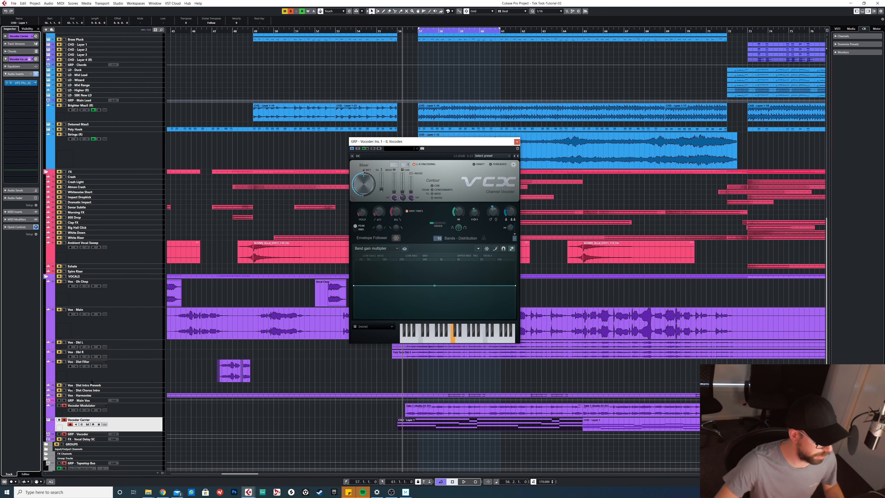
# Step: Show the Vocoder Carrier's fader and pan settings, play the vocoder, and loop its first clip from bar 56 to 65
pyautogui.click(15, 198)
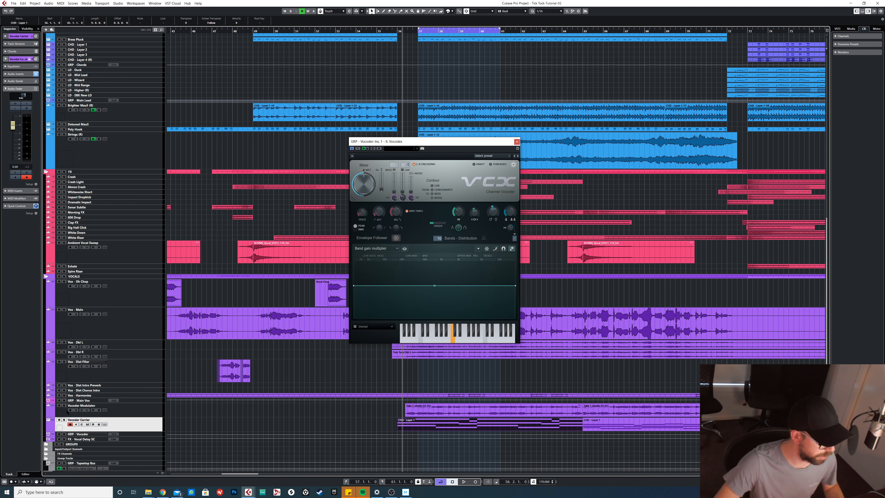
pyautogui.press('space')
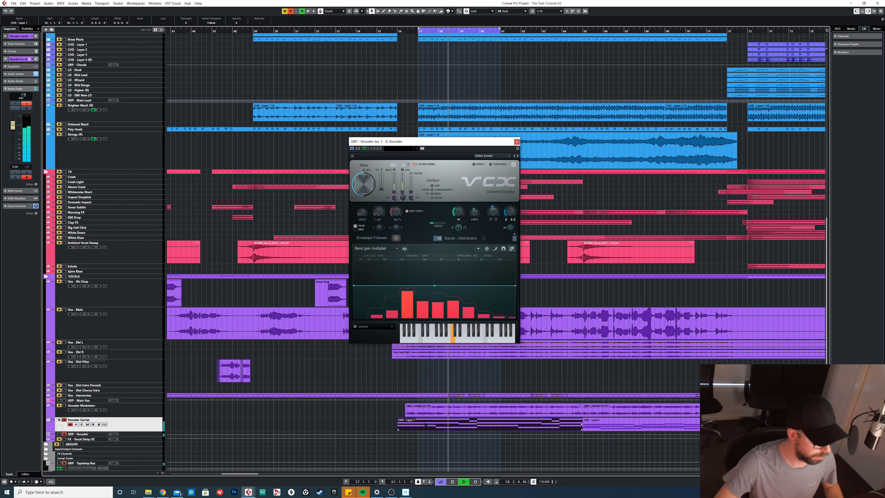
pyautogui.press('p')
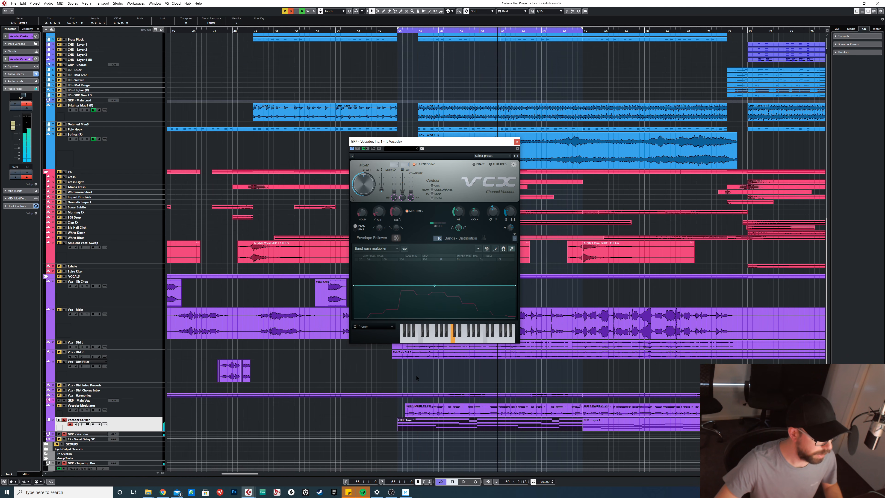
# Step: Reopen Serum on Vocoder Carrier, show its effects page, and close it
pyautogui.click(35, 60)
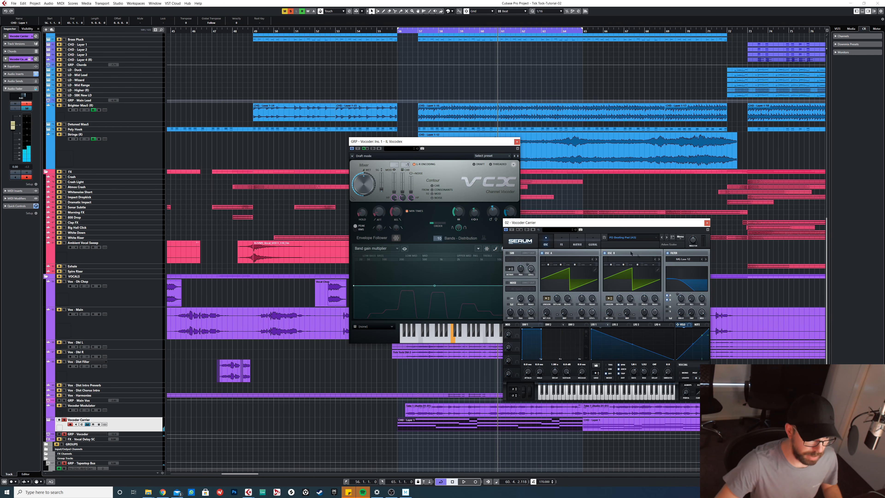
pyautogui.click(561, 239)
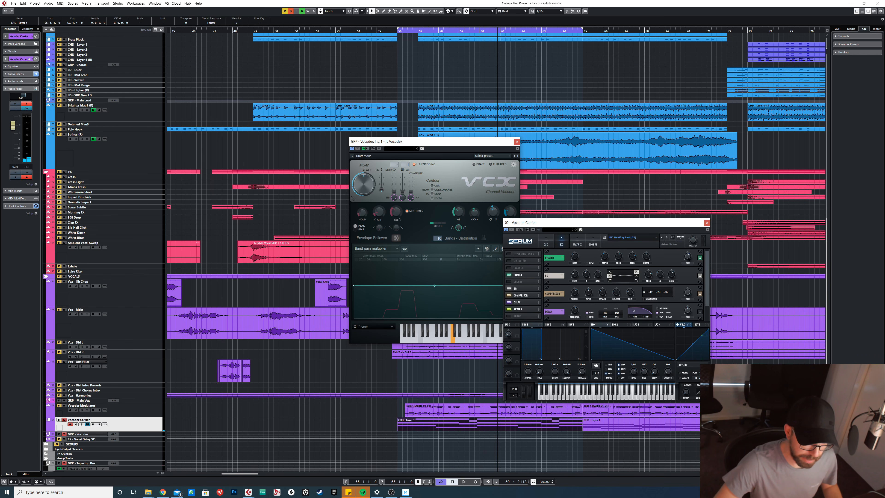
pyautogui.click(706, 222)
# Step: Play the soloed vocoder from bar 56, select Vocoder Modulator, and extend the loop end to bar 72.4
pyautogui.click(404, 32)
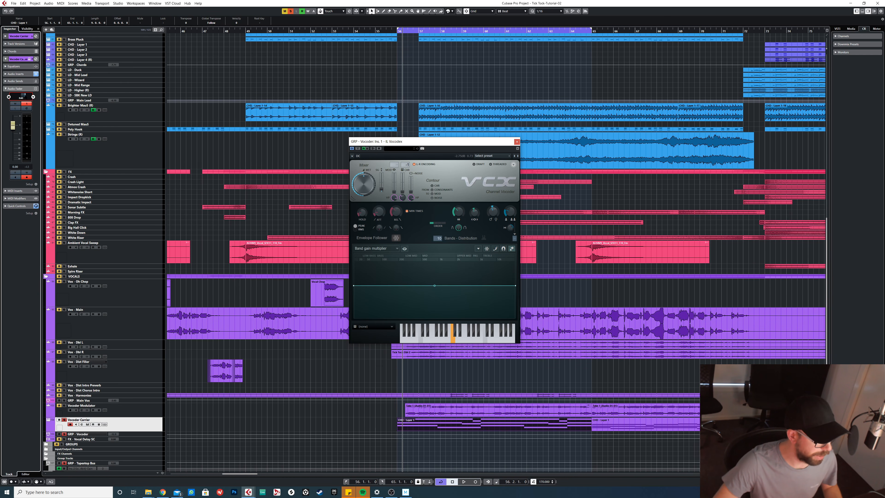
pyautogui.click(66, 406)
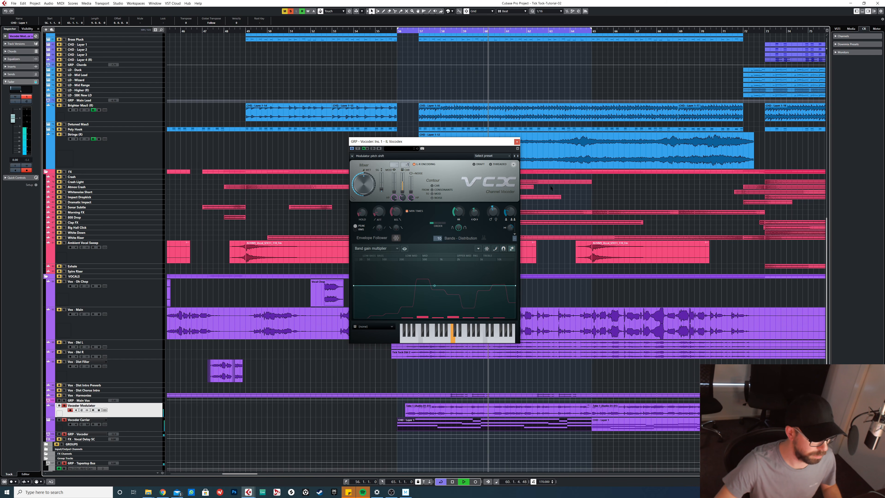
pyautogui.moveTo(588, 30); pyautogui.dragTo(760, 47)
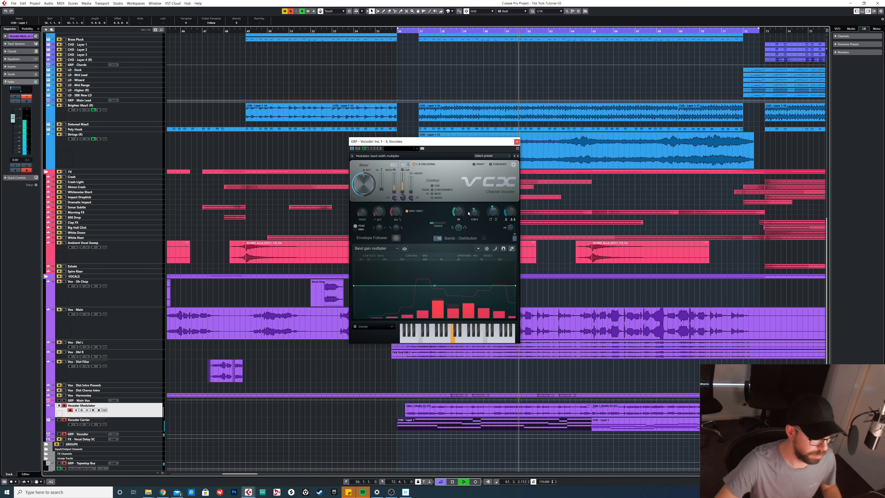
# Step: Add Vox - Main and the Vox - Dbl L and R doubles to the soloed vocoder during playback
pyautogui.click(64, 310)
pyautogui.click(168, 342)
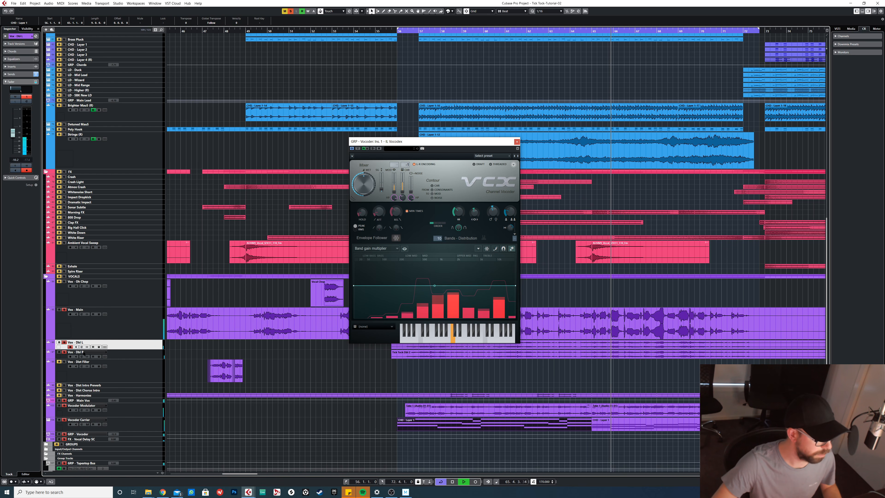
pyautogui.moveTo(705, 376); pyautogui.dragTo(817, 376)
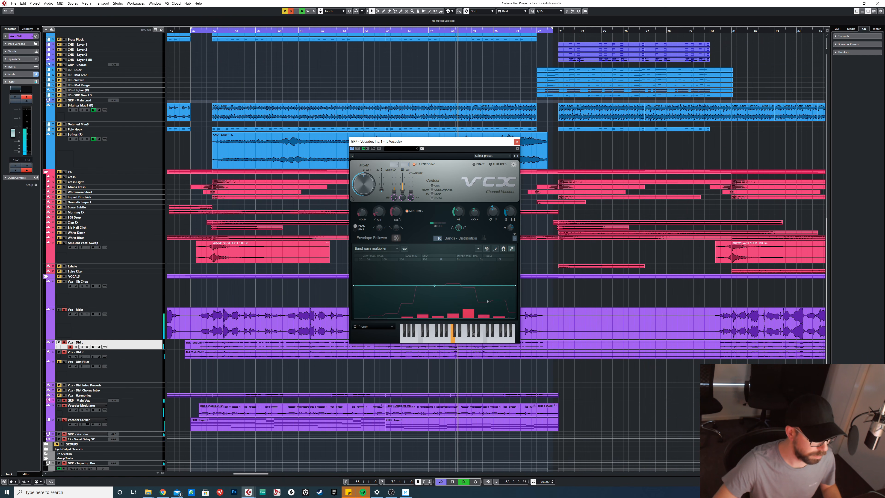
# Step: Close the Vocodex window, clear all solos, and play the full mix to hear the vocoder in context
pyautogui.click(516, 142)
pyautogui.press('g')
pyautogui.press('space')
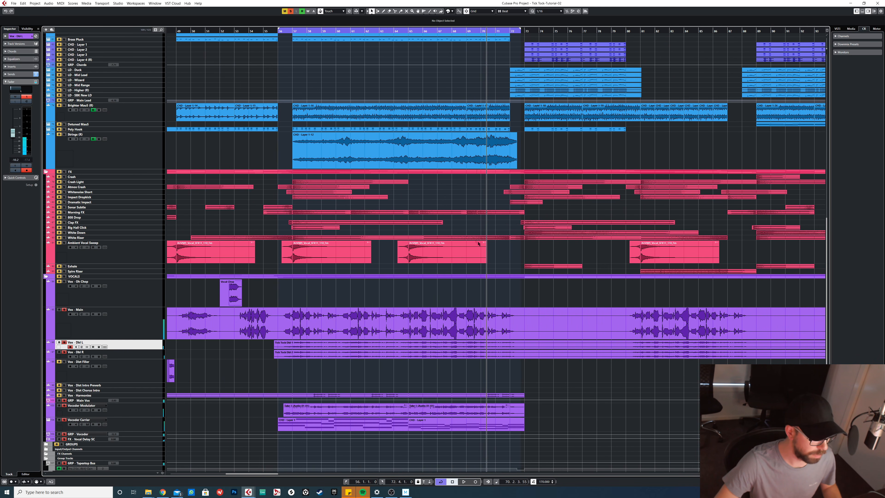
pyautogui.click(290, 11)
pyautogui.press('space')
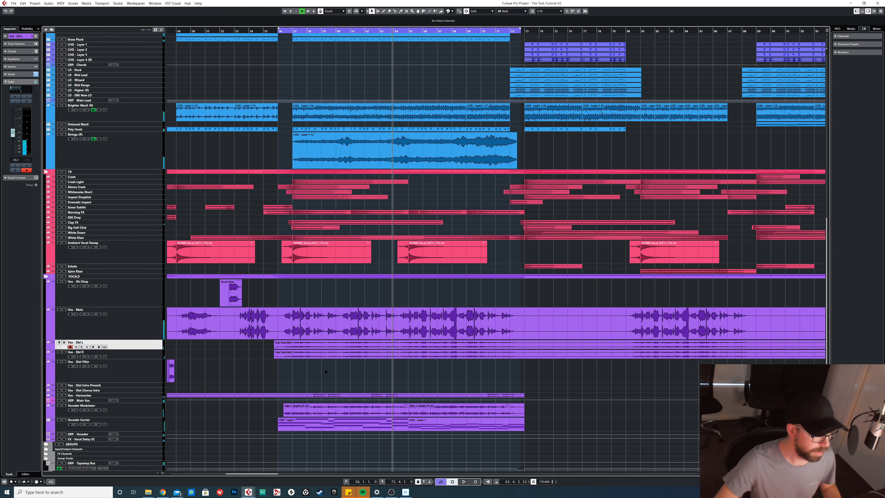
# Step: Go to the lead synths around bar 72 and select the tracks from LD - Duck to LD - SBK New LD
pyautogui.moveTo(591, 370); pyautogui.dragTo(703, 379)
pyautogui.moveTo(824, 382); pyautogui.dragTo(826, 381)
pyautogui.scroll(7, 485, 327)
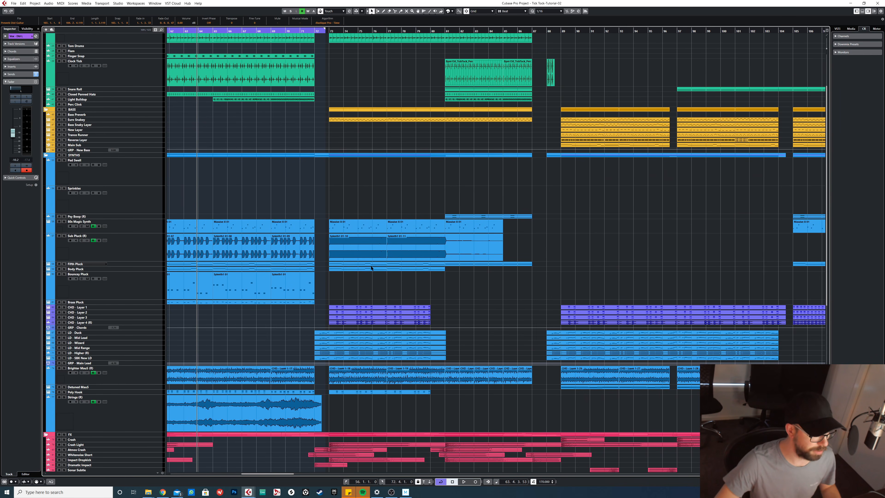
pyautogui.click(301, 334)
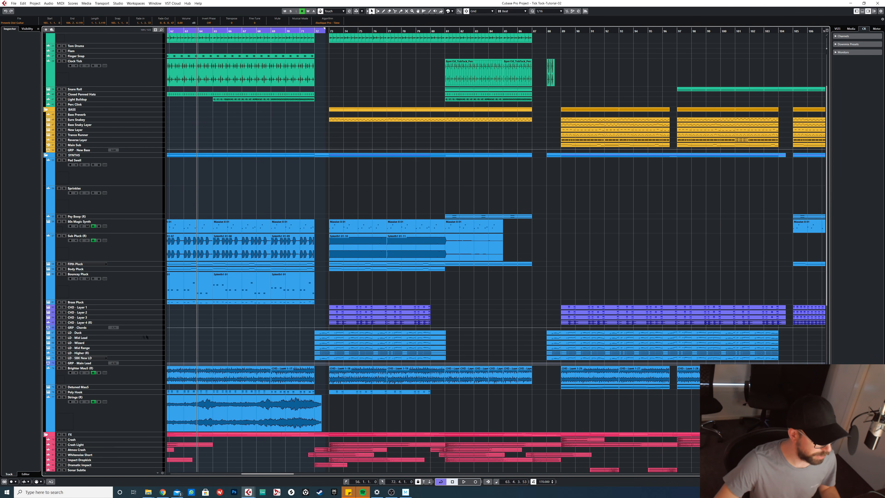
pyautogui.click(93, 334)
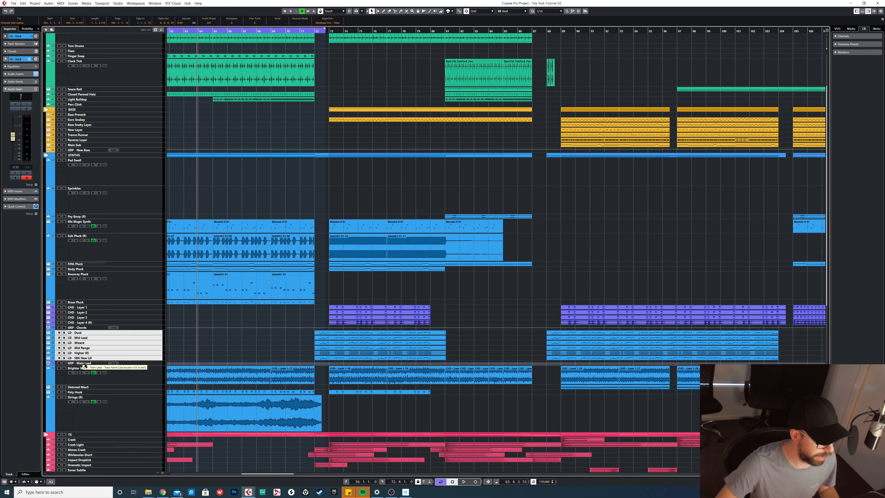
# Step: Bypass all inserts on GRP - Main Lead, with the lead layers soloed and looped from bar 72 to 81
pyautogui.click(106, 363)
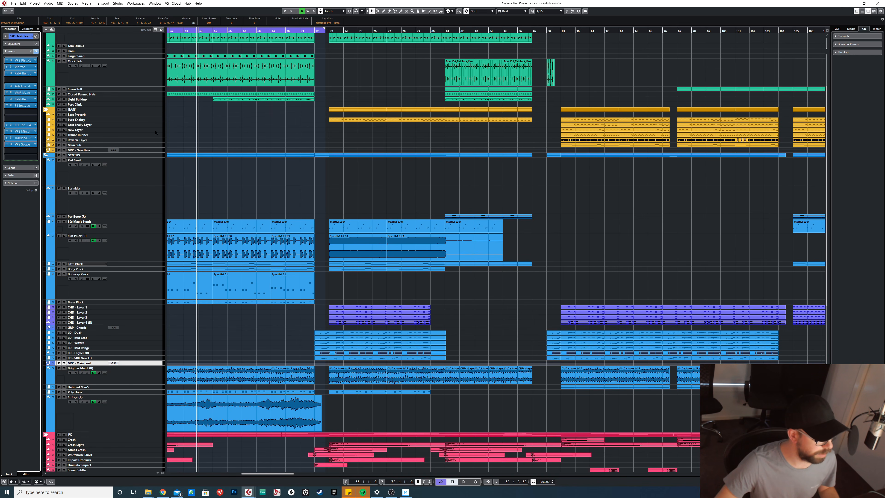
pyautogui.click(35, 51)
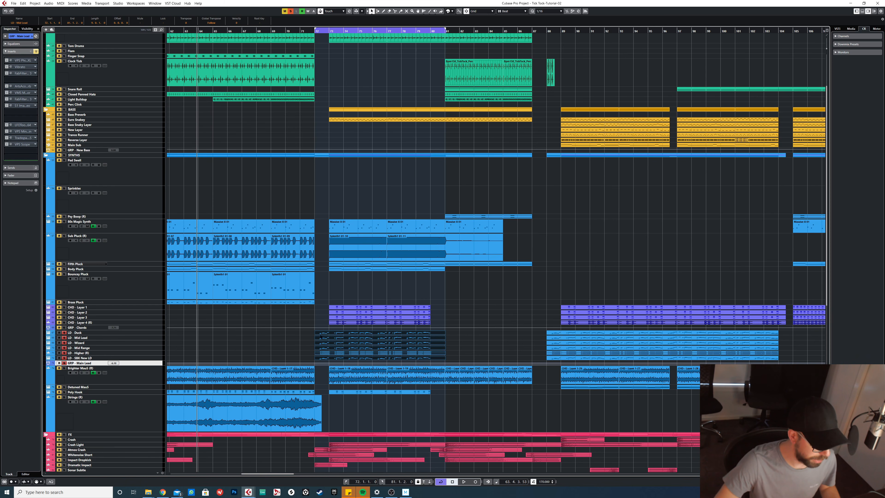
# Step: Open the LD - Mid Lead clip at bar 72 in the Key Editor and play its melody from the start
pyautogui.click(312, 333)
pyautogui.moveTo(337, 344); pyautogui.dragTo(336, 344)
pyautogui.doubleClick(336, 344)
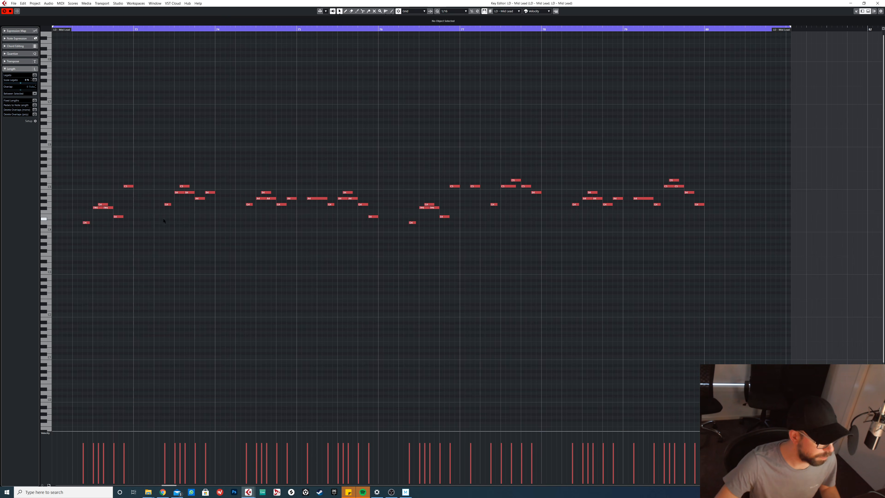
pyautogui.moveTo(80, 30); pyautogui.dragTo(52, 30)
pyautogui.press('space')
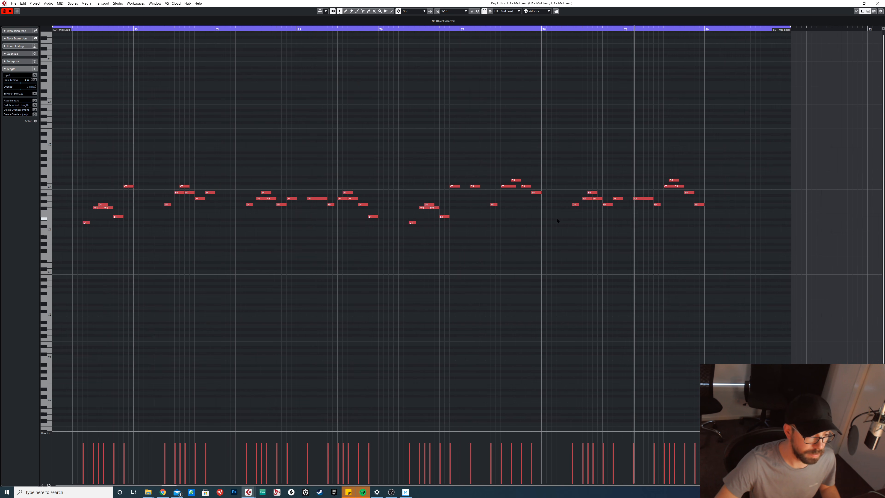
# Step: Examine the note pattern of the LD - Mid Lead melody across the clip, and close the Key Editor
pyautogui.hscroll(-1, 107, 170)
pyautogui.scroll(3, 106, 185)
pyautogui.scroll(-2, 132, 199)
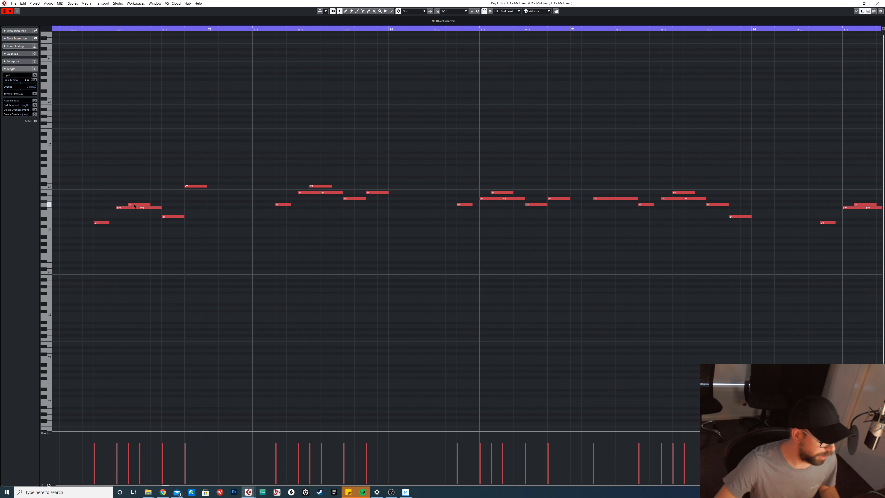
pyautogui.scroll(-1, 136, 203)
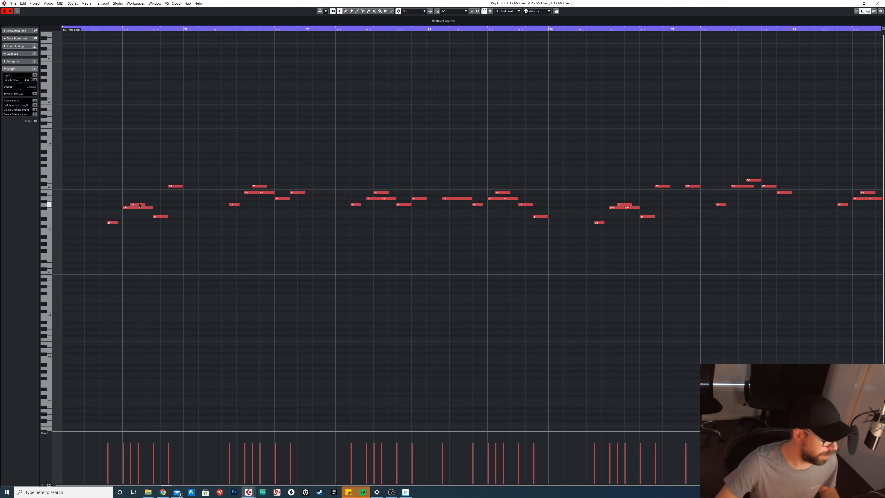
pyautogui.scroll(-1, 139, 204)
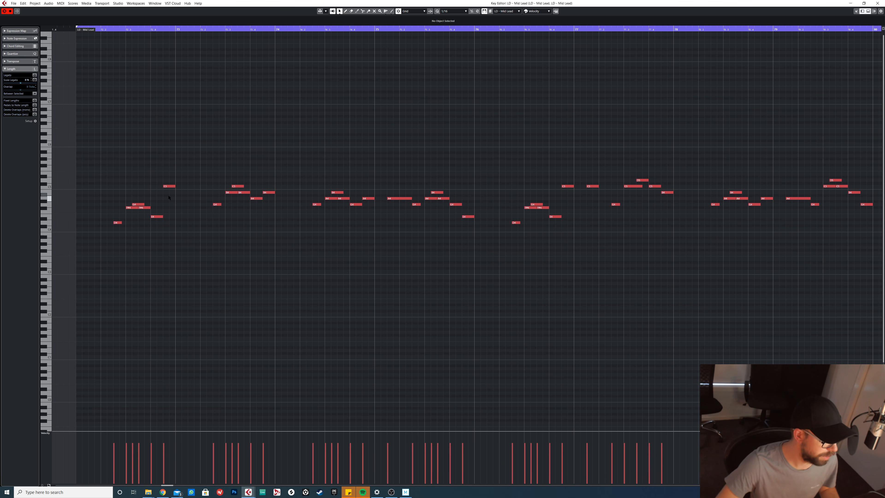
pyautogui.scroll(-1, 167, 198)
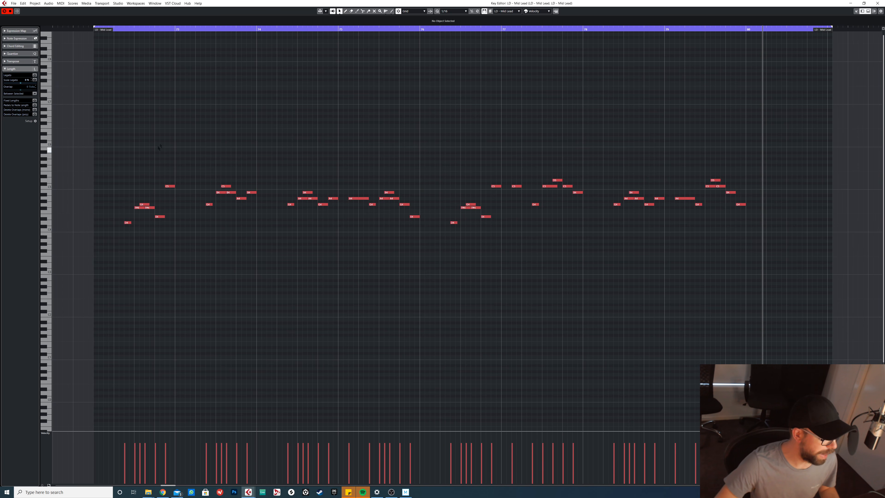
pyautogui.scroll(-1, 221, 70)
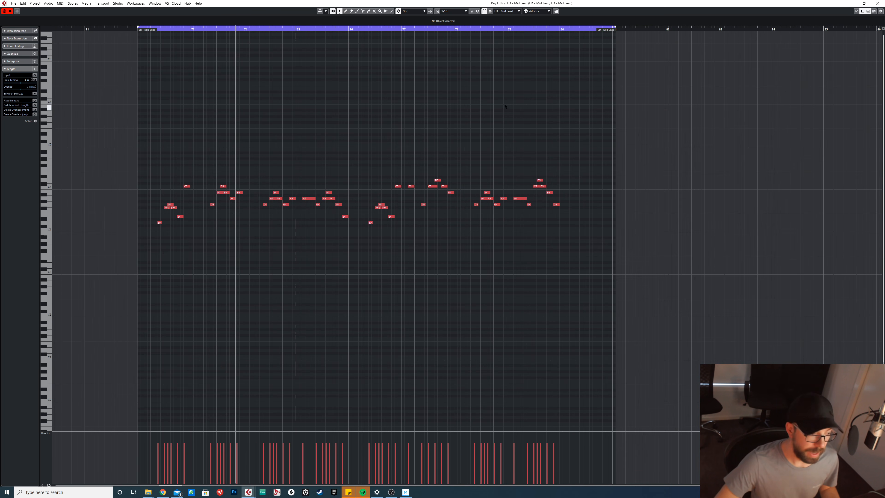
pyautogui.click(874, 4)
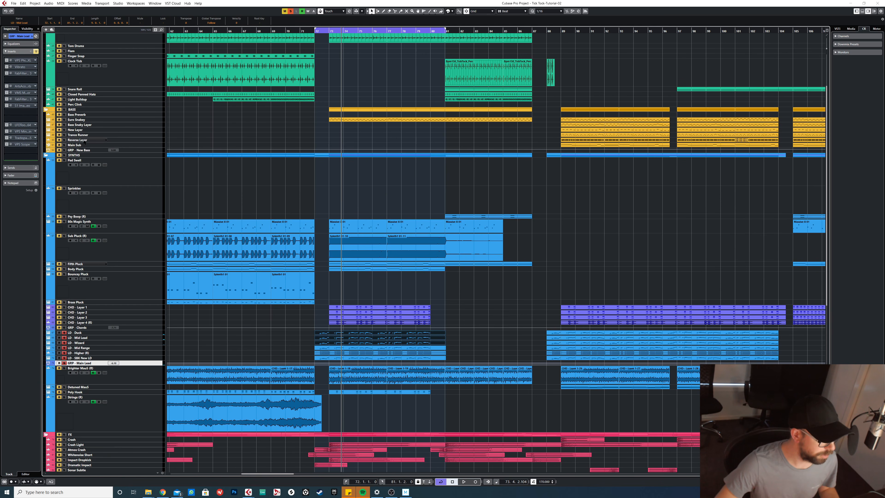
# Step: Show the used automation of GRP - Main Lead and enlarge its Vibrato Depth lane
pyautogui.scroll(3, 342, 283)
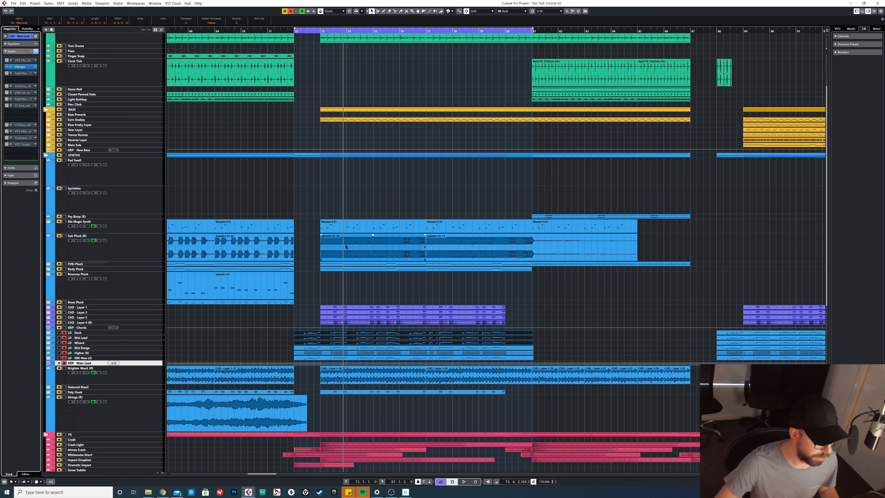
pyautogui.moveTo(301, 30); pyautogui.dragTo(274, 33)
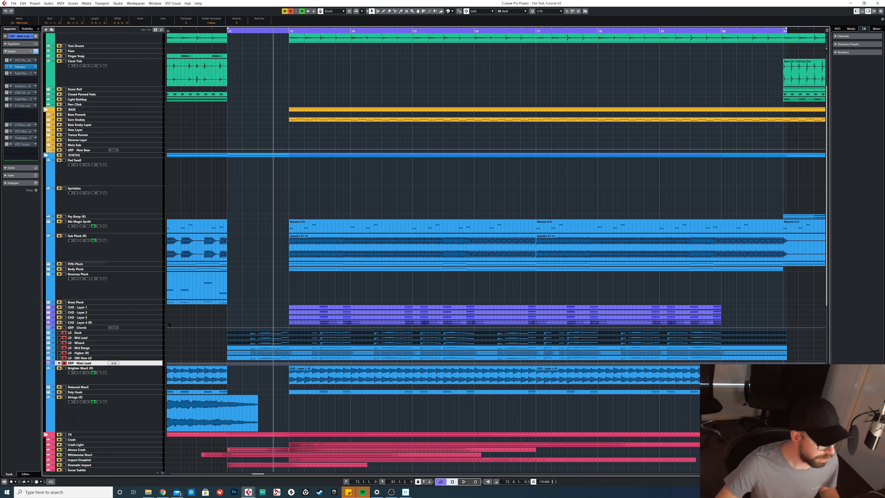
pyautogui.rightClick(80, 363)
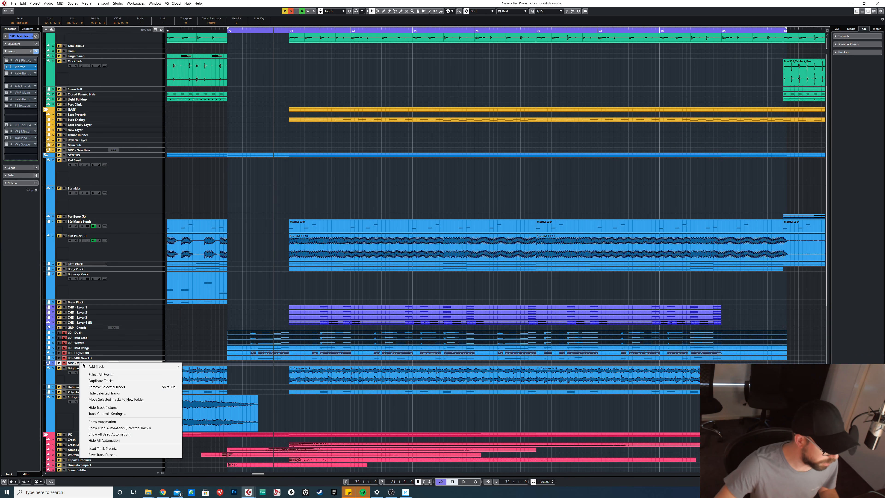
pyautogui.click(114, 426)
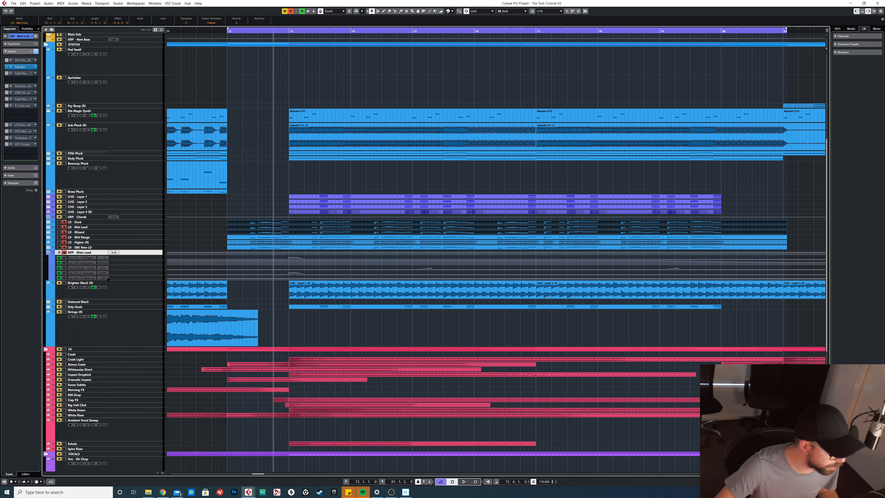
pyautogui.moveTo(115, 271); pyautogui.dragTo(121, 295)
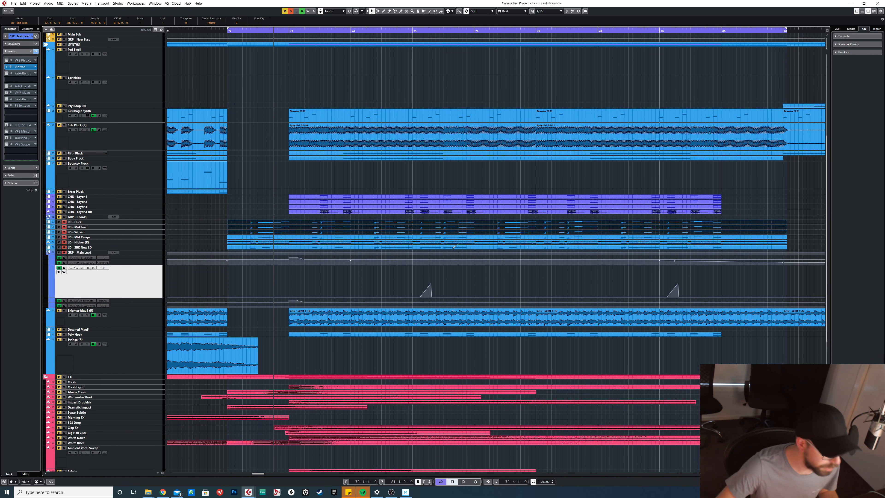
# Step: Play the lead passage around bar 75 repeatedly to hear the automated Vibrato Depth ramp
pyautogui.click(416, 31)
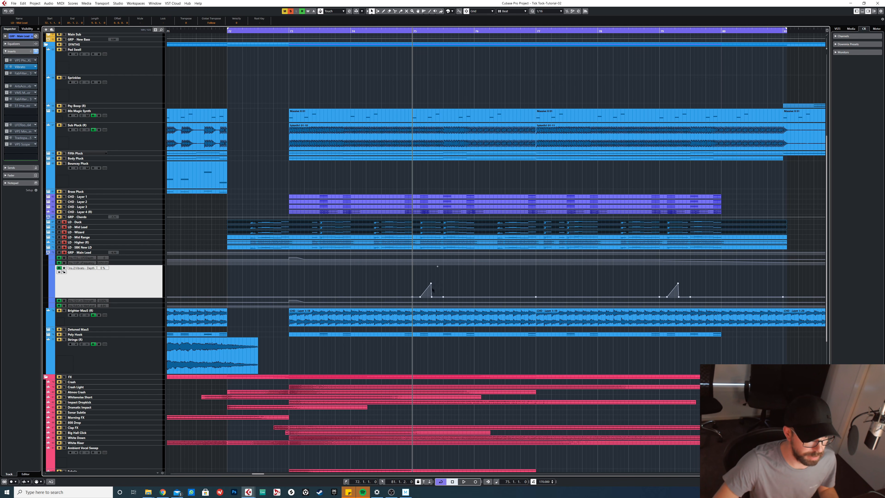
pyautogui.press('space')
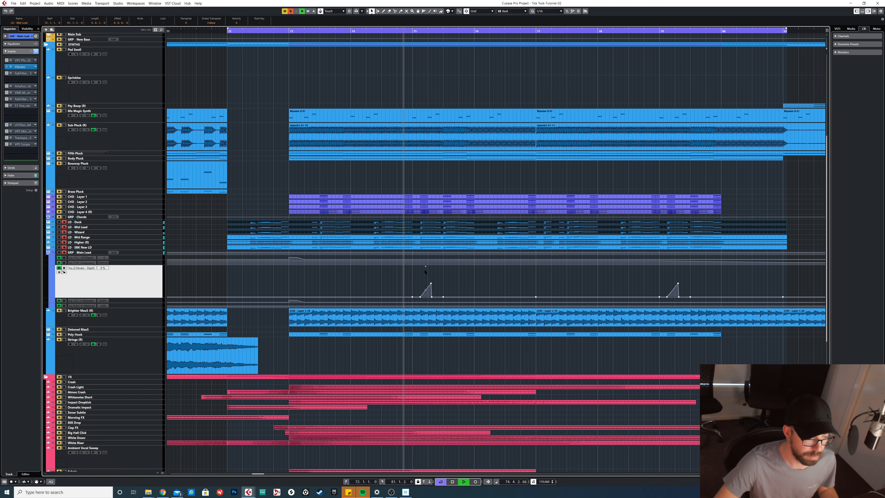
pyautogui.press('space')
pyautogui.click(414, 32)
pyautogui.press('space')
pyautogui.press('space')
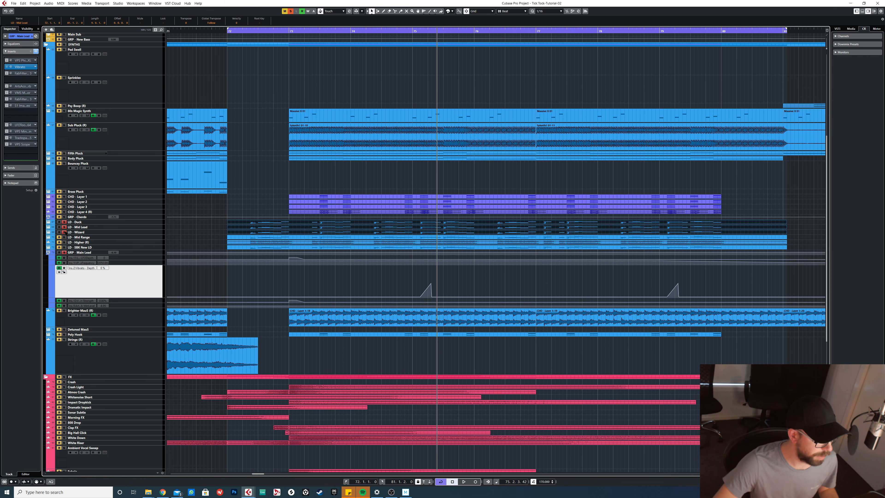
# Step: Shorten the loop to end at 80.2.1 and play the lead from bar 72, starting with LD - Duck soloed
pyautogui.click(232, 31)
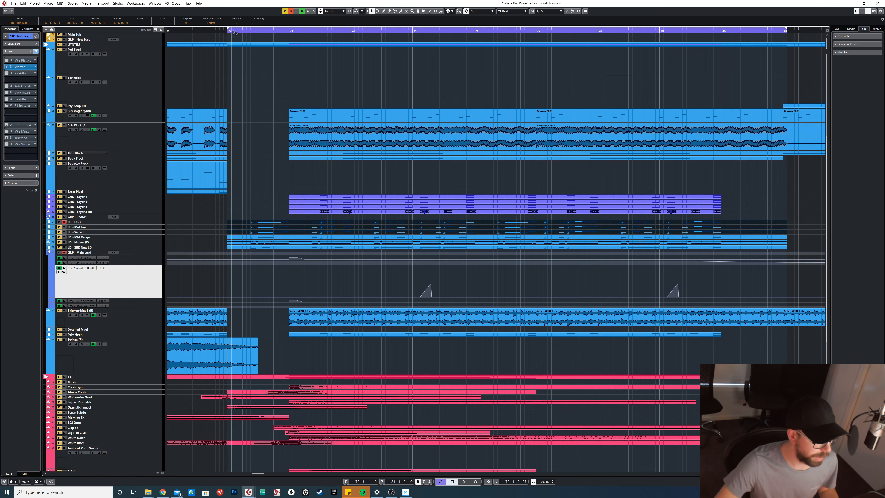
pyautogui.click(345, 222)
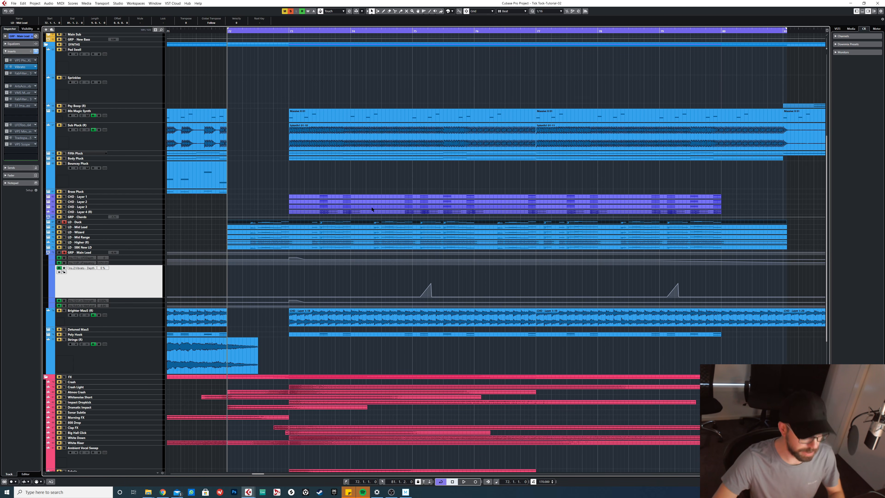
pyautogui.moveTo(784, 31); pyautogui.dragTo(736, 30)
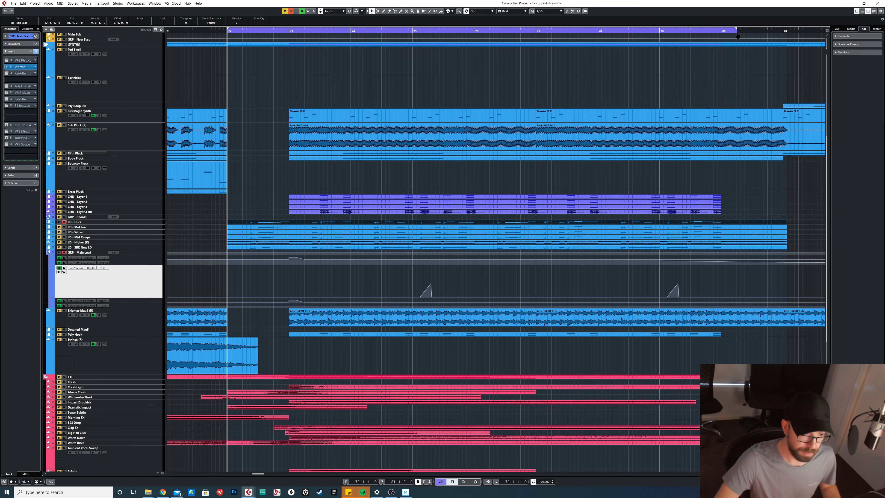
pyautogui.press('space')
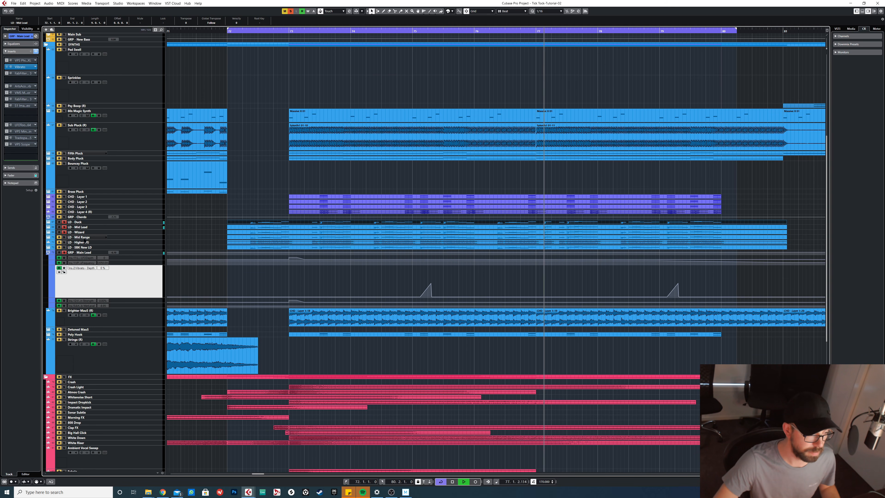
# Step: Audition the lead layers during playback by changing the soloed tracks, from LD - Wizard and LD - Mid Range through to LD - SBK New LD
pyautogui.click(70, 232)
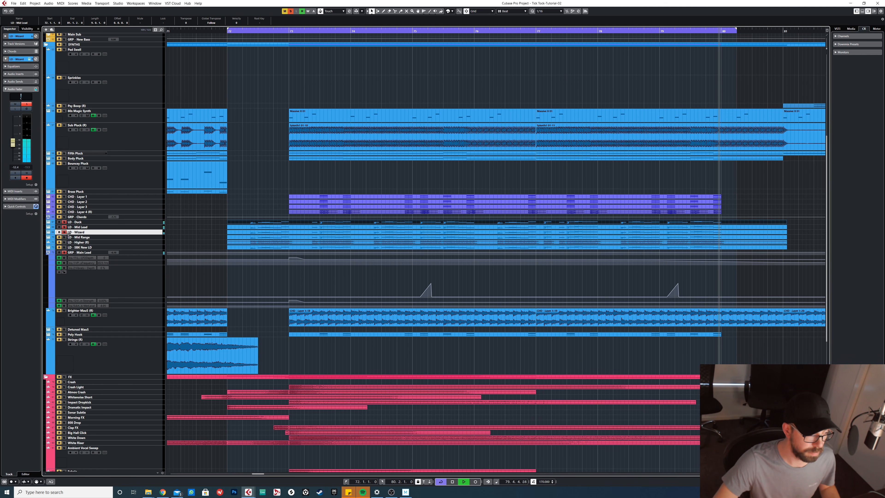
pyautogui.click(74, 237)
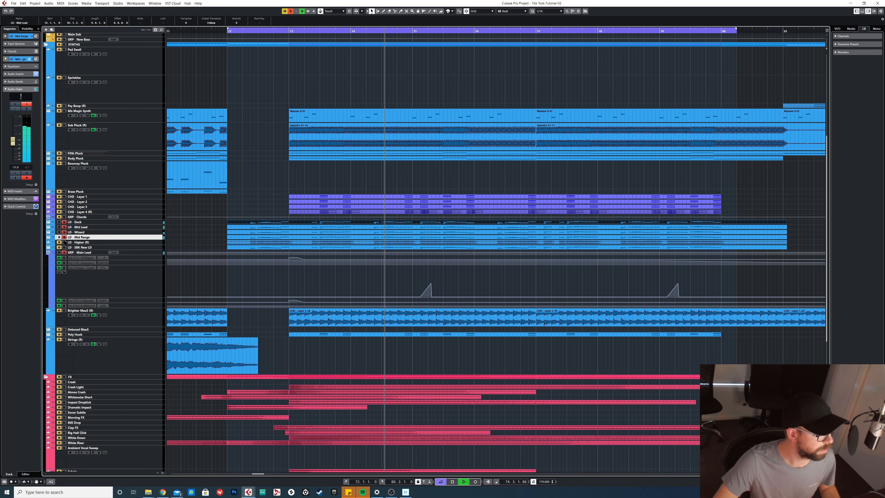
pyautogui.click(64, 237)
pyautogui.click(64, 237)
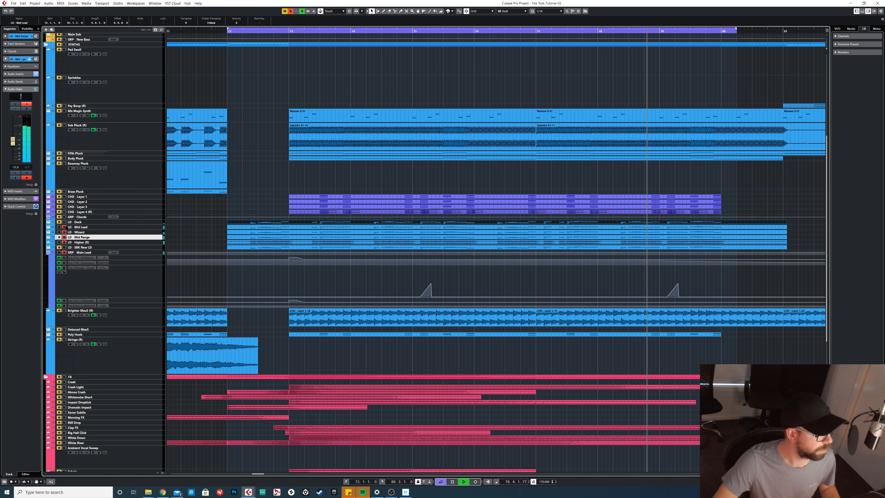
pyautogui.click(80, 222)
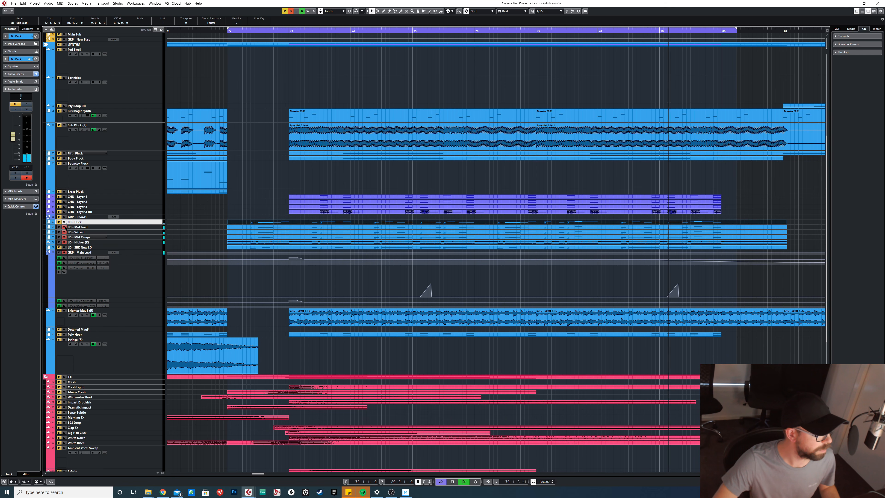
pyautogui.click(77, 247)
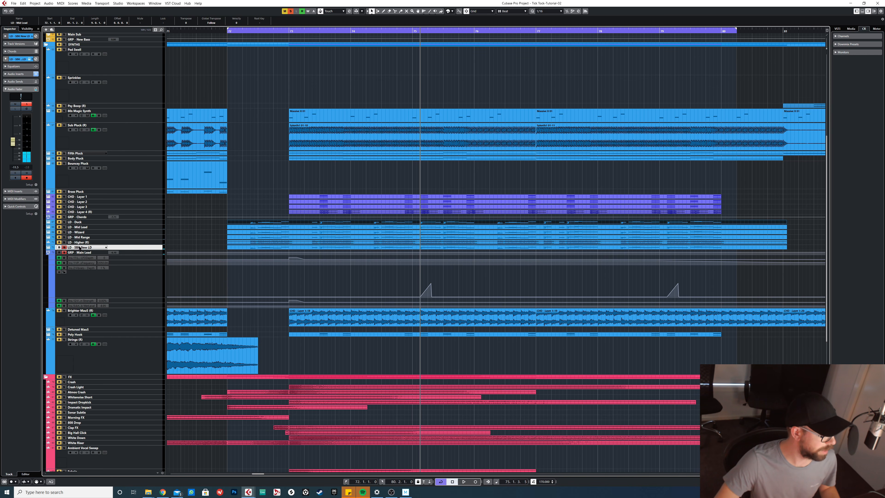
# Step: Solo all lead layers from LD - Duck to LD - SBK New LD again and play them together
pyautogui.click(65, 242)
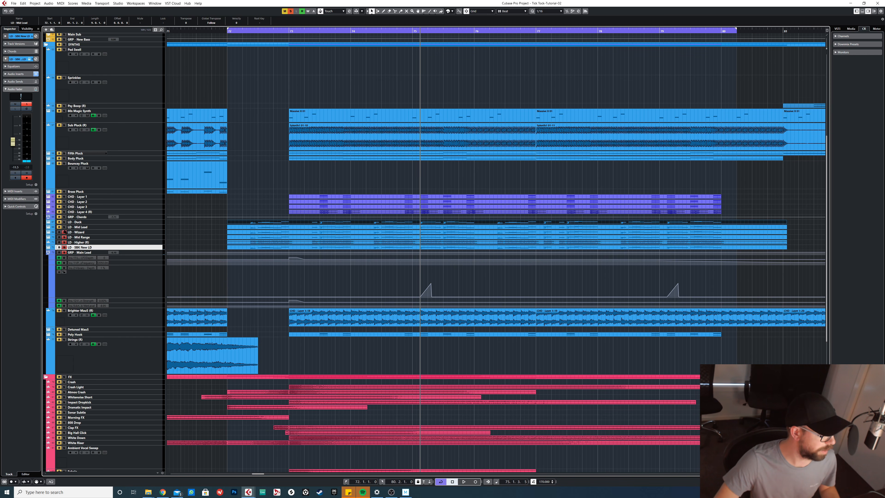
pyautogui.click(114, 222)
pyautogui.press('space')
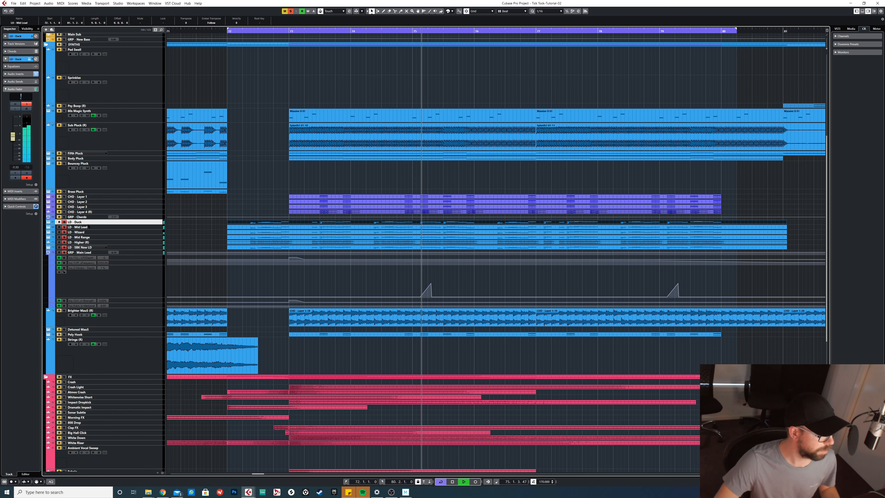
pyautogui.press('space')
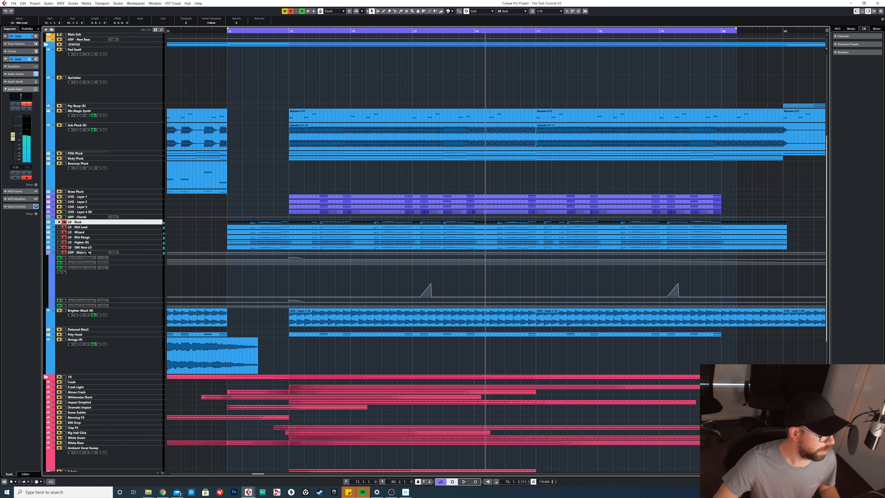
# Step: Activate the low-cut FabFilter Pro-Q 3 in insert 3 of GRP - Main Lead and play the lead through it
pyautogui.click(89, 252)
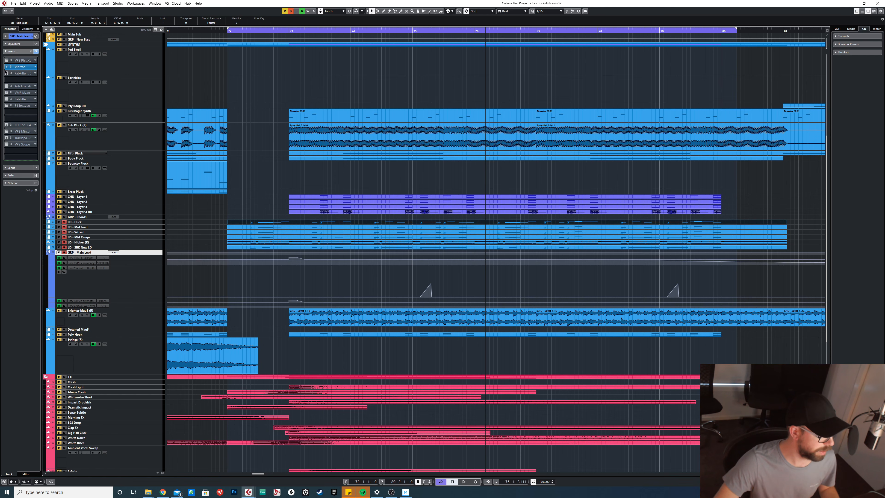
pyautogui.click(29, 73)
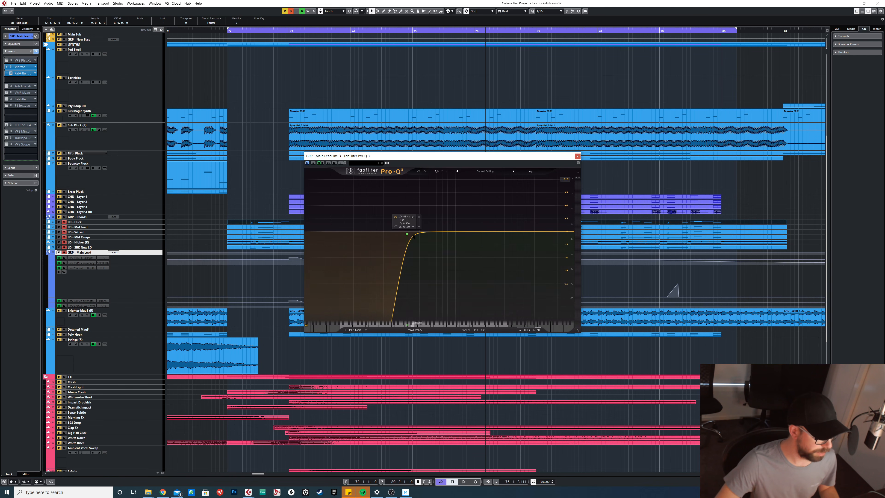
pyautogui.press('space')
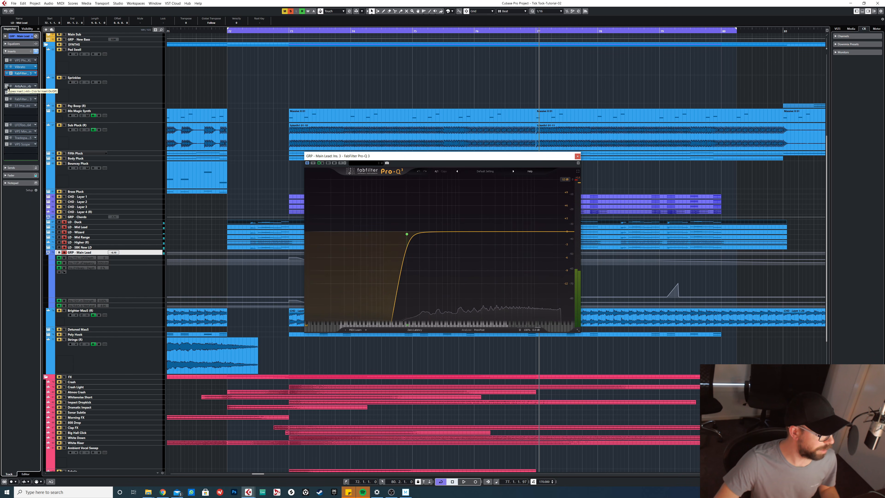
# Step: Activate ArtsAcousticReverb in insert 5 of GRP - Main Lead, play the lead with it, and close both plugin windows
pyautogui.click(23, 86)
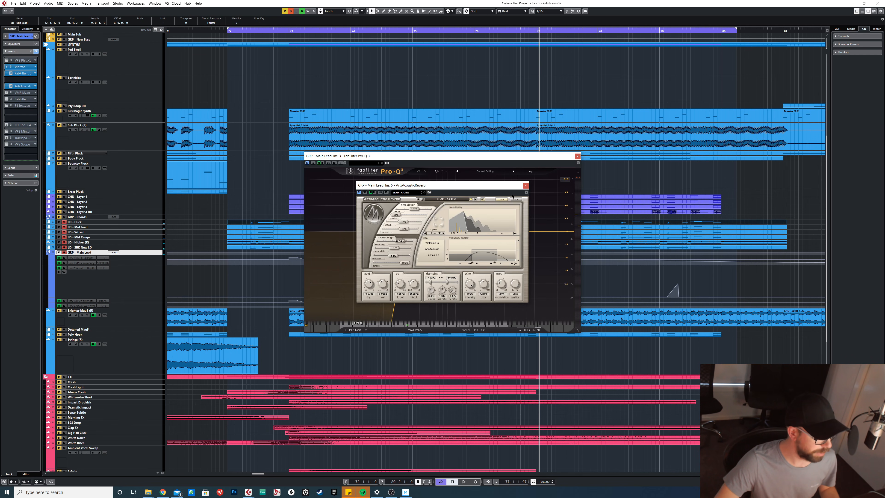
pyautogui.press('space')
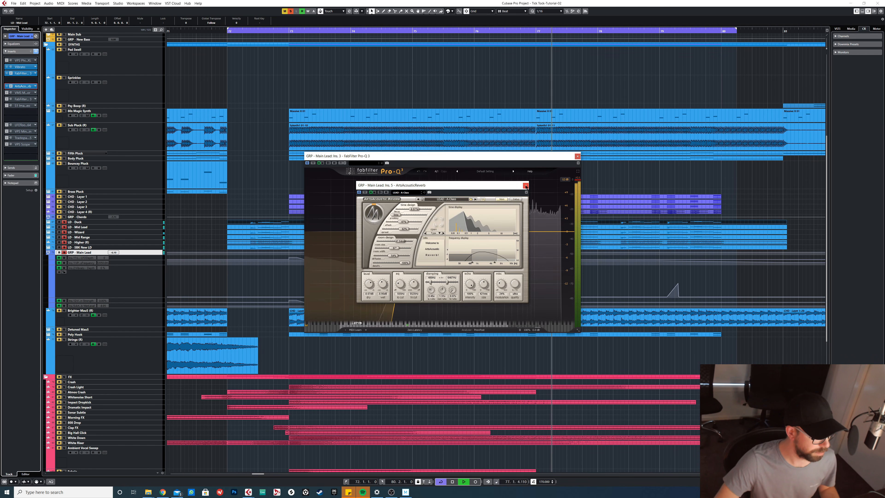
pyautogui.click(577, 156)
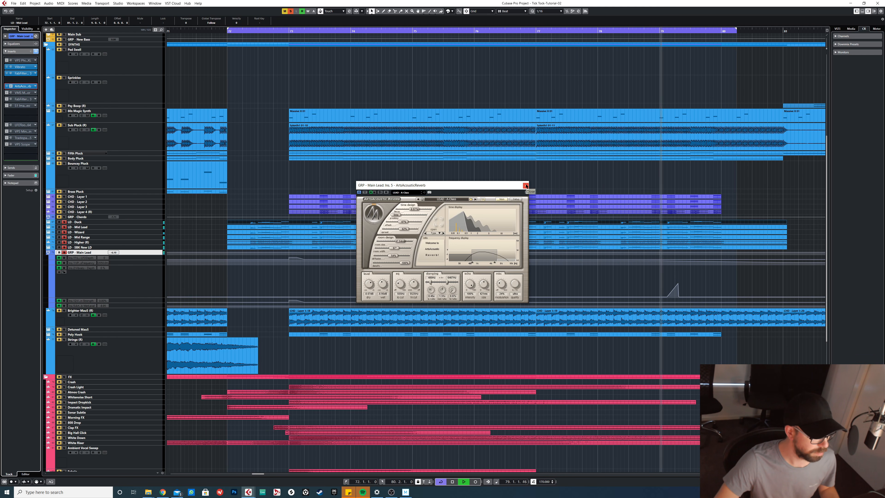
pyautogui.click(525, 186)
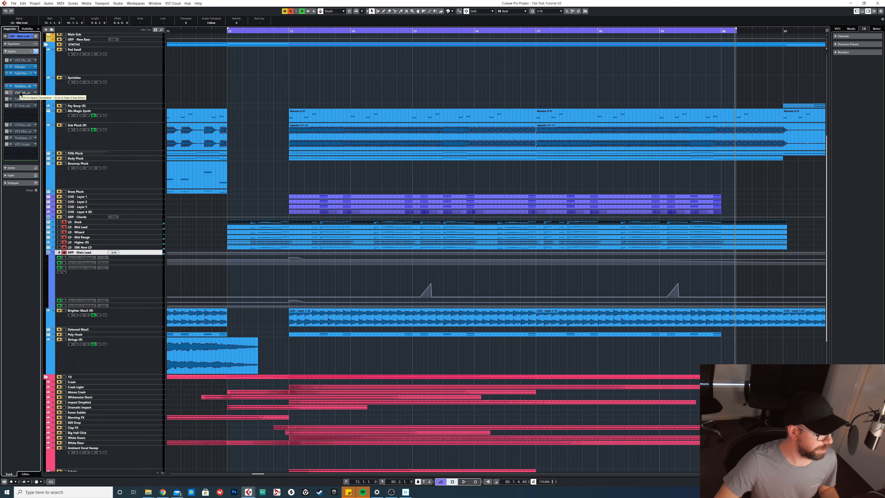
# Step: Activate the VMS Multiband Compressor in insert 6 of GRP - Main Lead, play the lead through it, and close its window
pyautogui.click(7, 93)
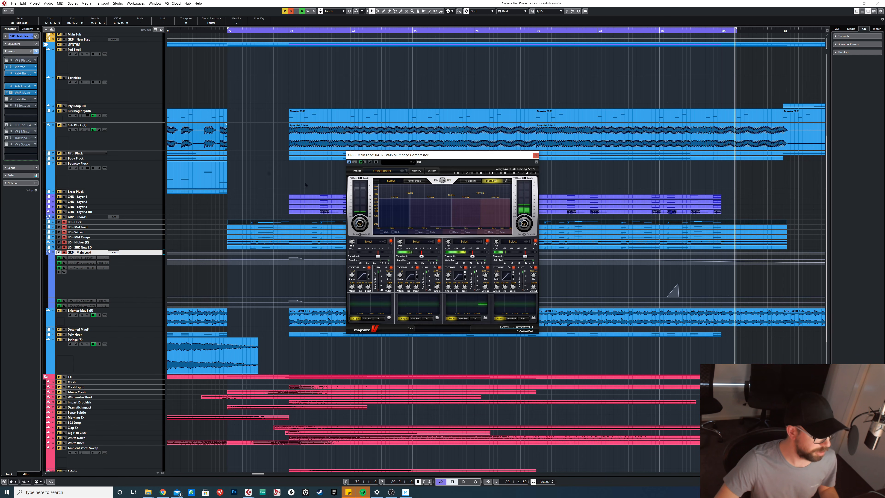
pyautogui.press('space')
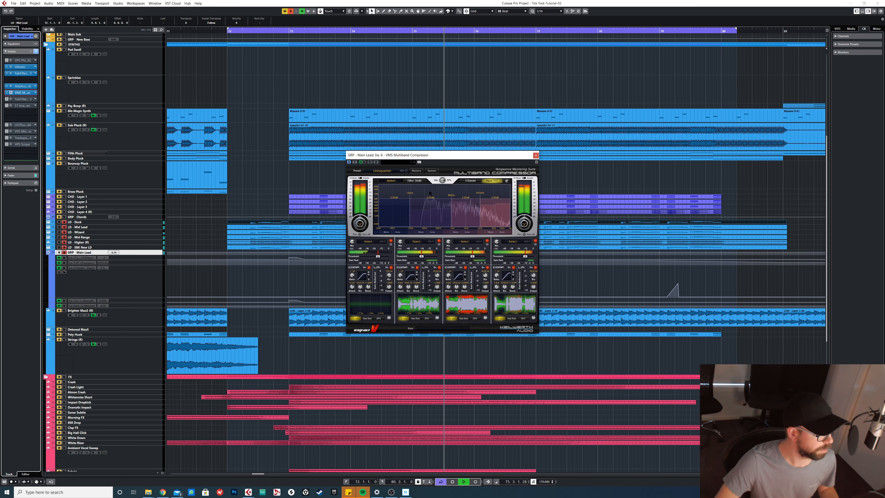
pyautogui.press('space')
pyautogui.click(536, 155)
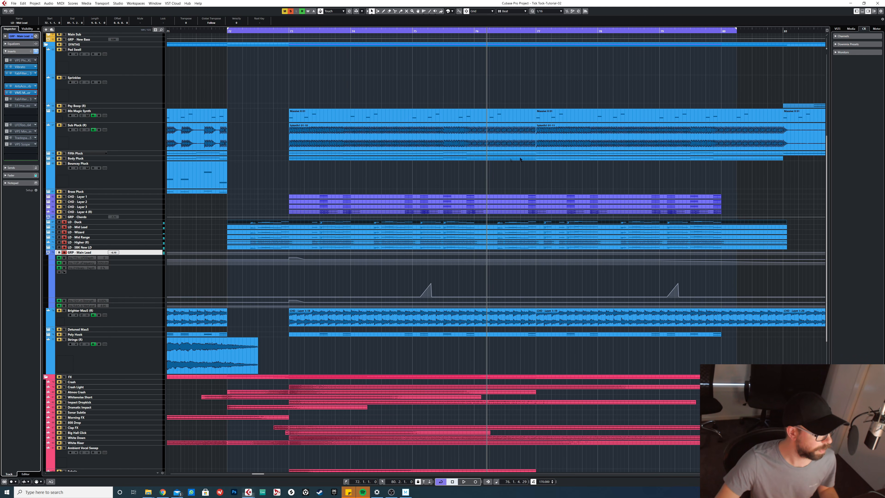
# Step: Activate the FabFilter Pro-Q 3 in insert 7 of GRP - Main Lead and select its high-cut band while auditioning the lead
pyautogui.click(21, 99)
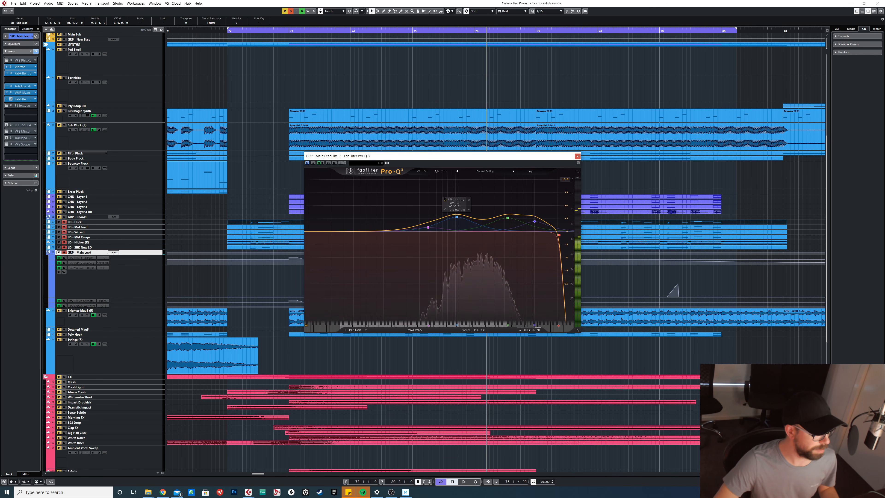
pyautogui.press('space')
pyautogui.click(558, 234)
pyautogui.press('space')
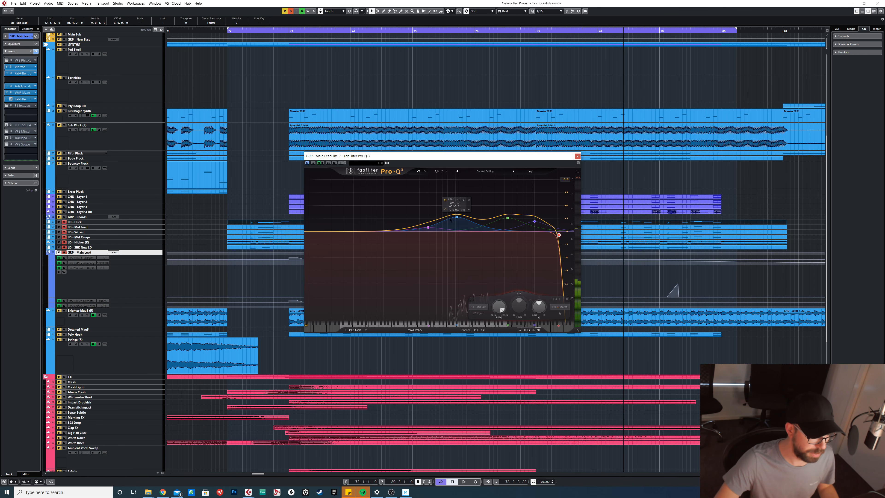
# Step: Compare the lead with the insert 7 Pro-Q 3 bypassed and active during playback, and close its window
pyautogui.press('space')
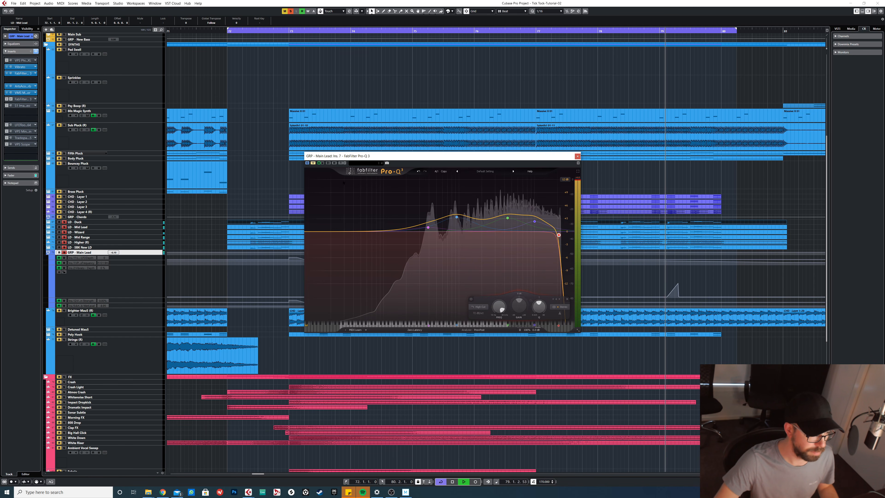
pyautogui.click(313, 163)
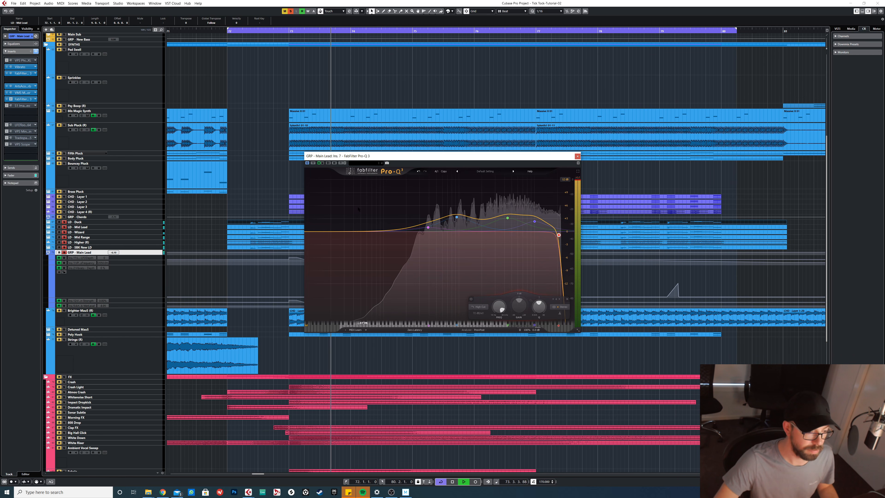
pyautogui.click(577, 156)
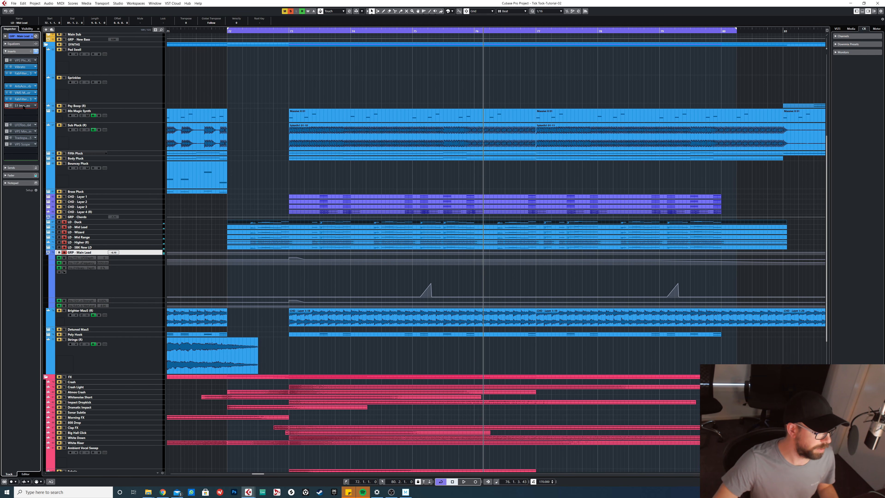
# Step: Activate the S1 Imager Stereo in insert 8 of GRP - Main Lead, view its settings, and close its window
pyautogui.click(23, 106)
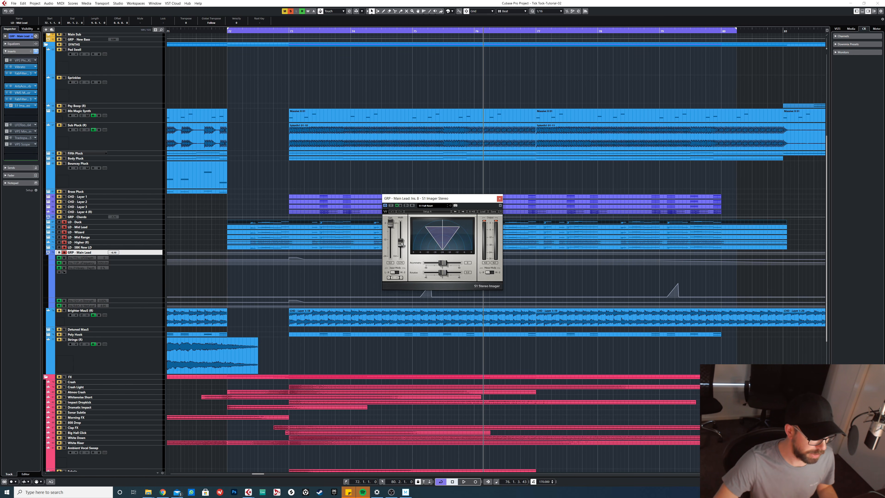
pyautogui.moveTo(481, 198); pyautogui.dragTo(476, 193)
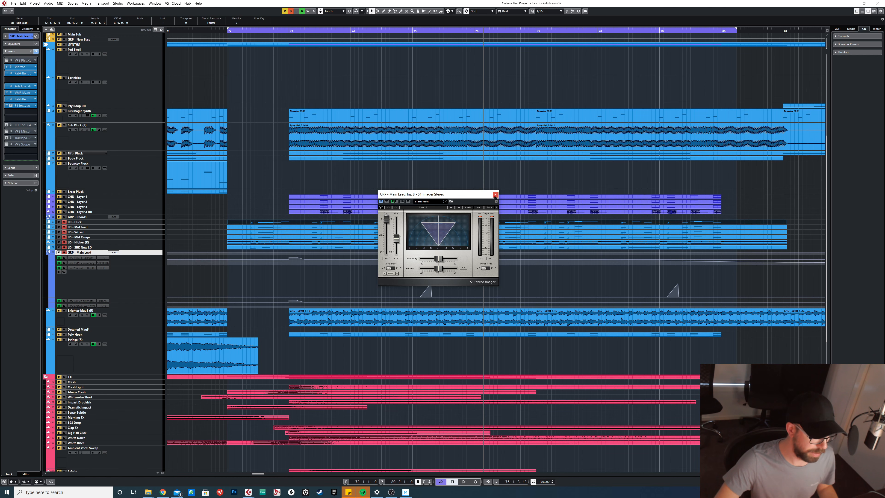
pyautogui.click(495, 195)
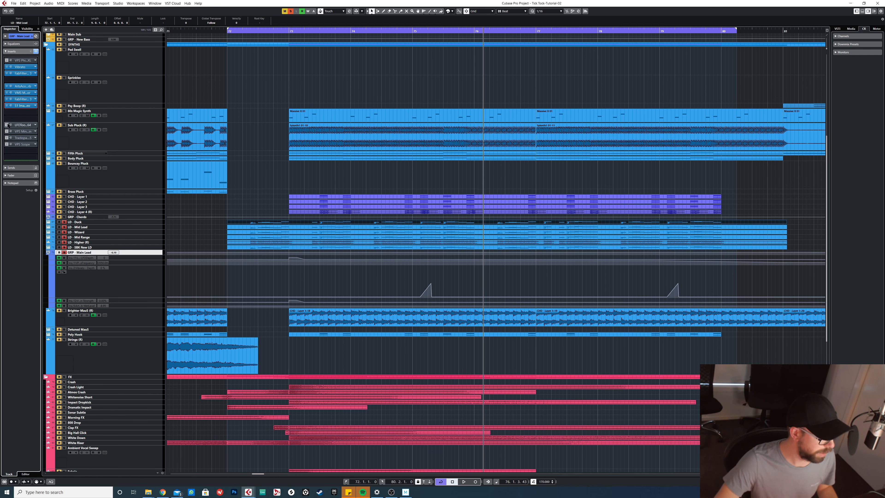
# Step: Activate LFOTool in insert 11 of GRP - Main Lead and play the lead with it from bar 73
pyautogui.click(19, 125)
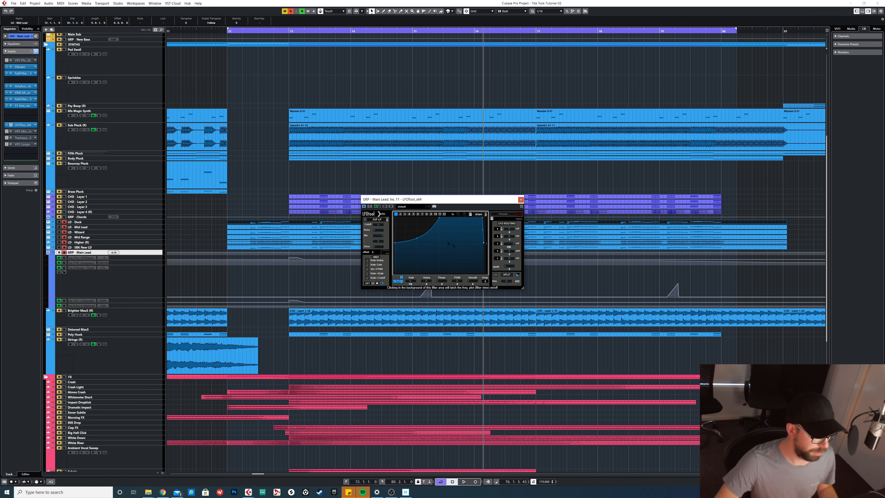
pyautogui.click(288, 31)
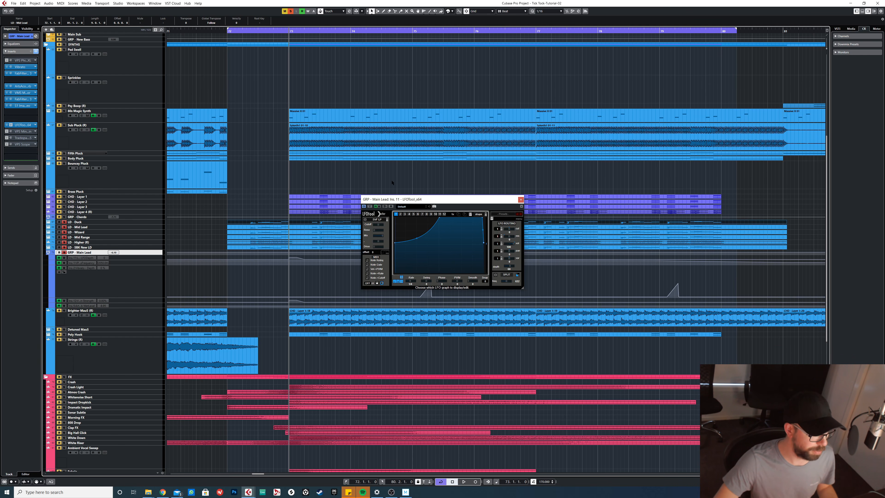
pyautogui.press('space')
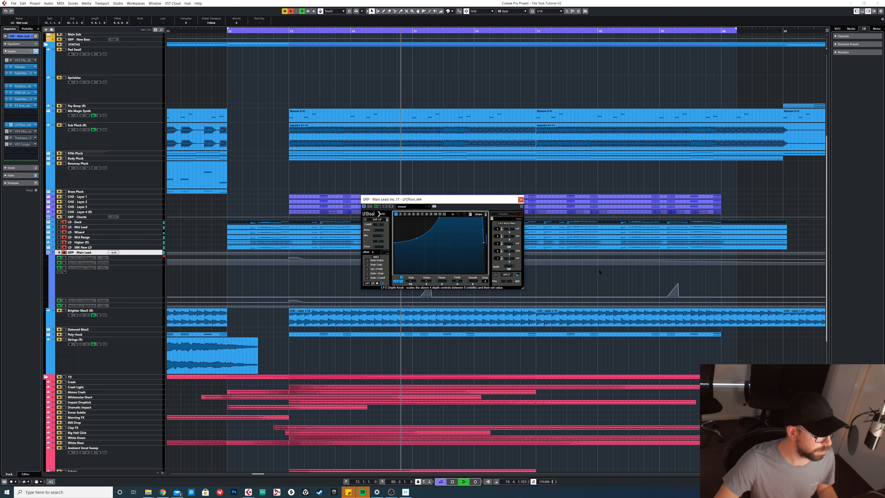
pyautogui.press('space')
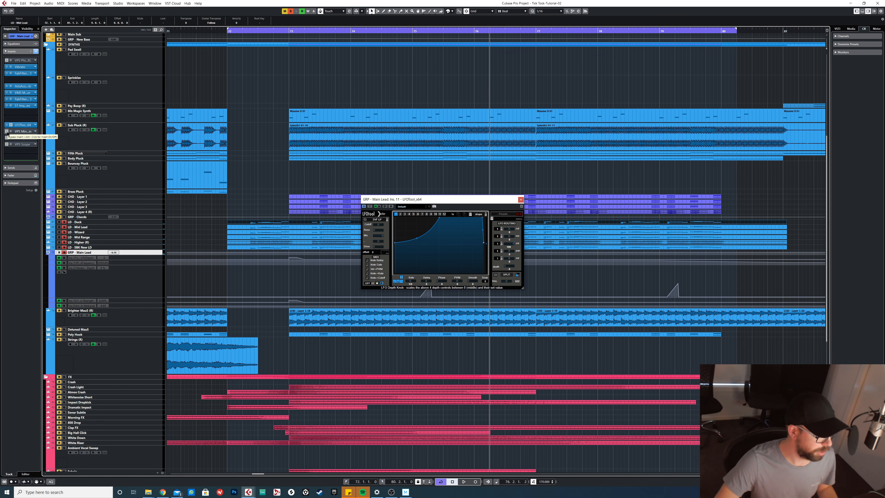
# Step: Activate VPS Minichain in insert 12 of GRP - Main Lead and play the lead with its window beside LFOTool
pyautogui.click(21, 131)
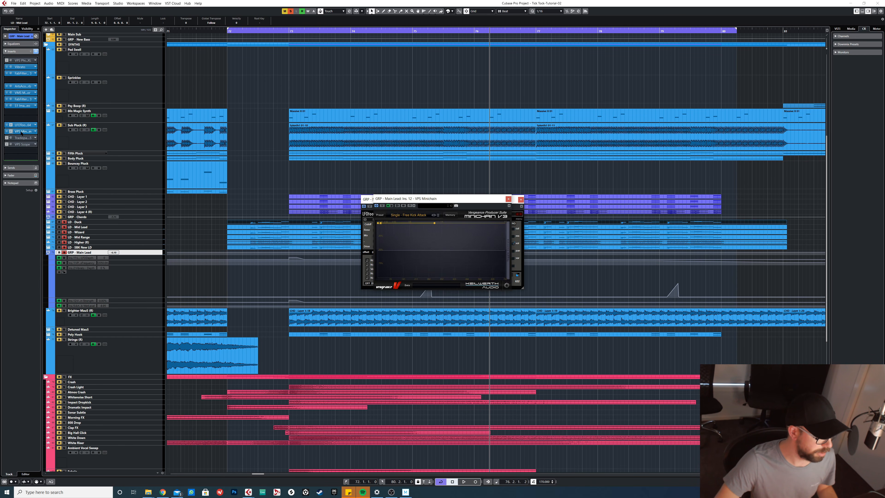
pyautogui.moveTo(422, 200); pyautogui.dragTo(399, 205)
pyautogui.moveTo(566, 167)
pyautogui.mouseDown()
pyautogui.moveTo(549, 171)
pyautogui.moveTo(560, 170)
pyautogui.mouseUp()
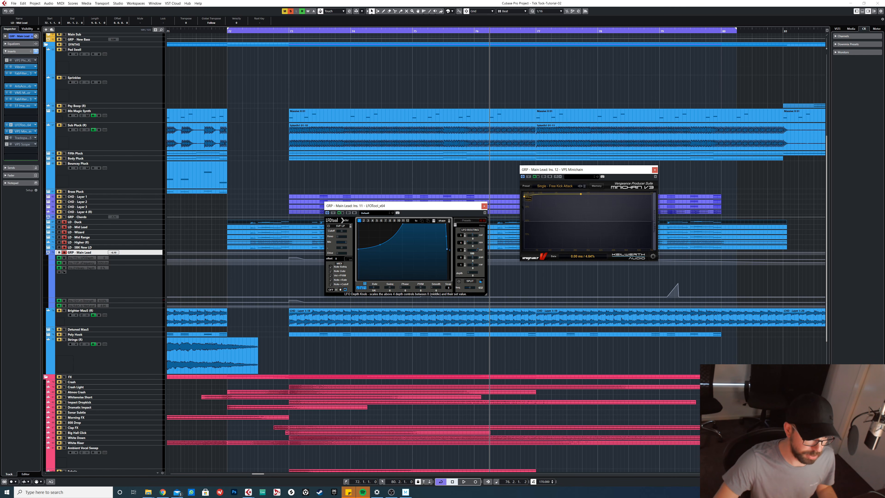
pyautogui.press('space')
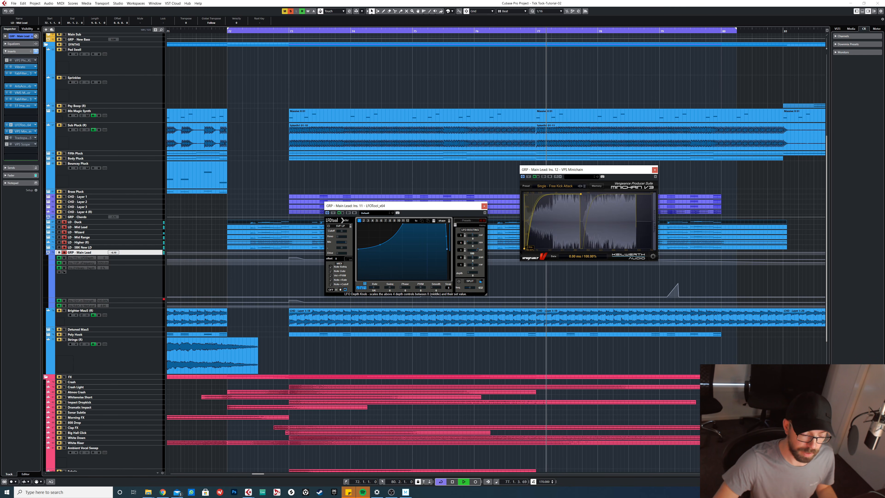
pyautogui.press('space')
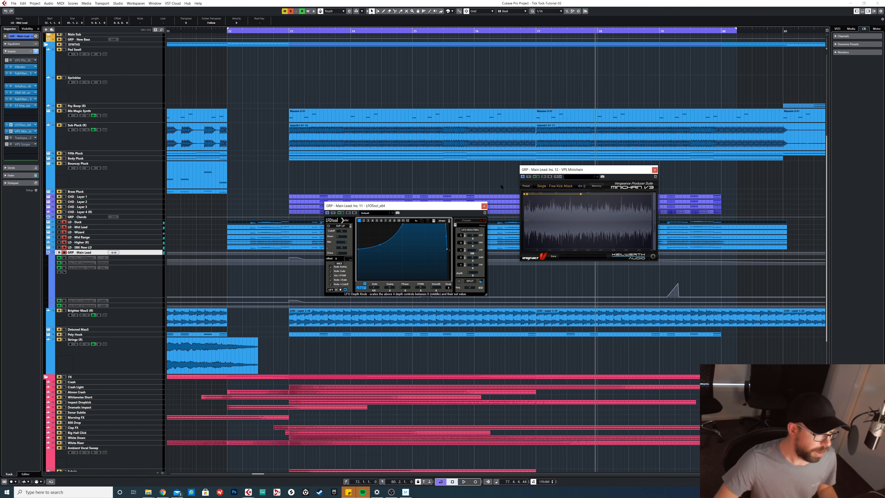
pyautogui.moveTo(366, 206); pyautogui.dragTo(355, 205)
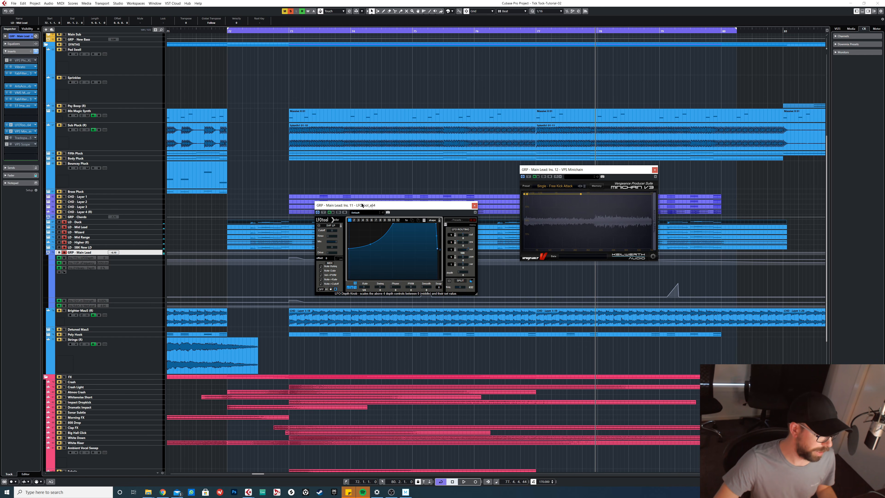
pyautogui.moveTo(572, 171); pyautogui.dragTo(565, 174)
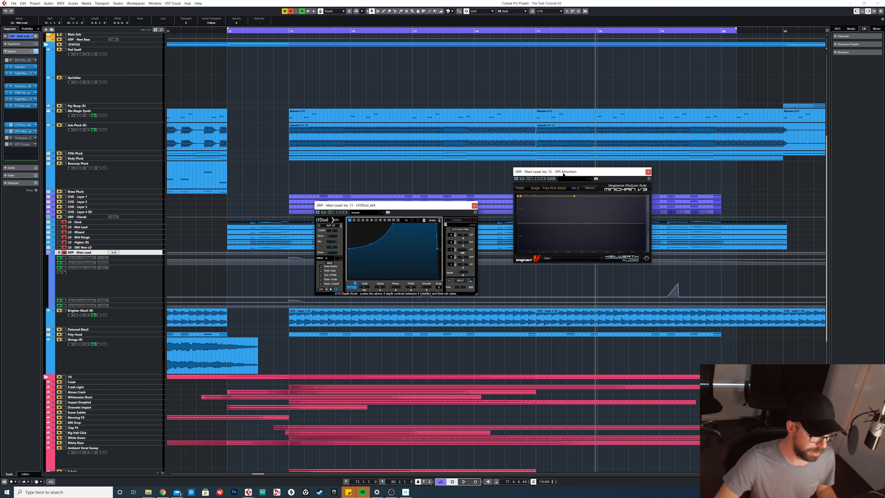
pyautogui.moveTo(517, 196)
pyautogui.mouseDown()
pyautogui.moveTo(509, 253)
pyautogui.moveTo(509, 195)
pyautogui.mouseUp()
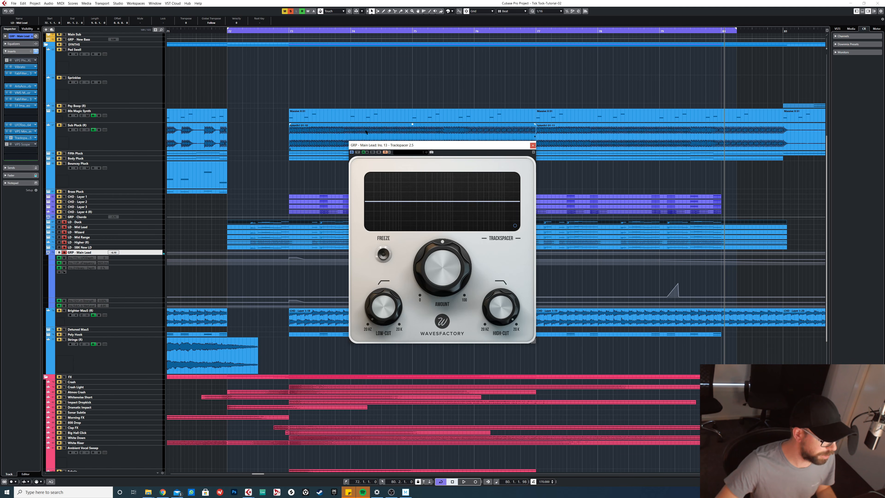
# Step: Activate Trackspacer in insert 13 of GRP - Main Lead, return the playback position to bar 73, and close the plugin window
pyautogui.click(289, 32)
pyautogui.scroll(-5, 266, 164)
pyautogui.scroll(-2, 266, 164)
pyautogui.scroll(5, 302, 172)
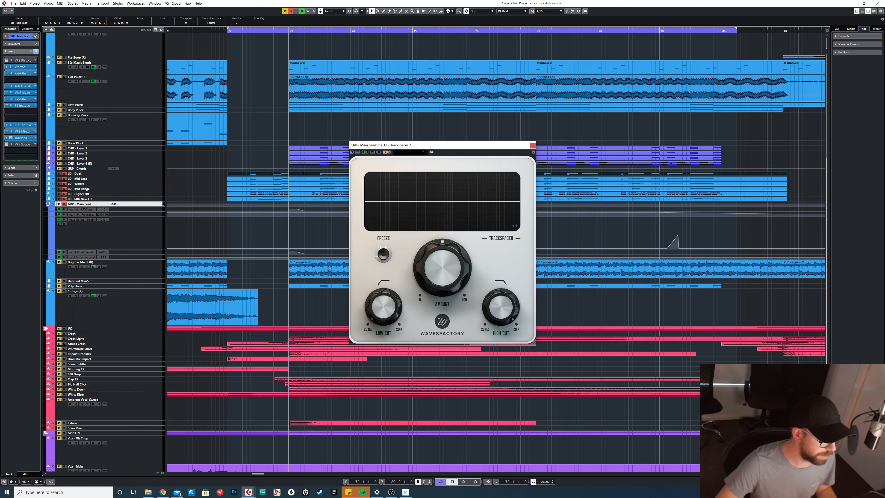
pyautogui.moveTo(409, 145); pyautogui.dragTo(389, 164)
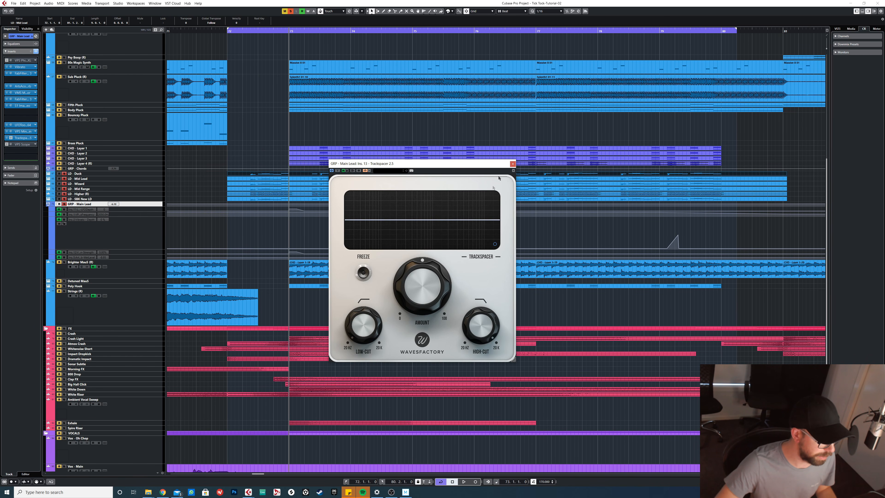
pyautogui.click(513, 164)
# Step: Take GRP - Main Lead out of solo
pyautogui.scroll(-5, 498, 170)
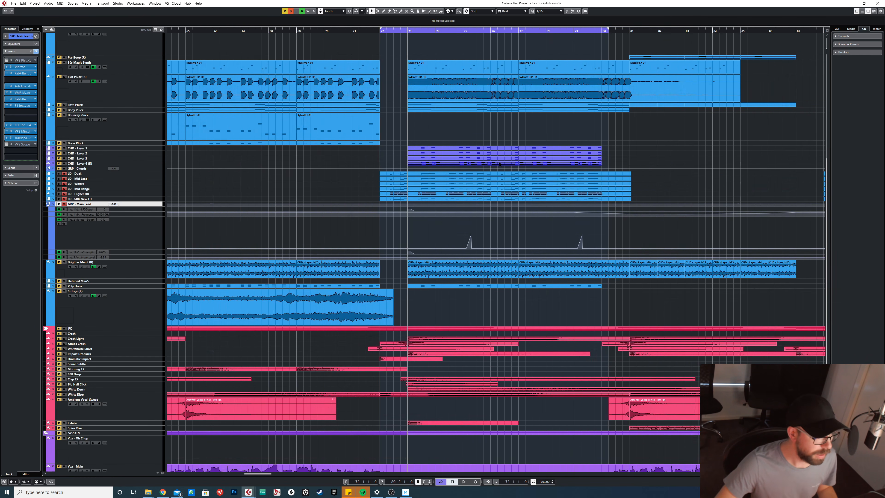
pyautogui.scroll(3, 499, 169)
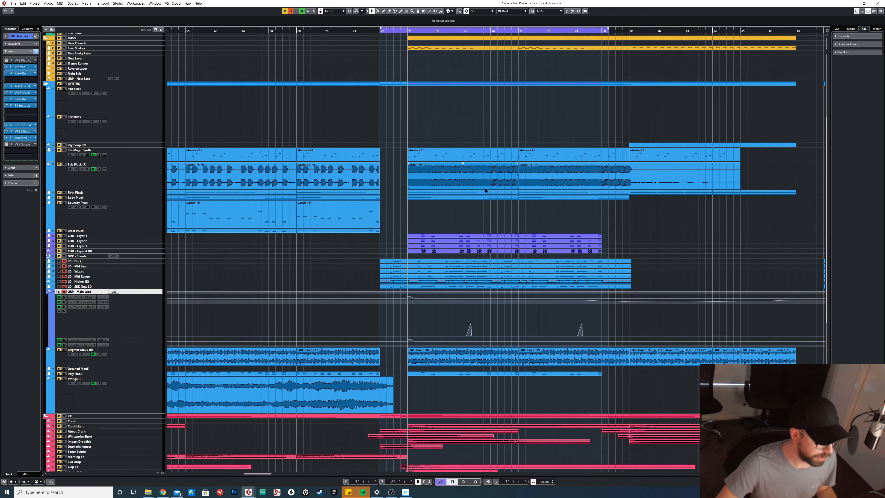
pyautogui.scroll(5, 108, 370)
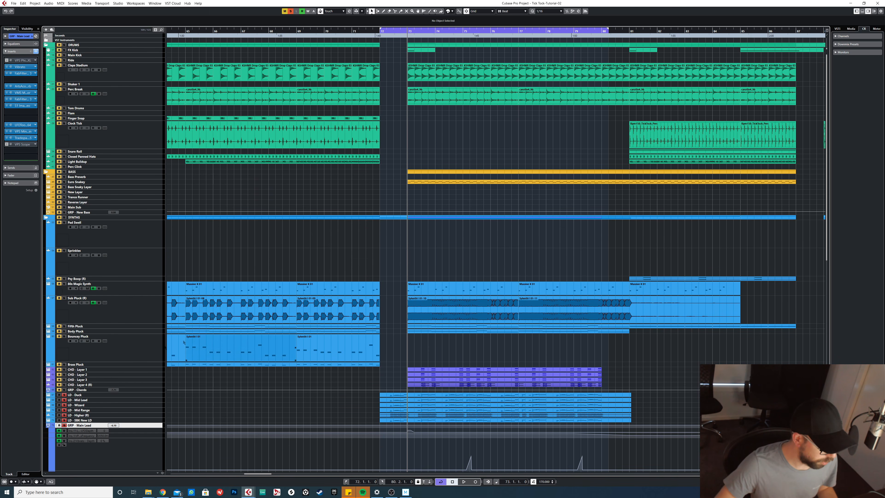
pyautogui.click(64, 425)
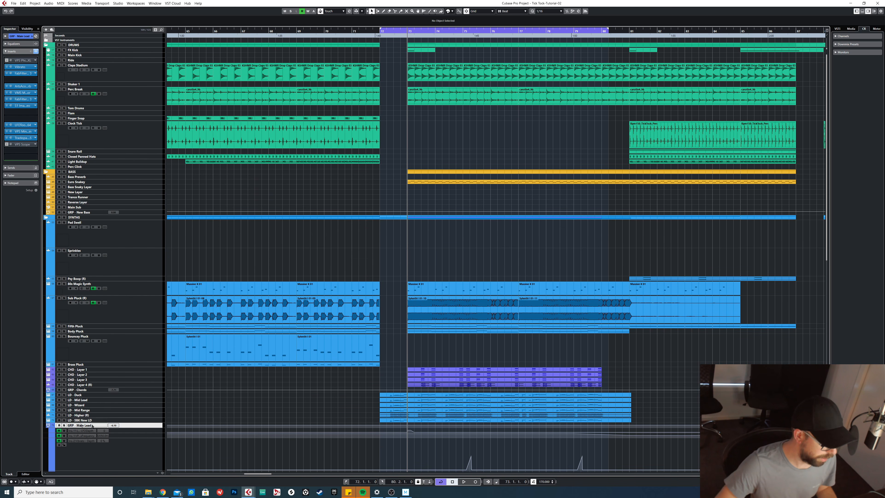
pyautogui.scroll(2, 459, 382)
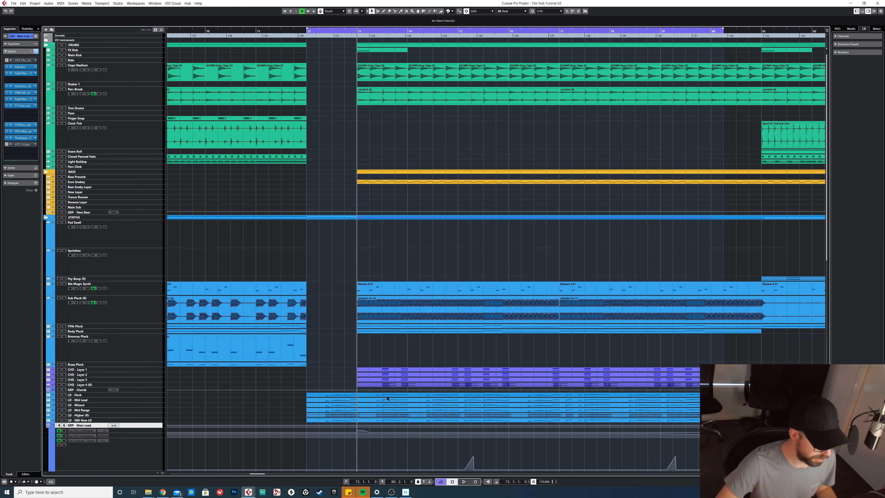
# Step: Solo GRP - Chords and extend the end of the loop range to bar 81
pyautogui.click(64, 390)
pyautogui.scroll(2, 409, 342)
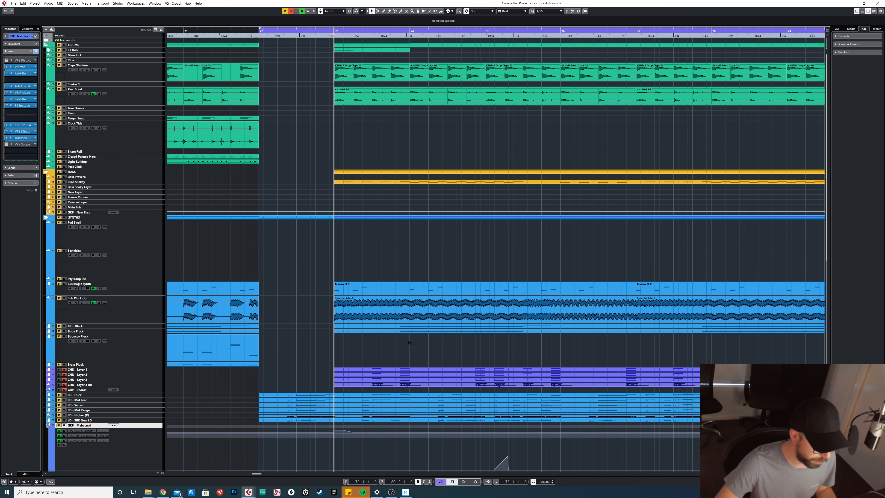
pyautogui.scroll(-1, 408, 342)
pyautogui.scroll(-2, 405, 361)
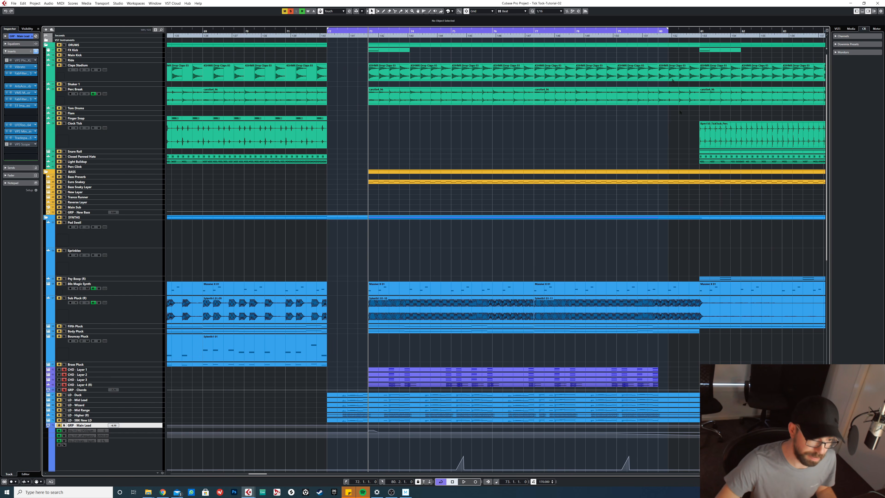
pyautogui.moveTo(666, 28); pyautogui.dragTo(699, 28)
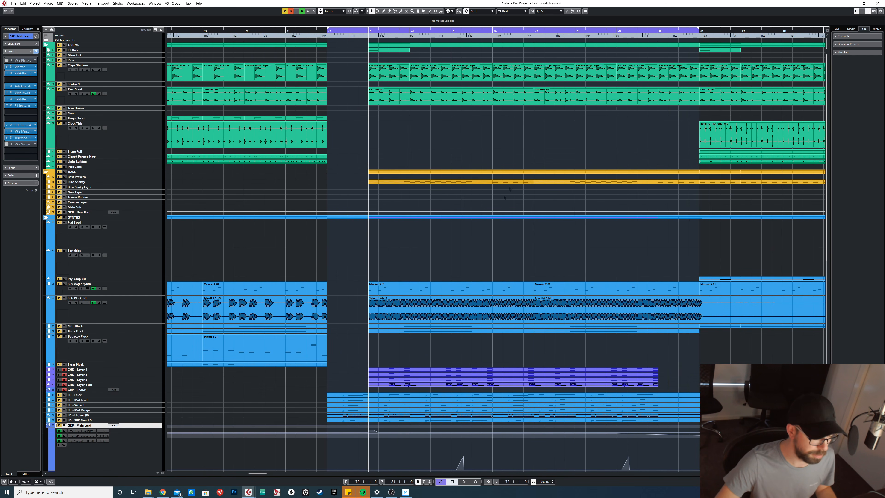
# Step: Select GRP - Chords and play the chords from bar 73, first alone and again together with the main lead
pyautogui.click(87, 390)
pyautogui.press('space')
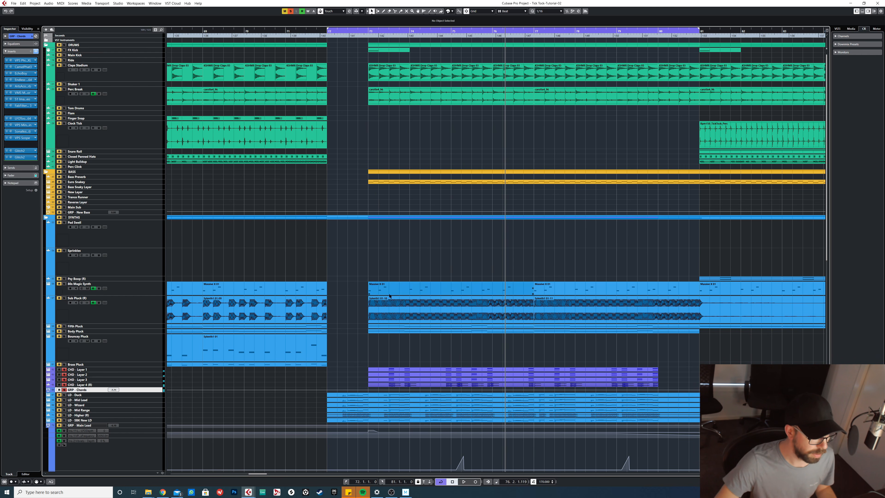
pyautogui.moveTo(371, 32); pyautogui.dragTo(409, 200)
pyautogui.press('space')
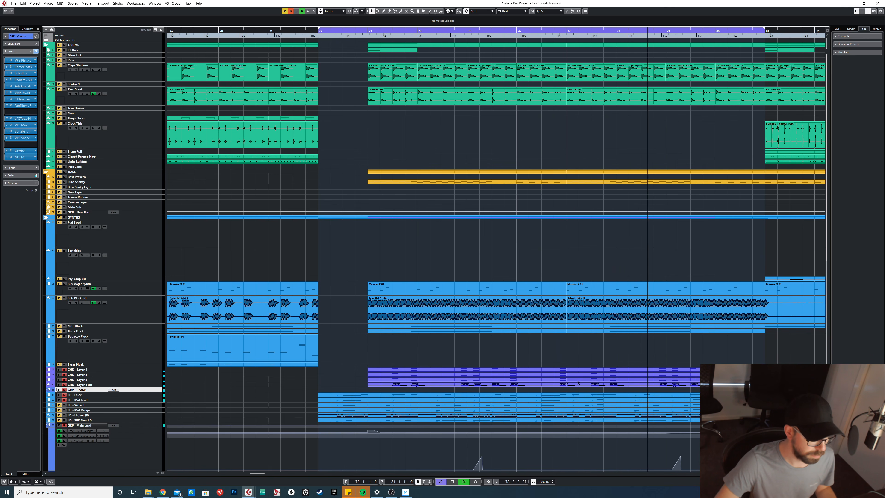
pyautogui.press('space')
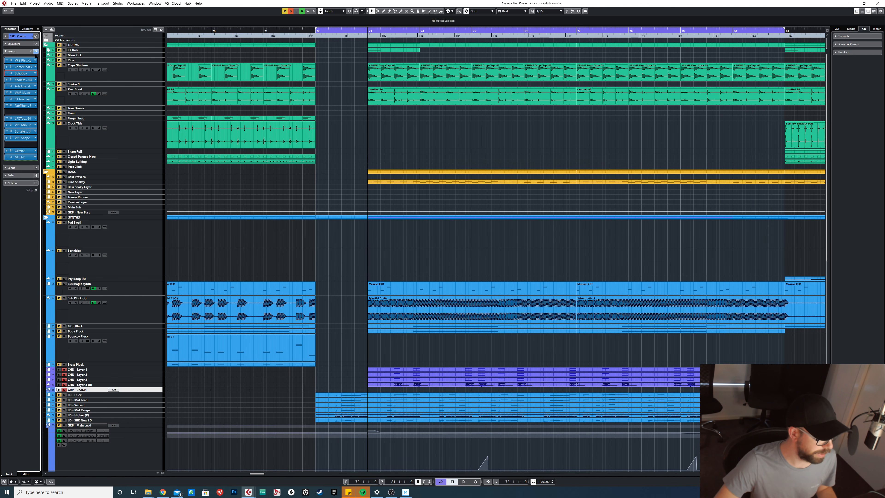
# Step: Bypass all inserts of GRP - Chords, play the dry chords, and return the playback position to bar 73
pyautogui.click(36, 51)
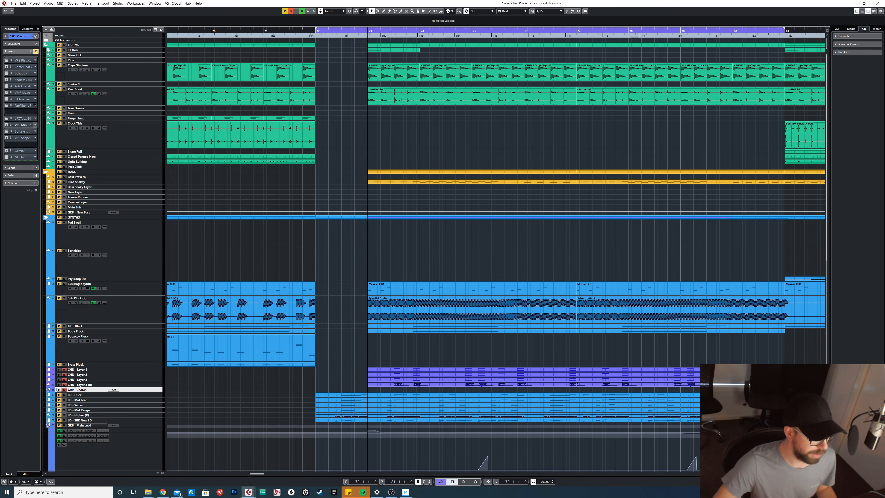
pyautogui.press('space')
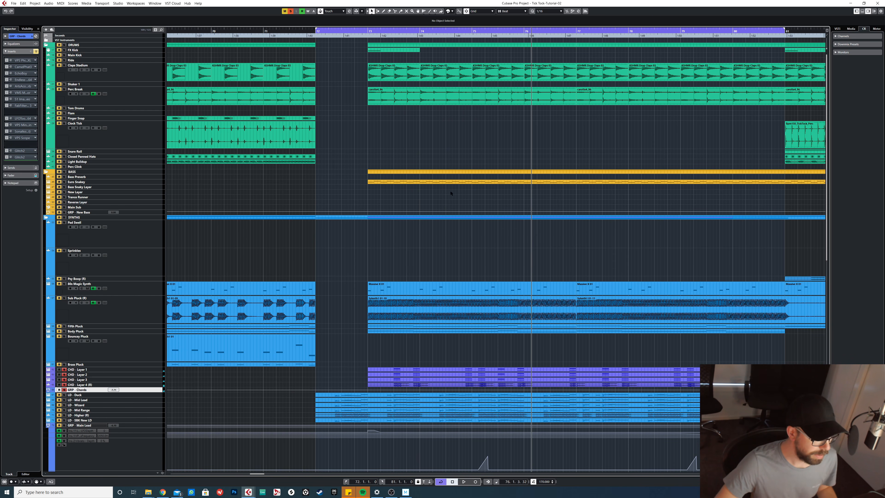
pyautogui.moveTo(385, 36); pyautogui.dragTo(379, 39)
# Step: Activate EchoBoy in insert 3 and ArtsAcousticReverb in insert 5 of GRP - Chords, auditioning the chords after each
pyautogui.click(7, 73)
pyautogui.press('space')
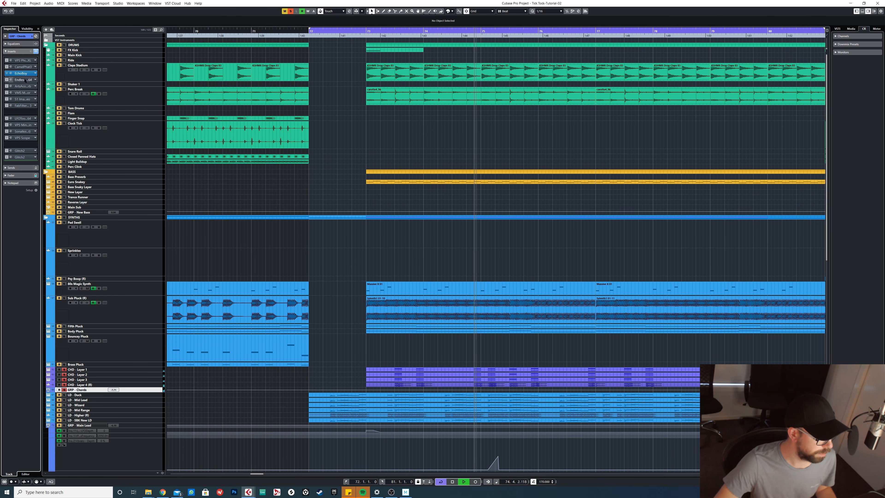
pyautogui.press('space')
pyautogui.click(7, 86)
pyautogui.press('space')
pyautogui.press('space')
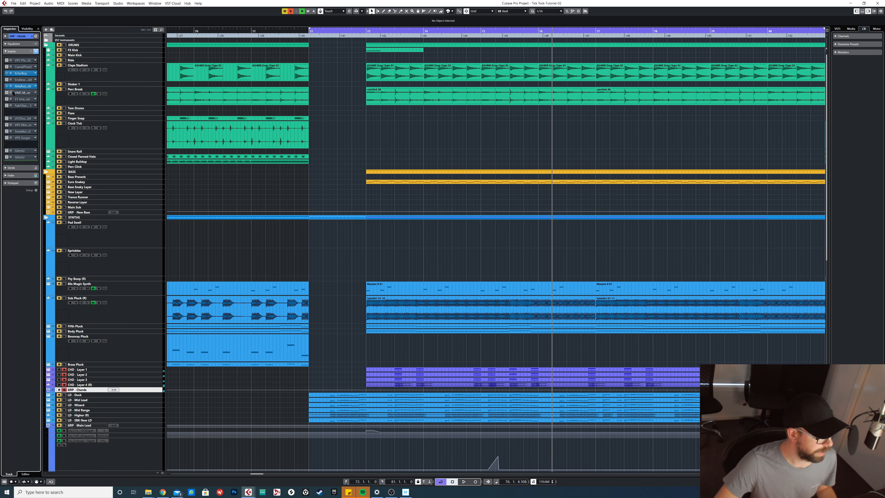
# Step: Activate the VMS Multiband Compressor in insert 6 of GRP - Chords and play the chords through it with its window open
pyautogui.click(19, 92)
pyautogui.press('space')
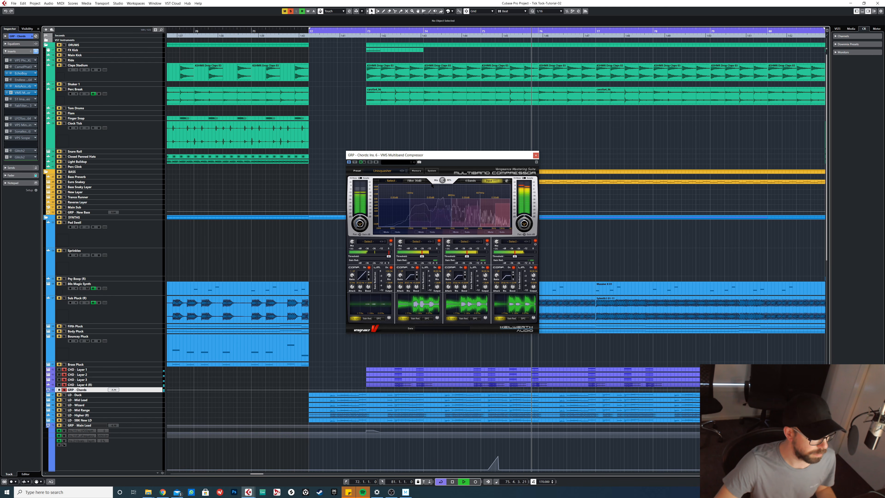
pyautogui.press('space')
# Step: Activate the S1 Imager in insert 7 of GRP - Chords, close the open plug-in windows and play the chords
pyautogui.click(19, 100)
pyautogui.click(19, 100)
pyautogui.click(6, 99)
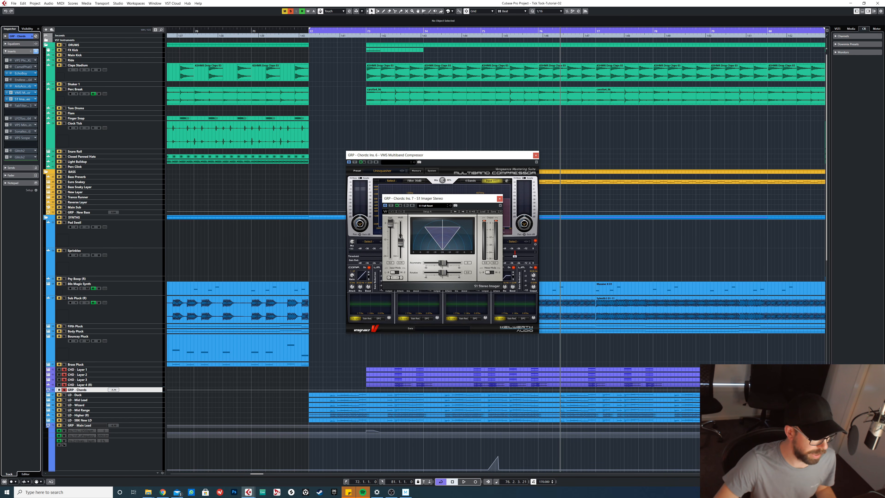
pyautogui.click(500, 198)
pyautogui.click(535, 155)
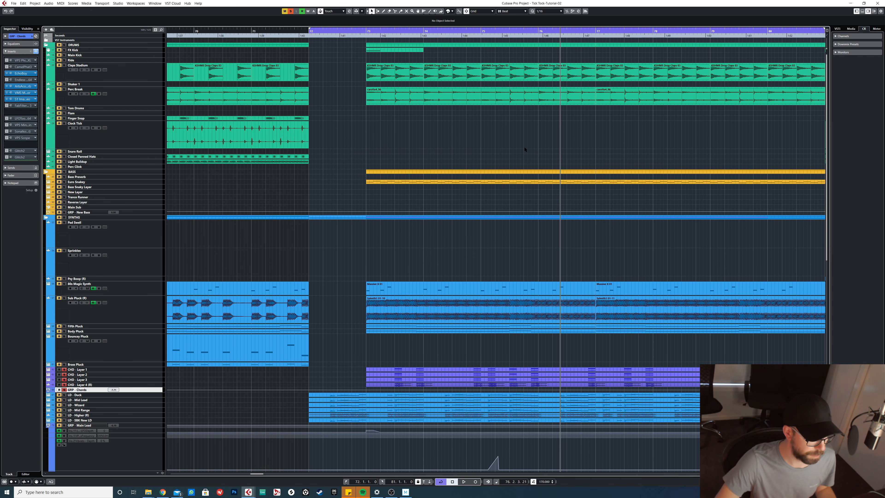
pyautogui.press('space')
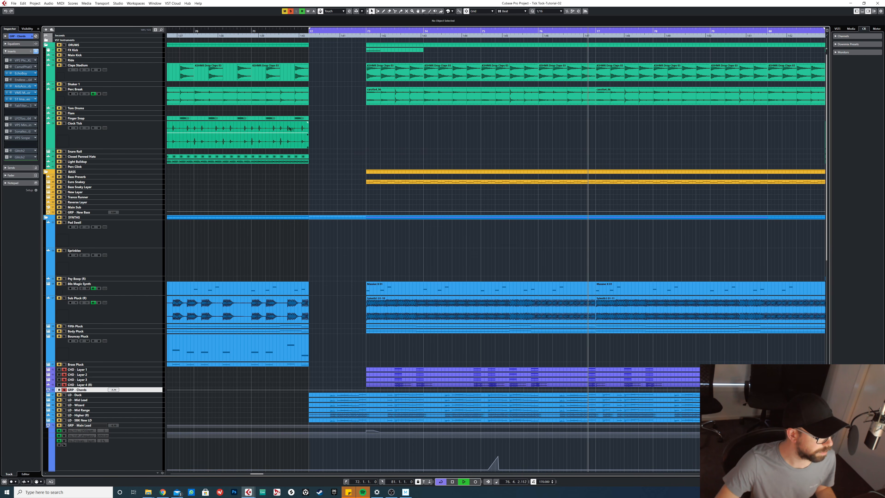
pyautogui.press('space')
# Step: Activate FabFilter Pro-Q 3 in insert 8, LFOTool in insert 10 and the plug-in in insert 11 of GRP - Chords, closing their windows
pyautogui.click(14, 106)
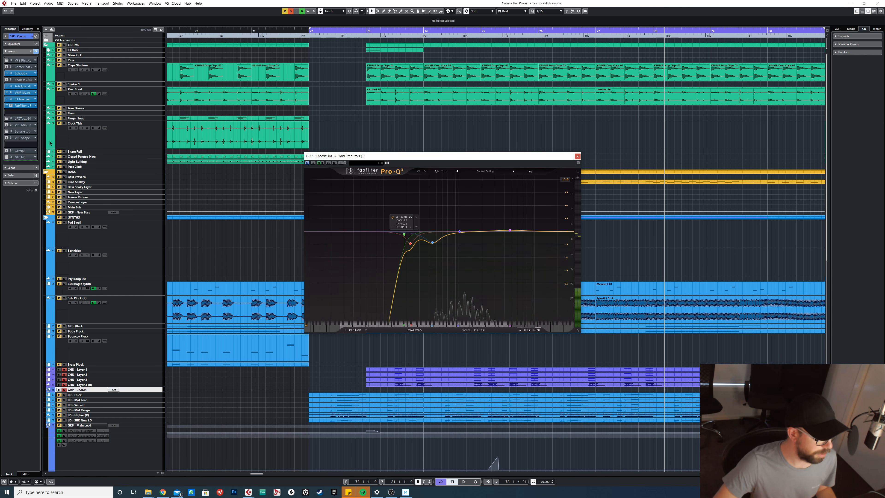
pyautogui.click(6, 119)
pyautogui.click(22, 119)
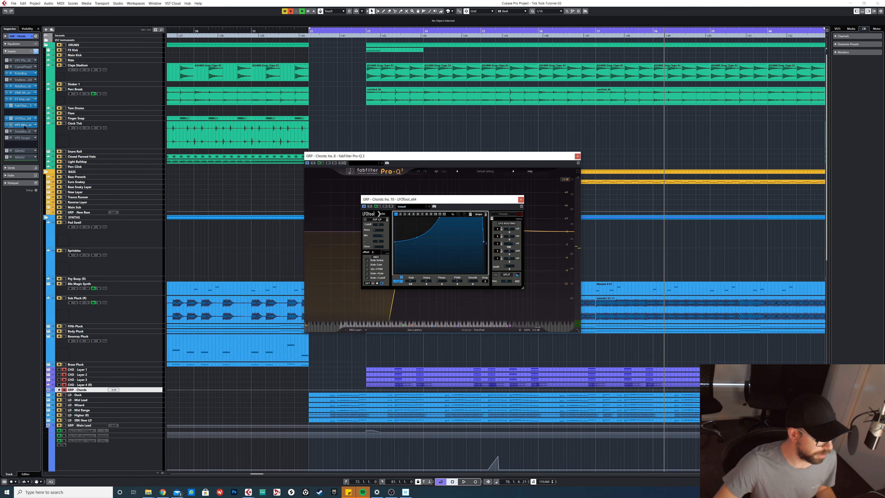
pyautogui.click(25, 125)
pyautogui.click(509, 199)
pyautogui.click(521, 200)
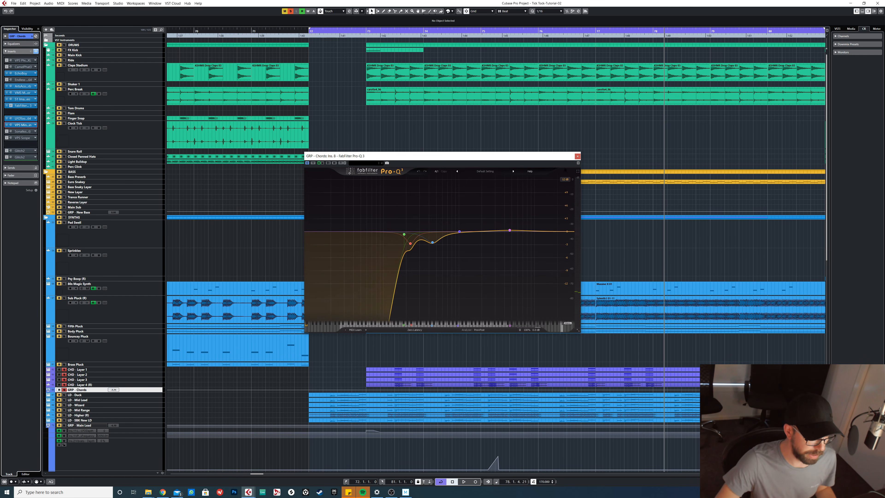
pyautogui.click(577, 156)
pyautogui.scroll(-2, 563, 150)
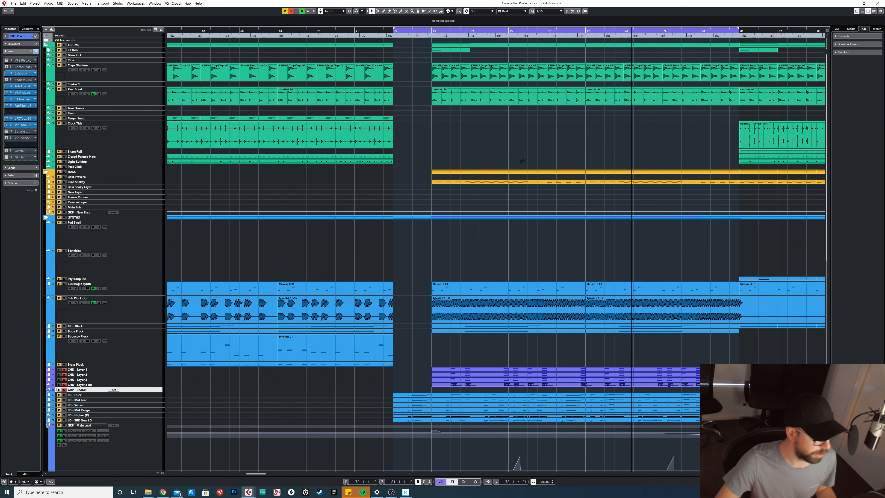
# Step: Reactivate inserts 1, 2 (CamelPhat) and 4 of GRP - Chords, and play the processed chords together with the main lead
pyautogui.click(6, 81)
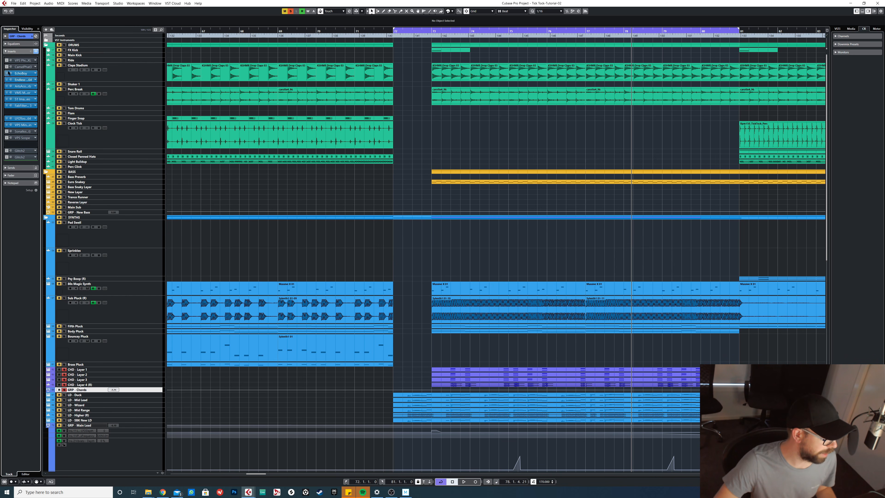
pyautogui.click(24, 67)
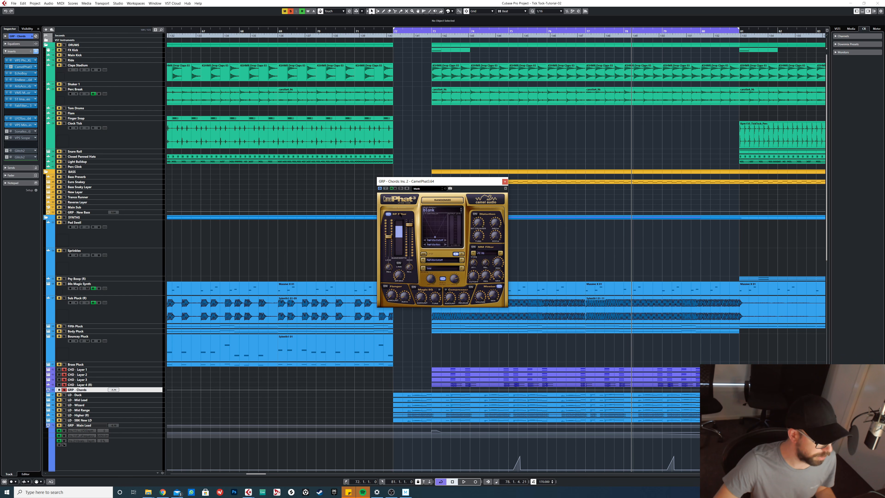
pyautogui.click(504, 182)
pyautogui.scroll(-4, 523, 199)
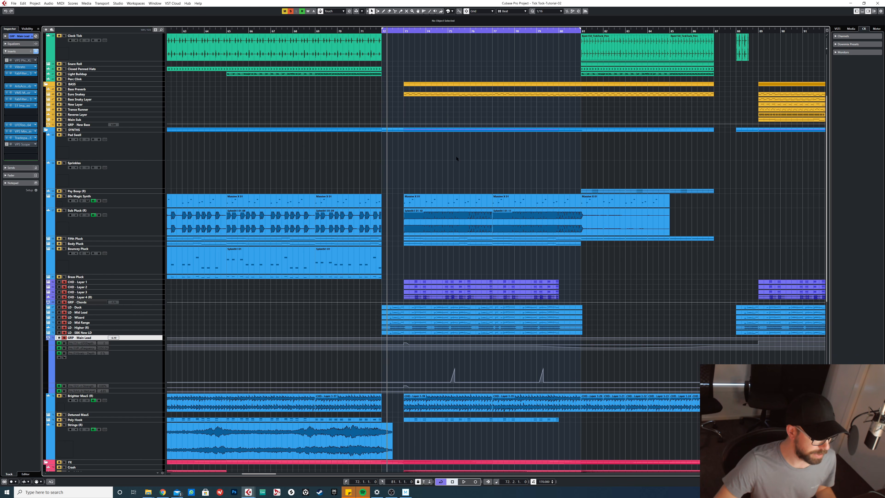
pyautogui.press('space')
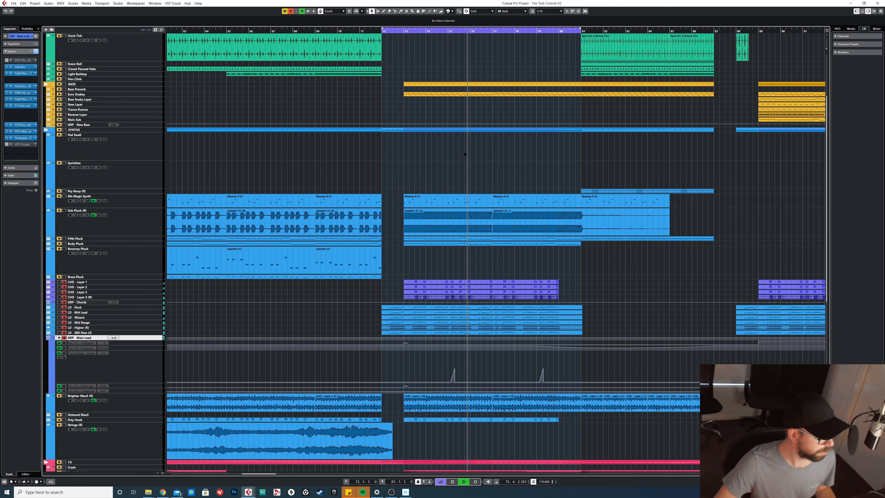
pyautogui.press('space')
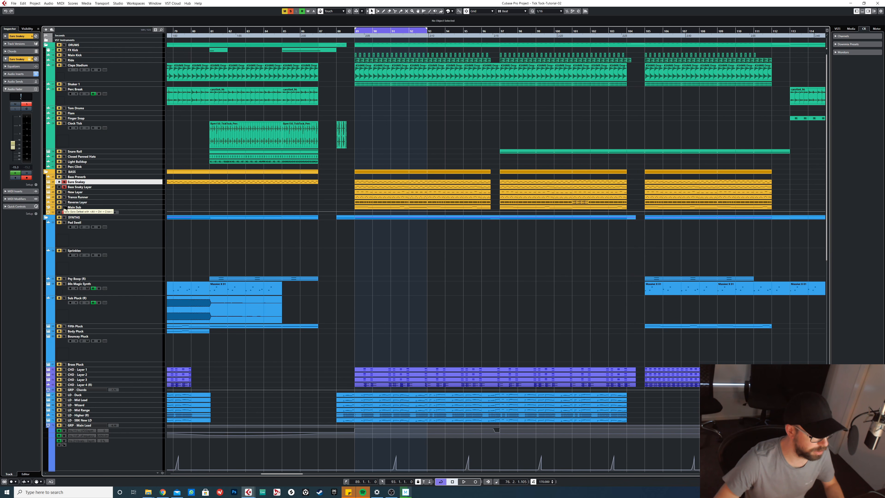
# Step: Loop the start of the drop and compare the Euro Snakey, Bass Snaky Layer and New Layer basses by toggling their solos
pyautogui.click(74, 206)
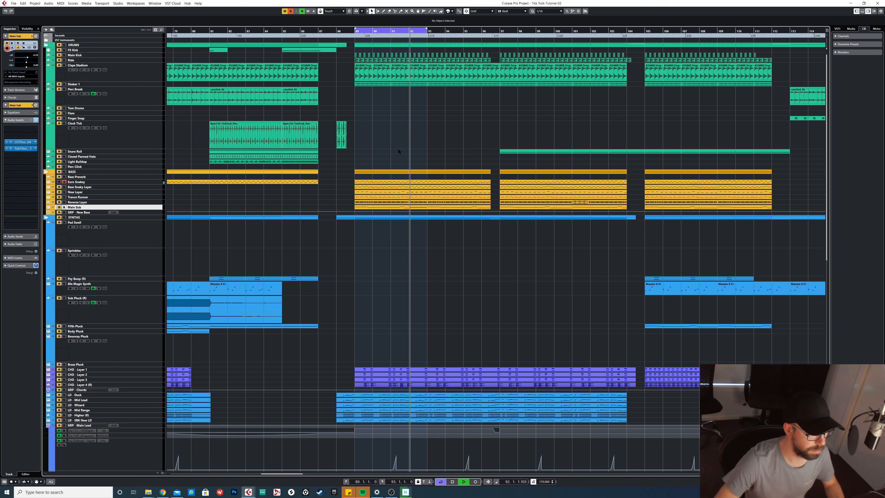
pyautogui.press('g')
pyautogui.press('g')
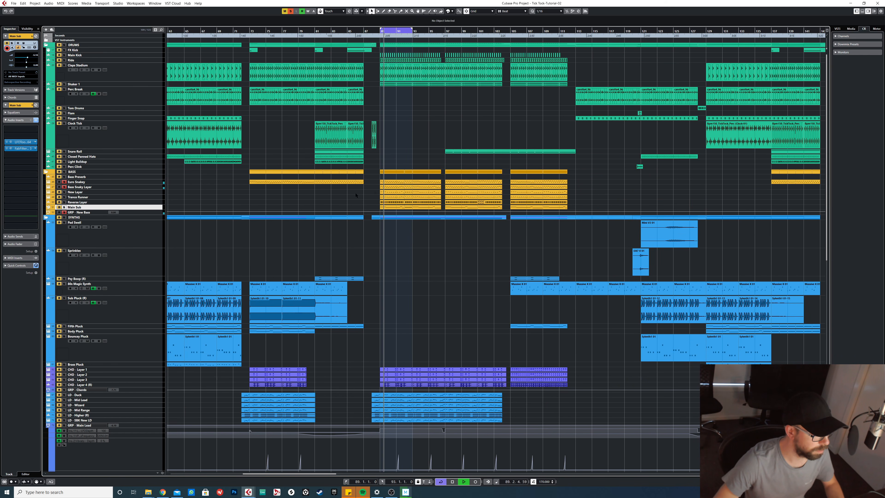
pyautogui.press('h')
pyautogui.press('h')
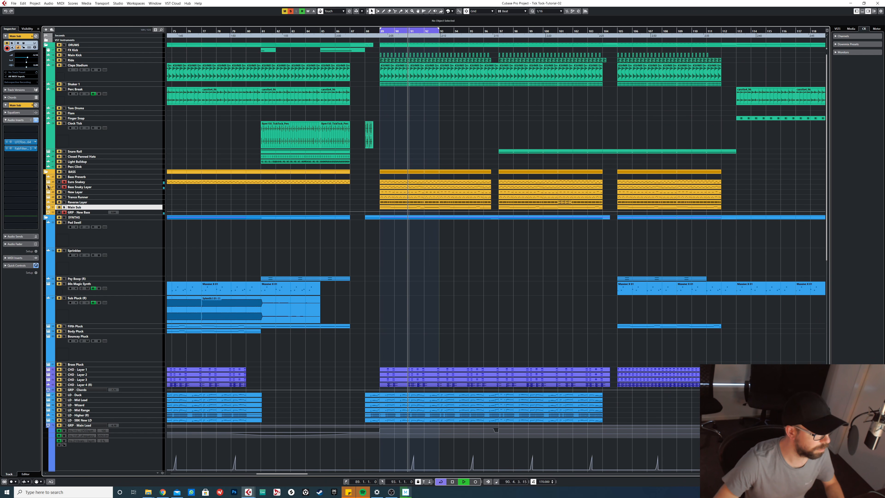
pyautogui.click(65, 192)
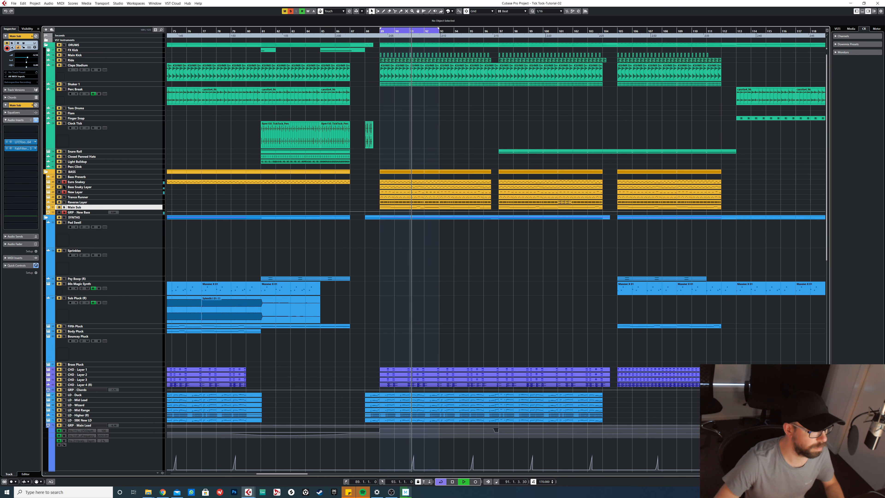
pyautogui.click(64, 182)
pyautogui.click(65, 187)
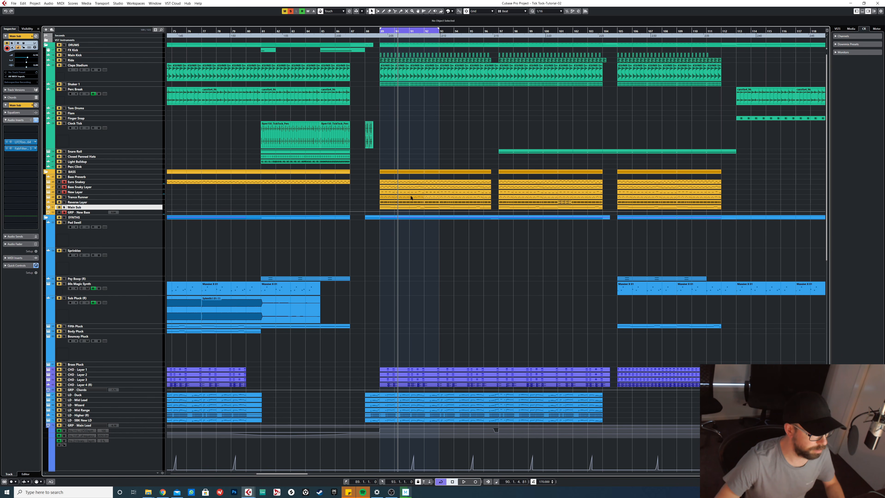
pyautogui.press('space')
# Step: Add Trance Runner, Reverse Layer, Main Sub and Main Kick to the soloed bass layers during playback, and stop playback
pyautogui.click(64, 192)
pyautogui.click(65, 187)
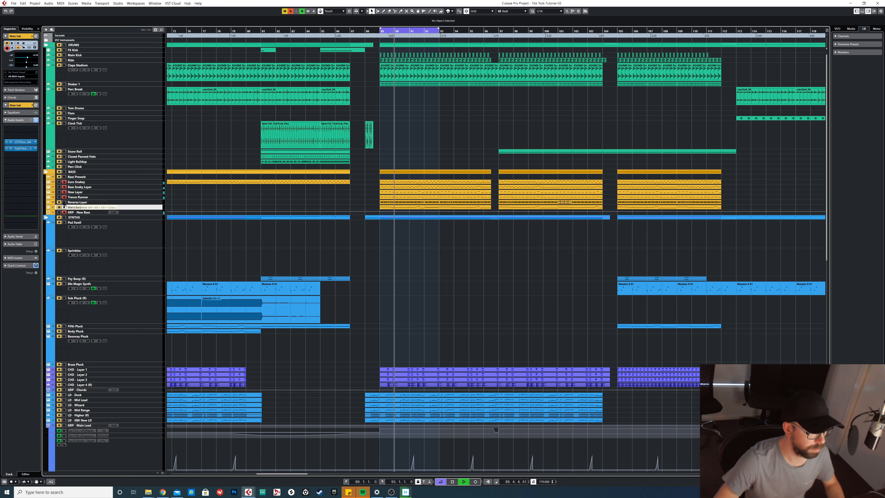
pyautogui.click(75, 203)
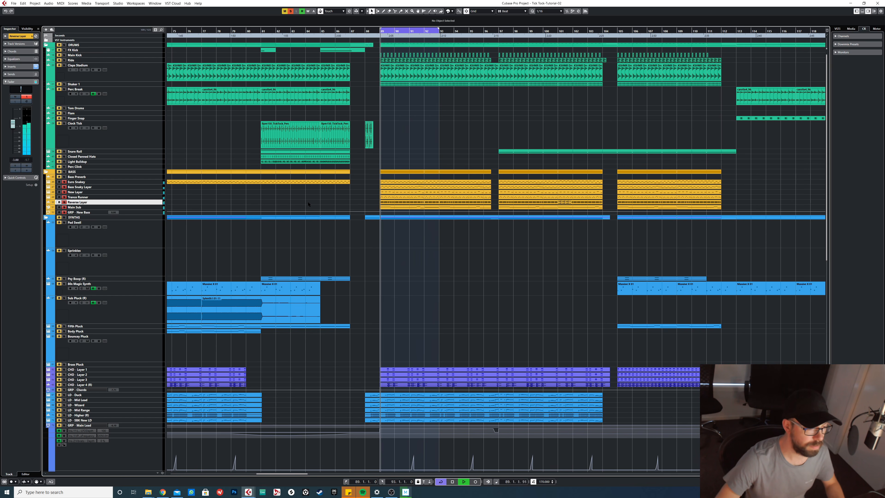
pyautogui.click(99, 212)
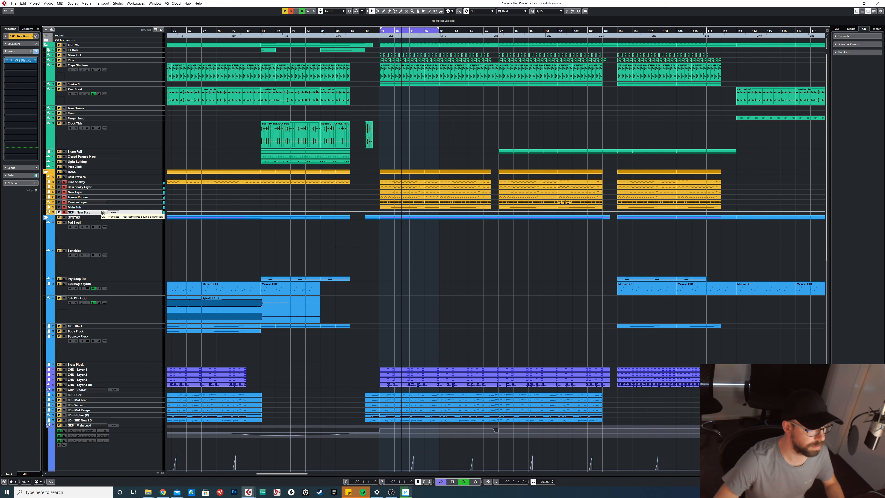
pyautogui.click(101, 207)
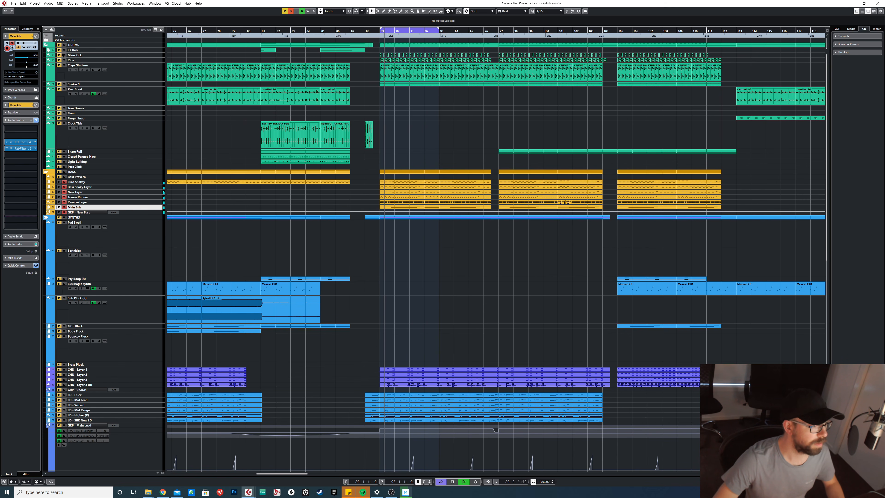
pyautogui.click(70, 55)
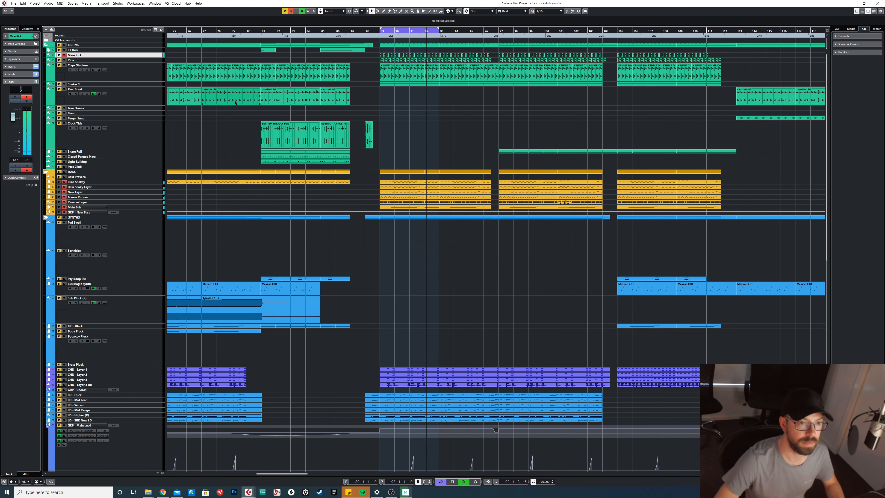
pyautogui.press('space')
# Step: Open Euro Snakey's Serum instrument, examine the bass notes in the Key Editor, and play the track
pyautogui.doubleClick(79, 183)
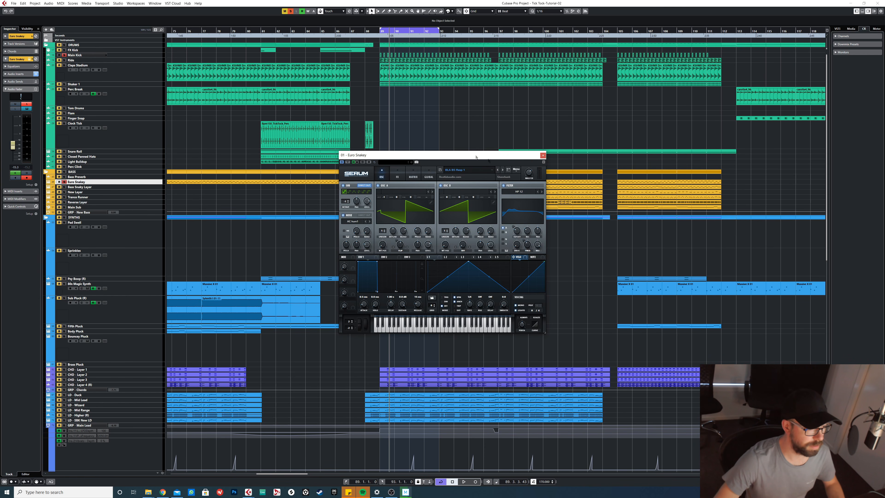
pyautogui.moveTo(364, 156); pyautogui.dragTo(510, 196)
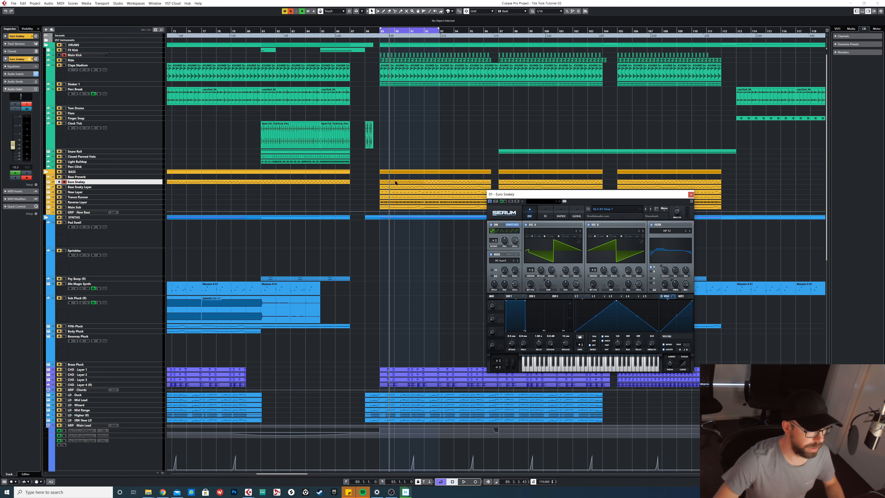
pyautogui.click(418, 182)
pyautogui.doubleClick(418, 182)
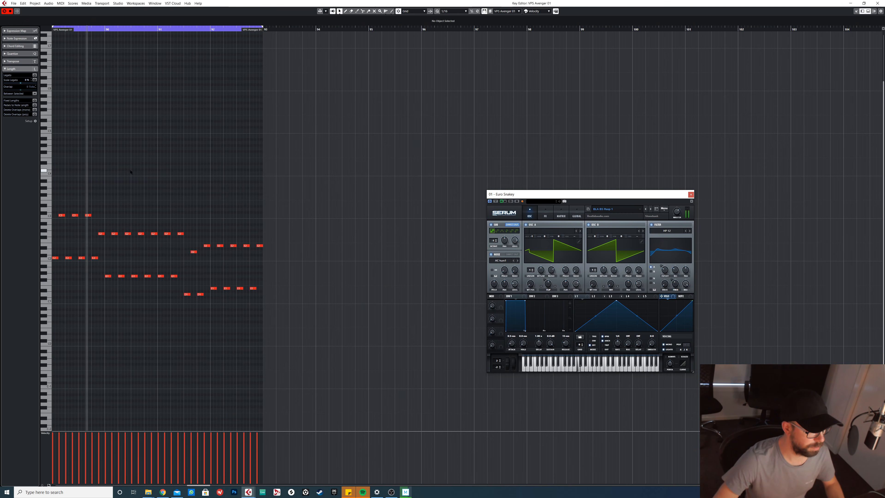
pyautogui.click(877, 4)
pyautogui.press('space')
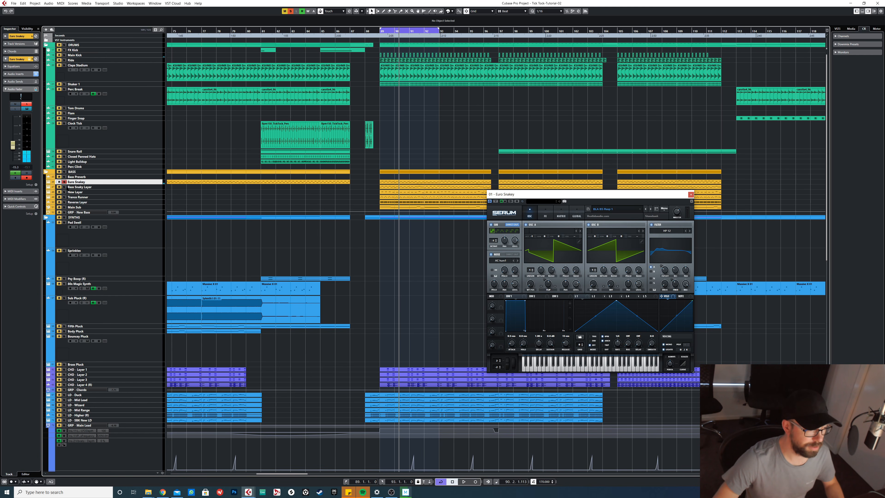
# Step: Select Bass Snaky Layer and play it together with Euro Snakey from the start of the drop
pyautogui.click(78, 187)
pyautogui.click(387, 36)
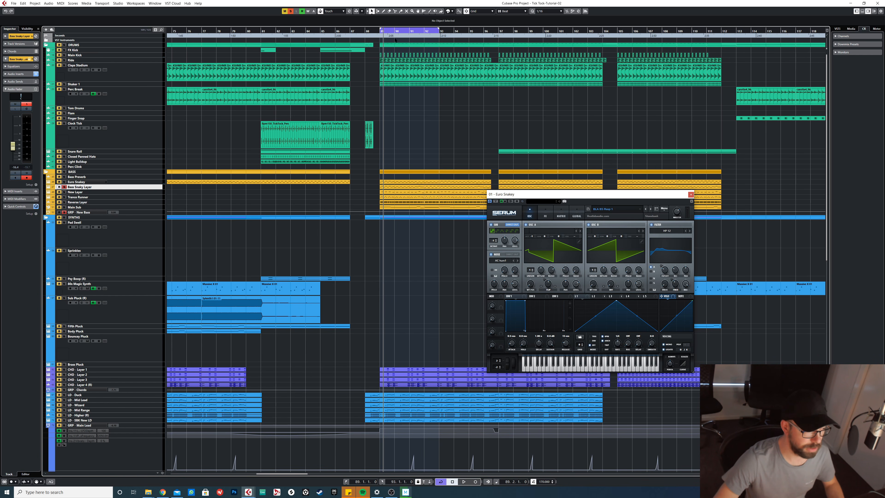
pyautogui.press('space')
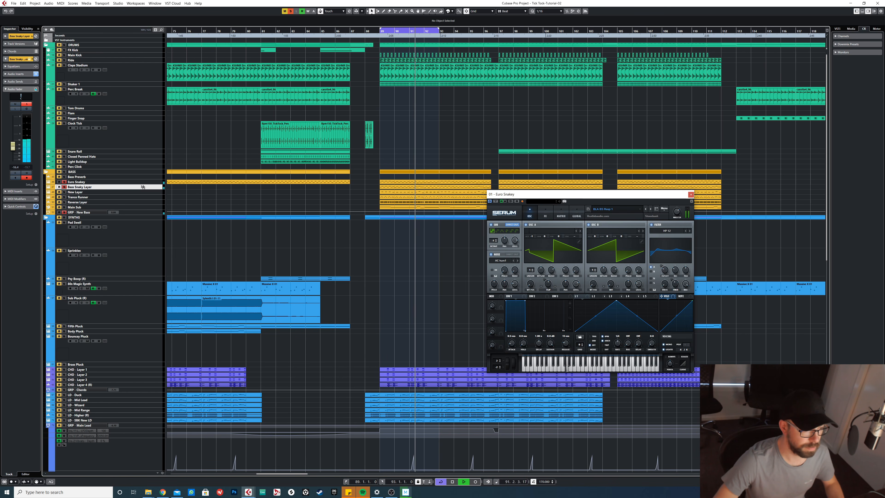
pyautogui.press('space')
# Step: Solo New Layer in place of the two Snakey tracks, open its ANA synth and play the layer
pyautogui.click(65, 187)
pyautogui.click(64, 182)
pyautogui.click(75, 192)
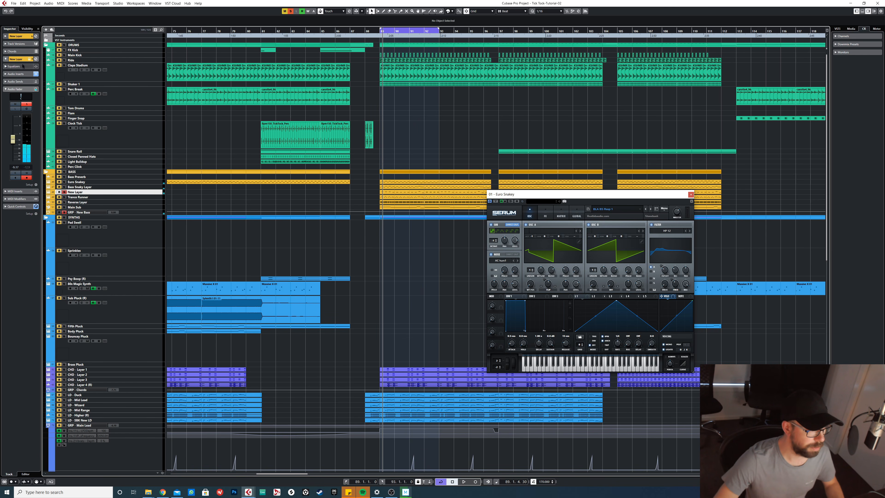
pyautogui.click(29, 59)
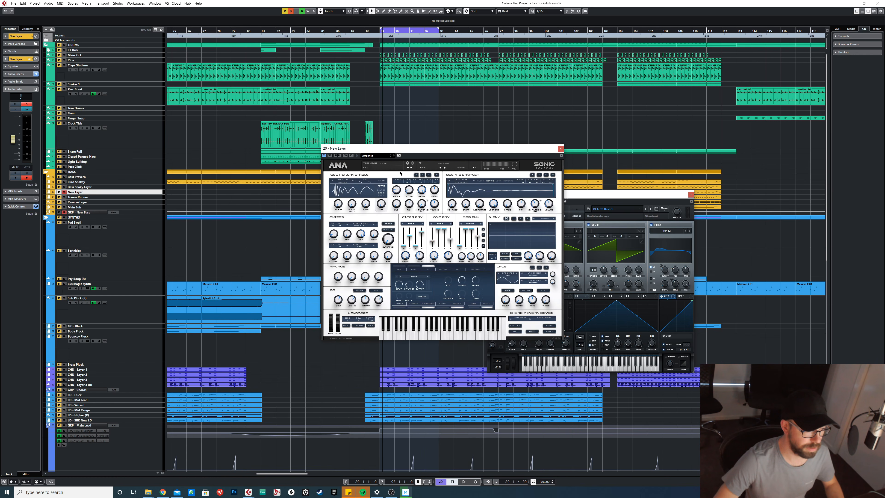
pyautogui.moveTo(390, 150); pyautogui.dragTo(463, 140)
pyautogui.press('space')
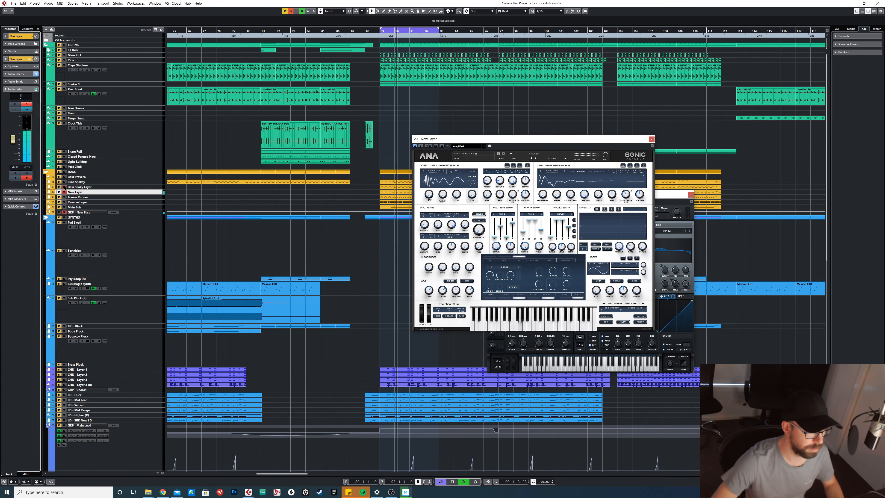
# Step: Audition Trance Runner alone and with the other bass layers, examine its ANA synth and close the synth window
pyautogui.click(64, 196)
pyautogui.click(64, 192)
pyautogui.click(65, 187)
pyautogui.click(64, 182)
pyautogui.click(81, 198)
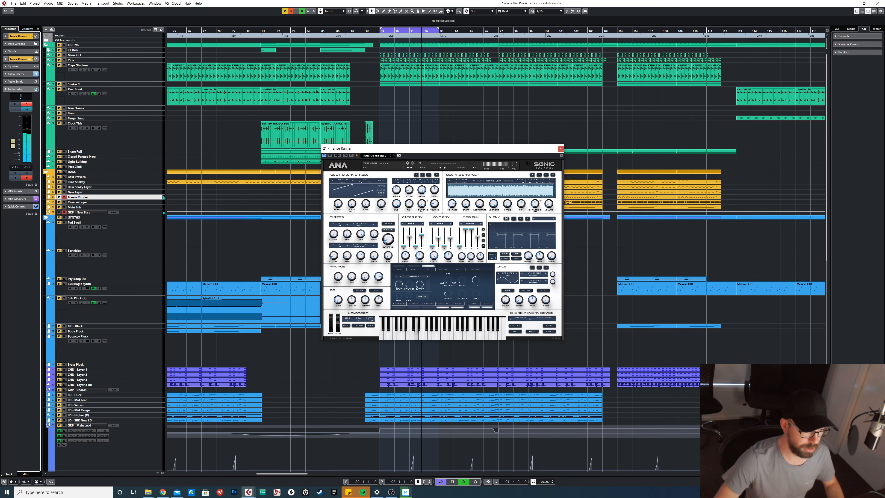
pyautogui.moveTo(554, 150); pyautogui.dragTo(608, 152)
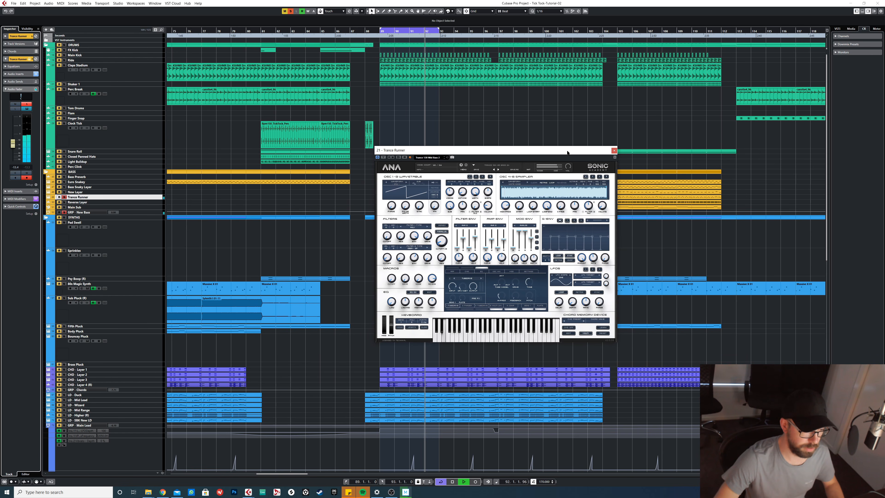
pyautogui.click(614, 150)
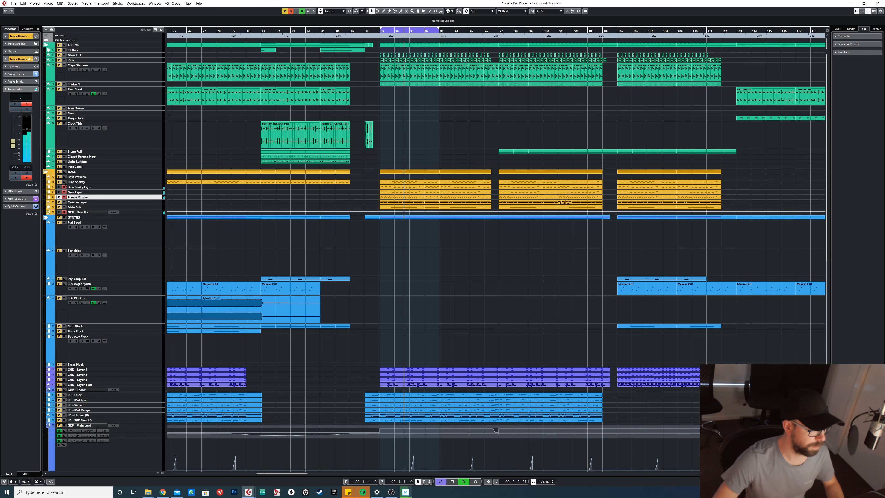
# Step: Select Reverse Layer and solo it together with the other bass layers during playback
pyautogui.click(80, 202)
pyautogui.press('s')
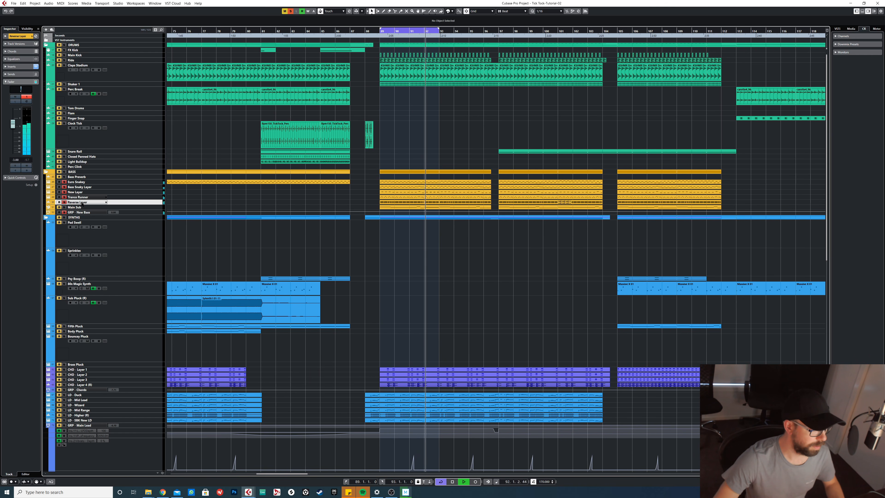
# Step: Solo the Main Sub track, play it from the start of the drop and enlarge its lane to show the notes
pyautogui.press('space')
pyautogui.click(398, 202)
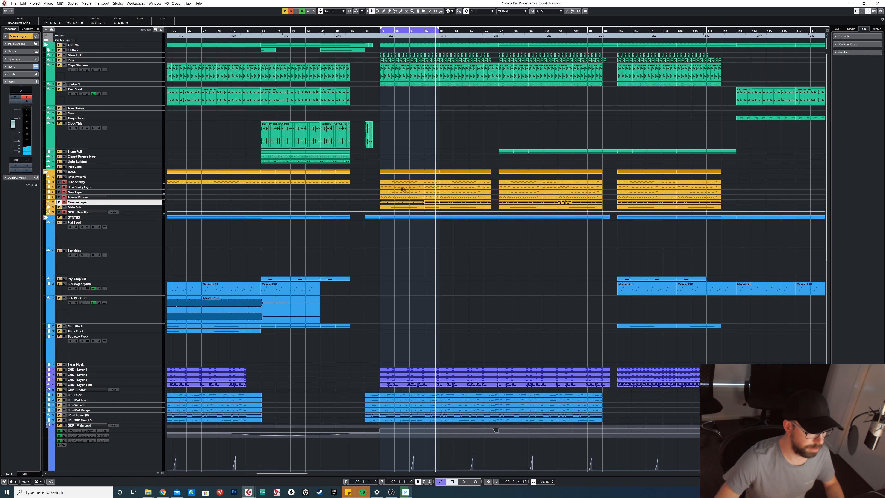
pyautogui.click(65, 207)
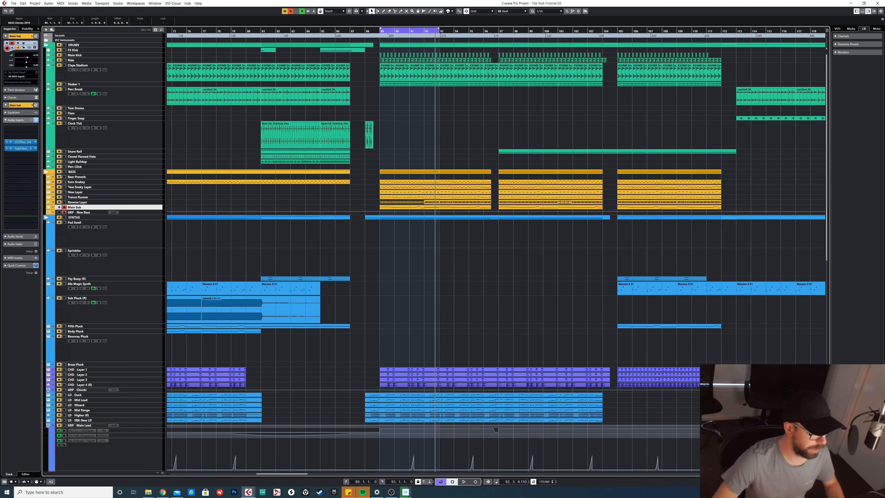
pyautogui.press('space')
pyautogui.press('h')
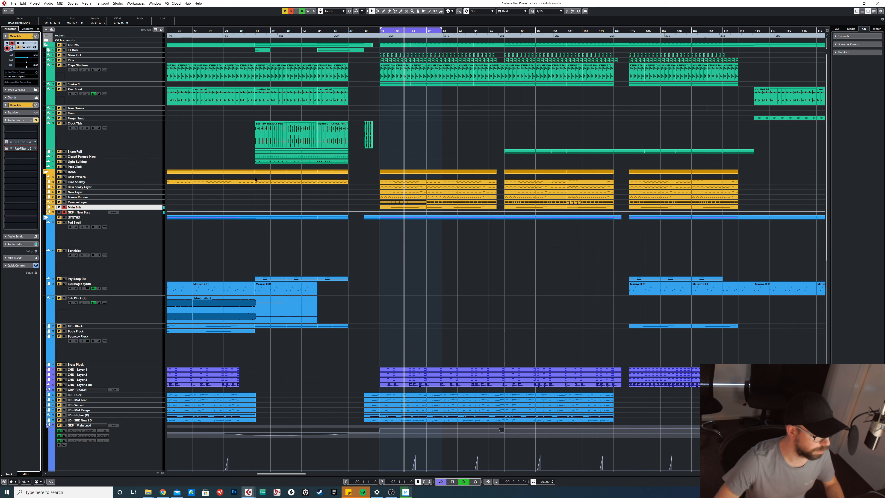
pyautogui.moveTo(101, 210); pyautogui.dragTo(101, 228)
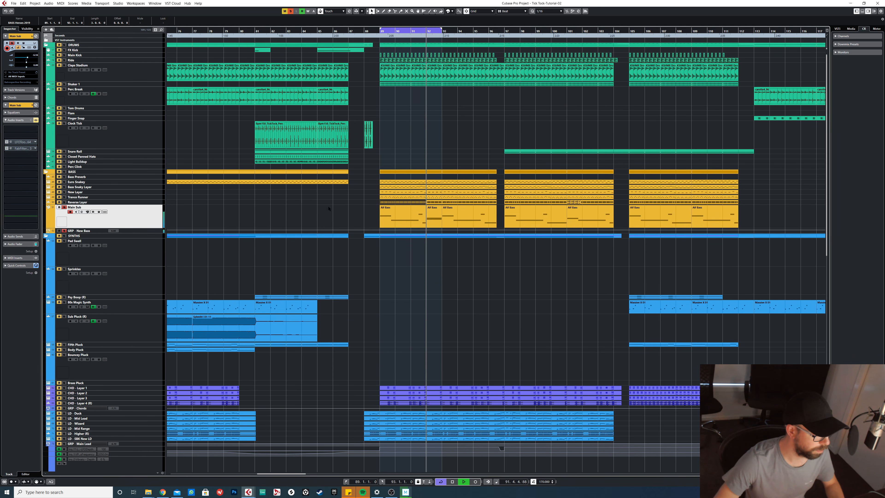
pyautogui.press('space')
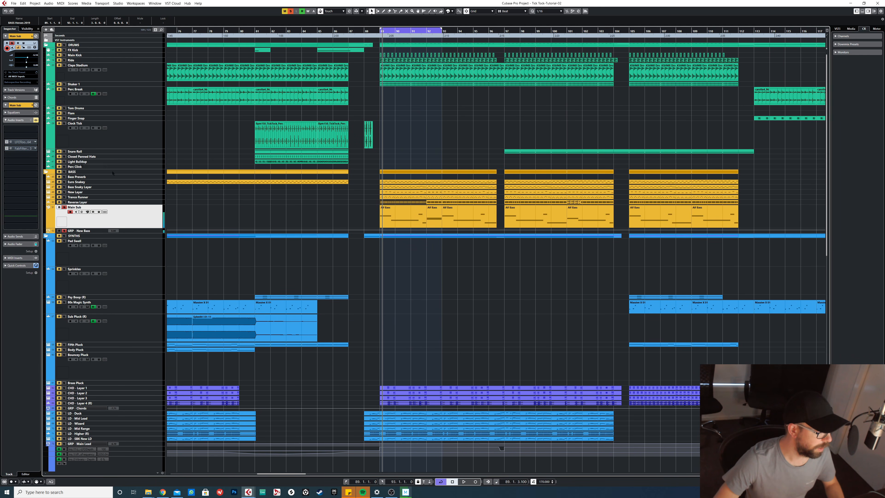
# Step: Examine Main Sub's LFOTool and FabFilter Pro-Q 3 inserts during playback, and play the drop with all tracks
pyautogui.click(11, 142)
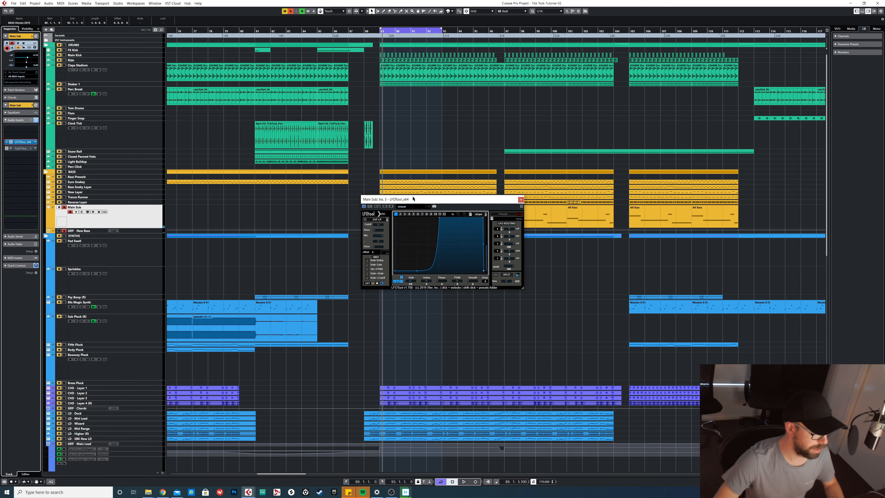
pyautogui.moveTo(412, 198); pyautogui.dragTo(428, 204)
pyautogui.press('space')
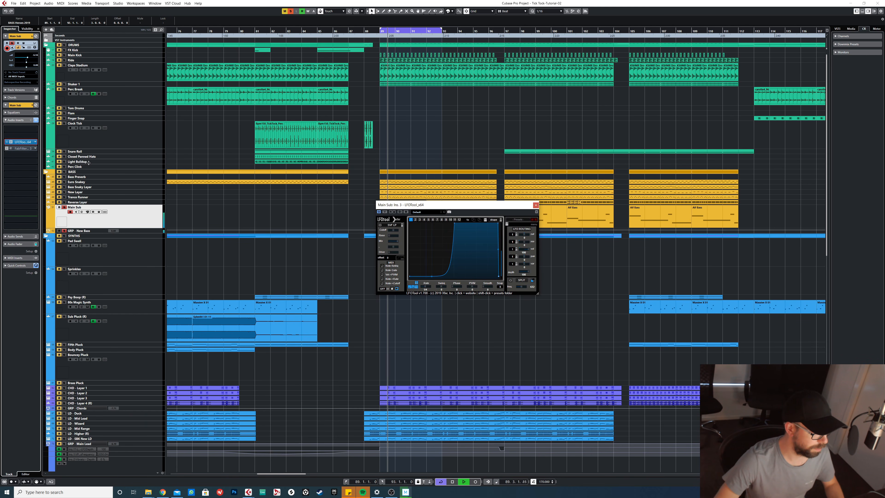
pyautogui.click(21, 149)
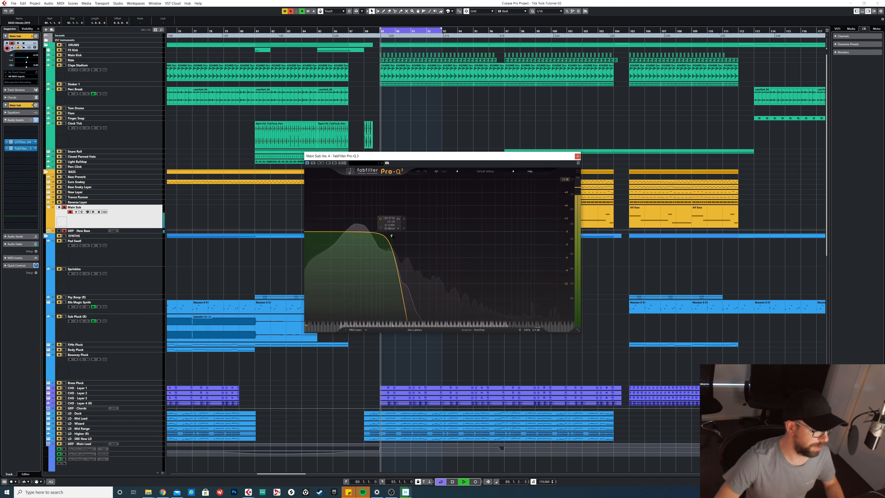
pyautogui.click(577, 156)
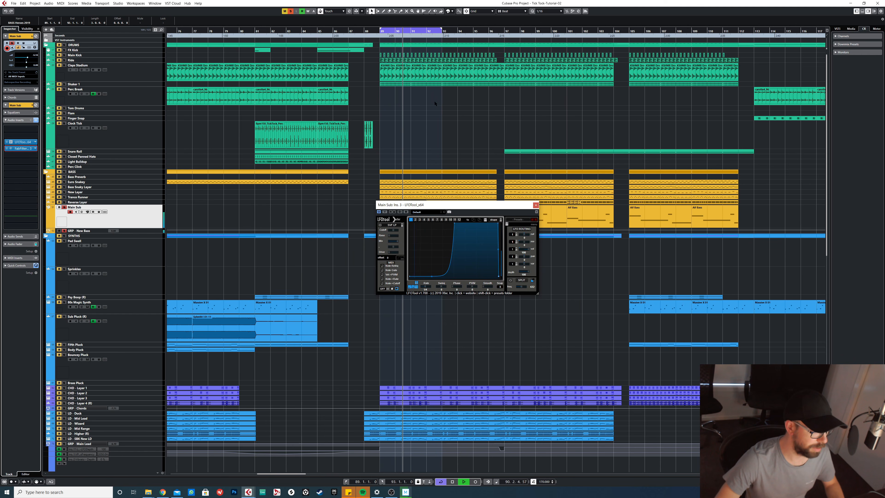
pyautogui.click(450, 132)
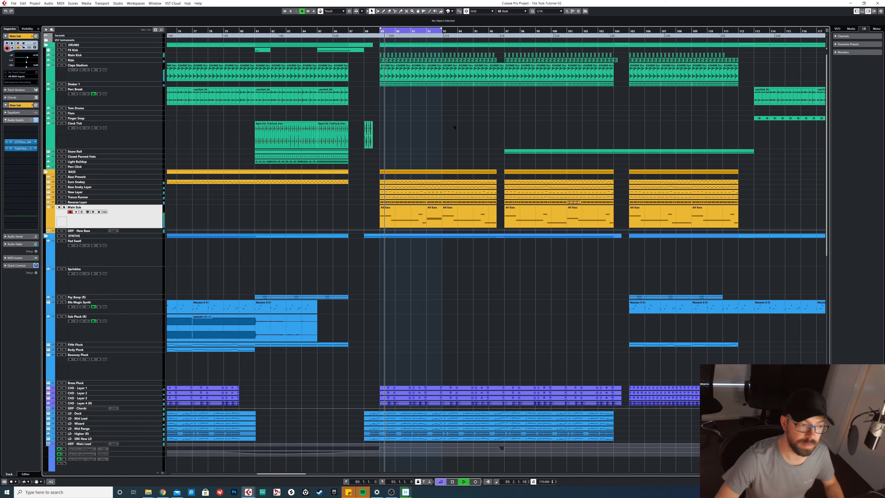
pyautogui.press('space')
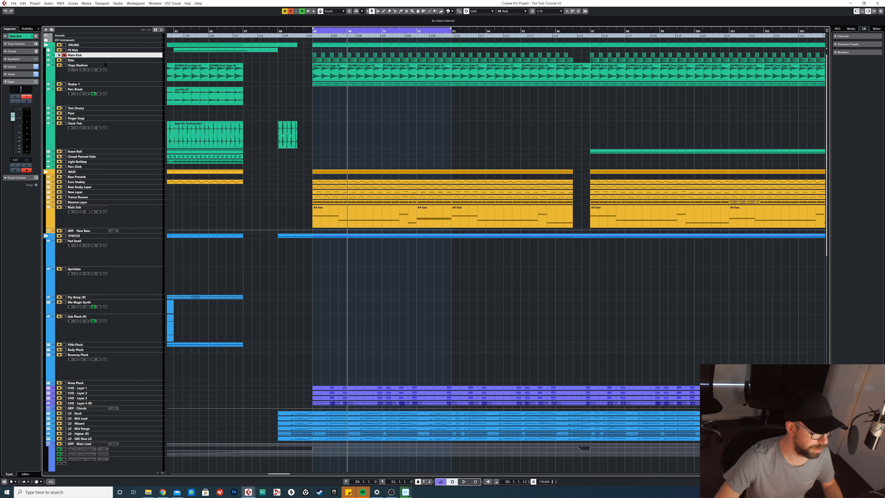
# Step: Solo Claps Stadium and Shaker 1 along with the kick and ride, and extend the loop range to bar 97
pyautogui.click(77, 66)
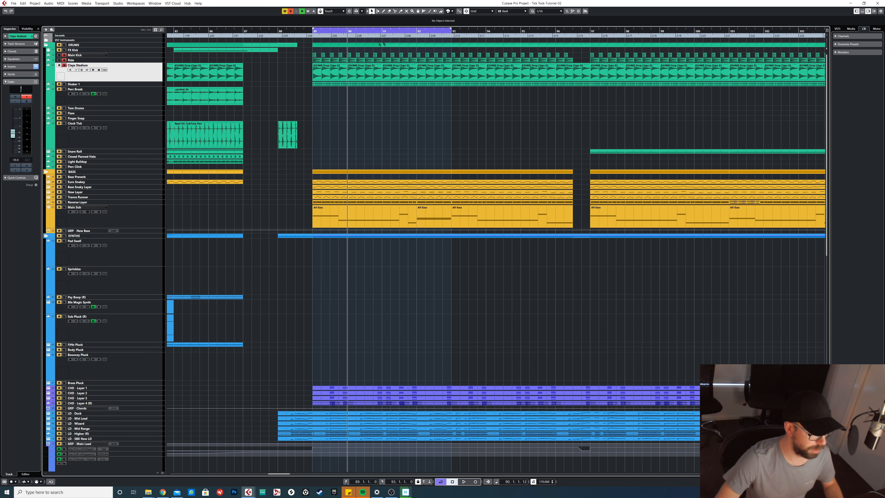
pyautogui.moveTo(451, 30); pyautogui.dragTo(589, 33)
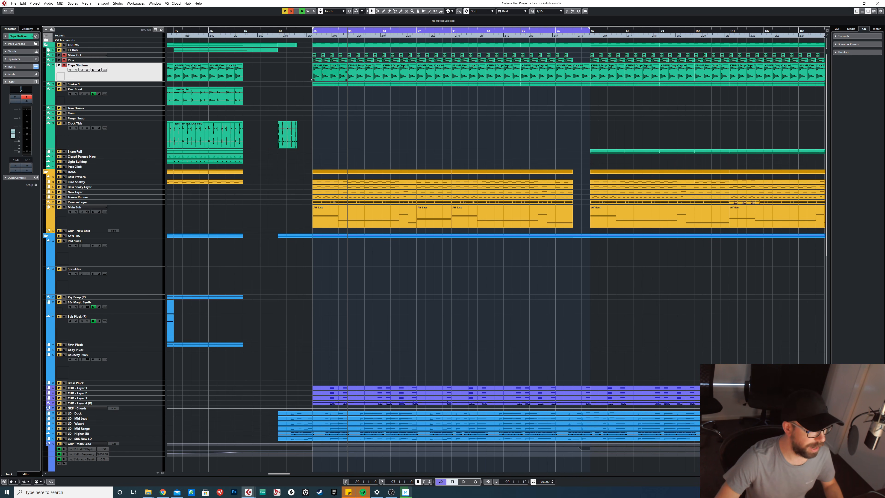
pyautogui.click(65, 85)
pyautogui.moveTo(314, 34); pyautogui.dragTo(313, 36)
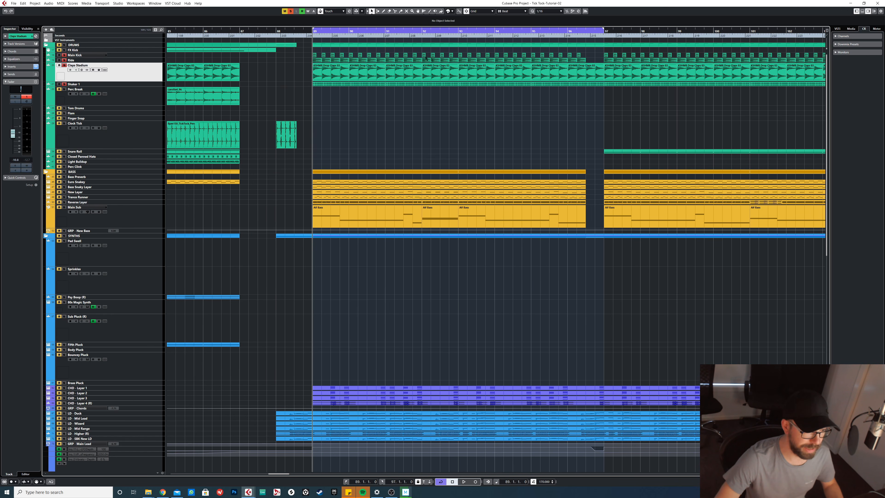
# Step: Play the soloed drum layers from bar 89, return the cursor to that bar and select Shaker 1
pyautogui.press('space')
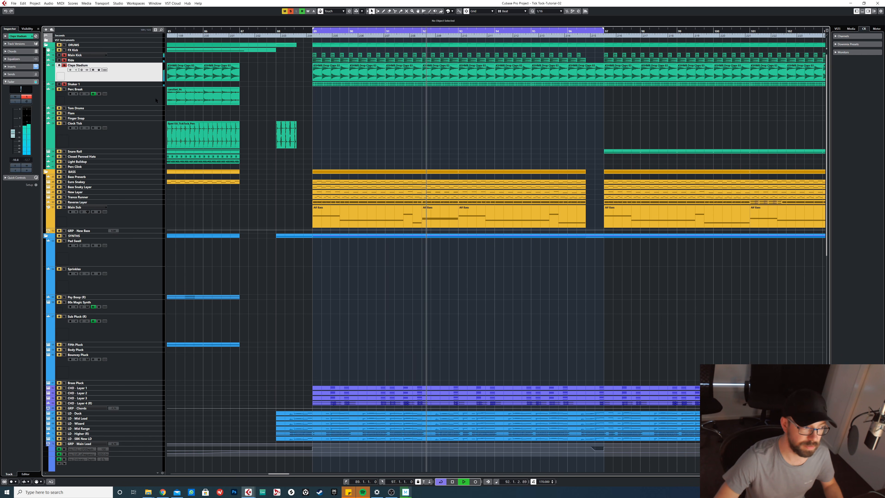
pyautogui.press('space')
pyautogui.click(316, 36)
pyautogui.press('Down')
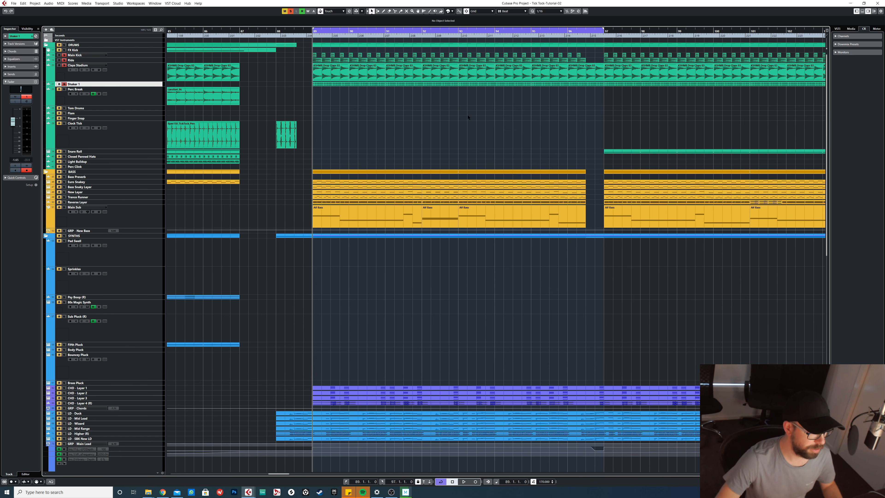
# Step: Clear all track solos and bring the earlier bounced versions beyond the end of the arrangement into view
pyautogui.scroll(-1, 468, 117)
pyautogui.scroll(-8, 467, 117)
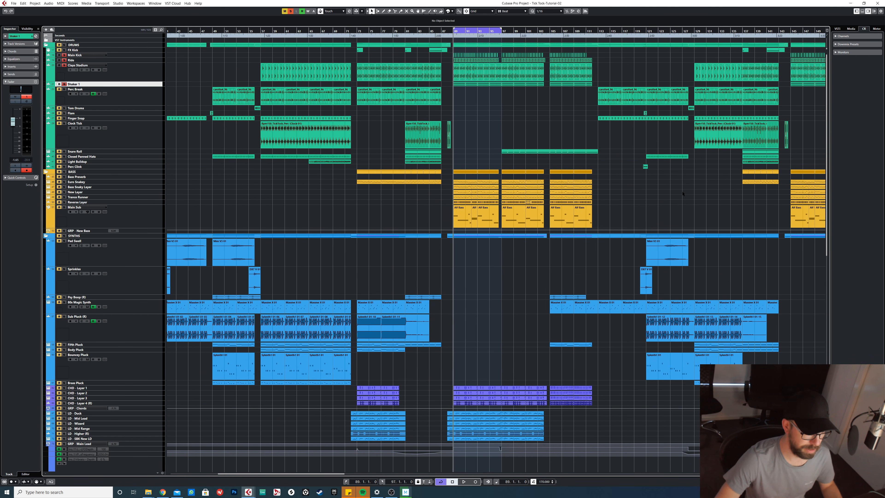
pyautogui.hscroll(5, 733, 214)
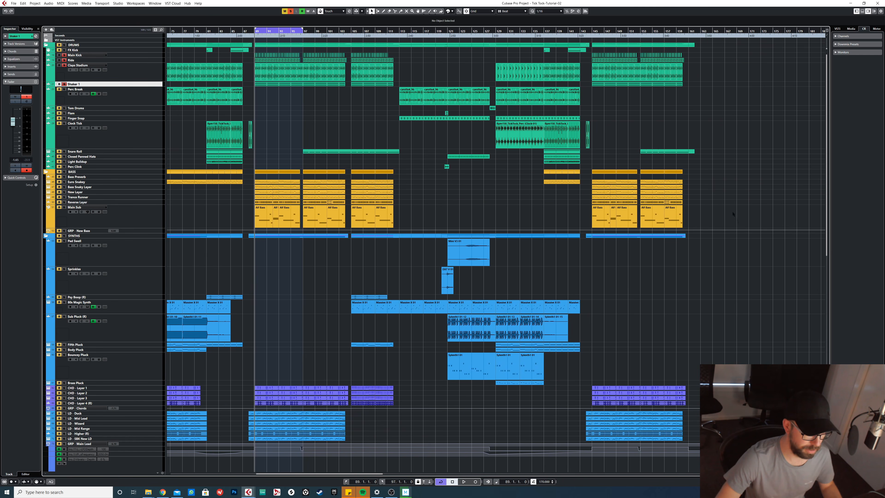
pyautogui.scroll(-10, 725, 241)
pyautogui.hscroll(6, 846, 290)
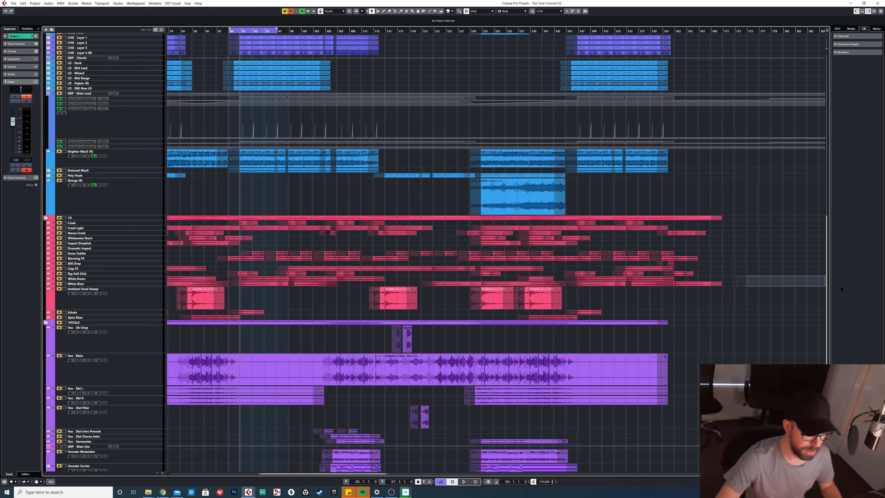
pyautogui.moveTo(847, 290); pyautogui.dragTo(843, 292)
pyautogui.scroll(-7, 759, 302)
pyautogui.moveTo(746, 290); pyautogui.dragTo(850, 300)
pyautogui.press('h')
pyautogui.press('s')
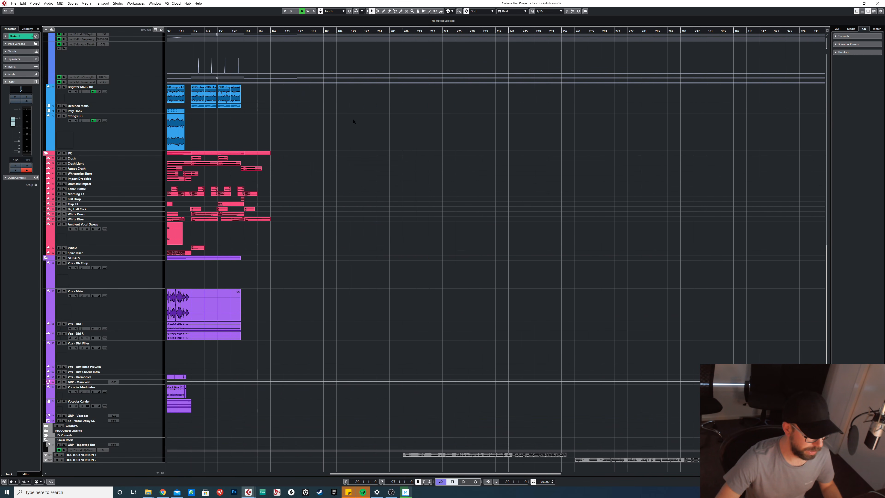
# Step: Select the TICK TOCK VERSION 1 and TICK TOCK VERSION 2 tracks in turn to enlarge their lanes
pyautogui.click(102, 454)
pyautogui.moveTo(389, 325); pyautogui.dragTo(397, 320)
pyautogui.scroll(-1, 397, 321)
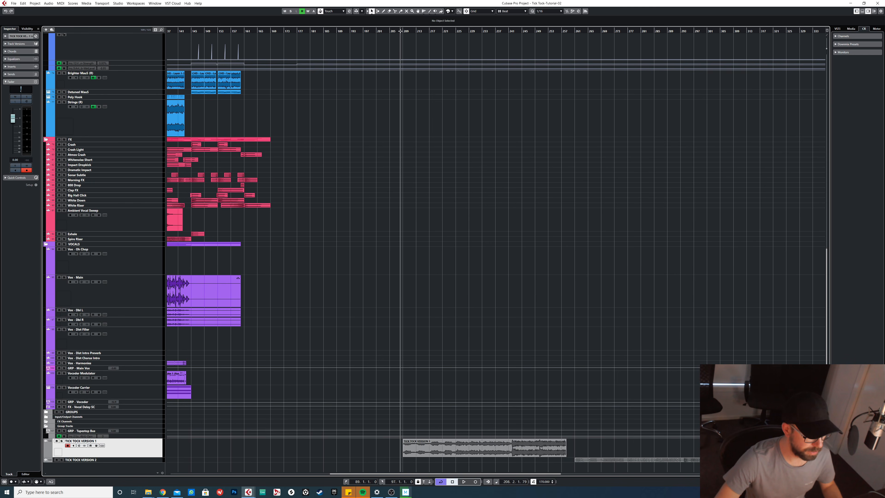
pyautogui.press('Down')
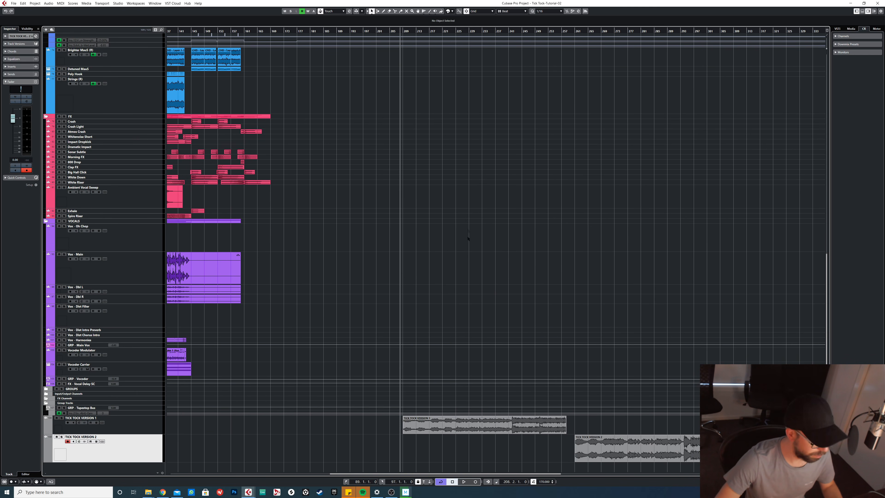
# Step: Play the TICK TOCK VERSION 1 bounce from its start at bar 209
pyautogui.click(402, 31)
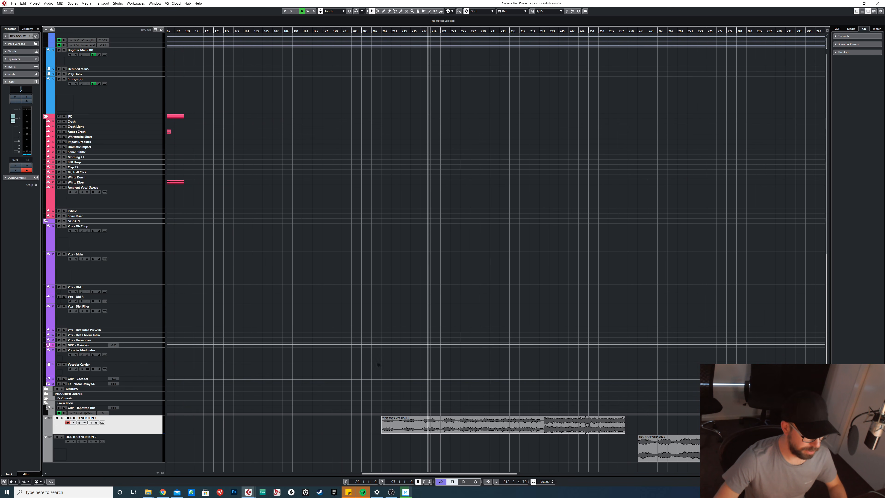
pyautogui.moveTo(380, 367); pyautogui.dragTo(631, 397)
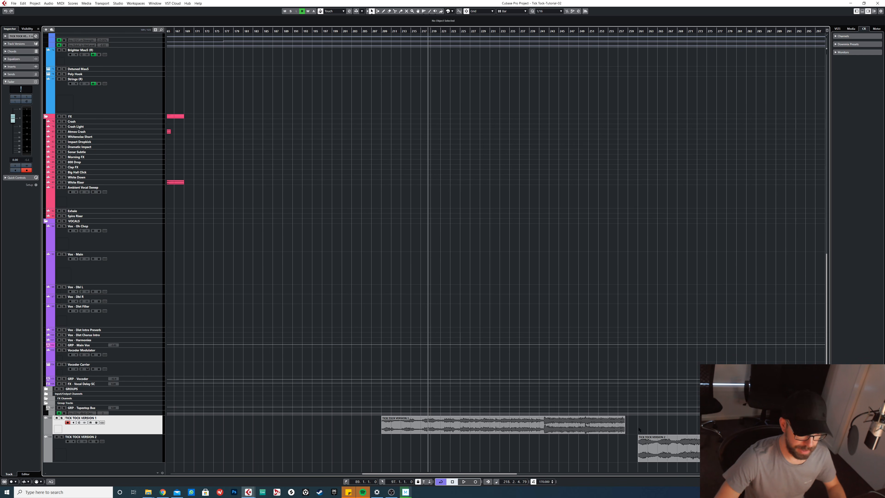
pyautogui.hscroll(5, 632, 393)
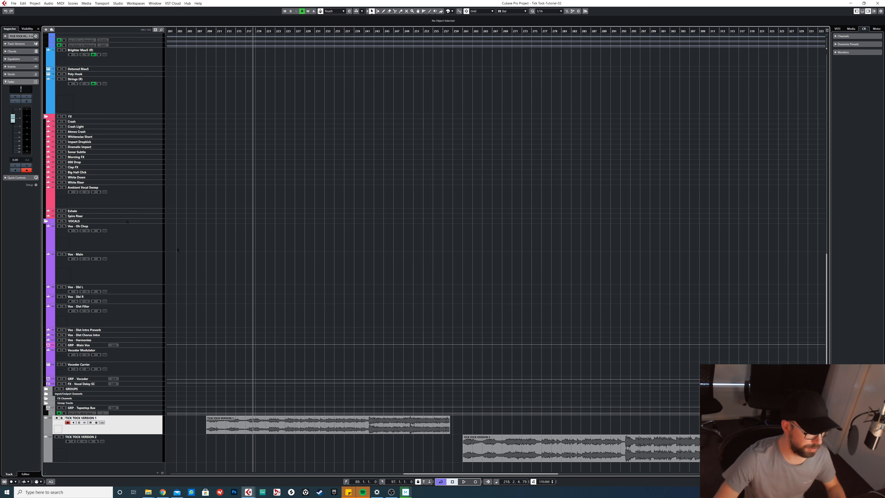
pyautogui.press('g')
pyautogui.press('g')
pyautogui.scroll(6, 494, 244)
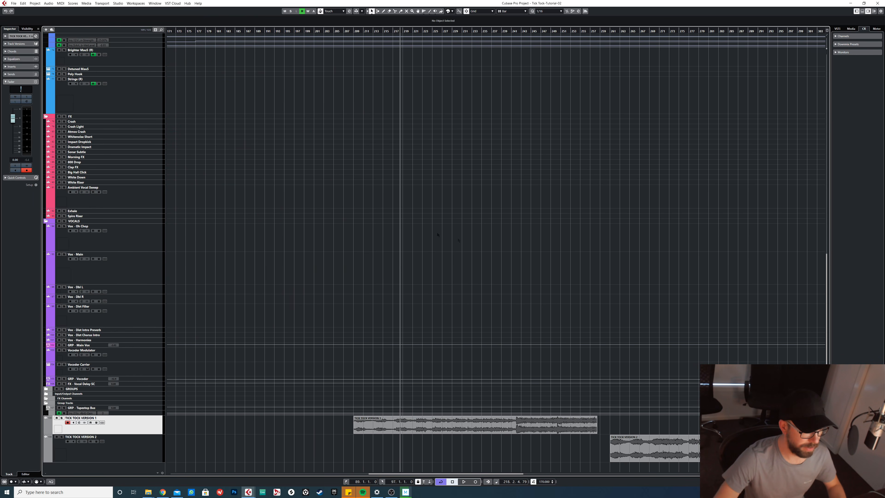
pyautogui.click(352, 72)
pyautogui.press('space')
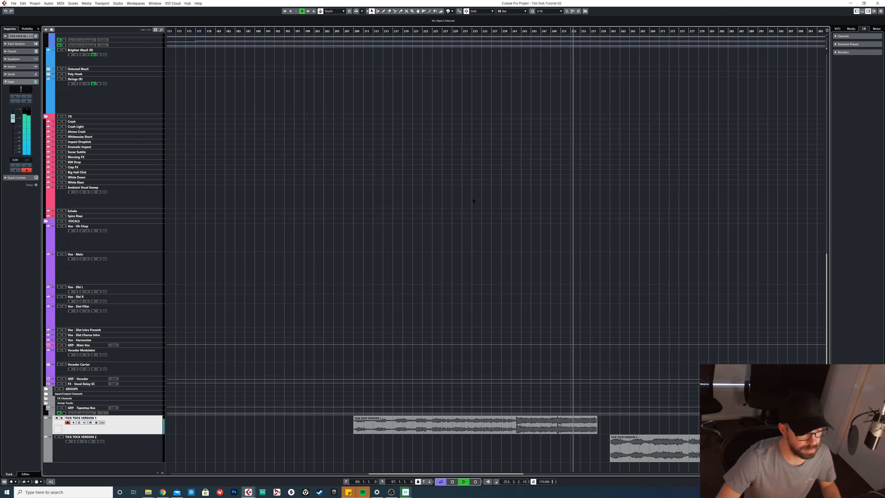
pyautogui.press('space')
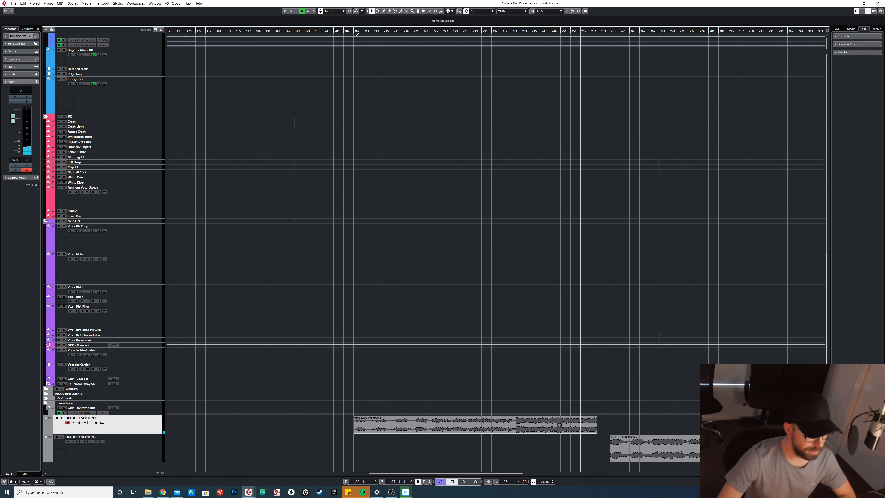
# Step: Return the cursor to the start of TICK TOCK VERSION 1 and replay a short passage from bar 228
pyautogui.moveTo(353, 36); pyautogui.dragTo(366, 55)
pyautogui.moveTo(394, 232); pyautogui.dragTo(515, 423)
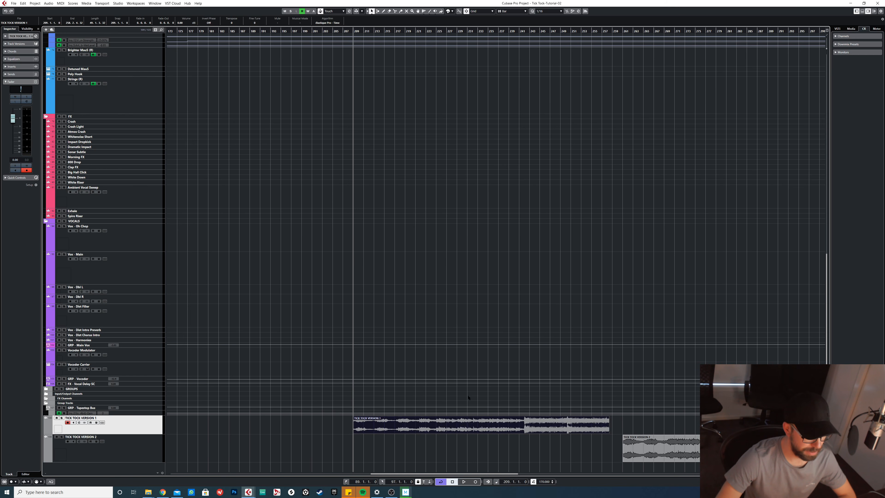
pyautogui.moveTo(505, 301); pyautogui.dragTo(679, 303)
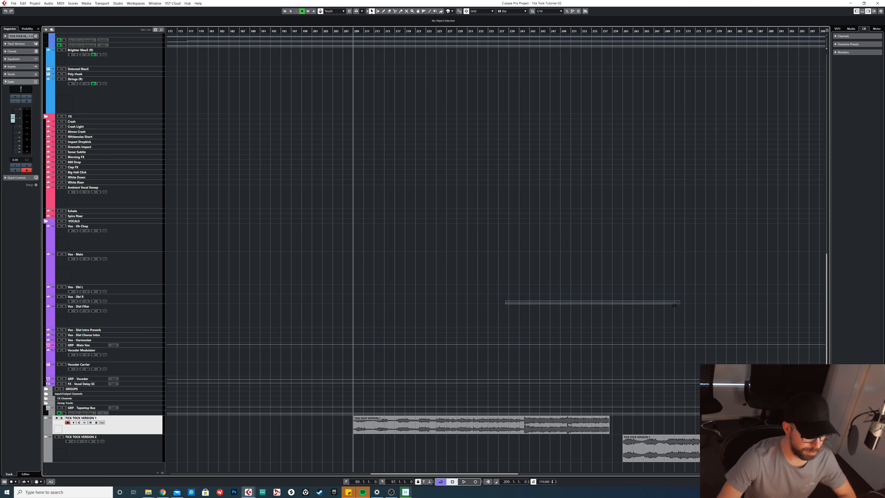
pyautogui.click(424, 32)
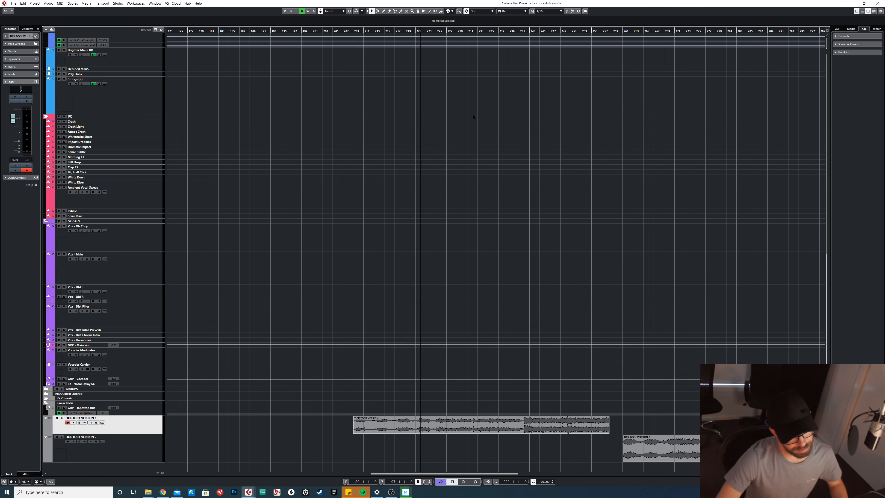
pyautogui.click(453, 31)
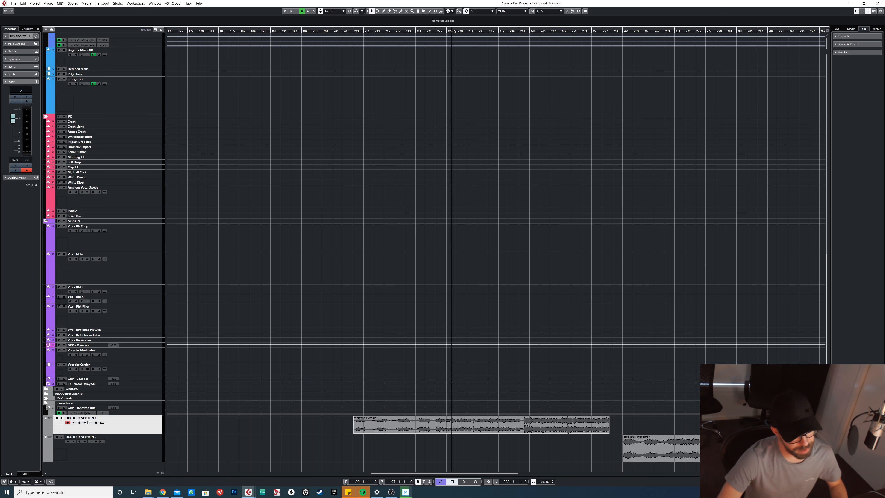
pyautogui.press('space')
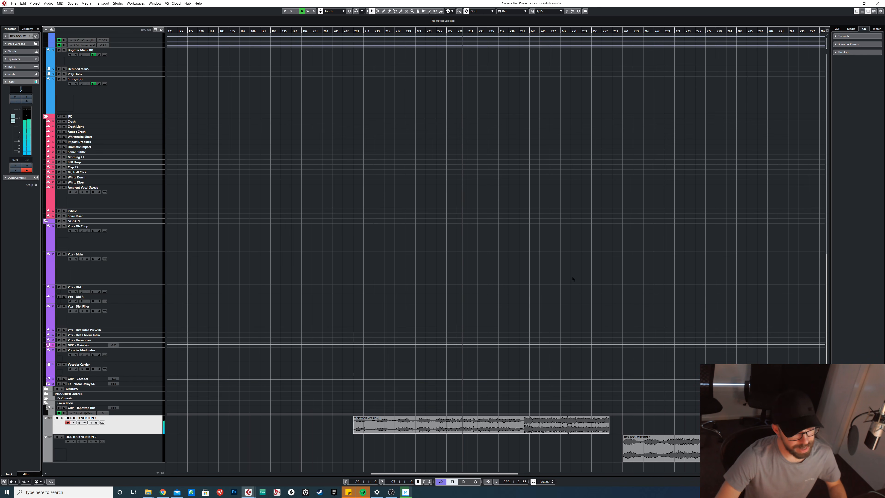
# Step: Play the TICK TOCK VERSION 2 bounce from bar 260, just before its start
pyautogui.scroll(2, 597, 307)
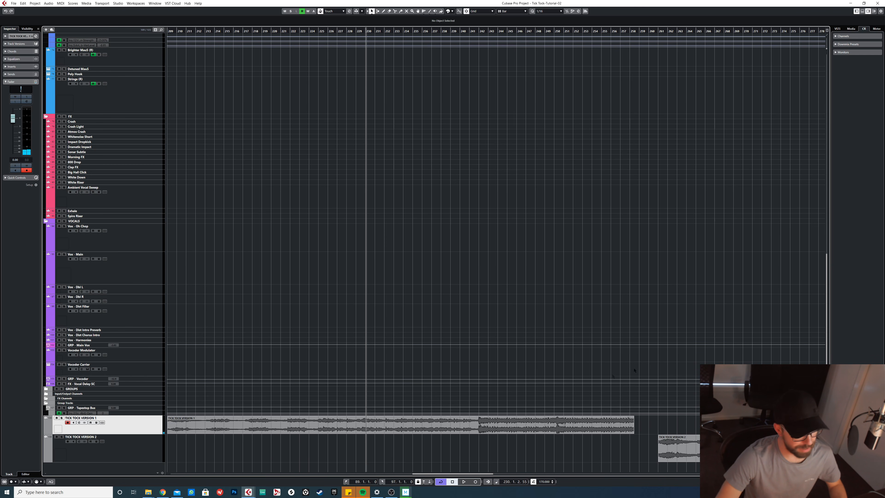
pyautogui.hscroll(5, 647, 367)
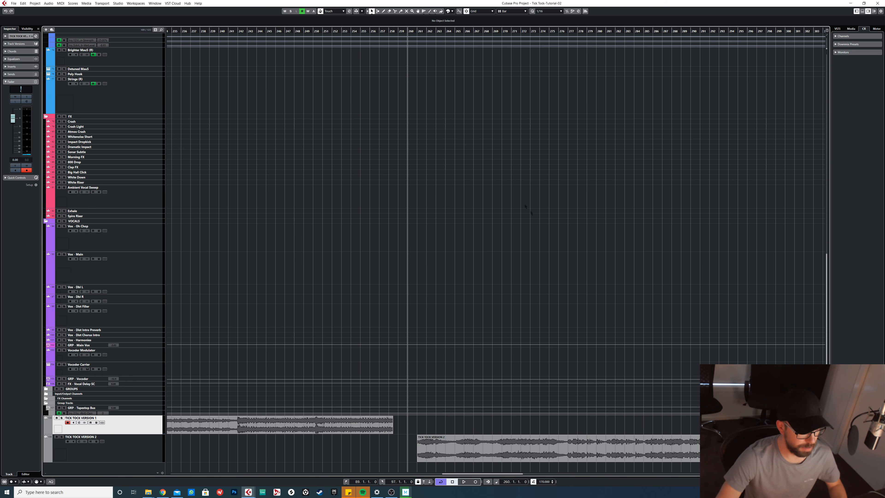
pyautogui.scroll(-2, 525, 206)
pyautogui.press('space')
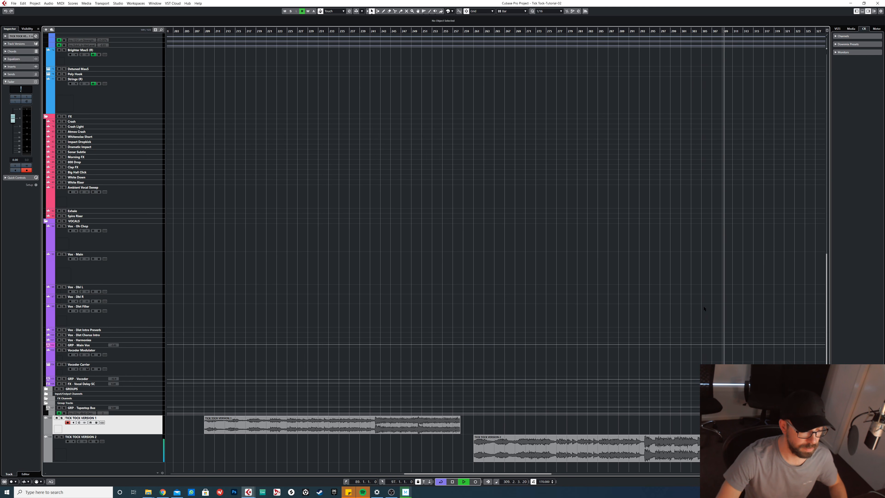
pyautogui.press('space')
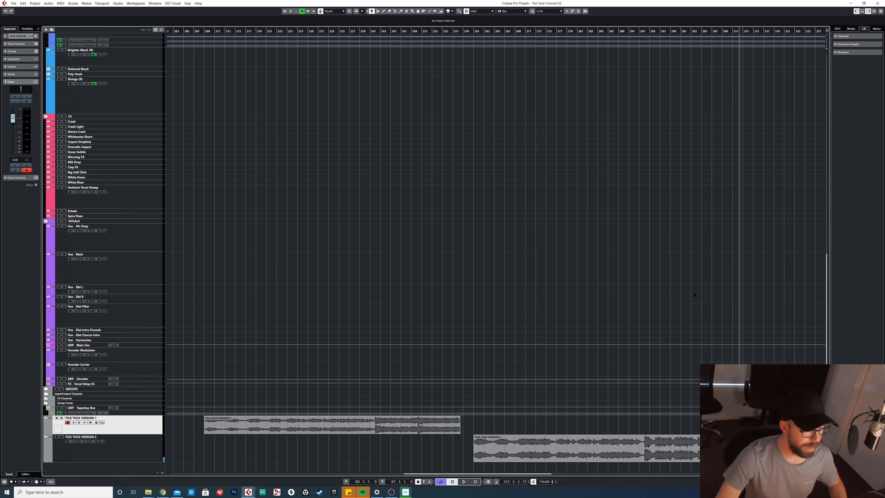